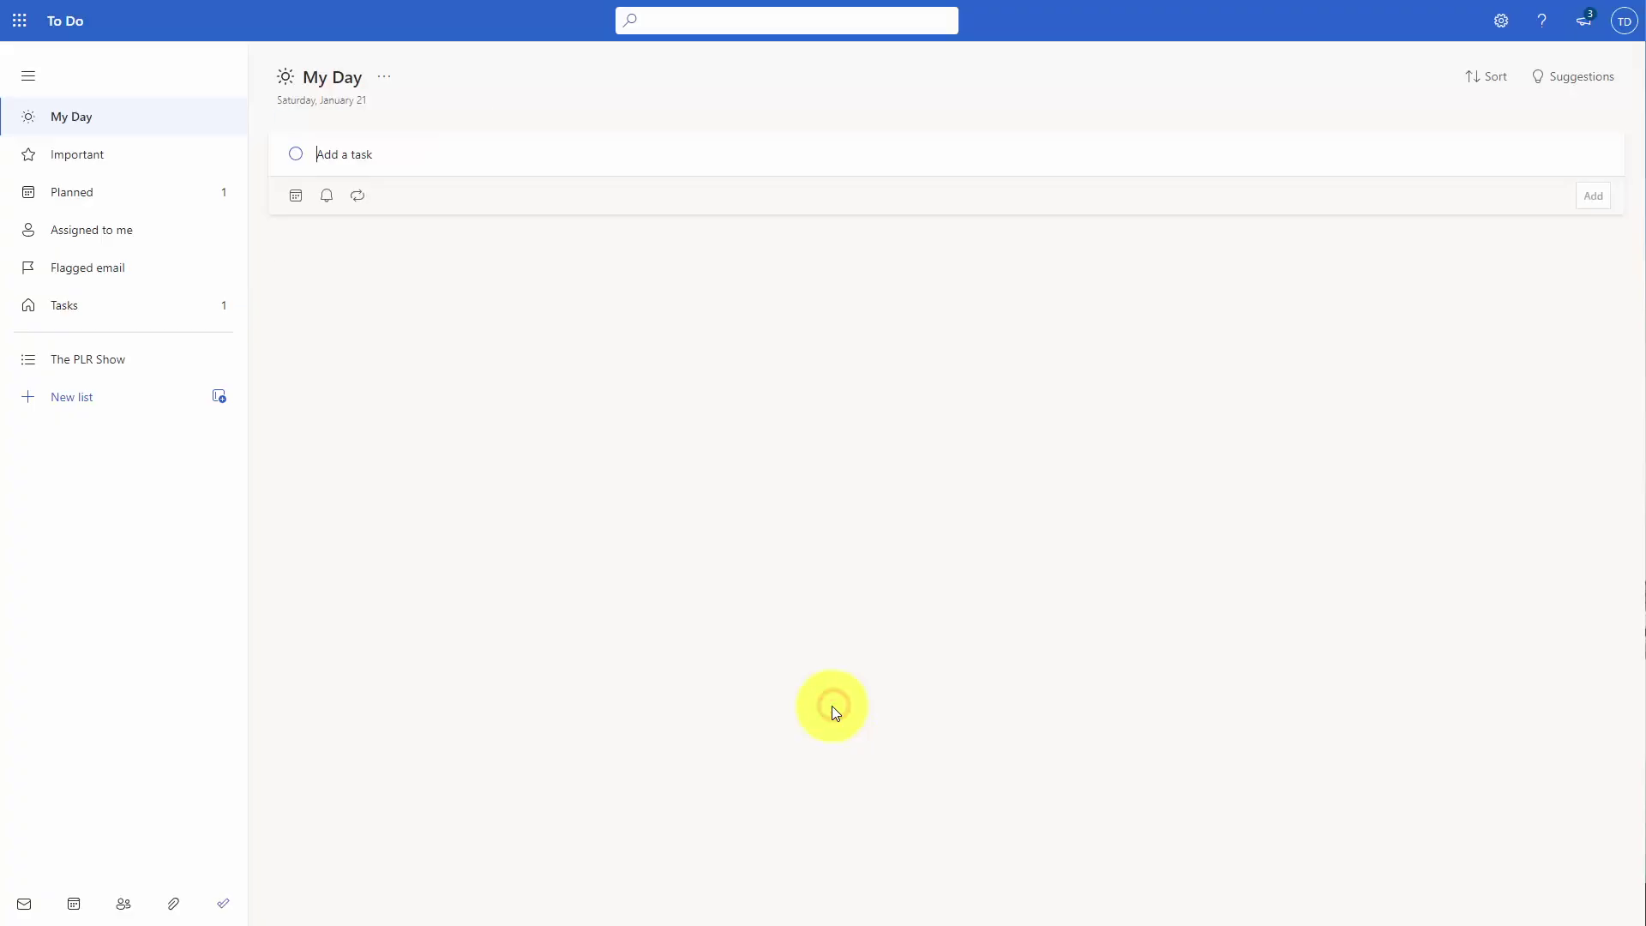
Add a task named "Create Video Tutorials" to My Day
click(354, 154)
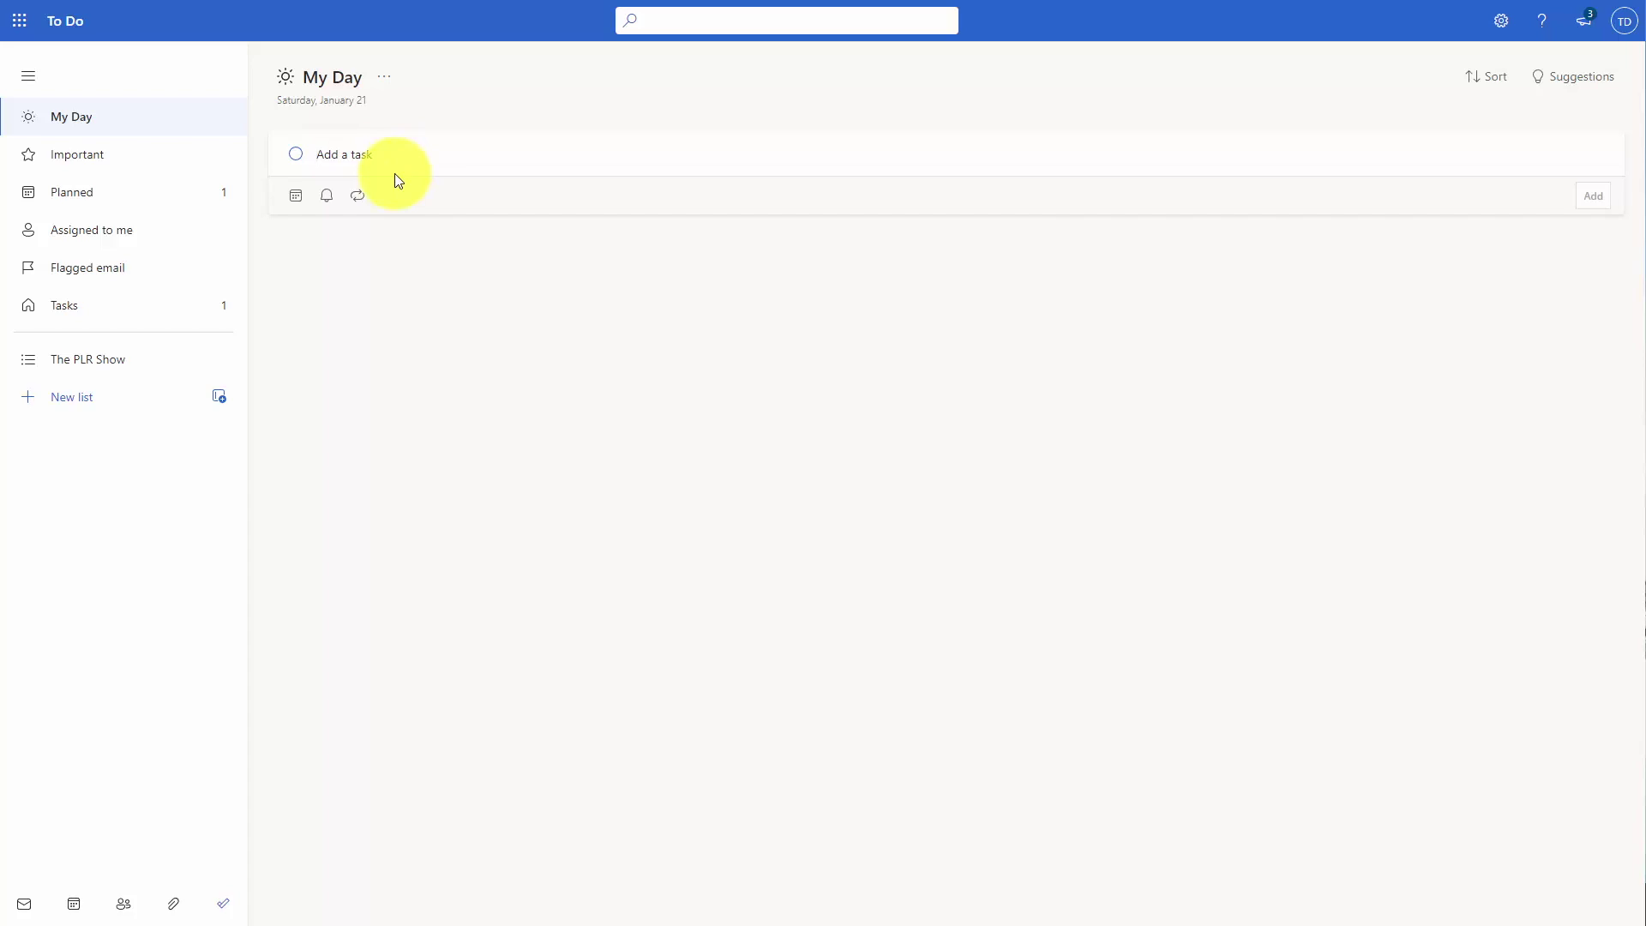
text(Create Video Tutorials)
key(Return)
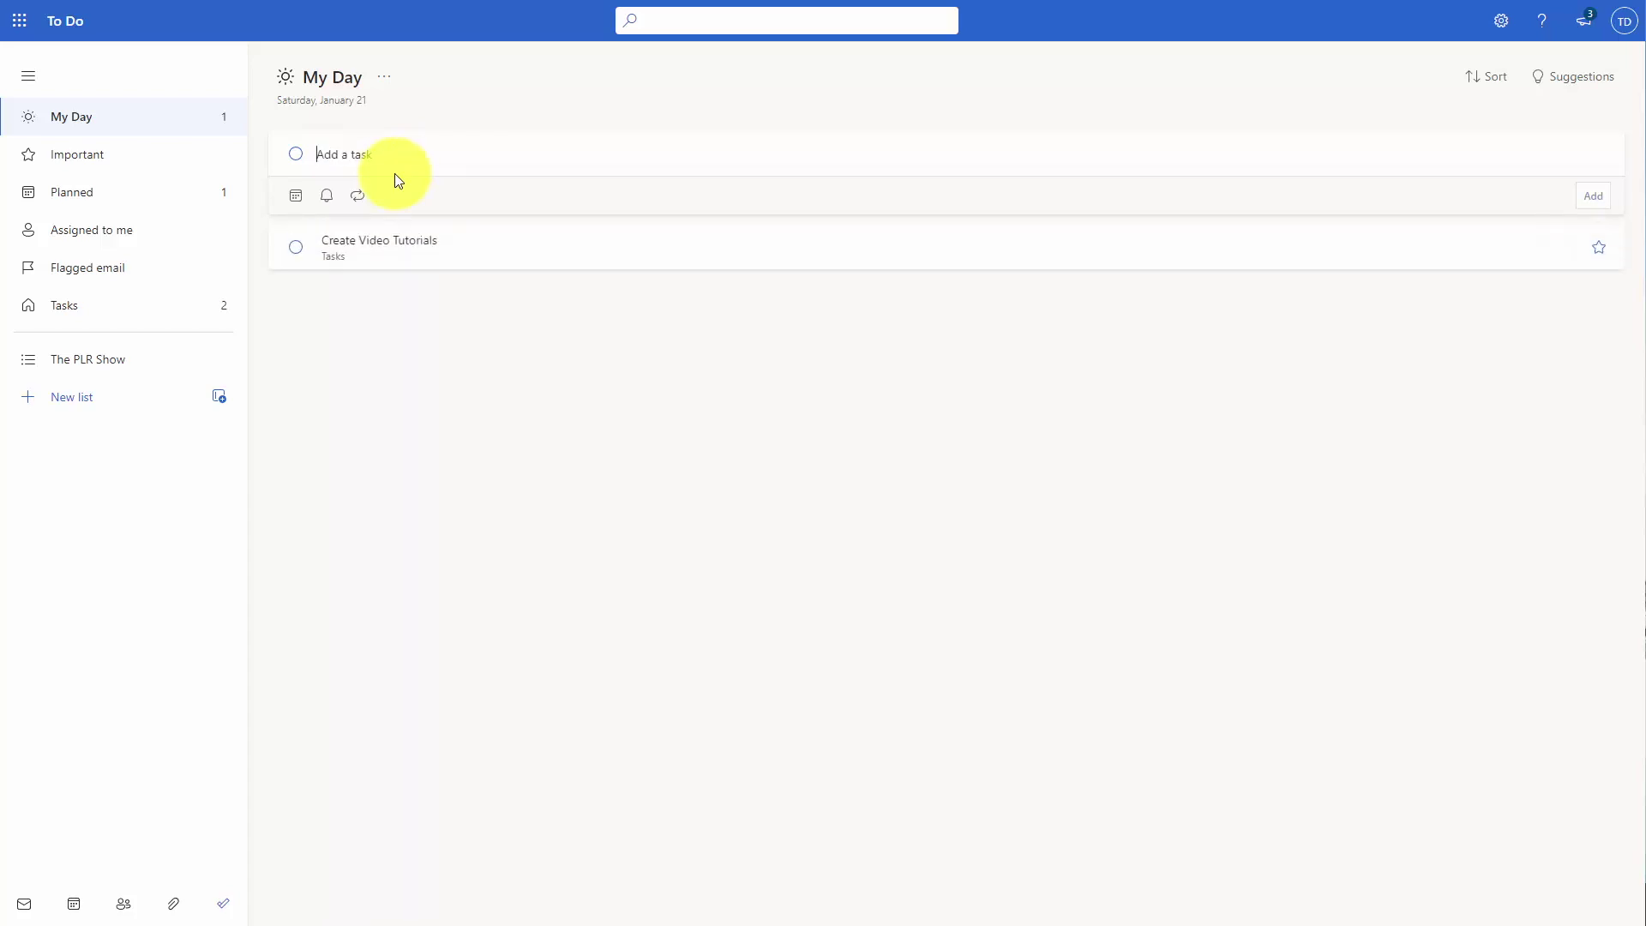
Set the "Create Video Tutorials" task's due date to Monday, January 23 and its reminder to tomorrow at 11:44 PM
click(526, 261)
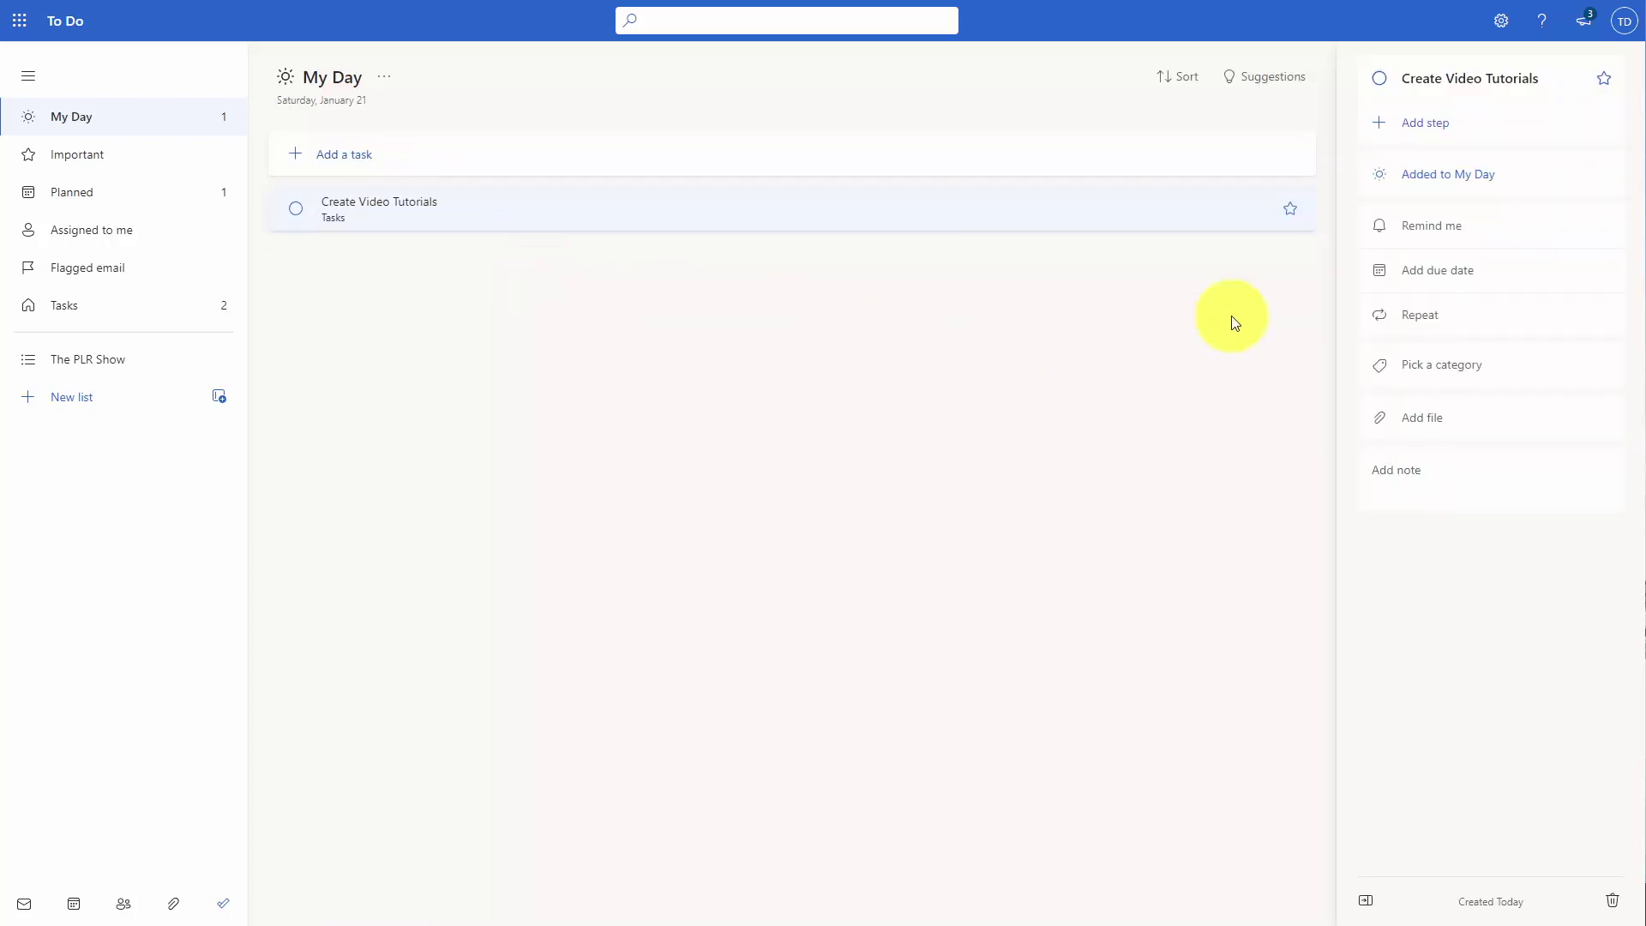
click(1421, 274)
click(1467, 423)
click(1448, 228)
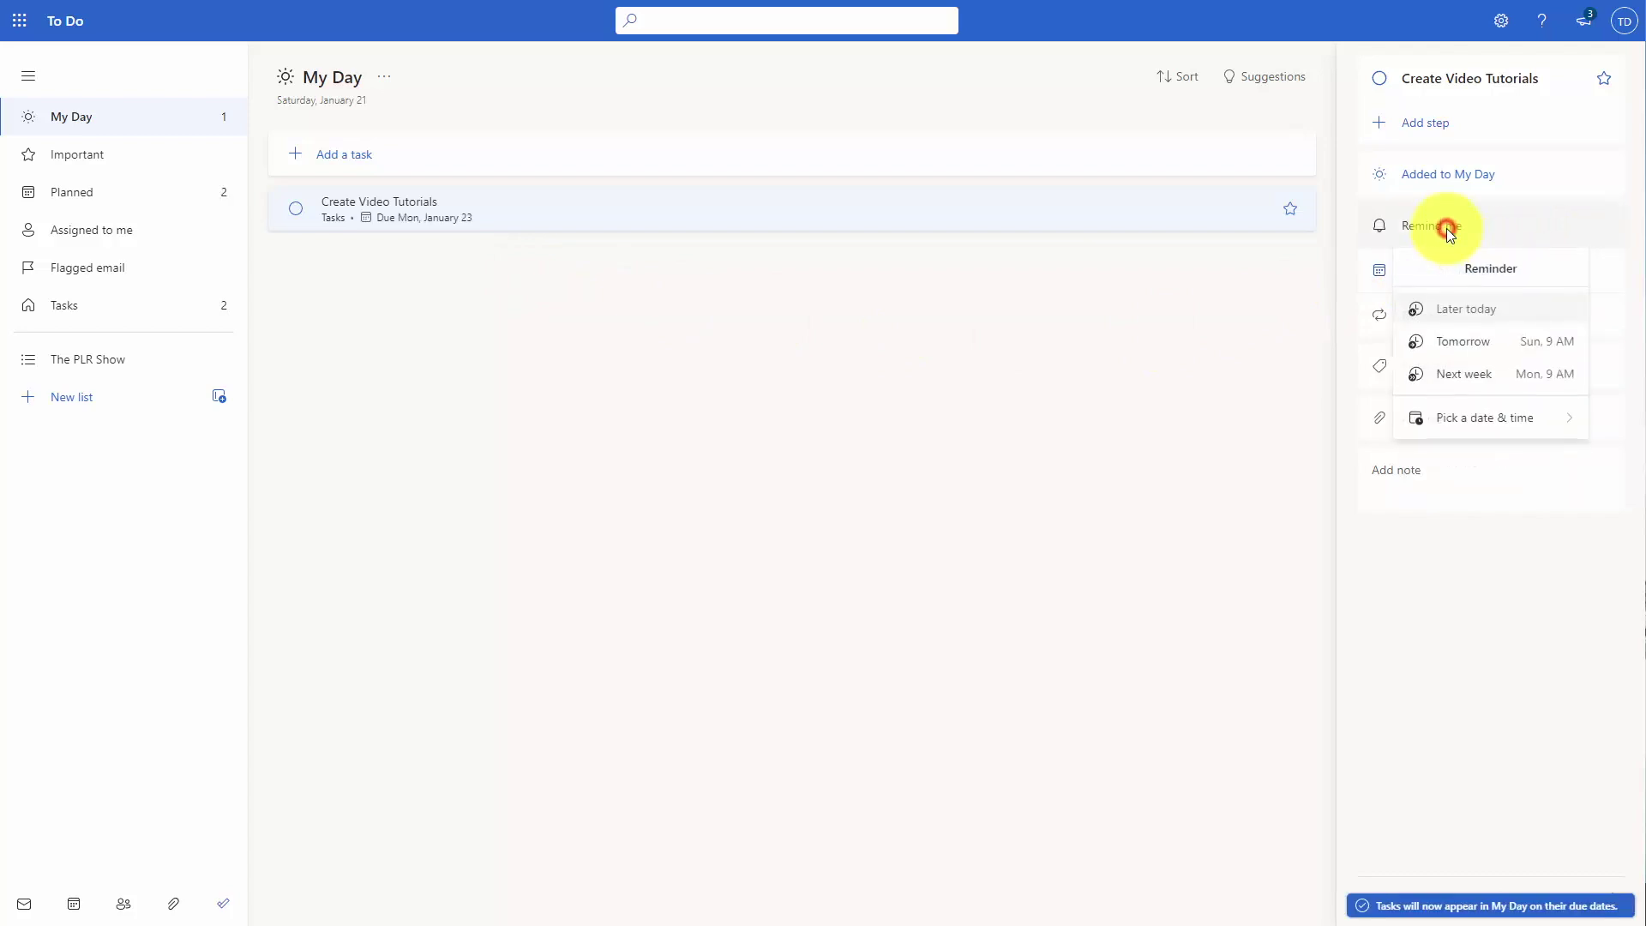
click(1364, 688)
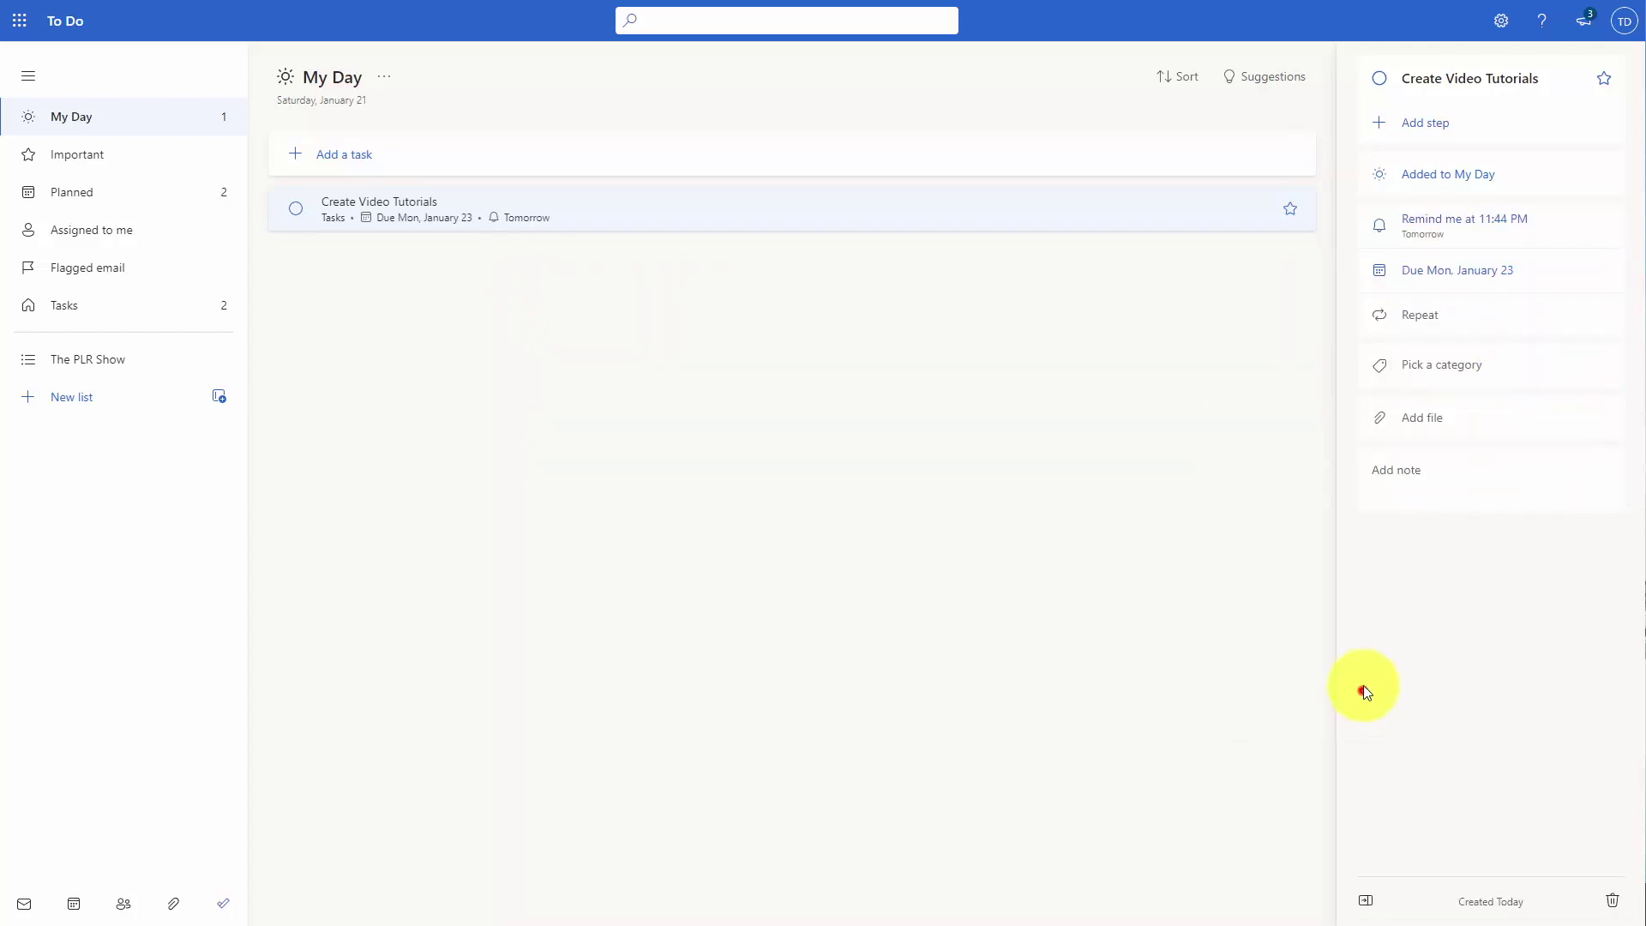
View the repeat and category options of the "Create Video Tutorials" task without choosing any
click(1432, 317)
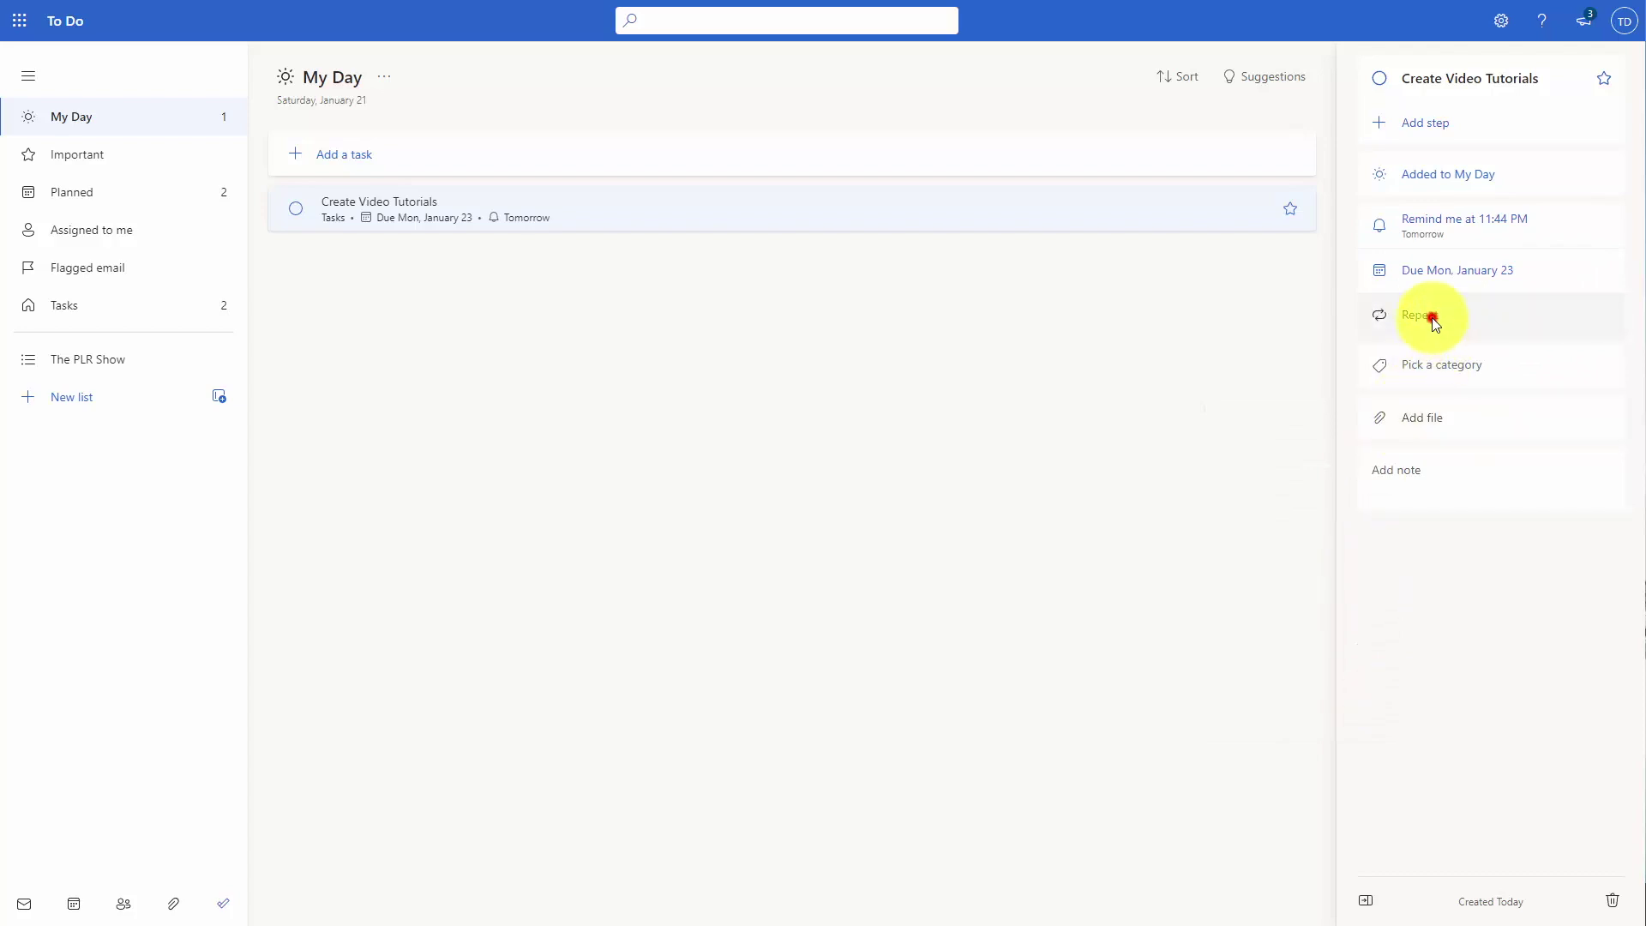
click(1432, 319)
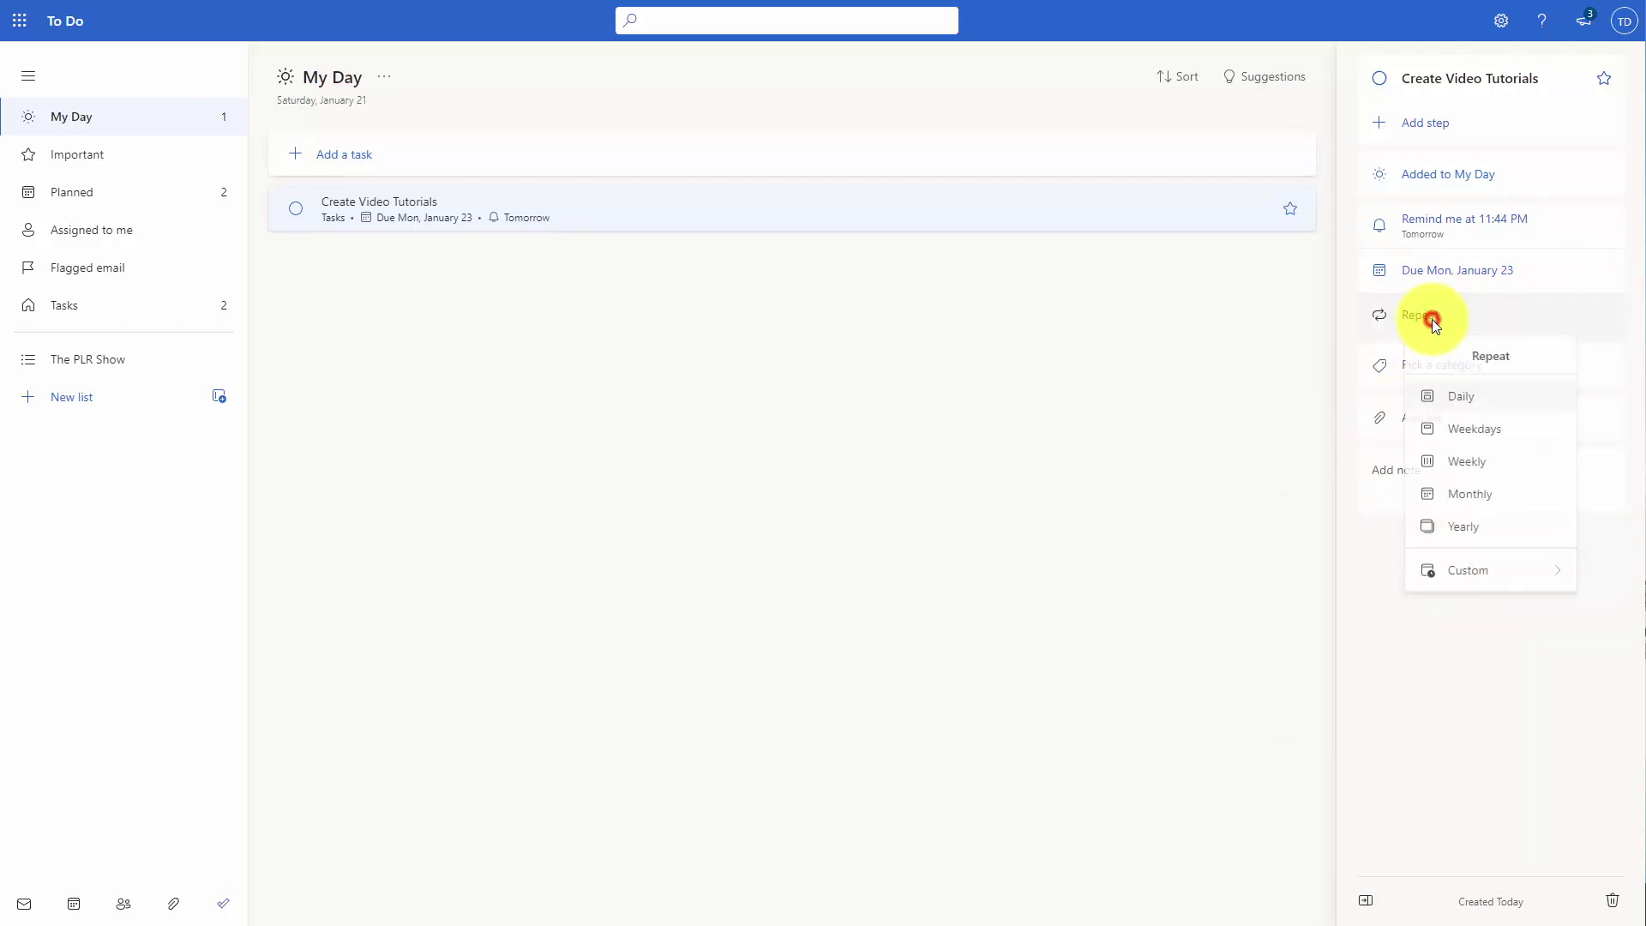
click(1389, 660)
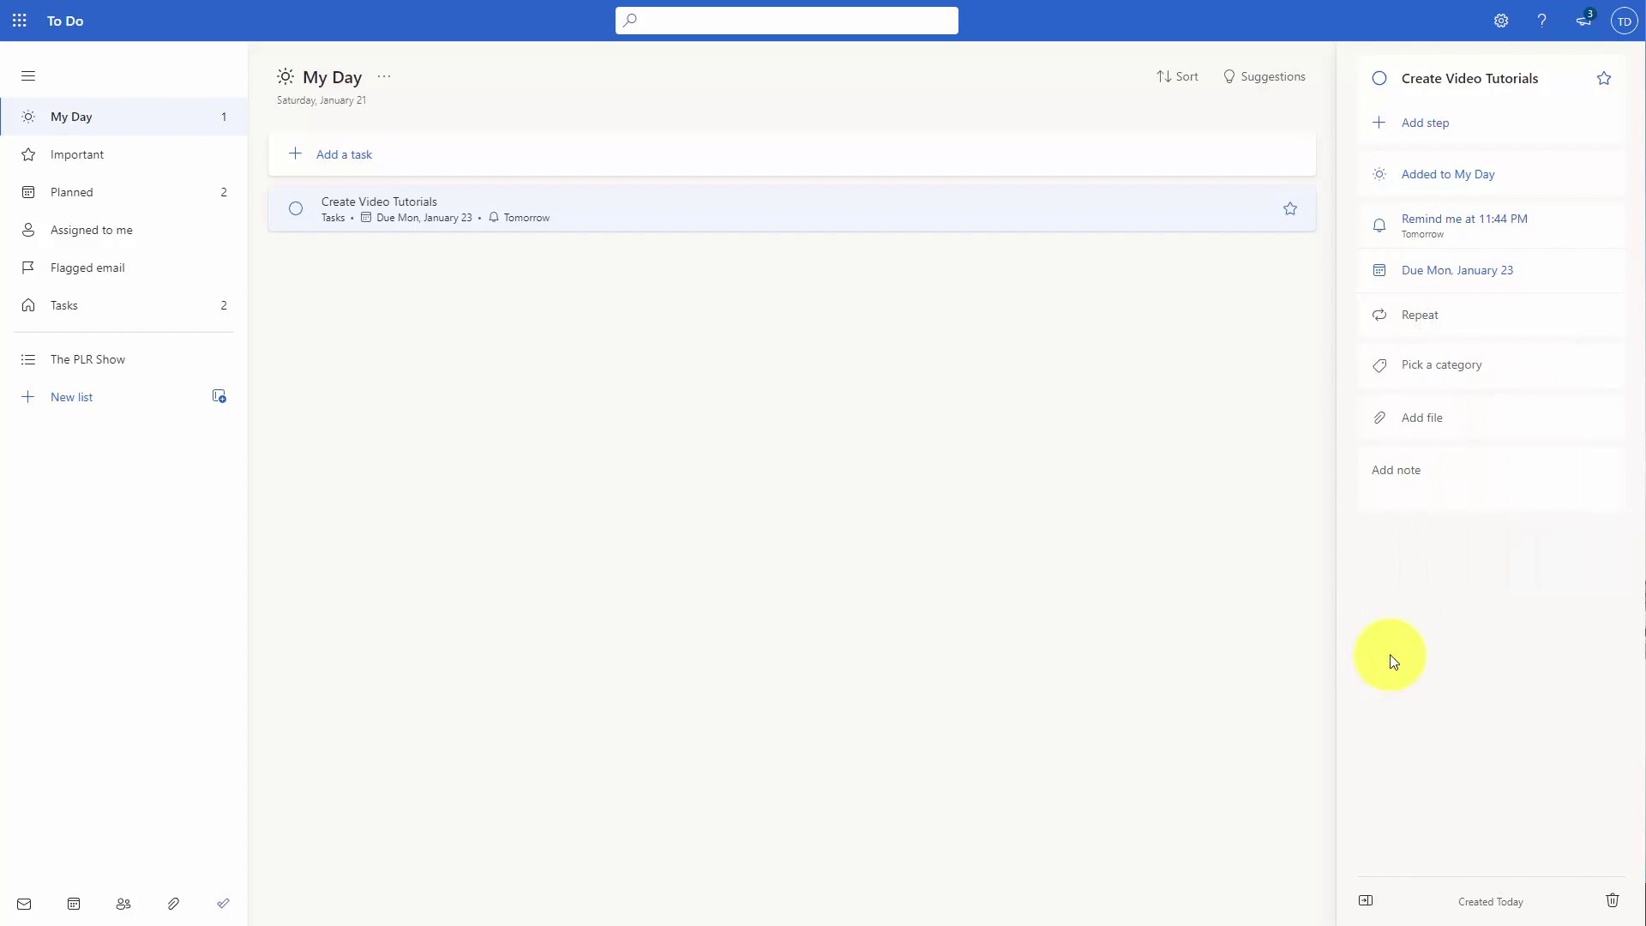
click(1416, 369)
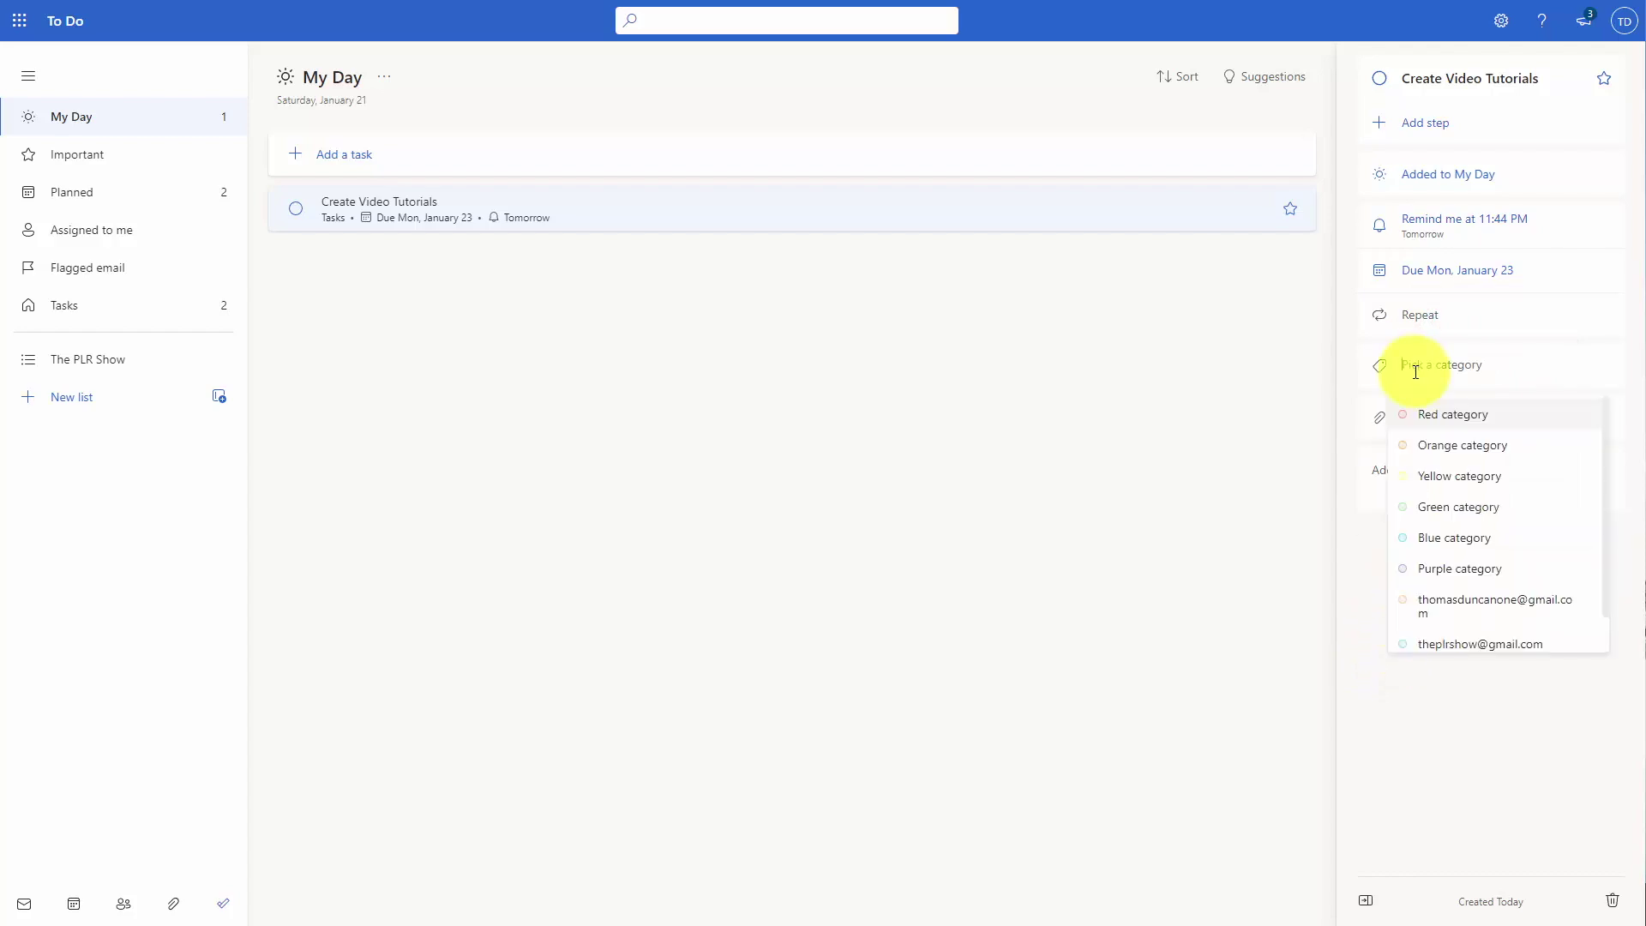
click(1376, 398)
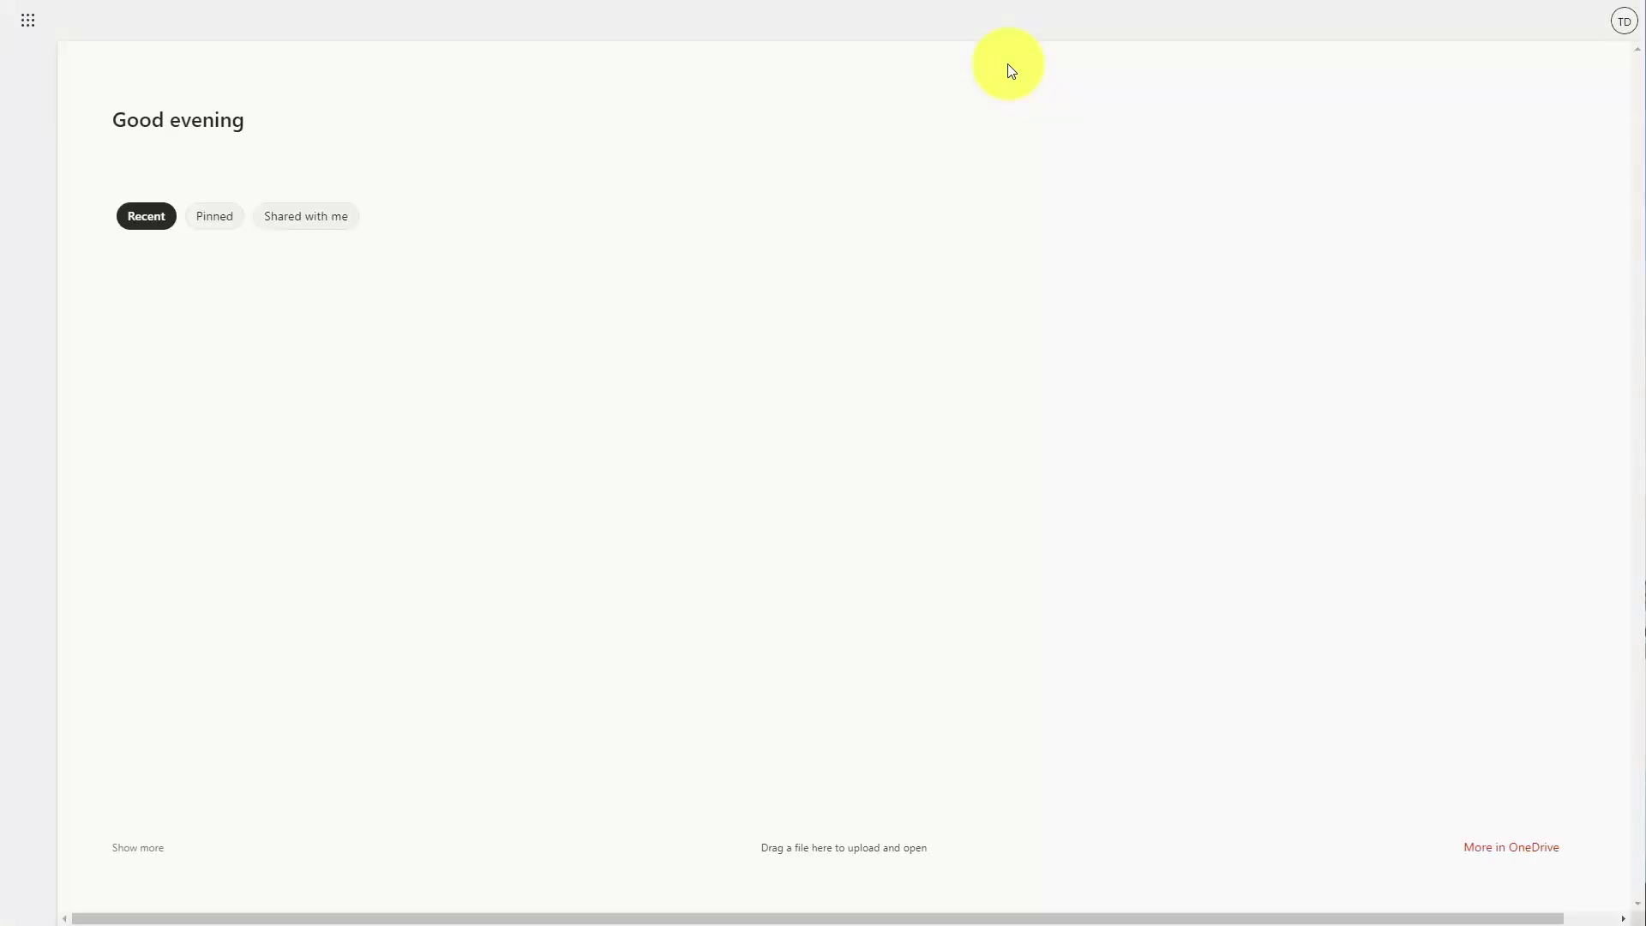
Switch to the Outlook calendar and bring up a blank new event form, closing it without saving
click(28, 161)
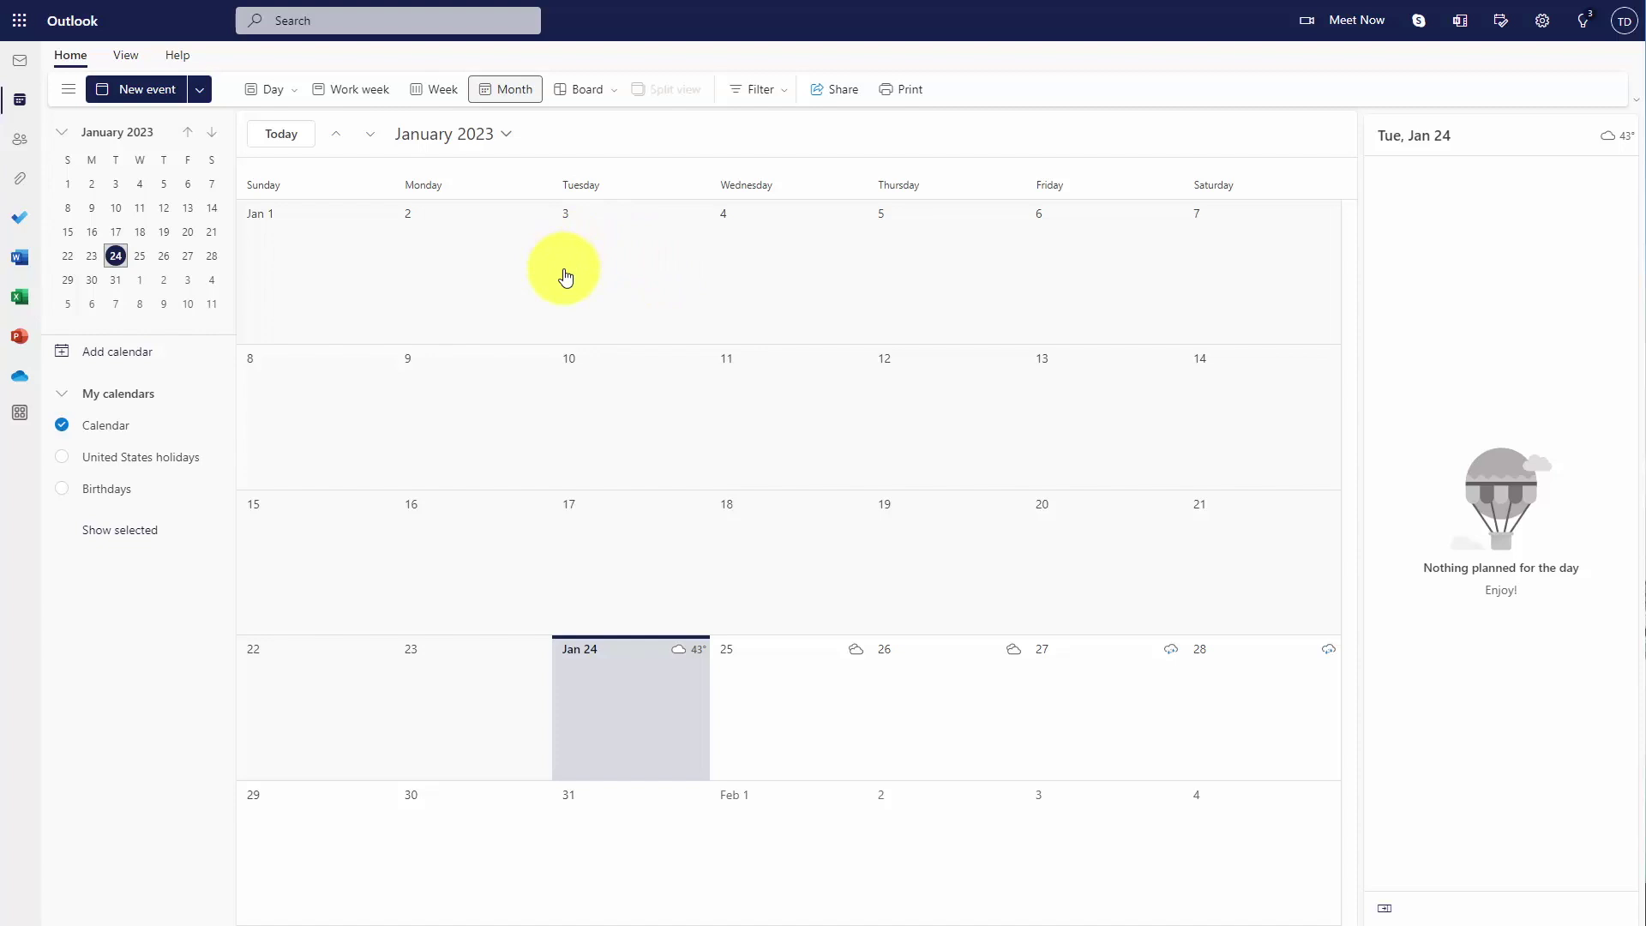
click(149, 89)
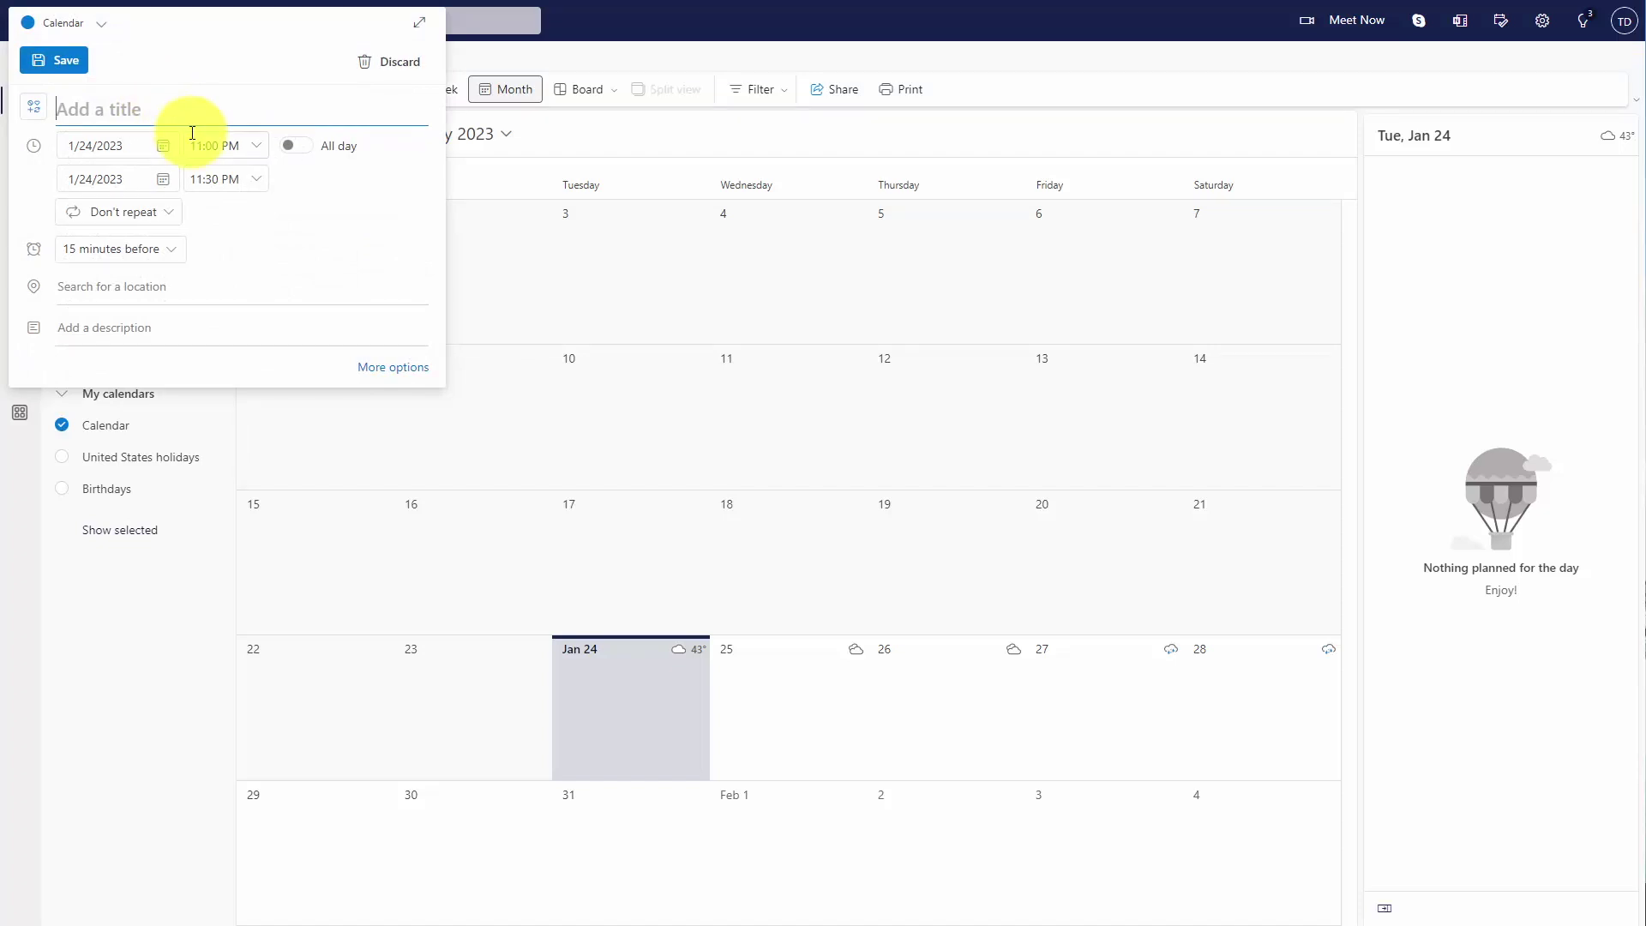
key(Escape)
Switch the calendar to the week view and look through the calendar's appearance settings
click(130, 60)
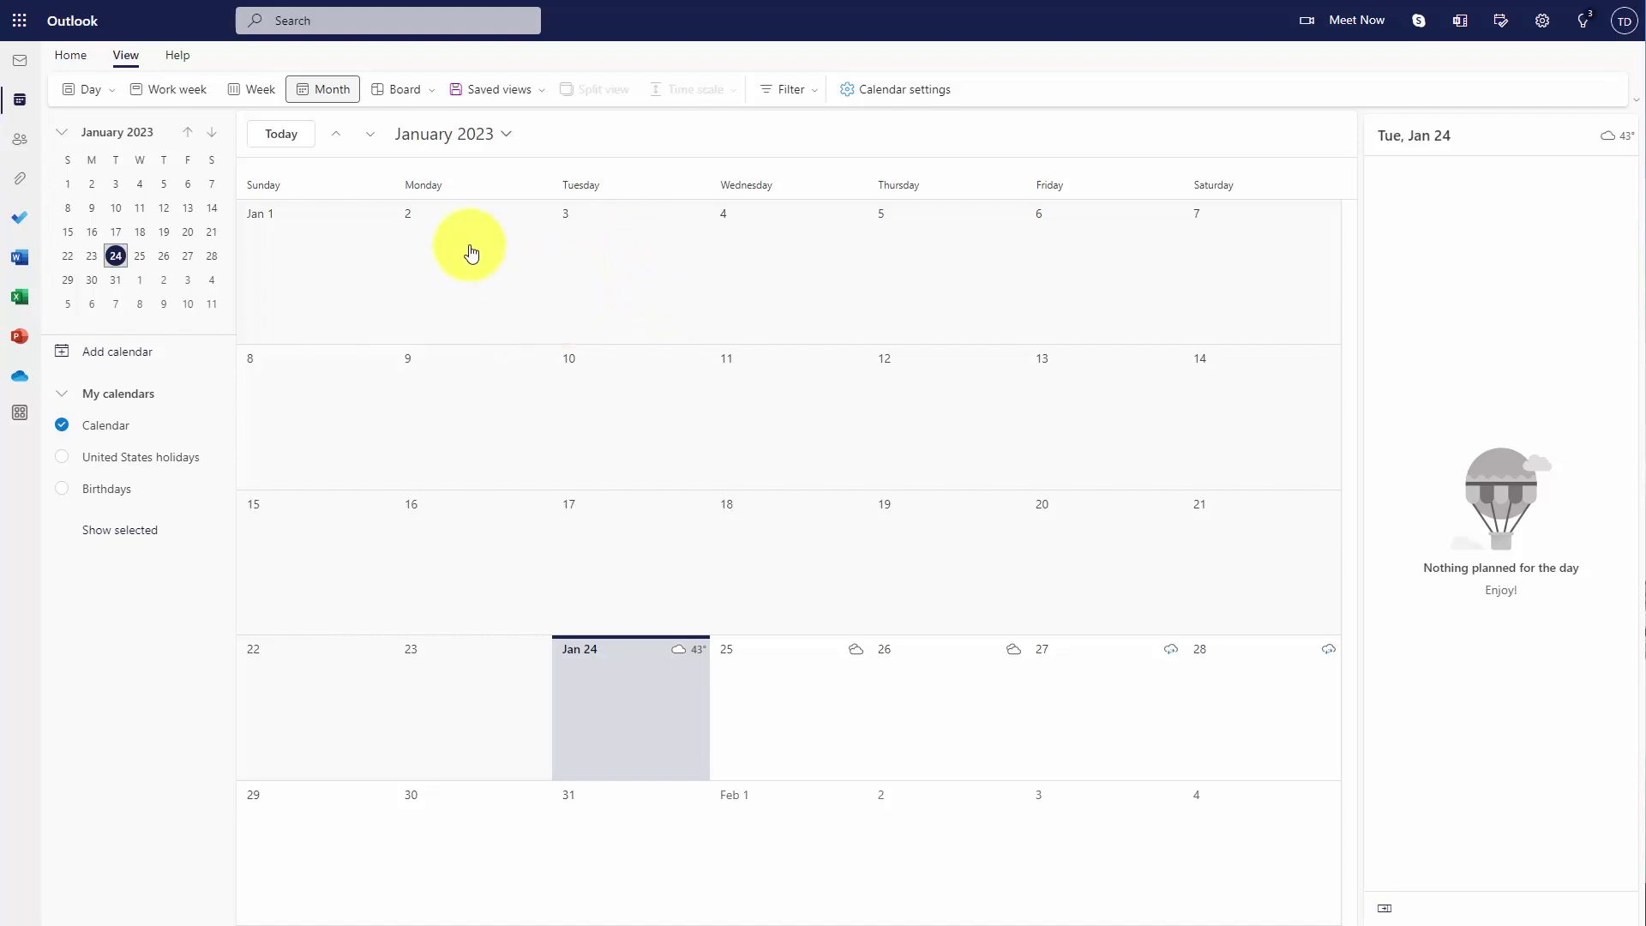
click(260, 89)
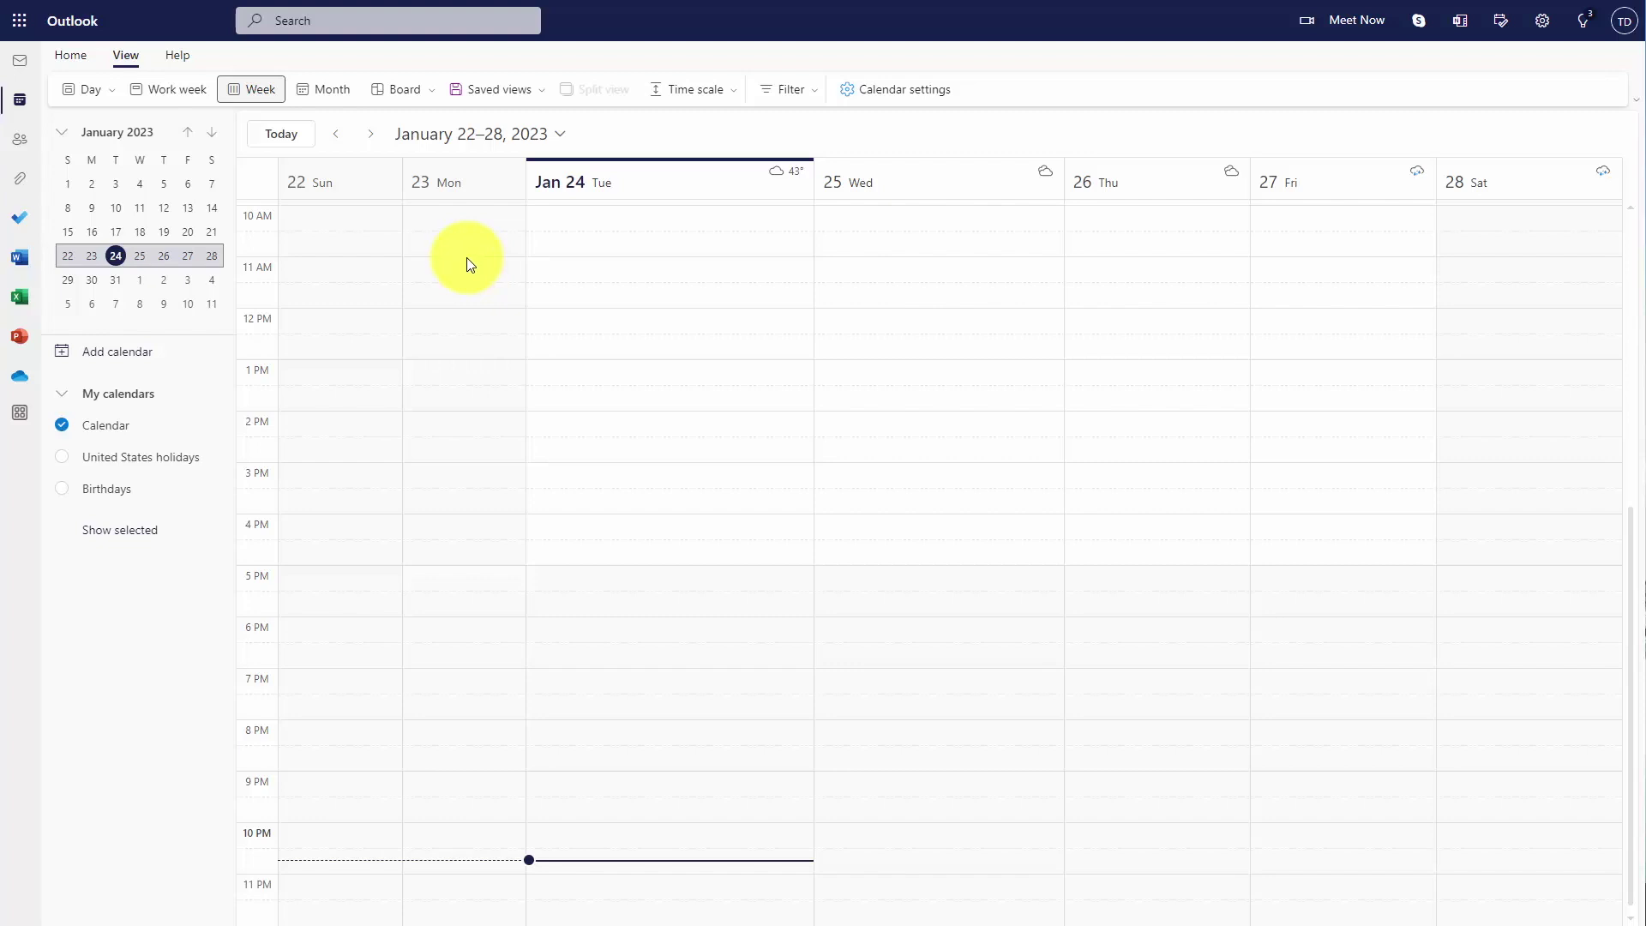
click(865, 84)
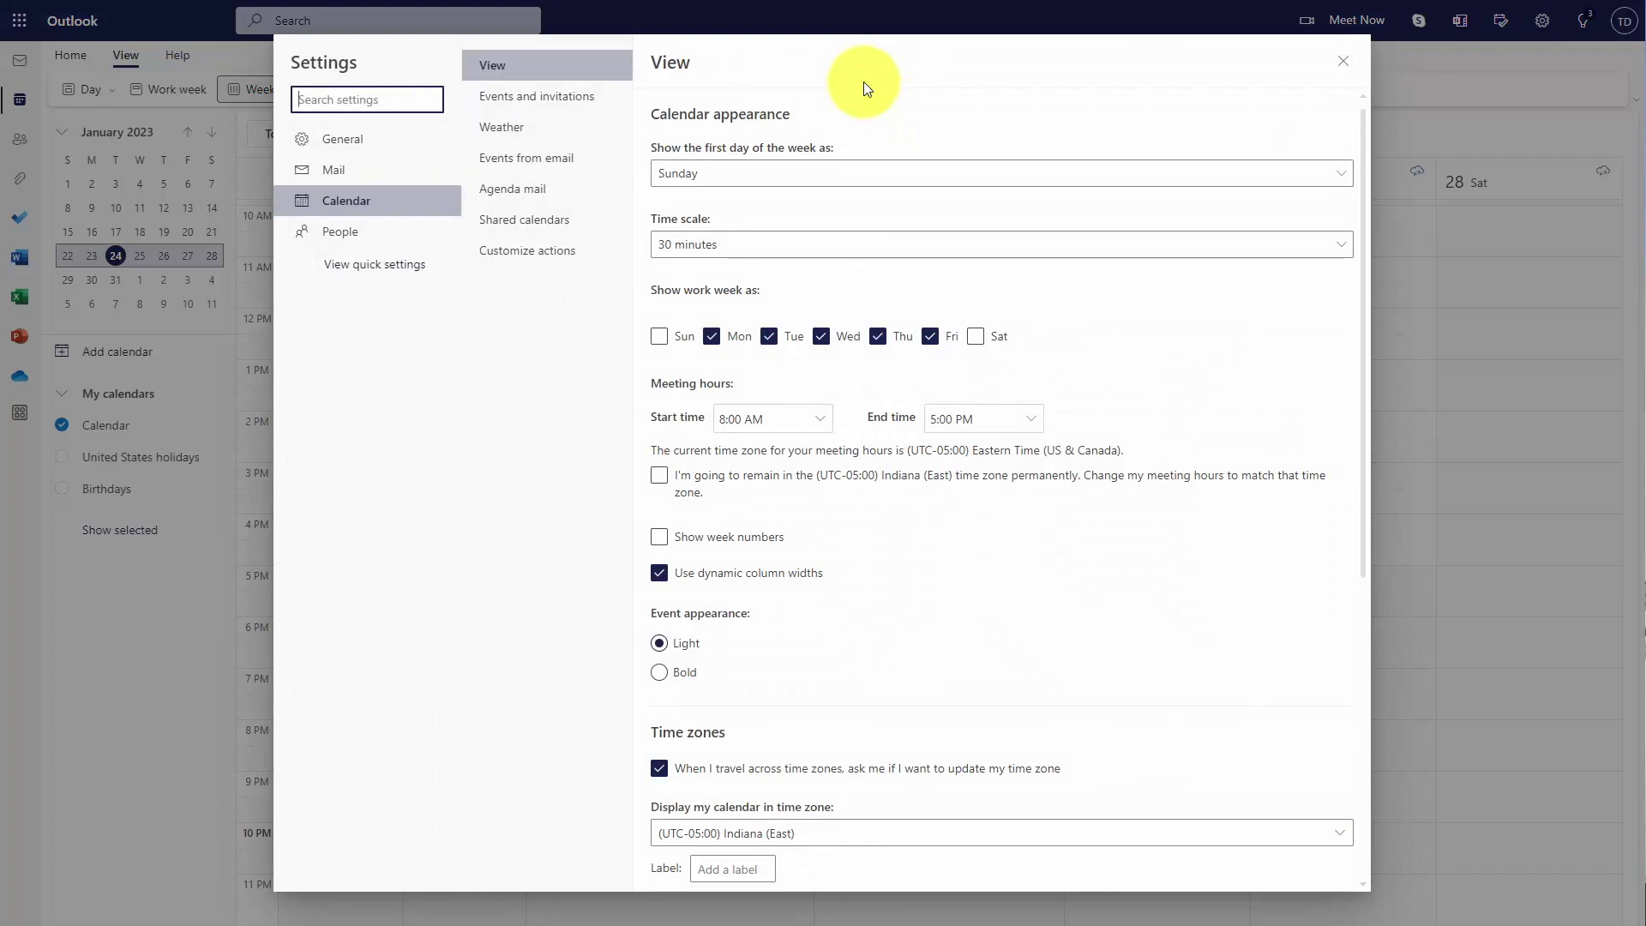
scroll(862, 81, down, 4)
scroll(862, 81, up, 4)
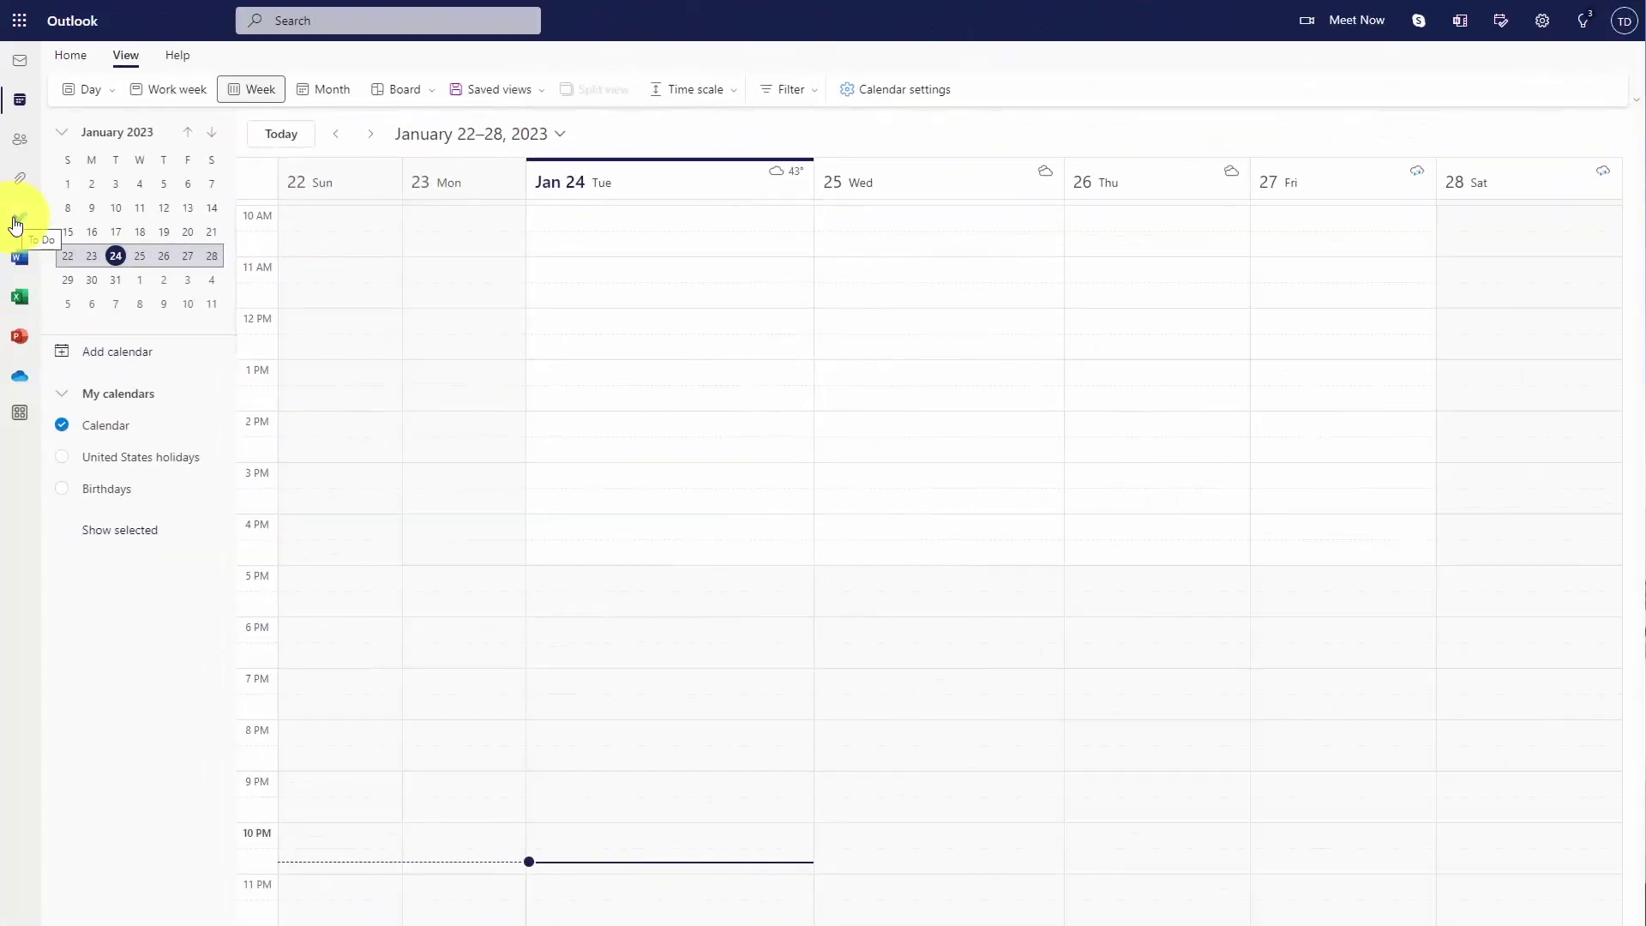
Visit To Do, return to the calendar and show the To Do list in a pane beside it
click(17, 226)
click(338, 133)
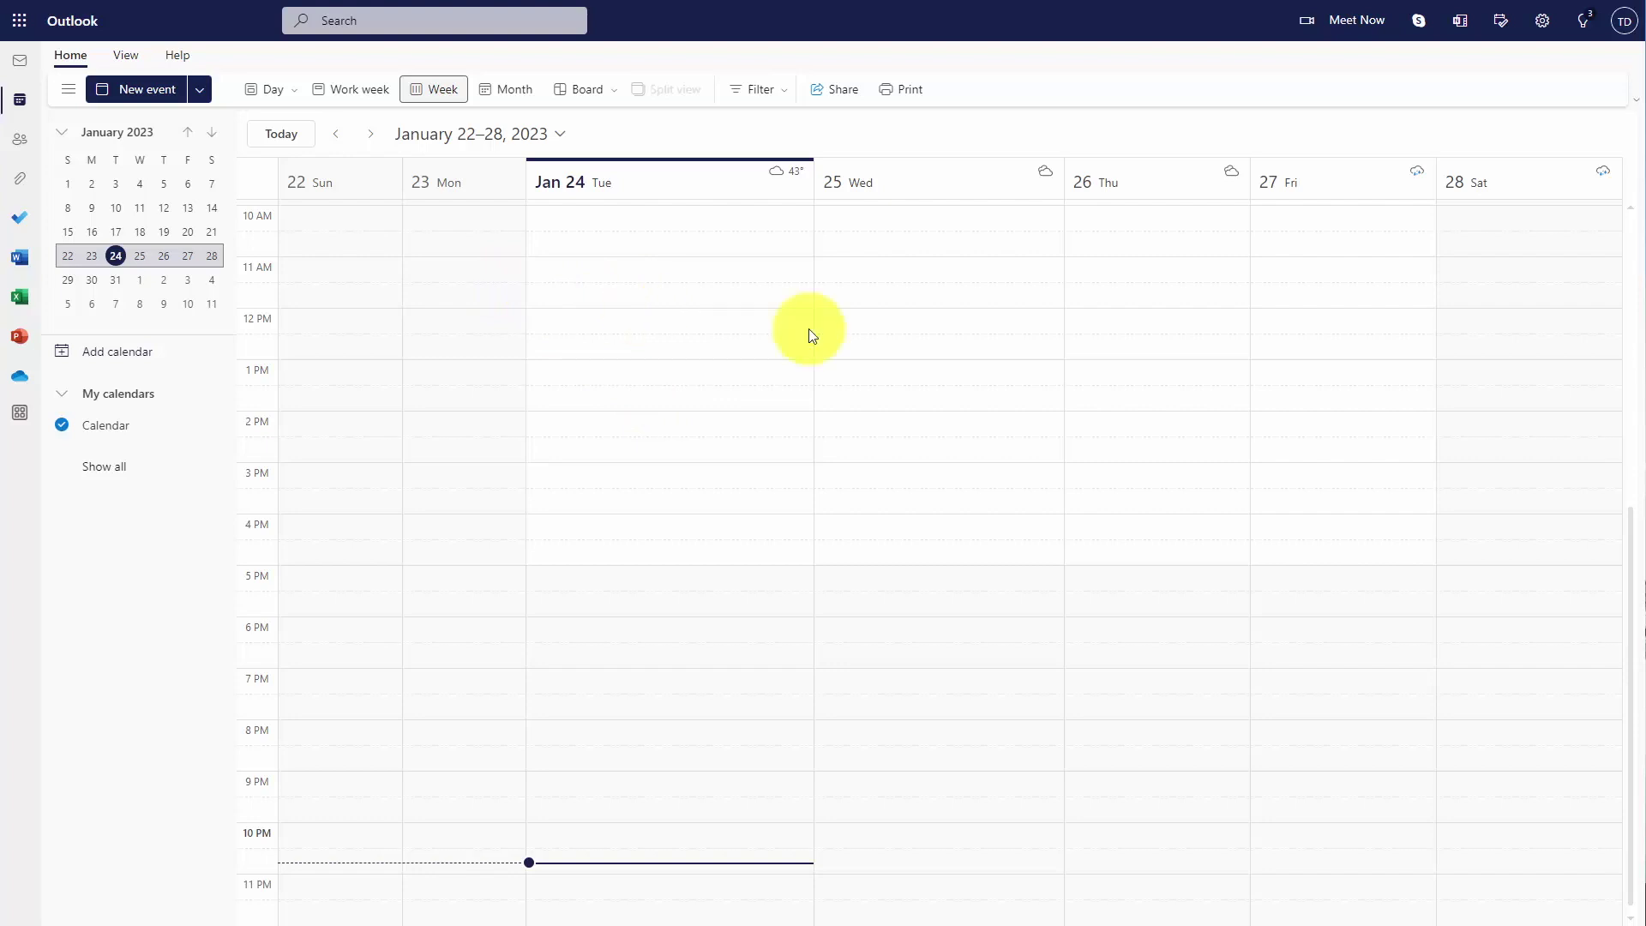
click(1501, 20)
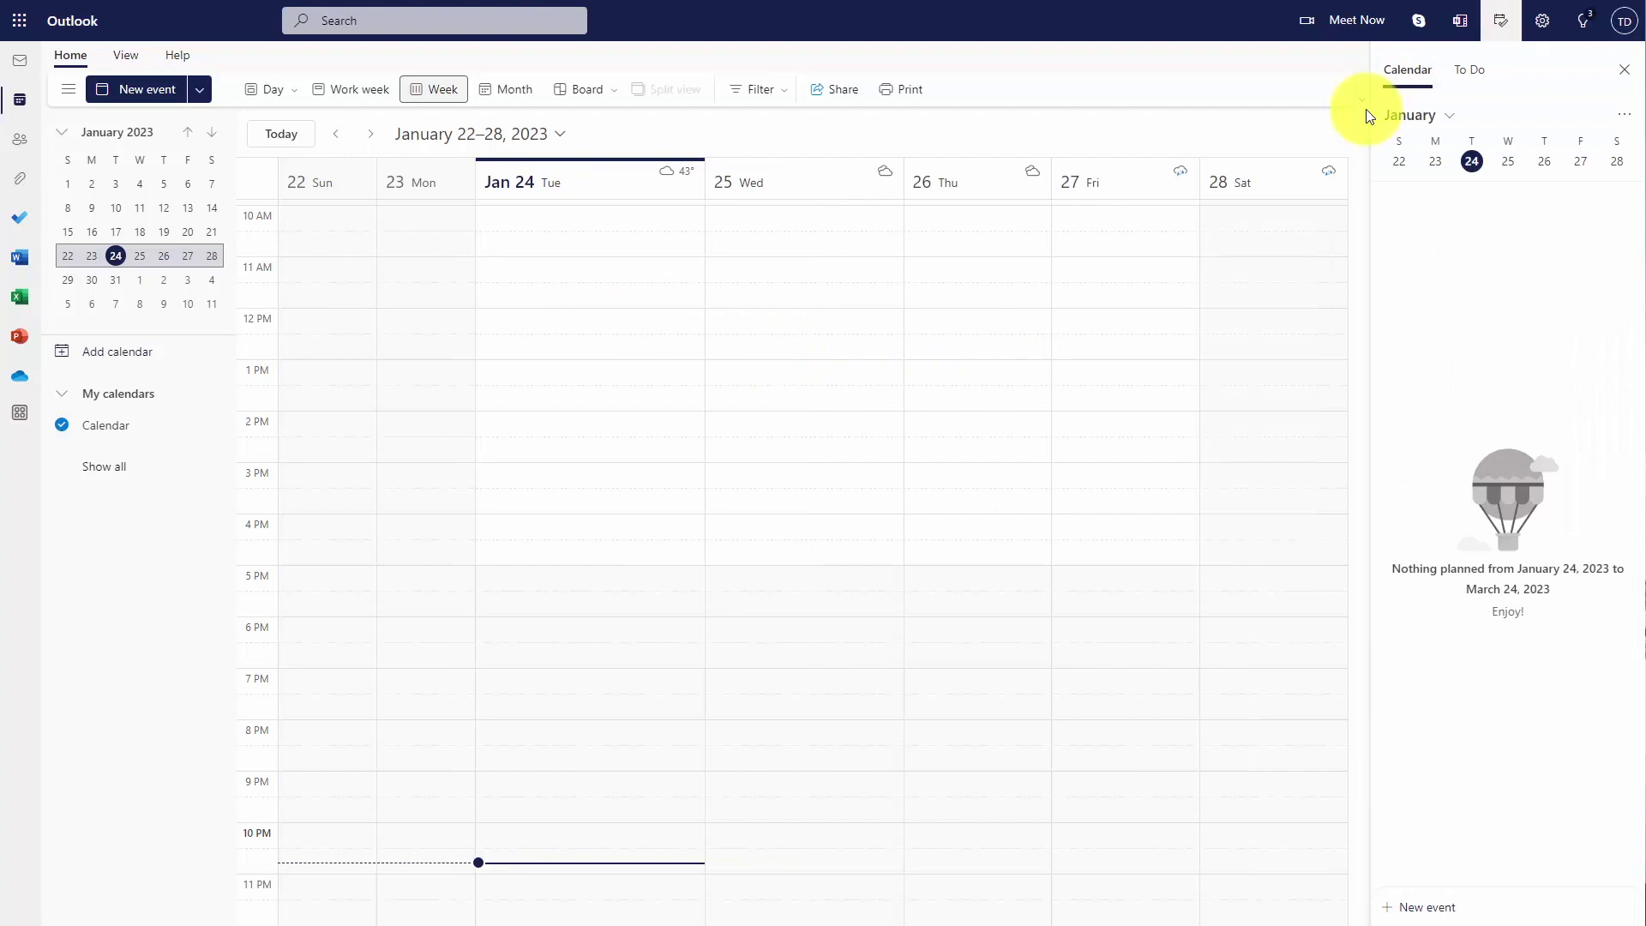
click(1470, 70)
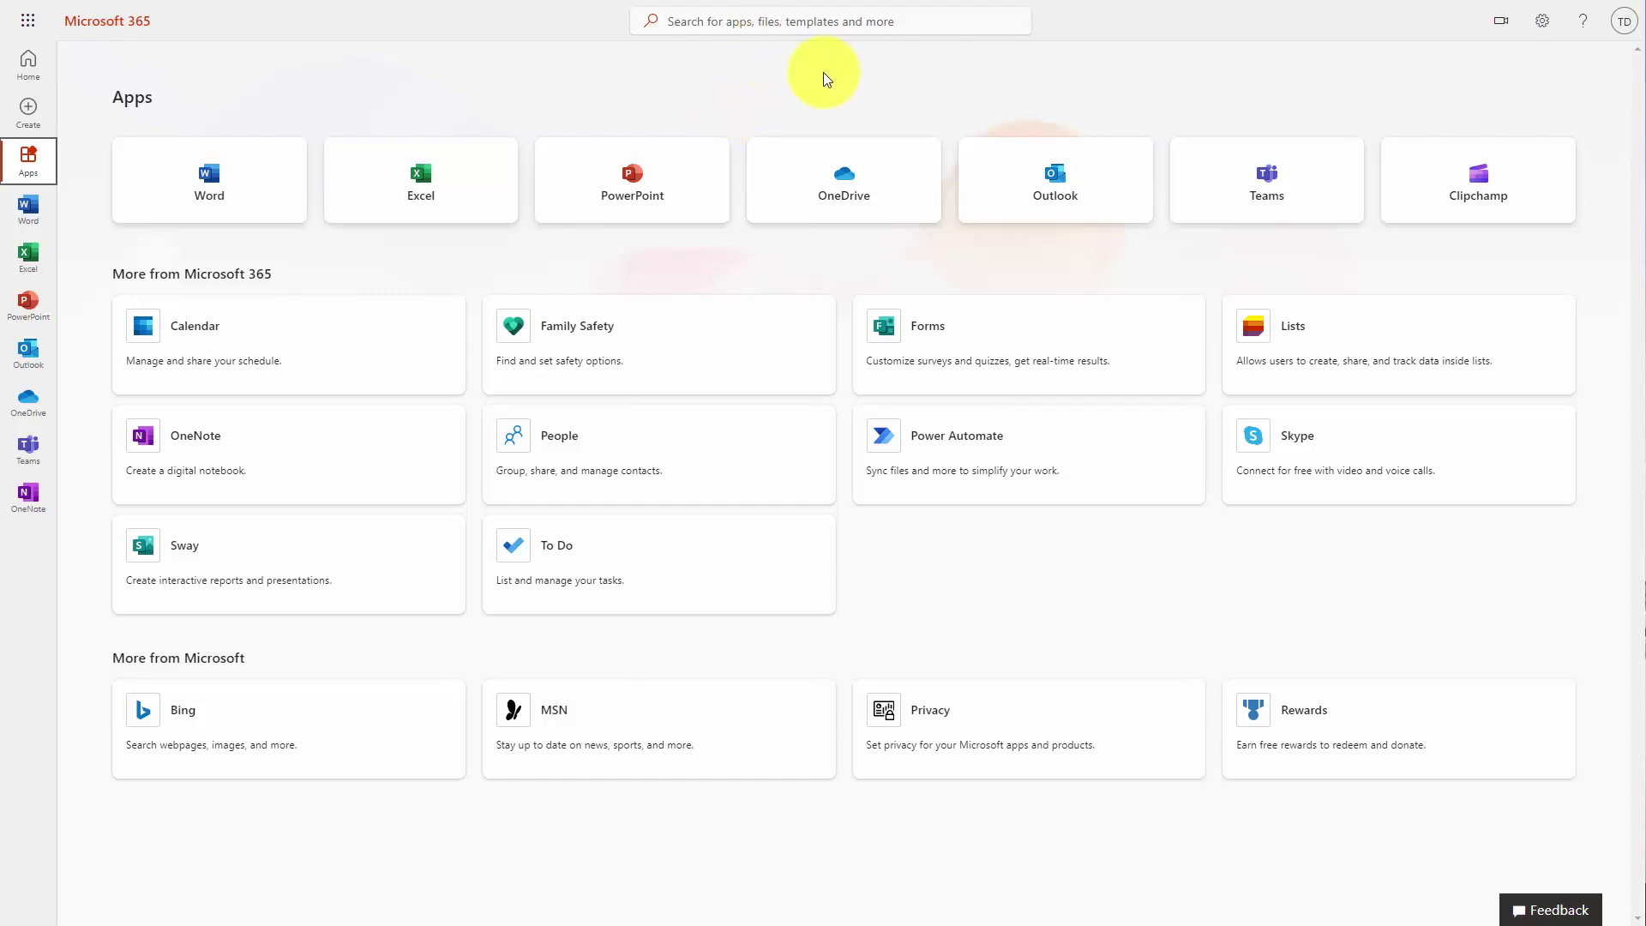
Switch to Skype, host a new meeting and open the form for scheduling its call
click(1261, 445)
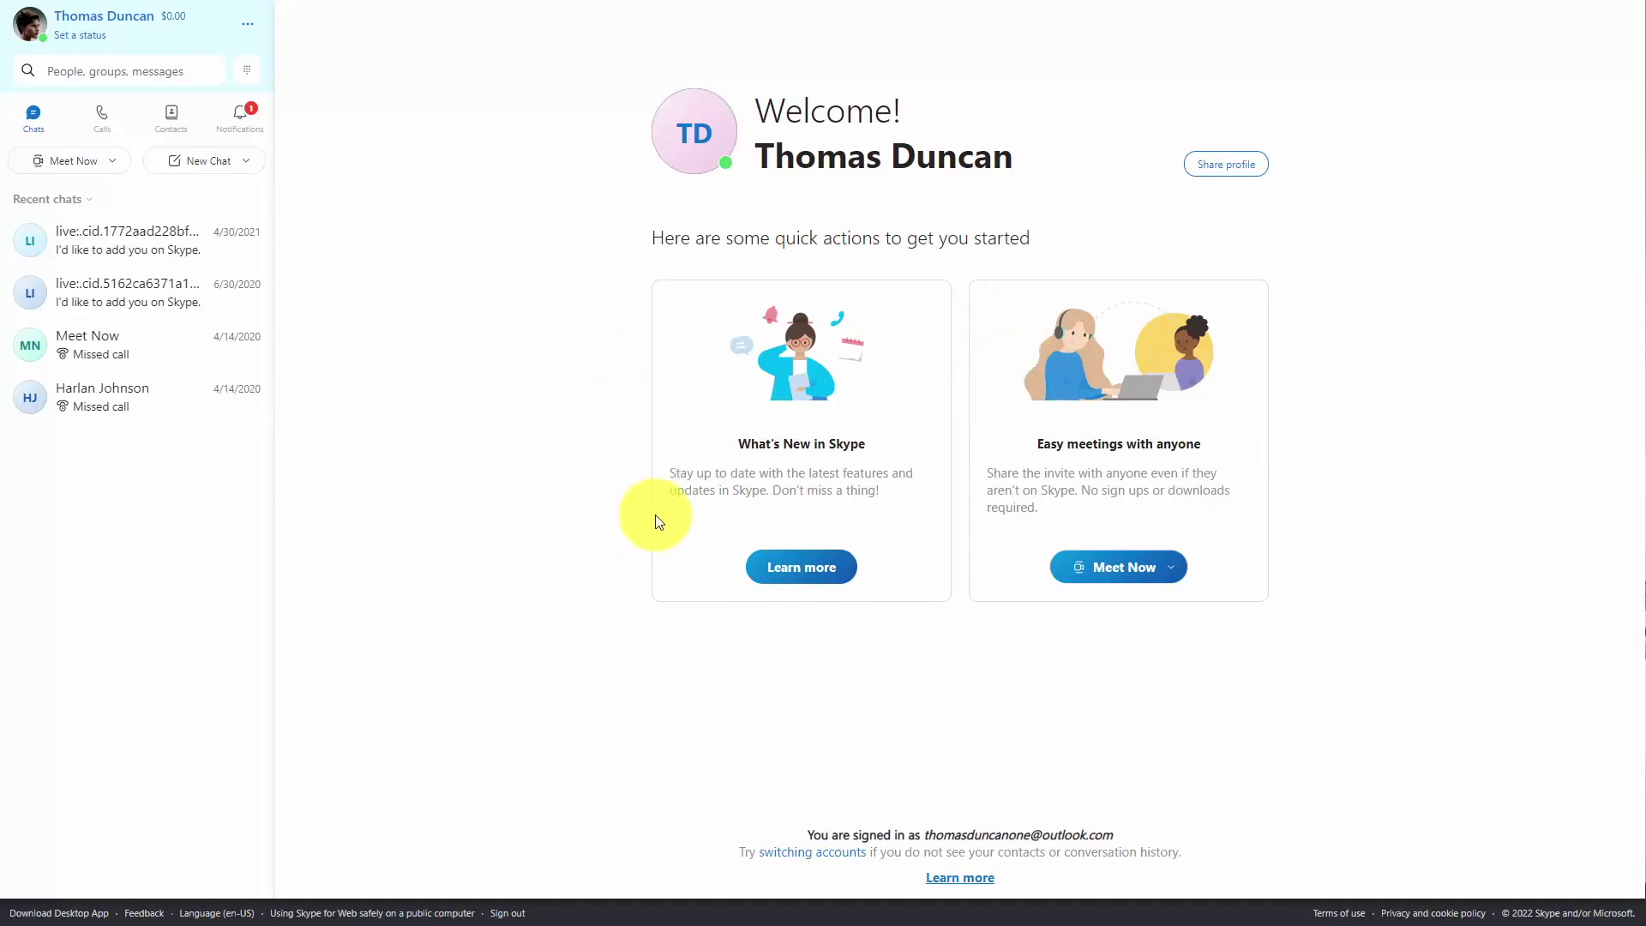
click(115, 163)
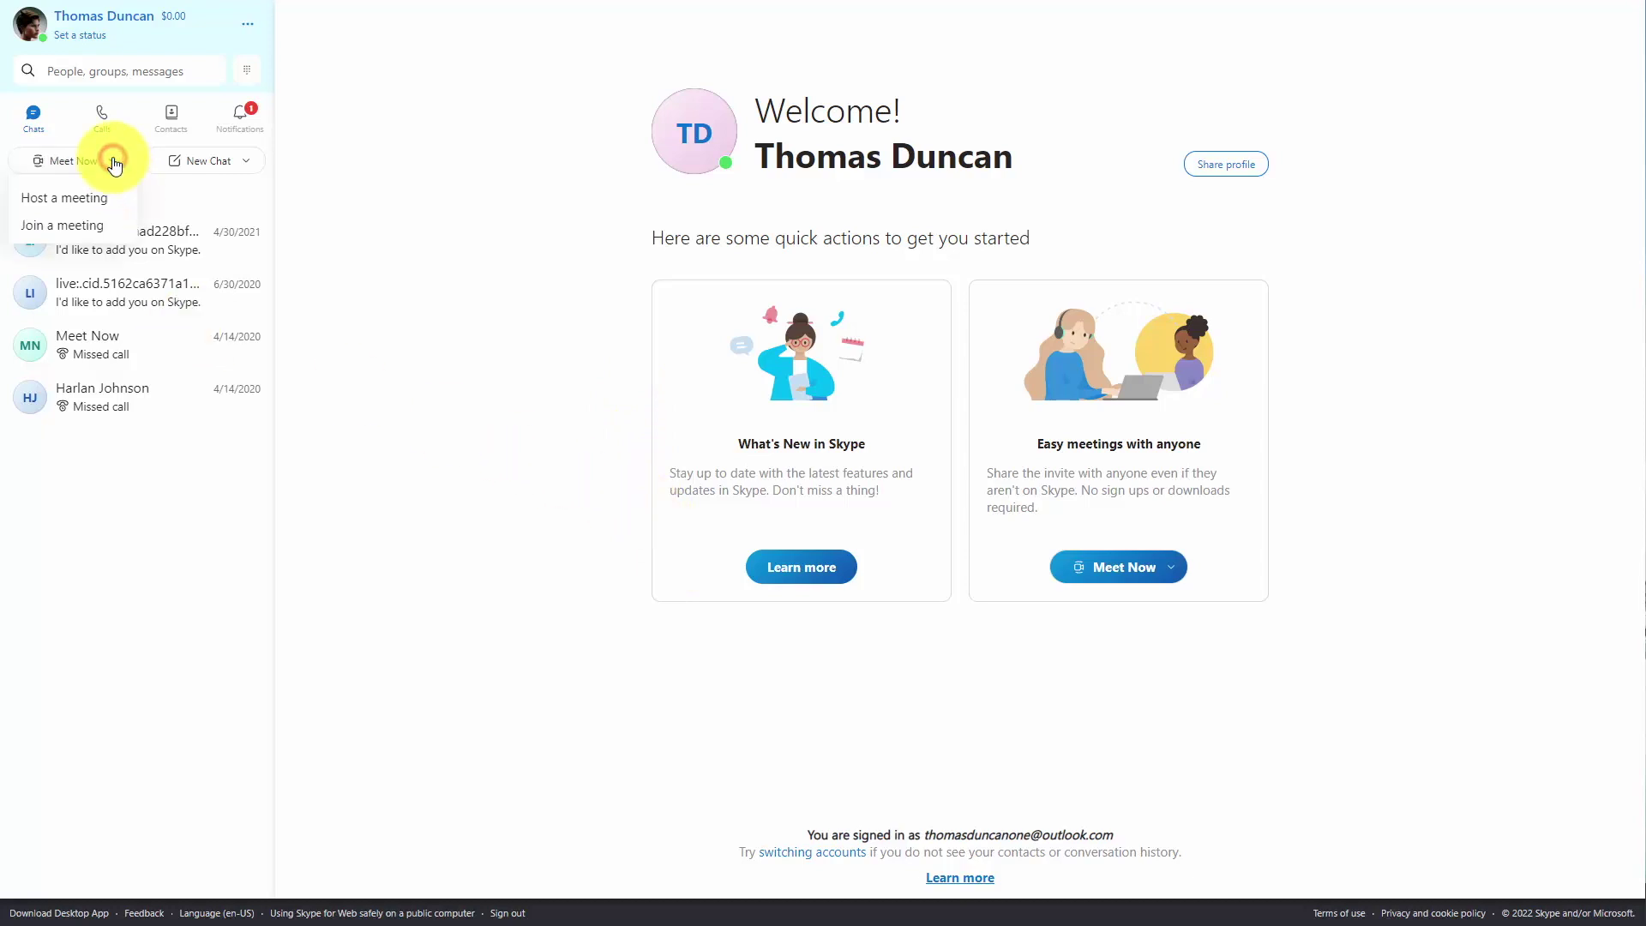
click(78, 205)
click(703, 585)
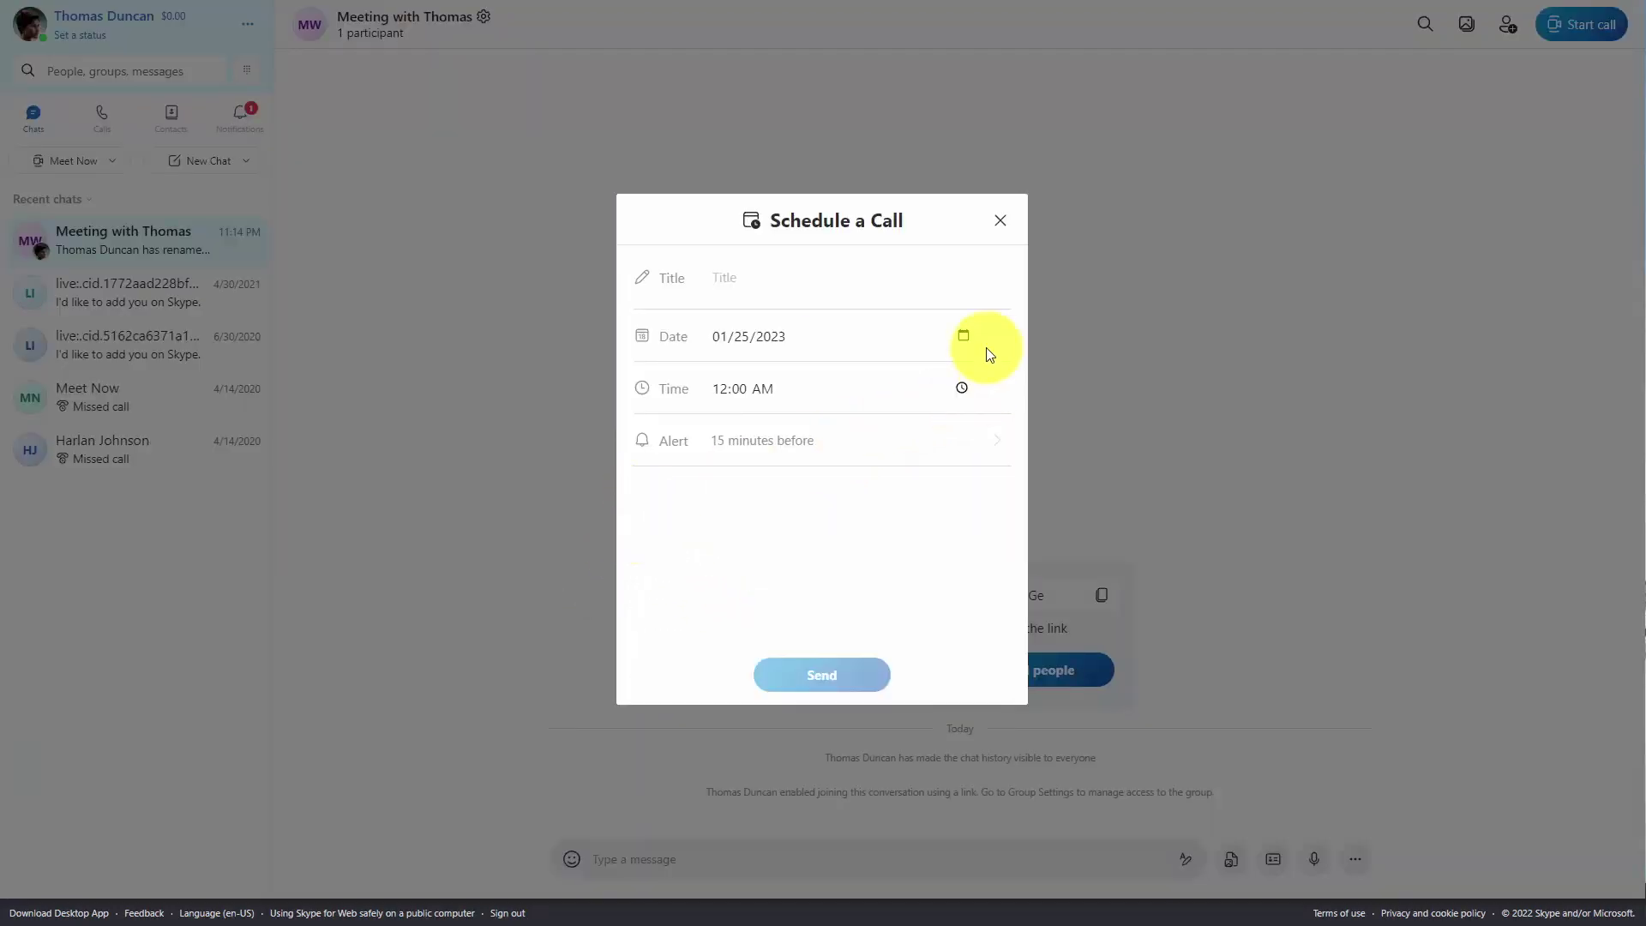
Schedule the call for 01/27/2023 with the title "Video Tutorials Meeting" and send it
click(967, 338)
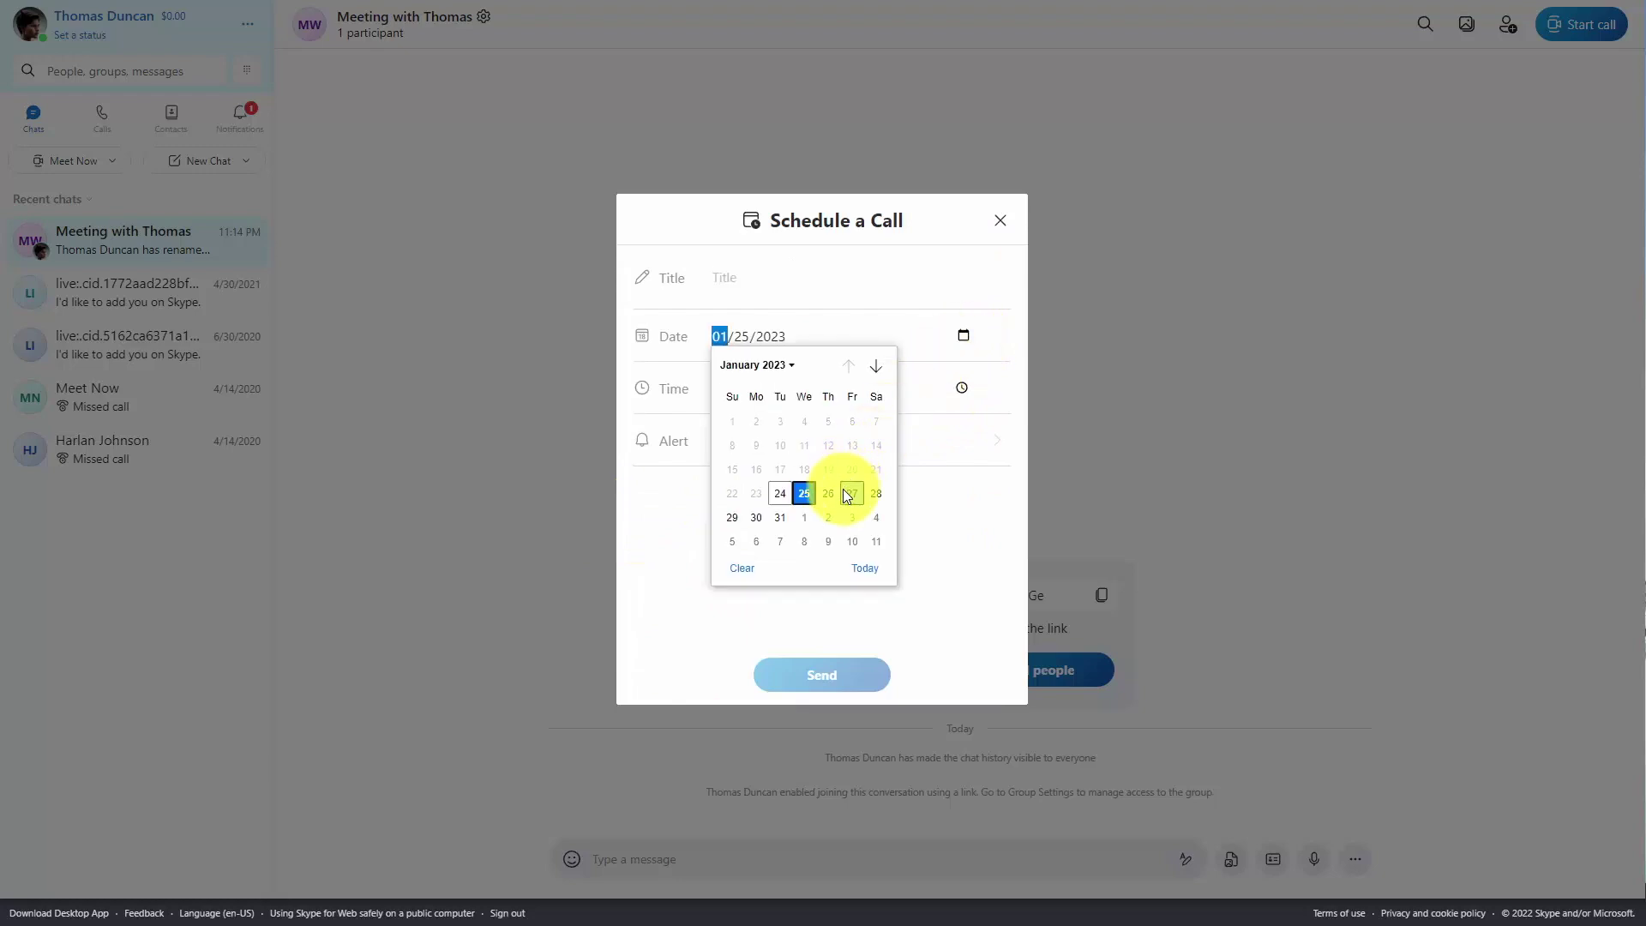
click(851, 494)
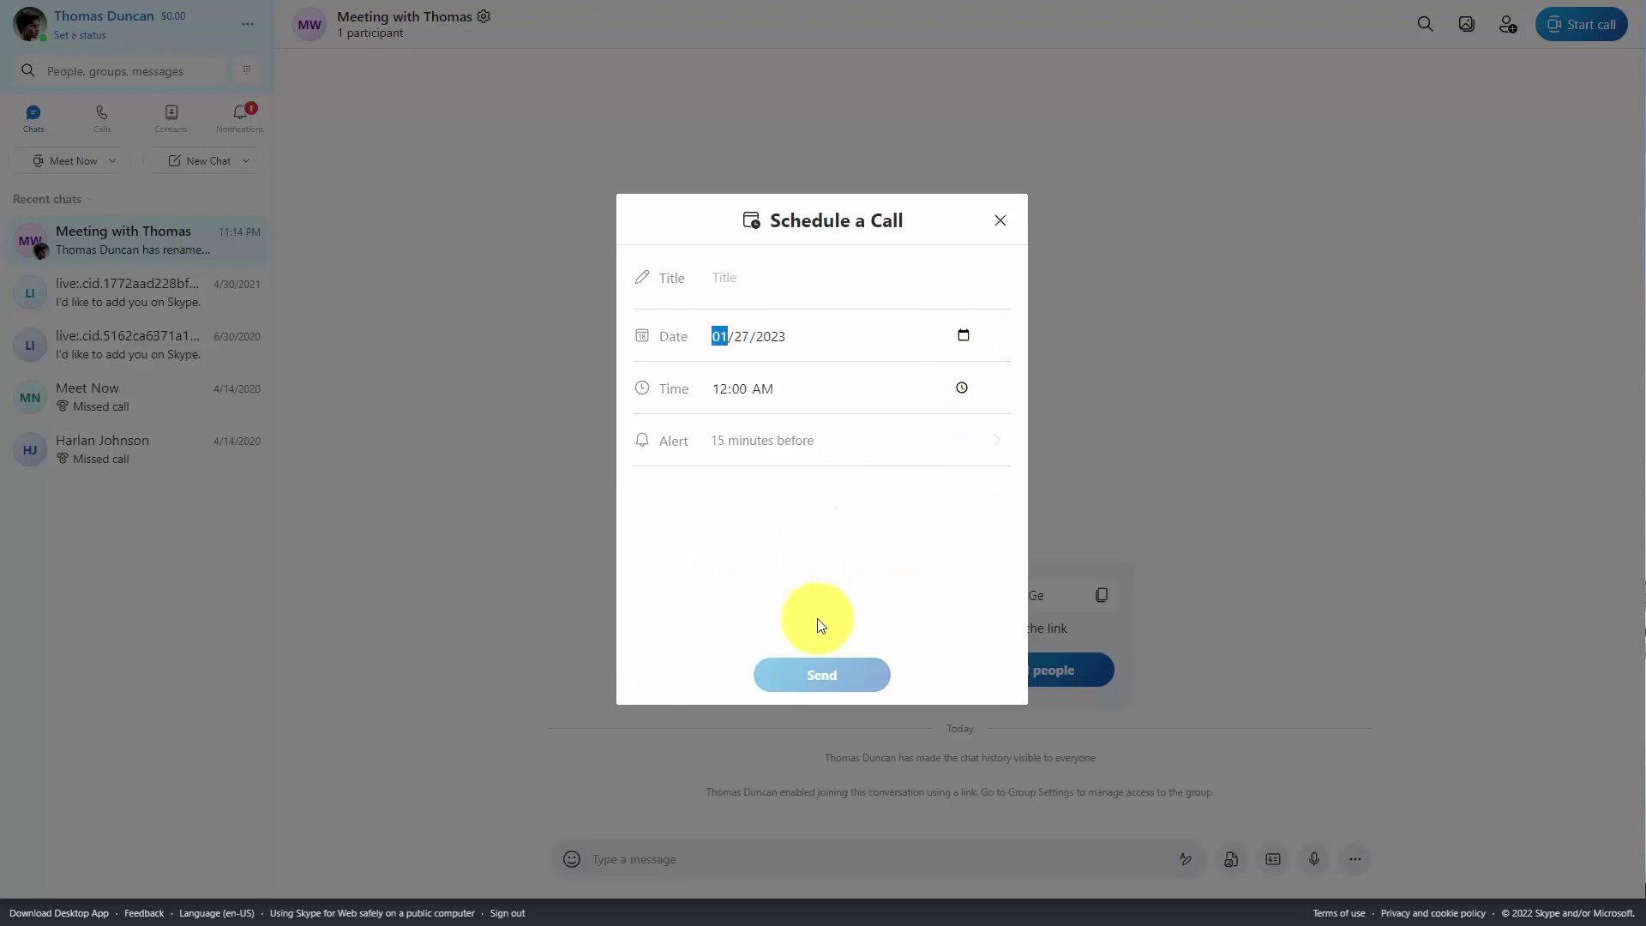
click(728, 276)
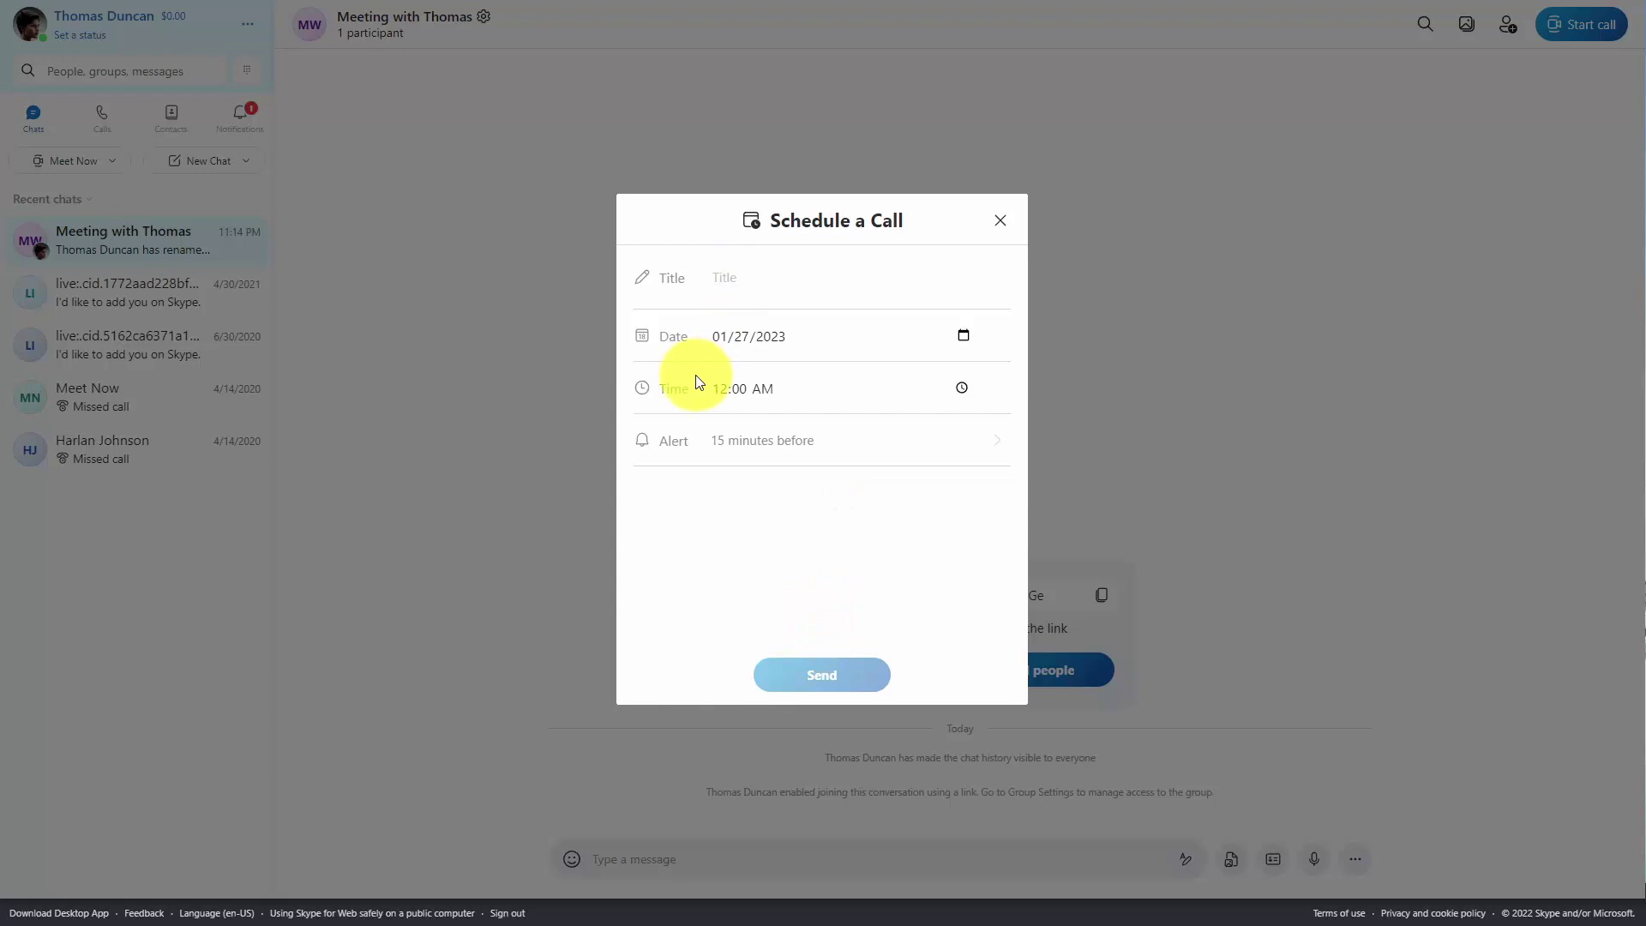
text(Video Tutorials Meeting)
click(806, 673)
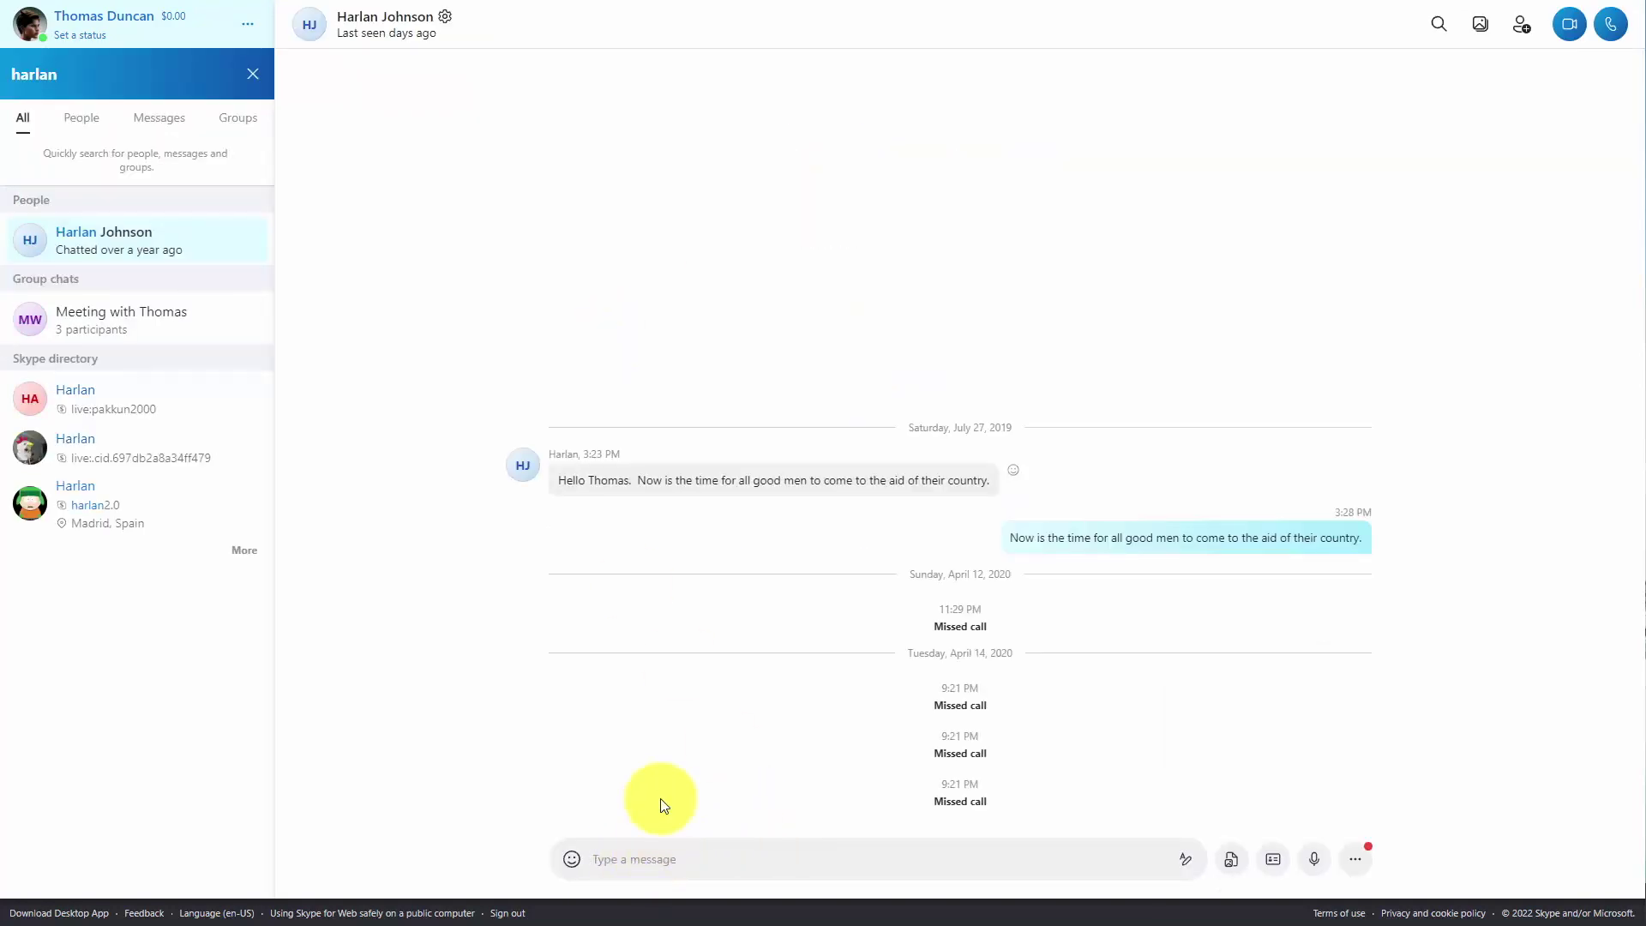
Leave the contact search and open the dial pad to view the Skype to Phone free trial
click(670, 873)
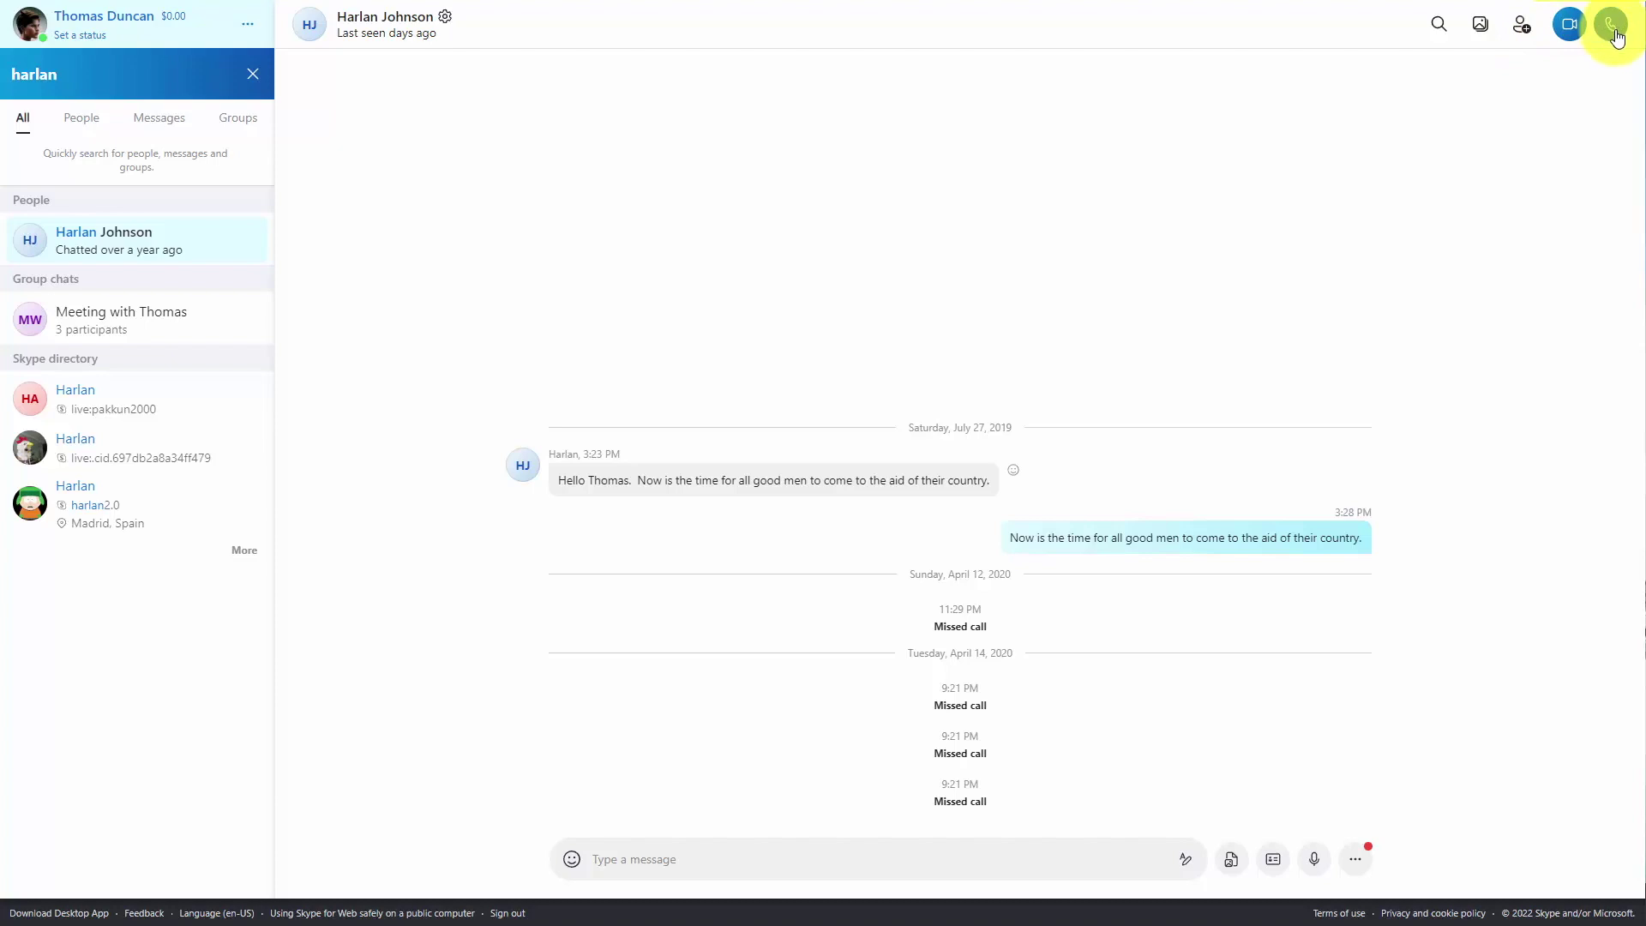
key(Escape)
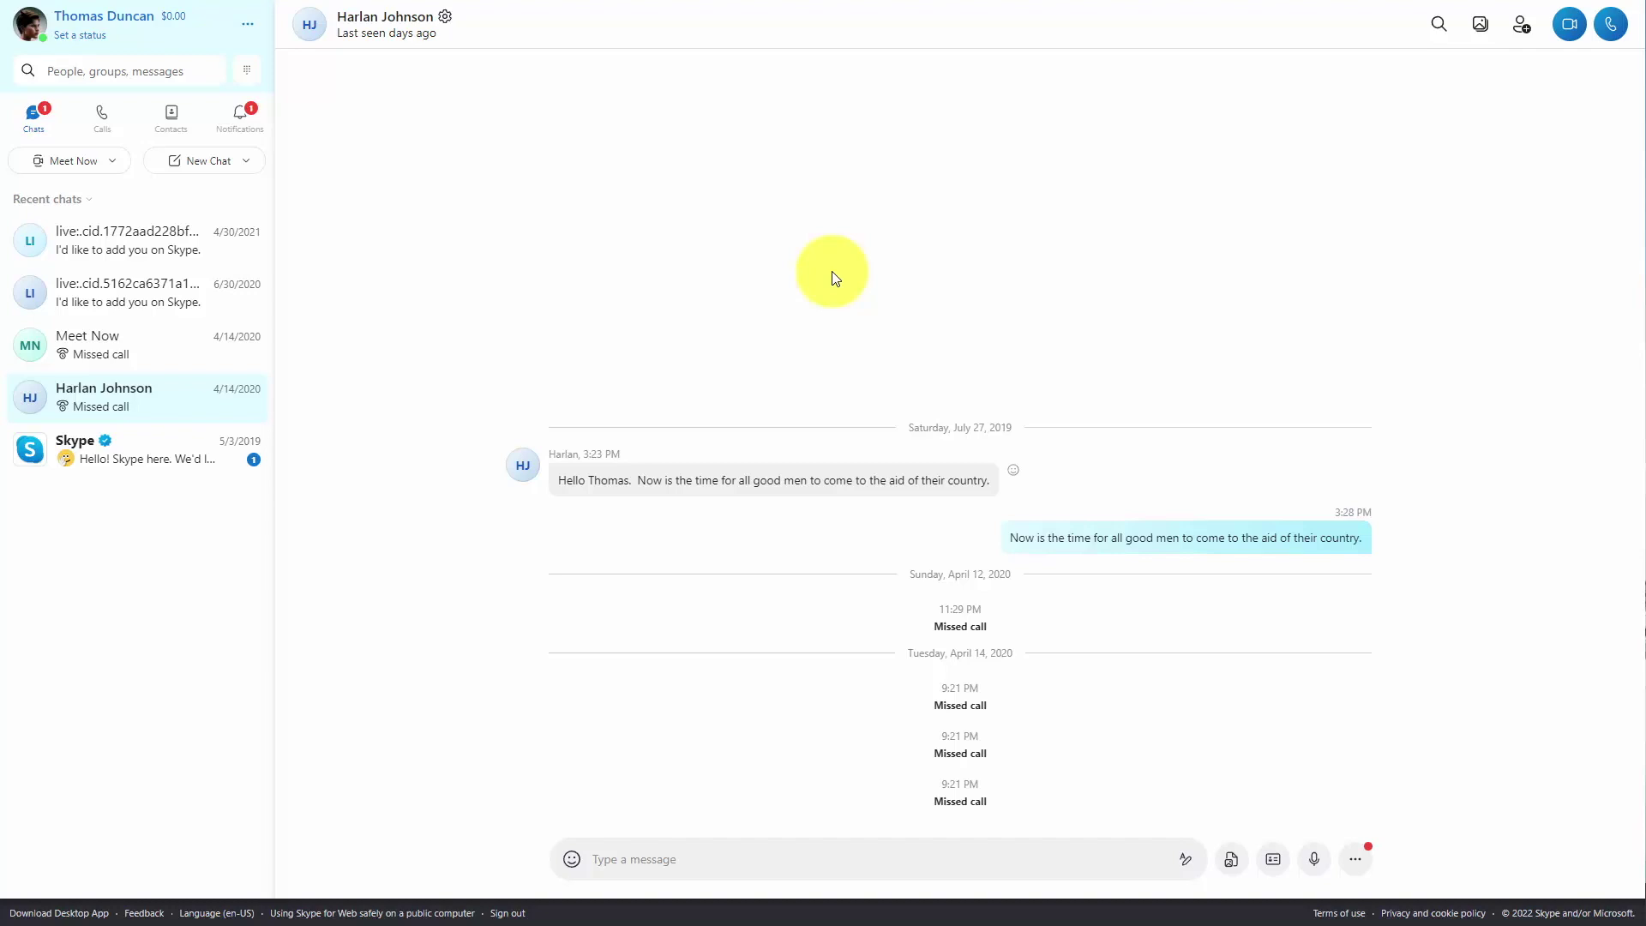
key(ctrl+d)
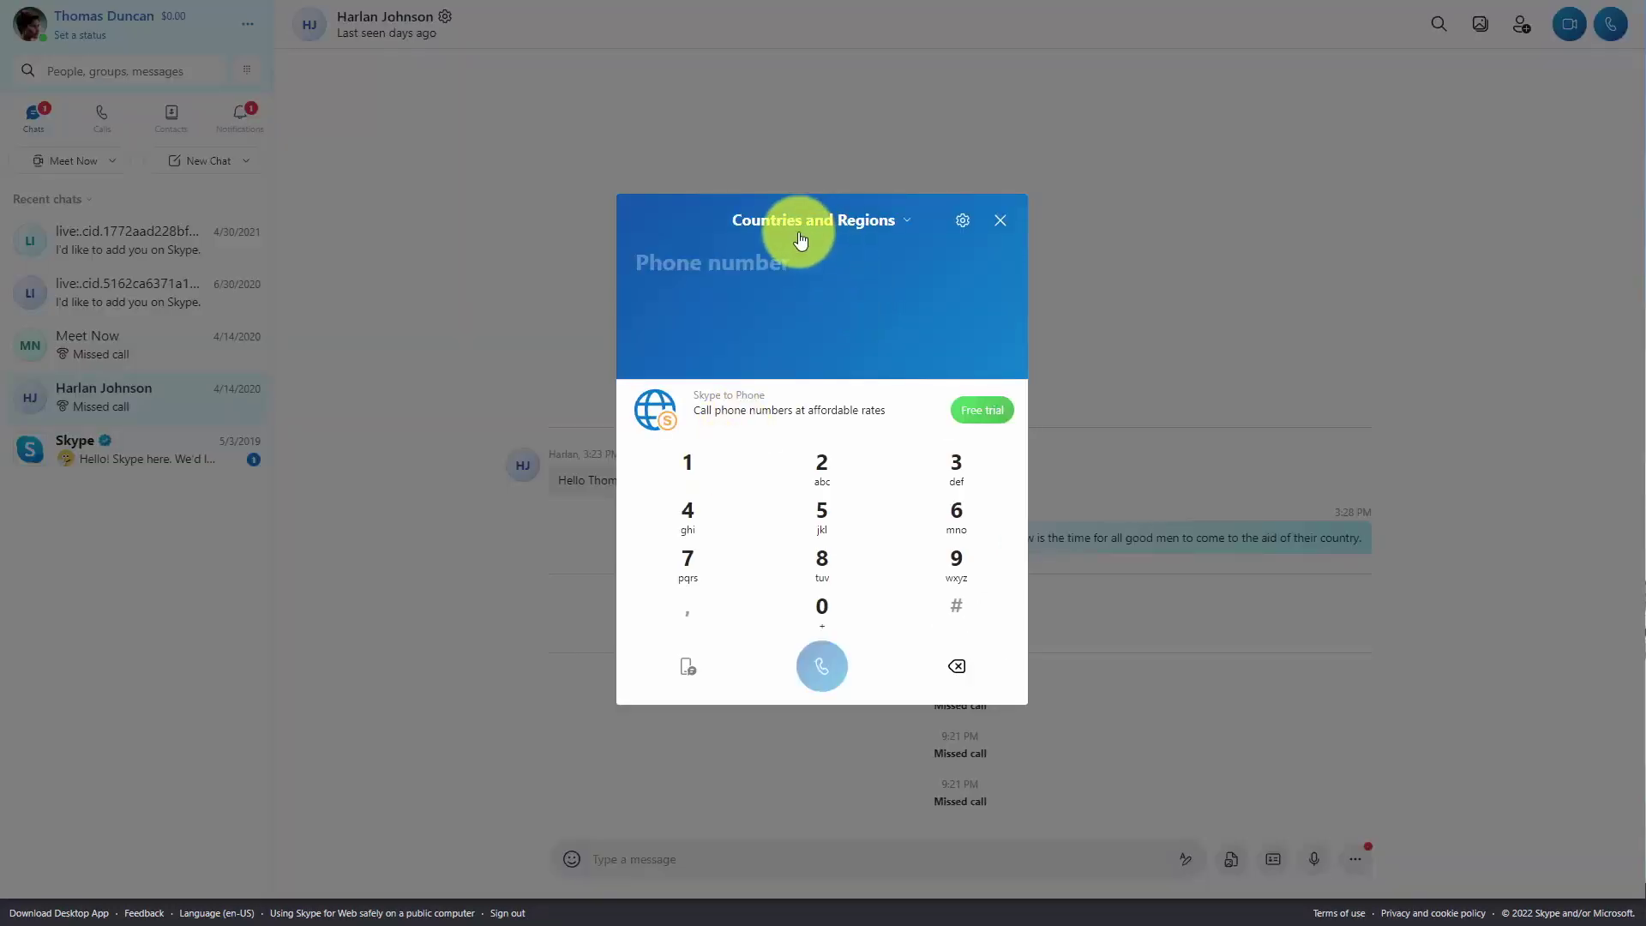
click(802, 265)
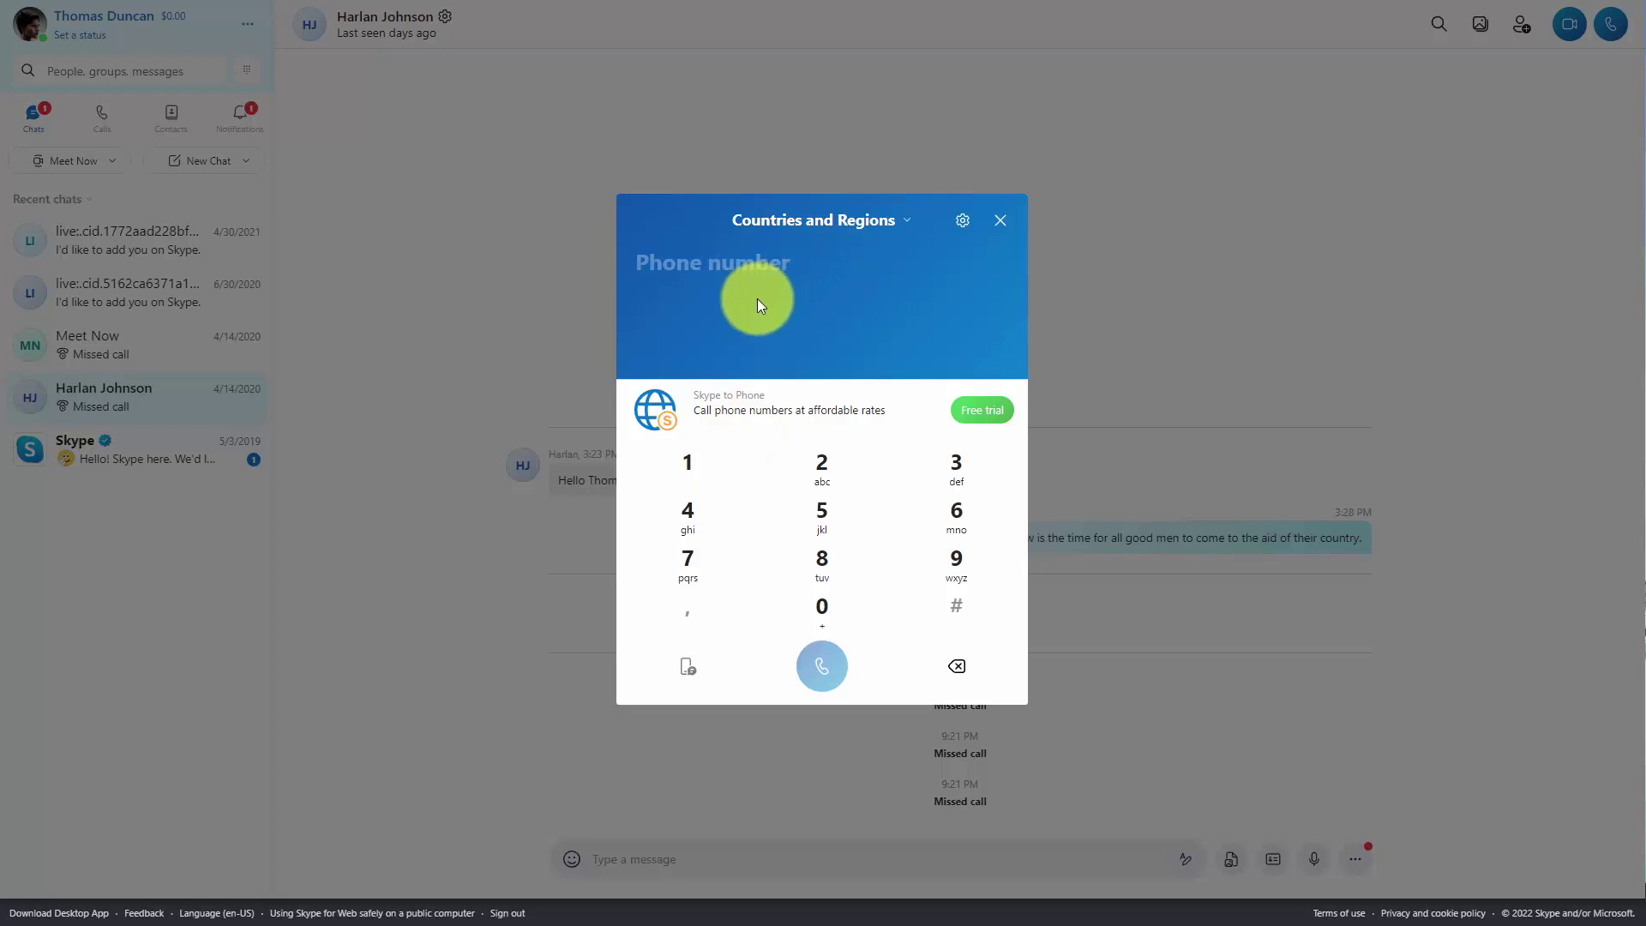
click(969, 398)
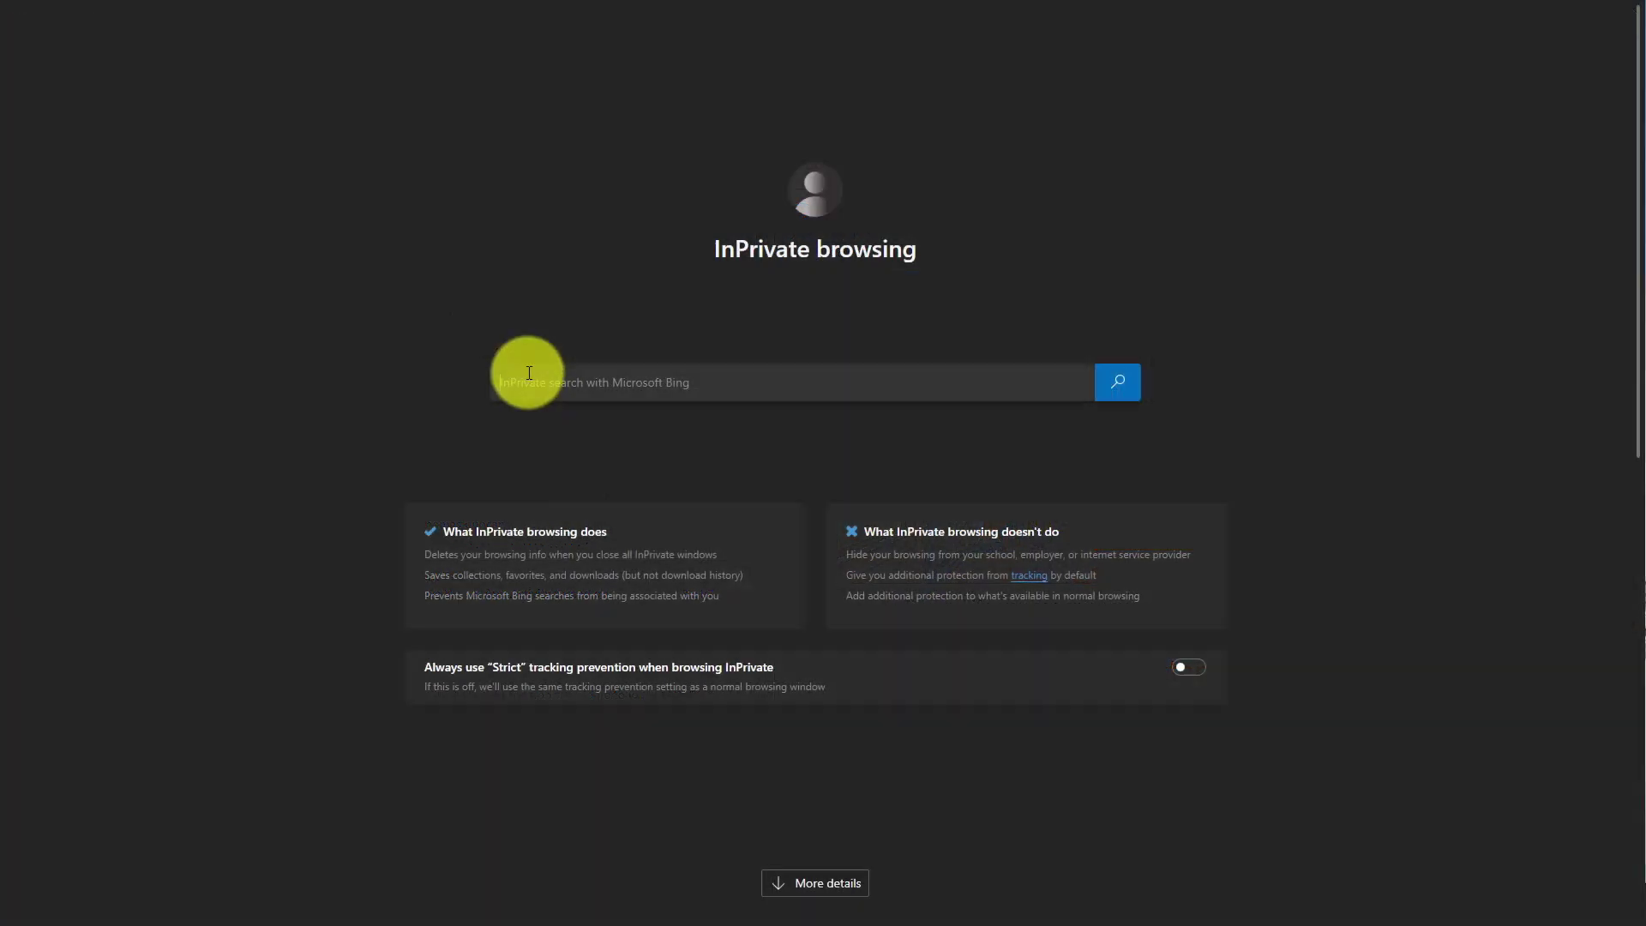
Reach the official Microsoft 365 site through a private web search for "msoft 365" and open the Forms app
click(532, 380)
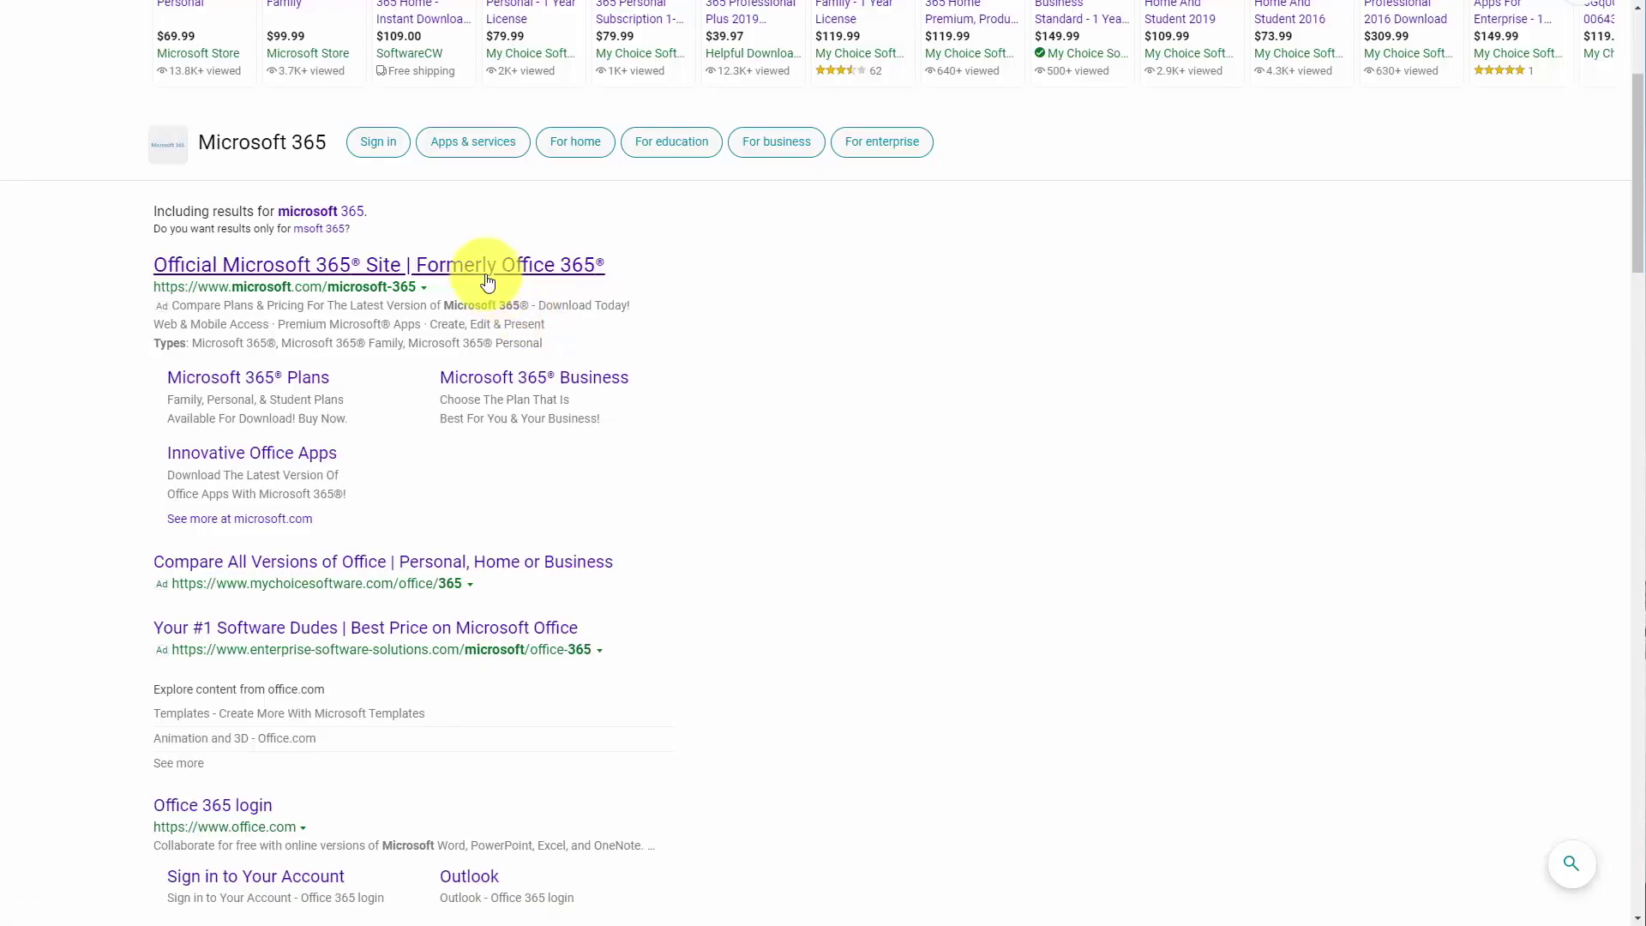
click(482, 270)
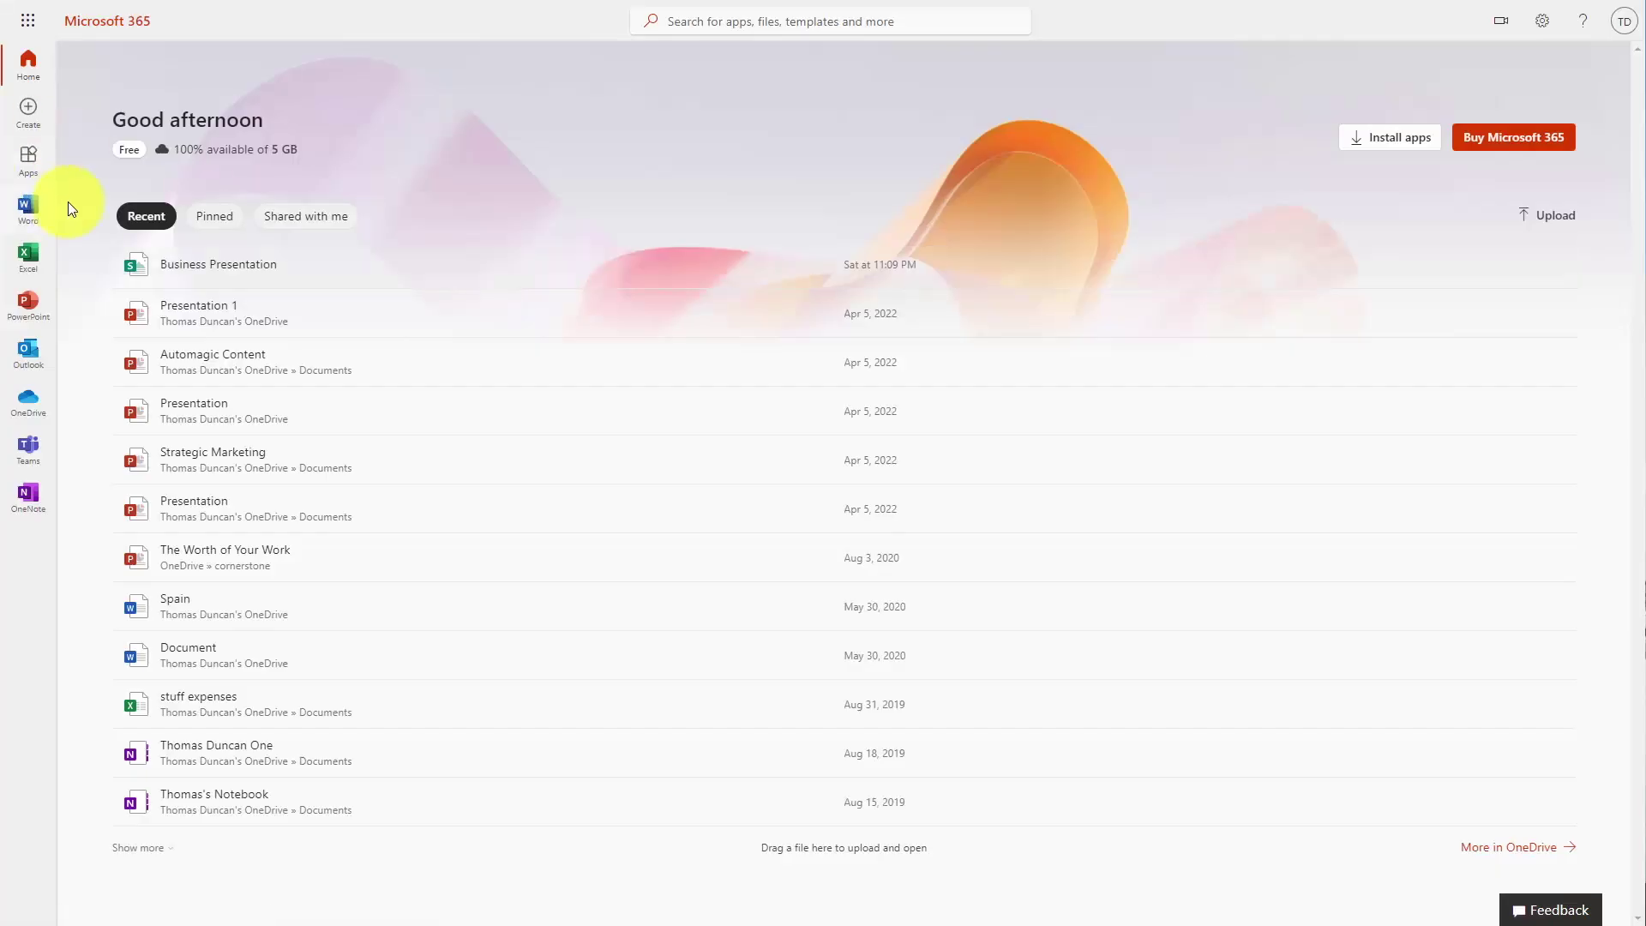
click(26, 159)
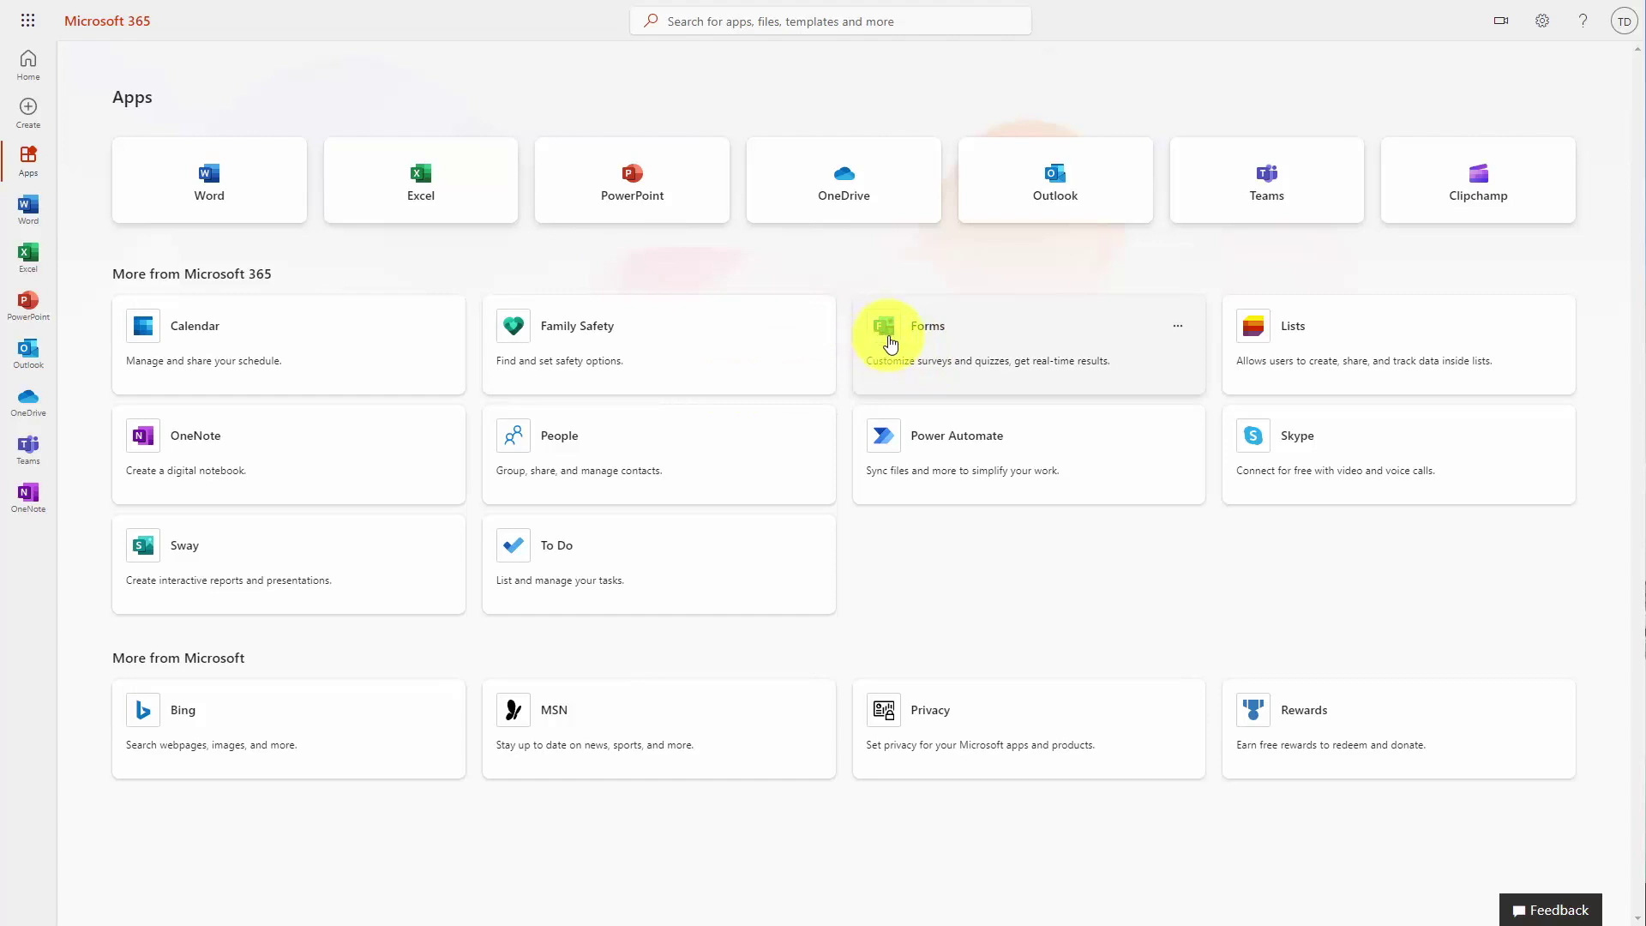
click(890, 342)
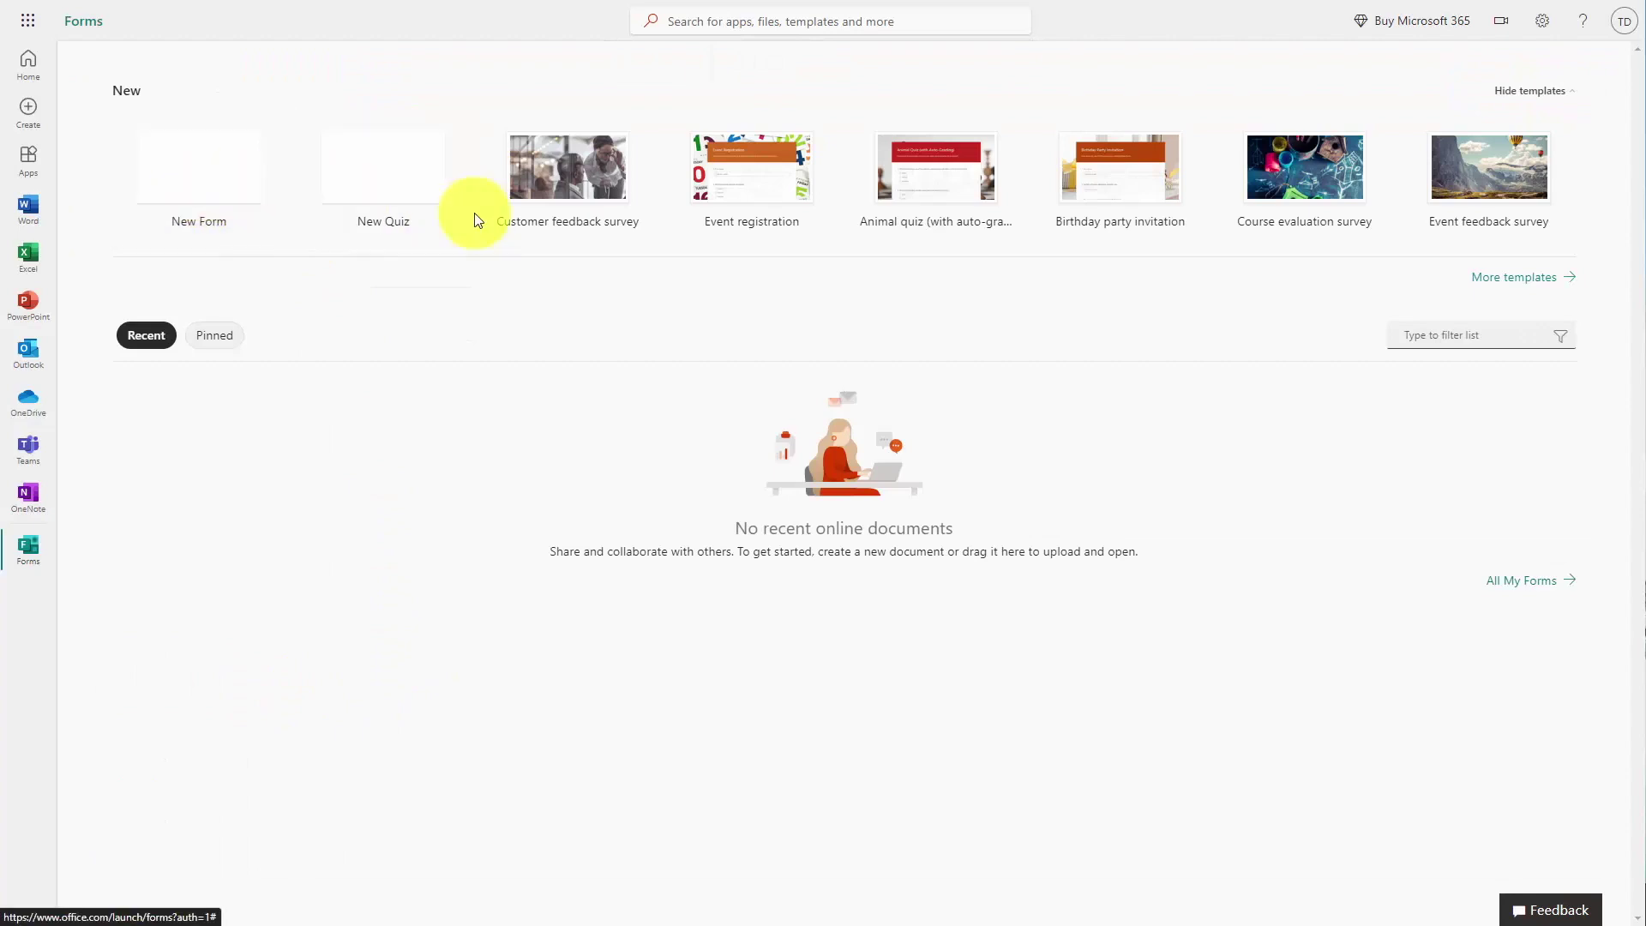
Create a form from the Event feedback survey template, titled "Video Tutorials Masterclass Event Feedback" with the subtitle "How did You Enjoy the Masterclass?"
click(1489, 279)
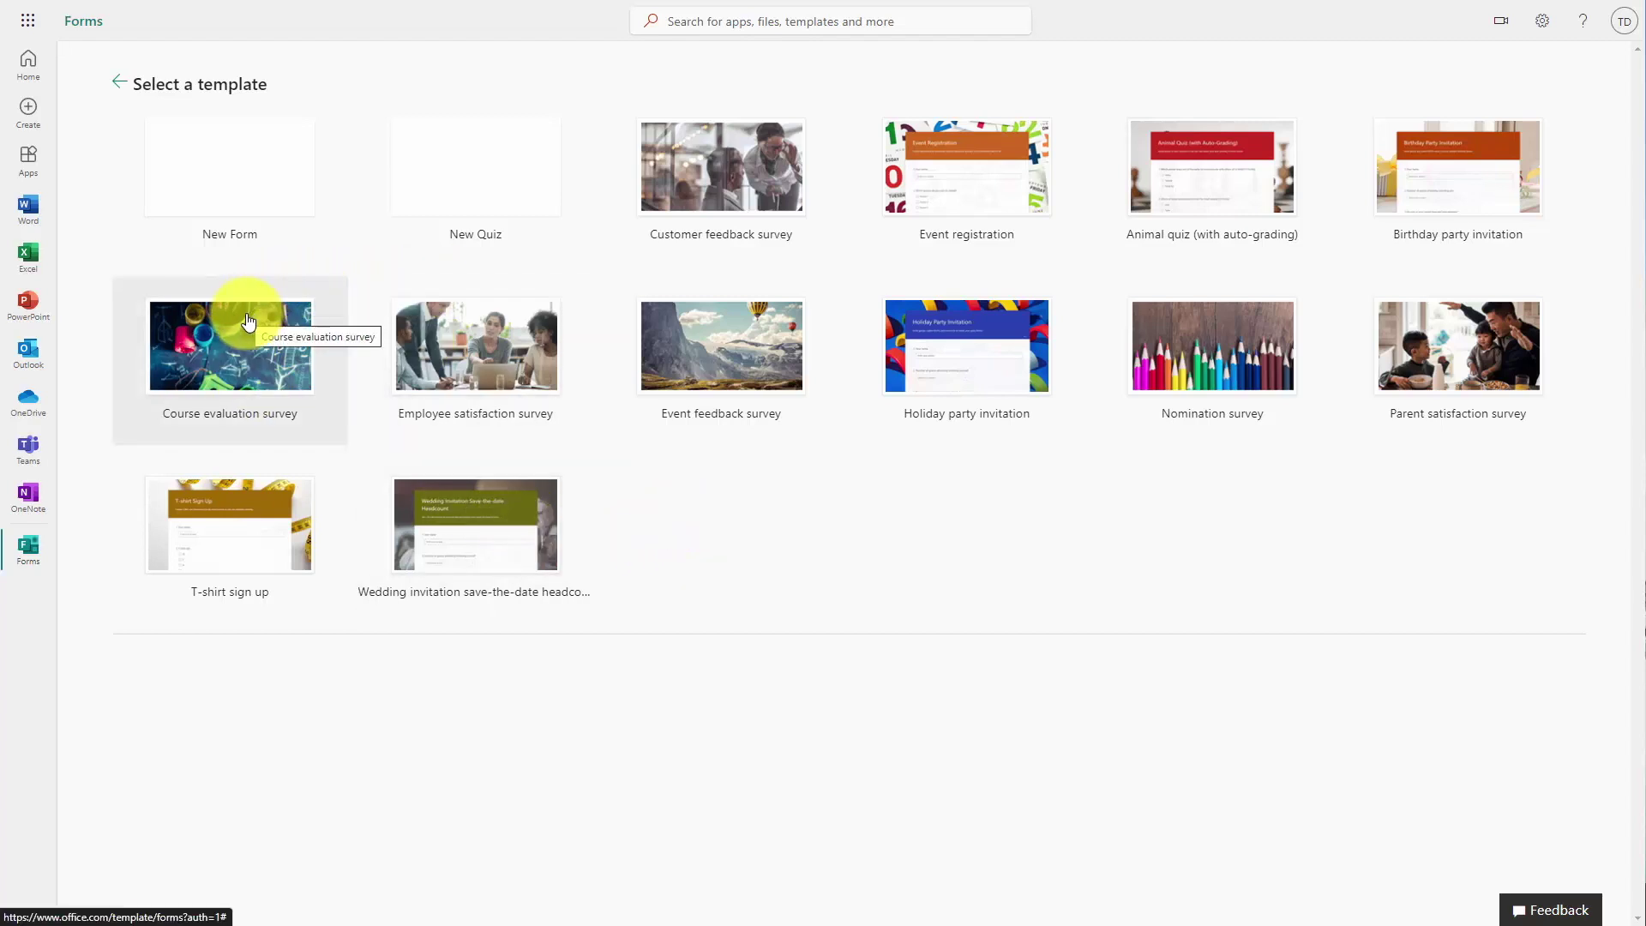
click(711, 367)
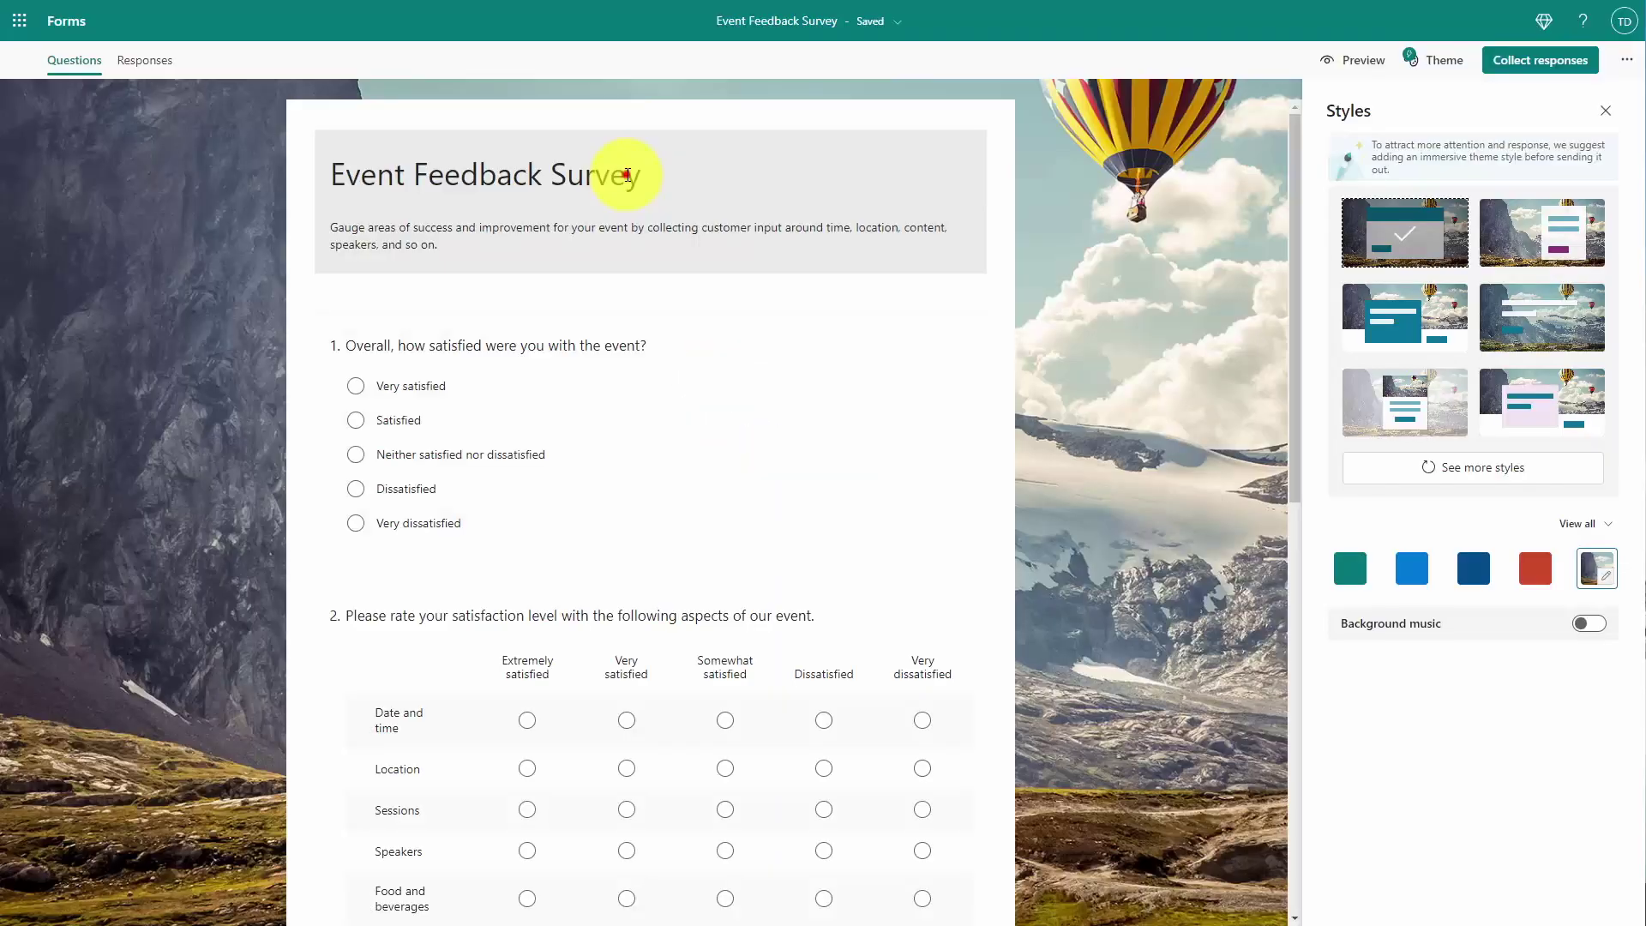
click(625, 172)
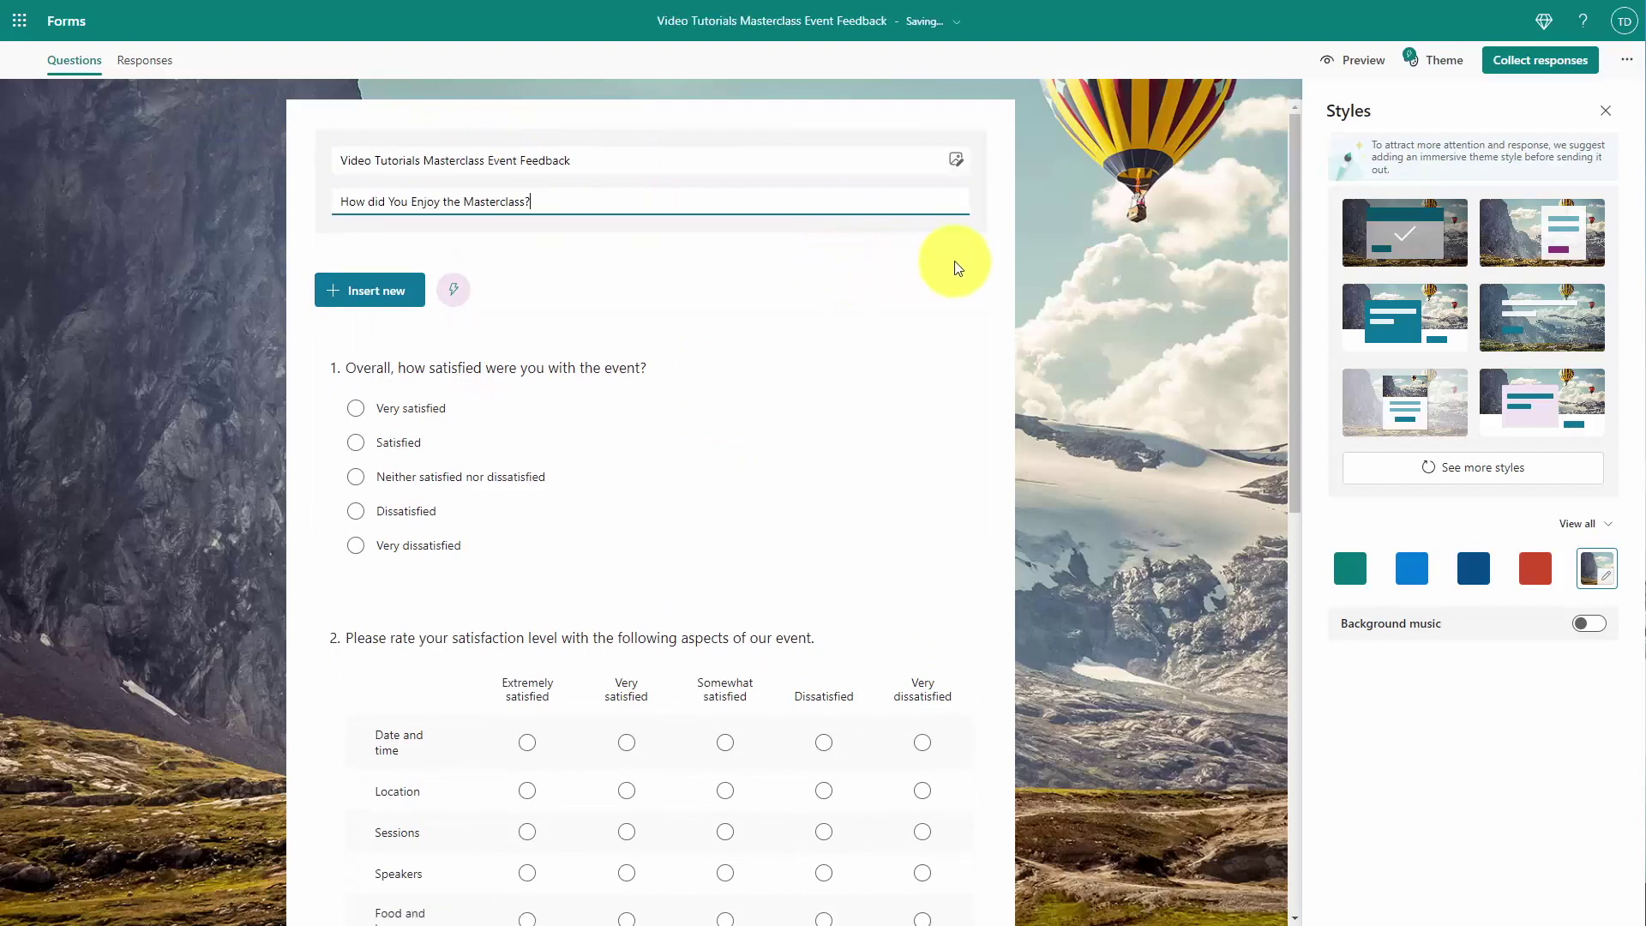
click(1082, 229)
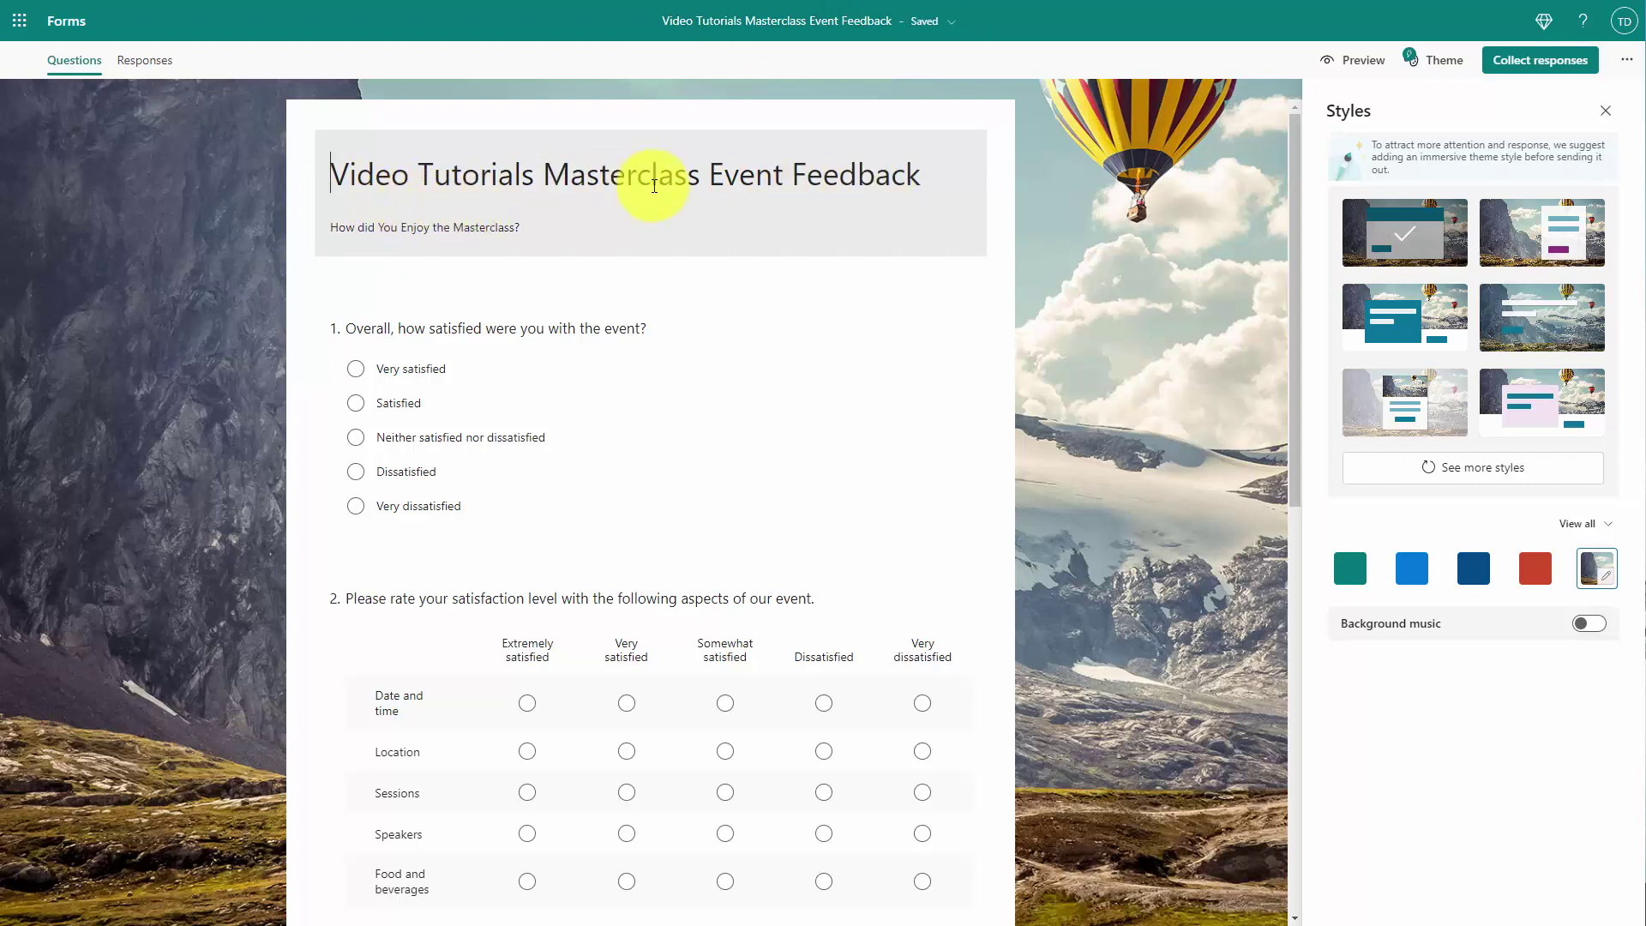
Check the form's title and save status, and review its questions and the question types available to add
click(803, 26)
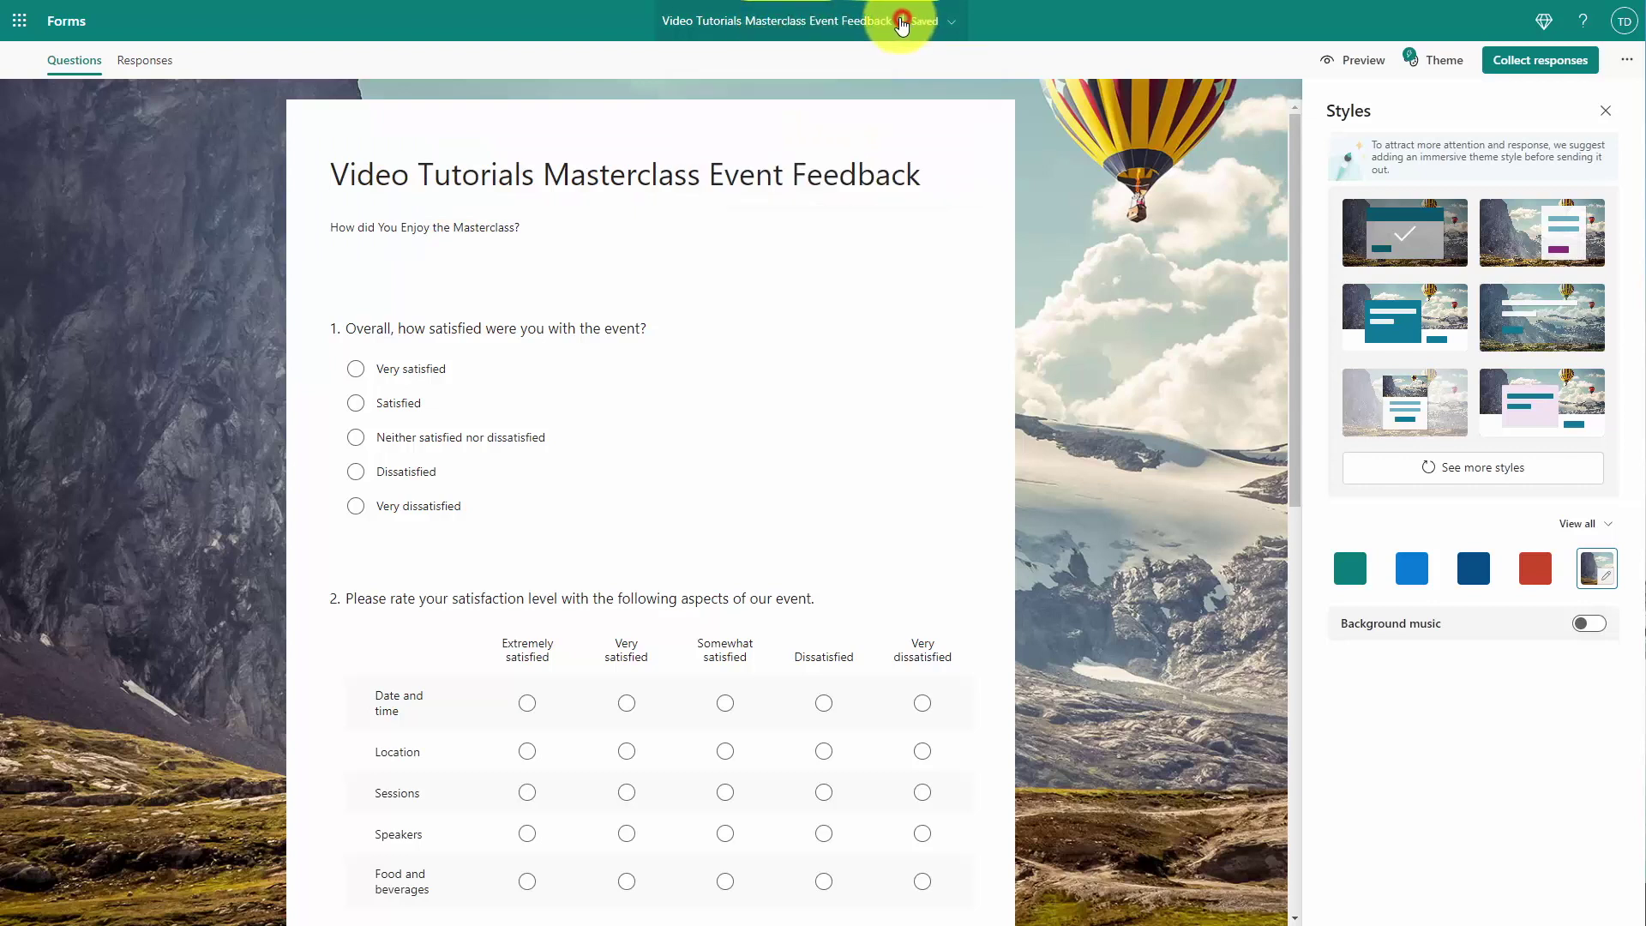
click(958, 26)
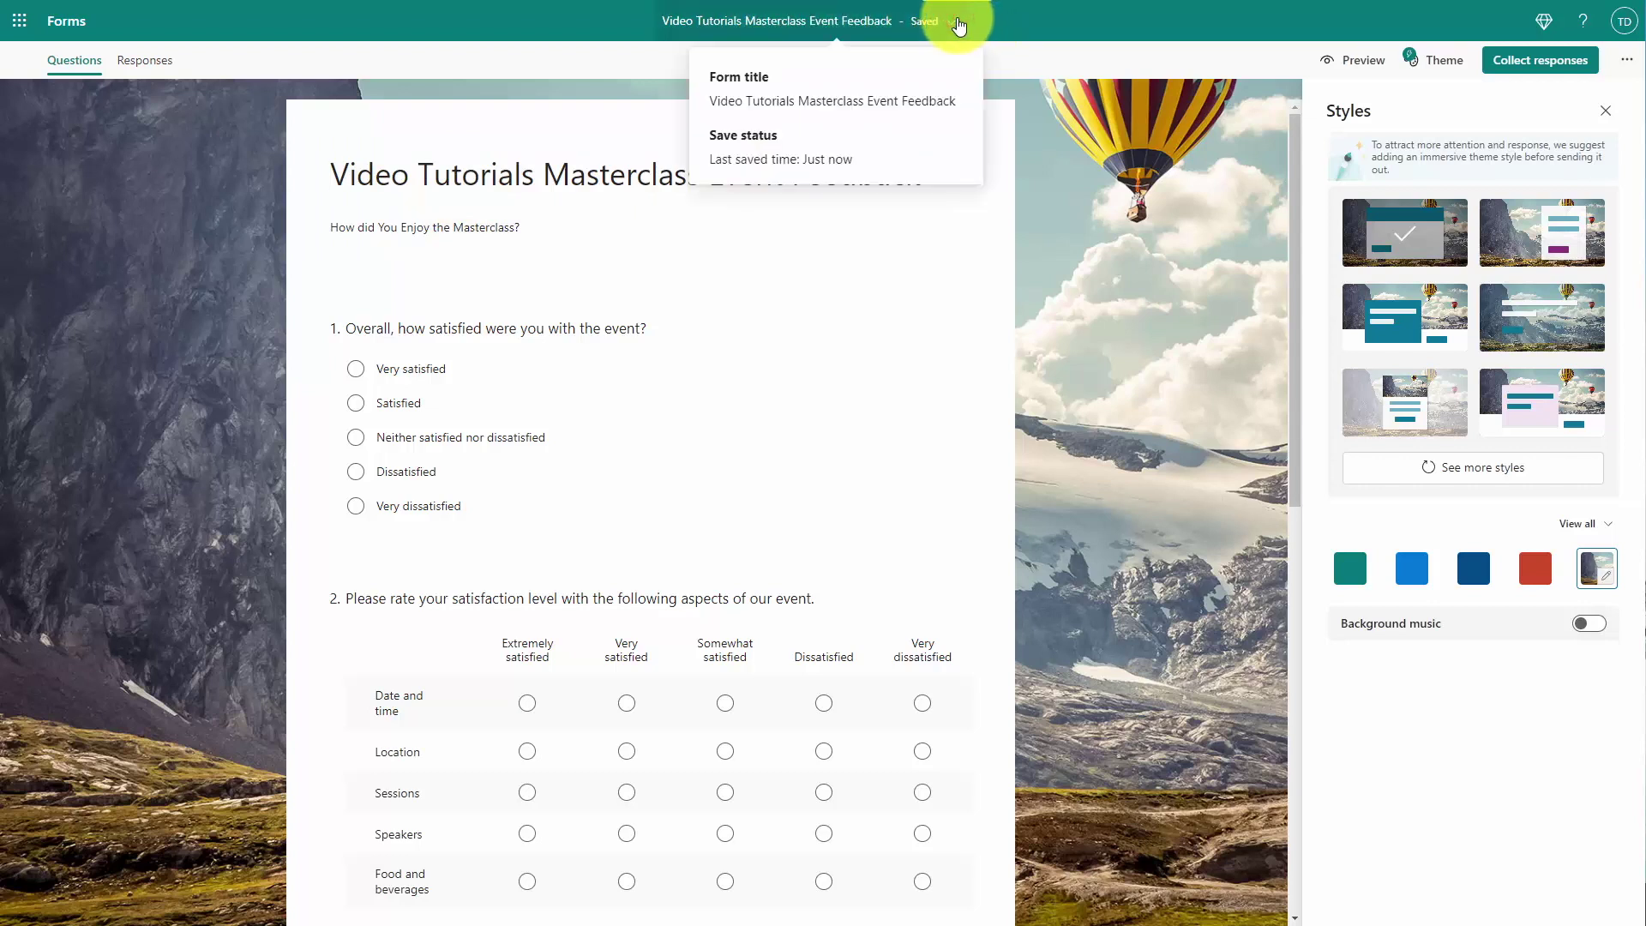
scroll(947, 287, down, 10)
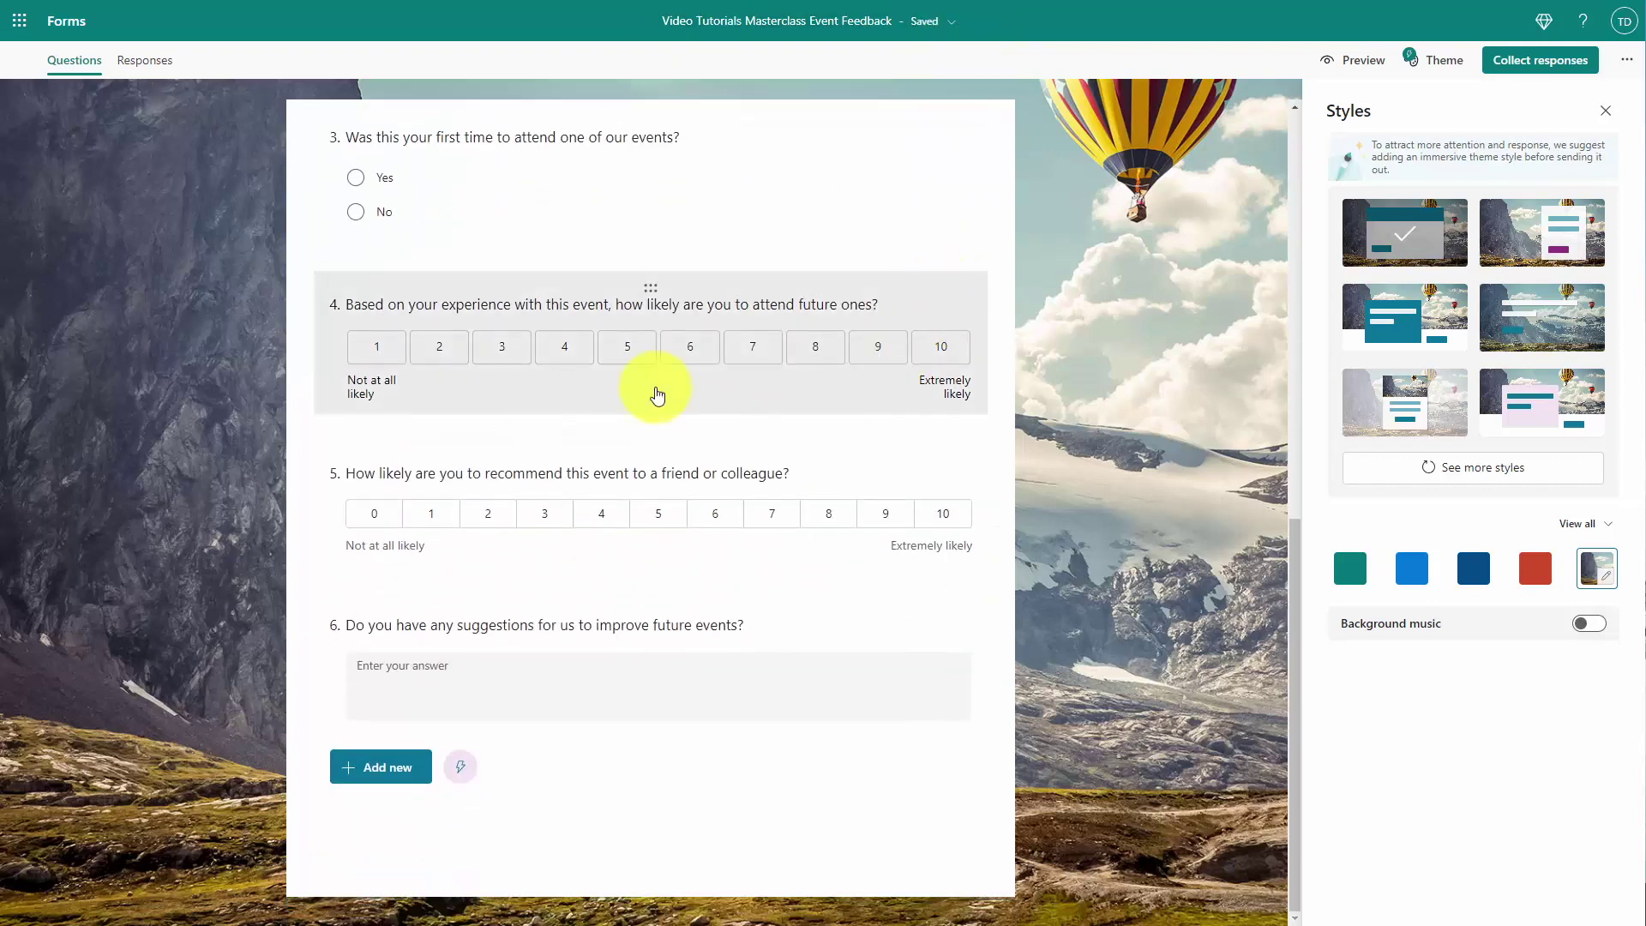
scroll(686, 472, up, 8)
scroll(695, 482, down, 8)
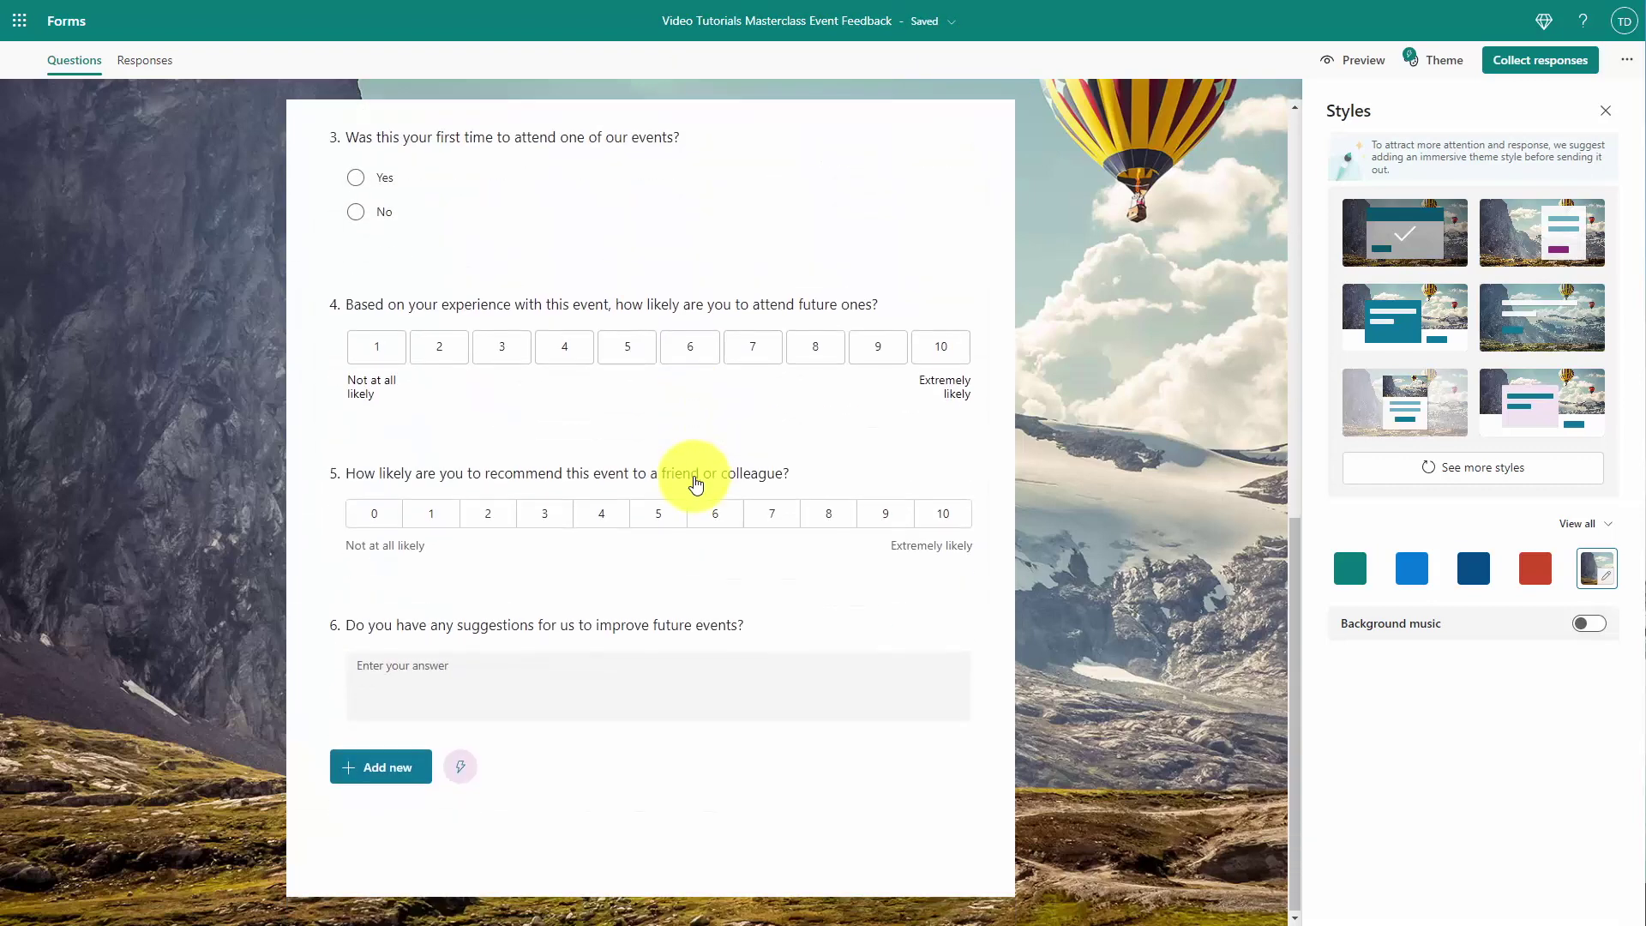
click(383, 776)
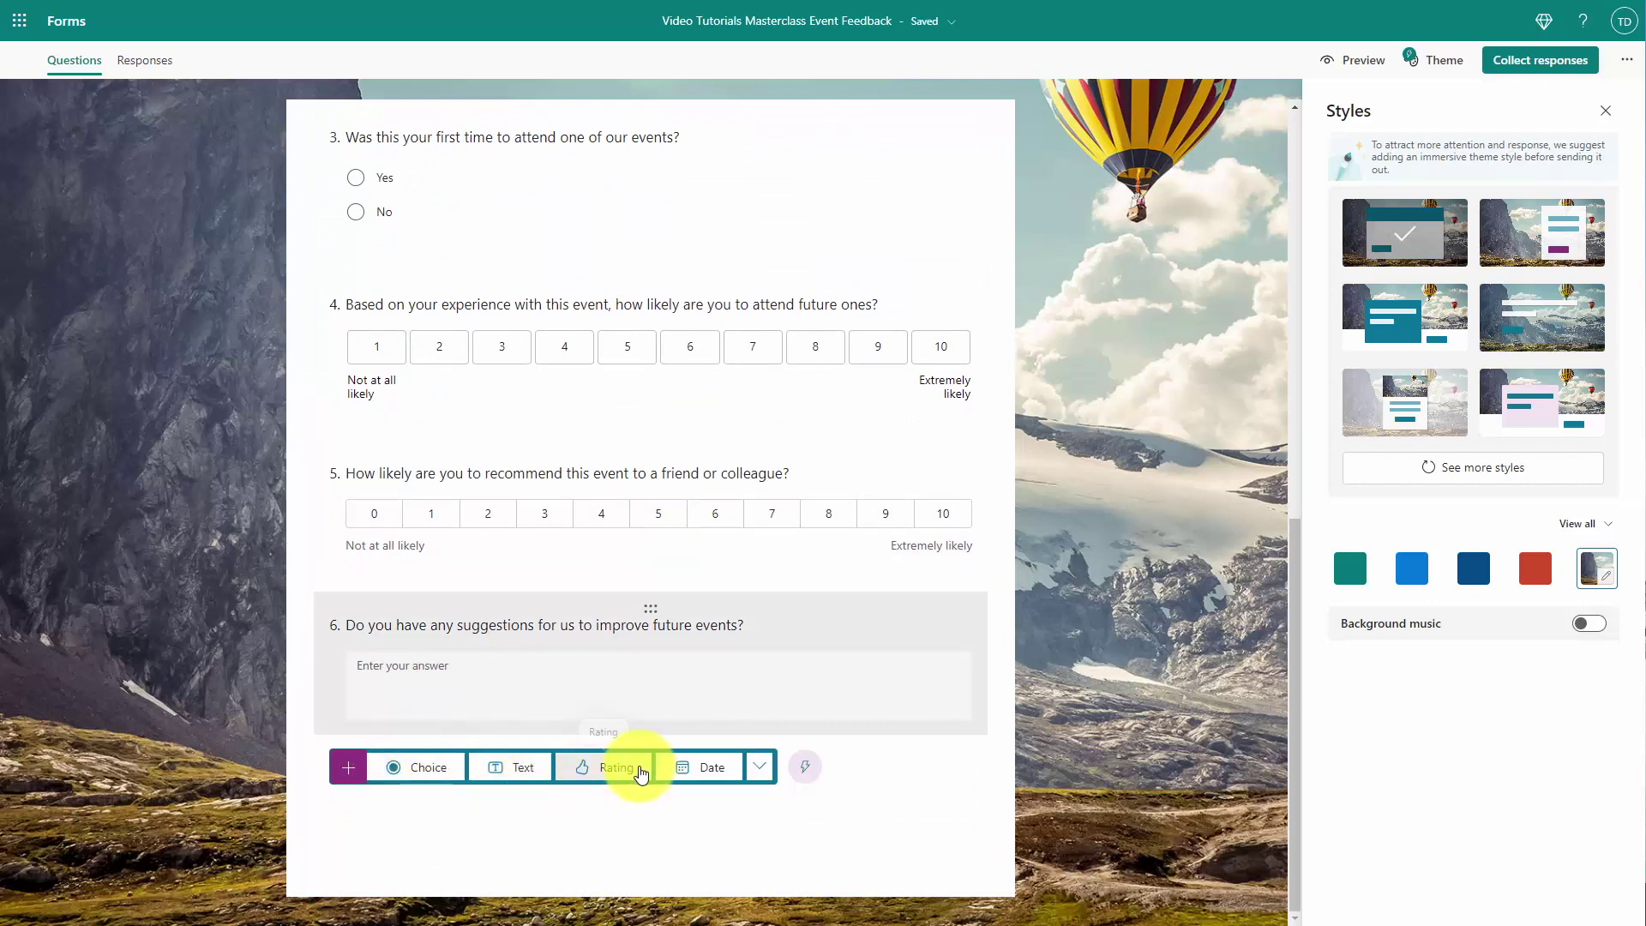
scroll(698, 654, up, 8)
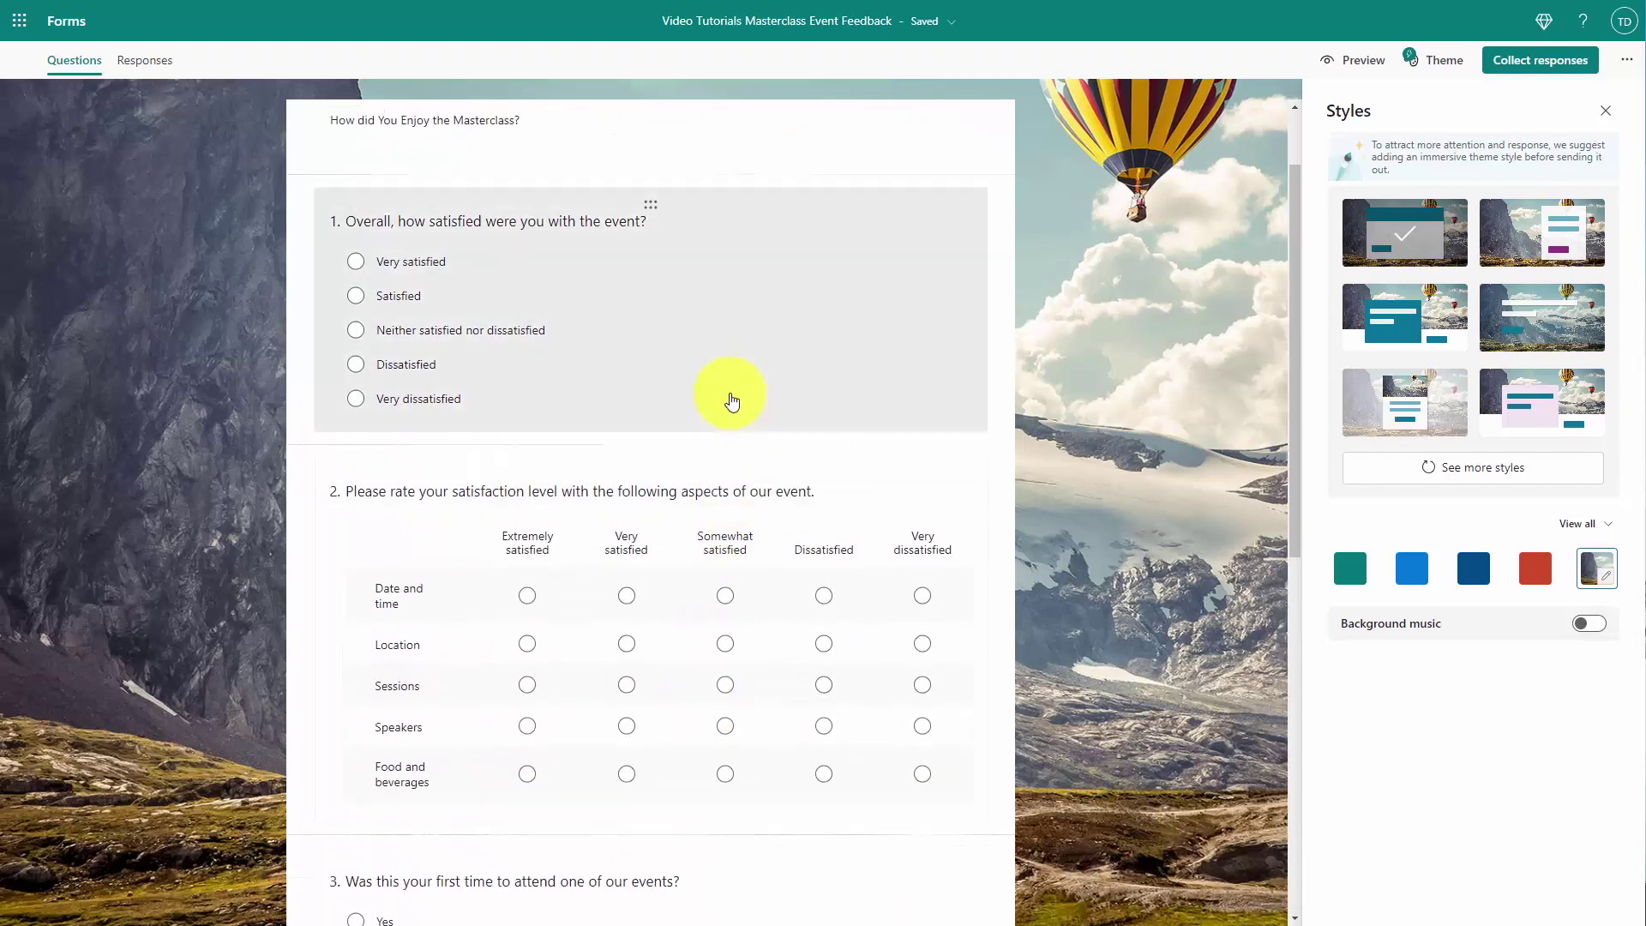
scroll(731, 401, up, 1)
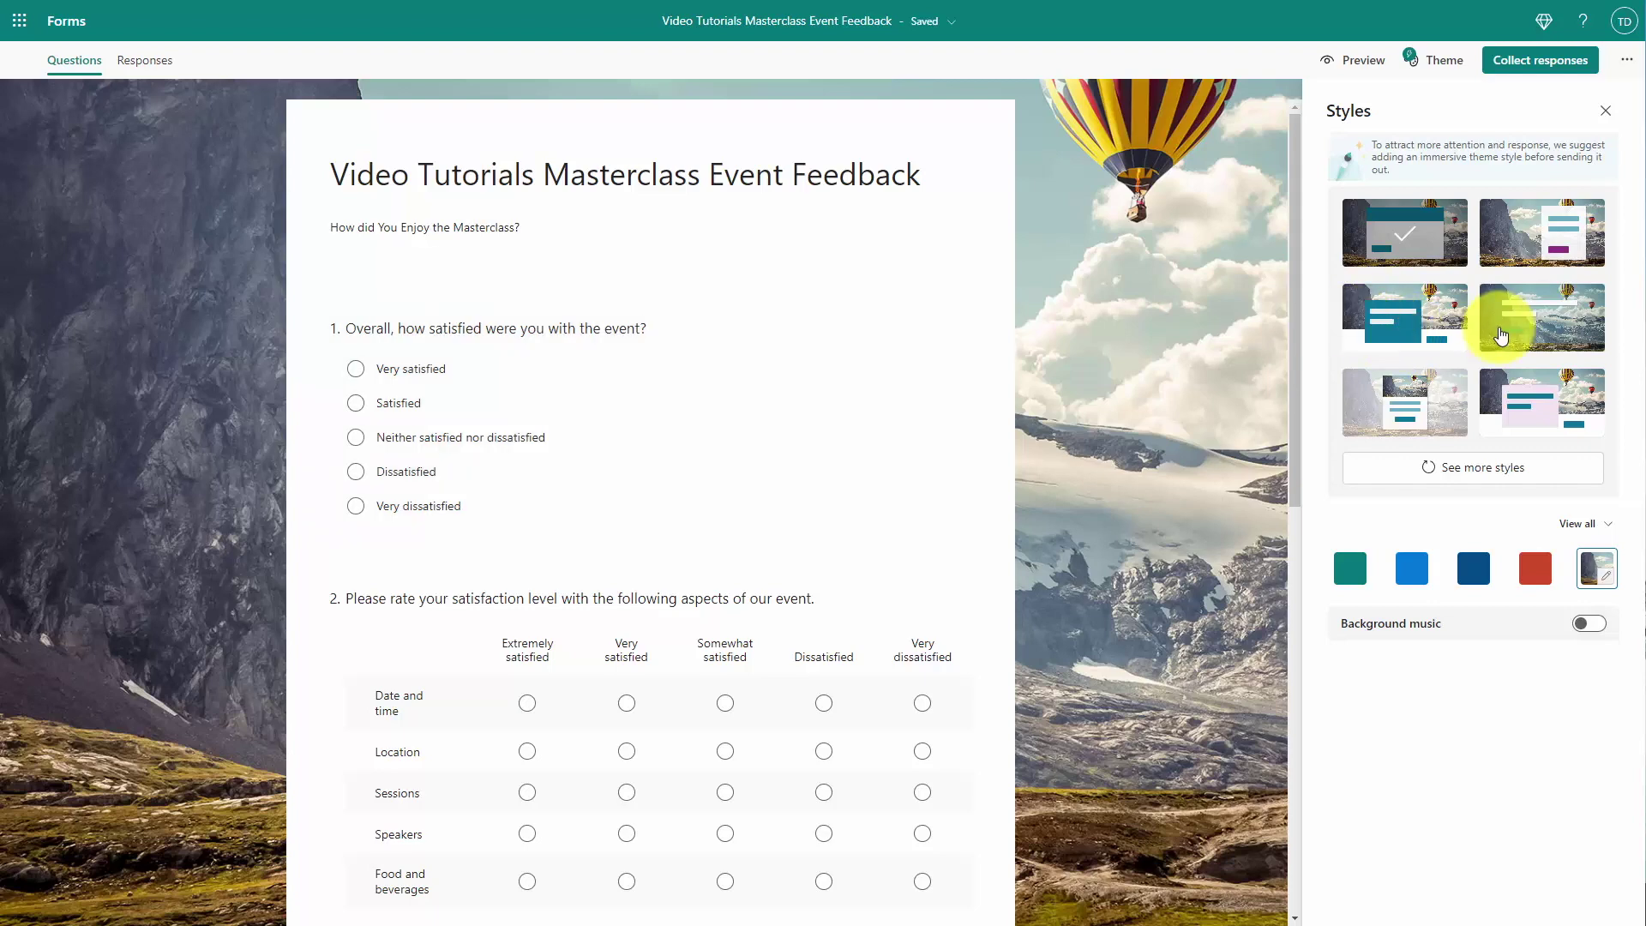
Try the balloon style with an image header, return to the original style, and try out the background music option
click(1523, 324)
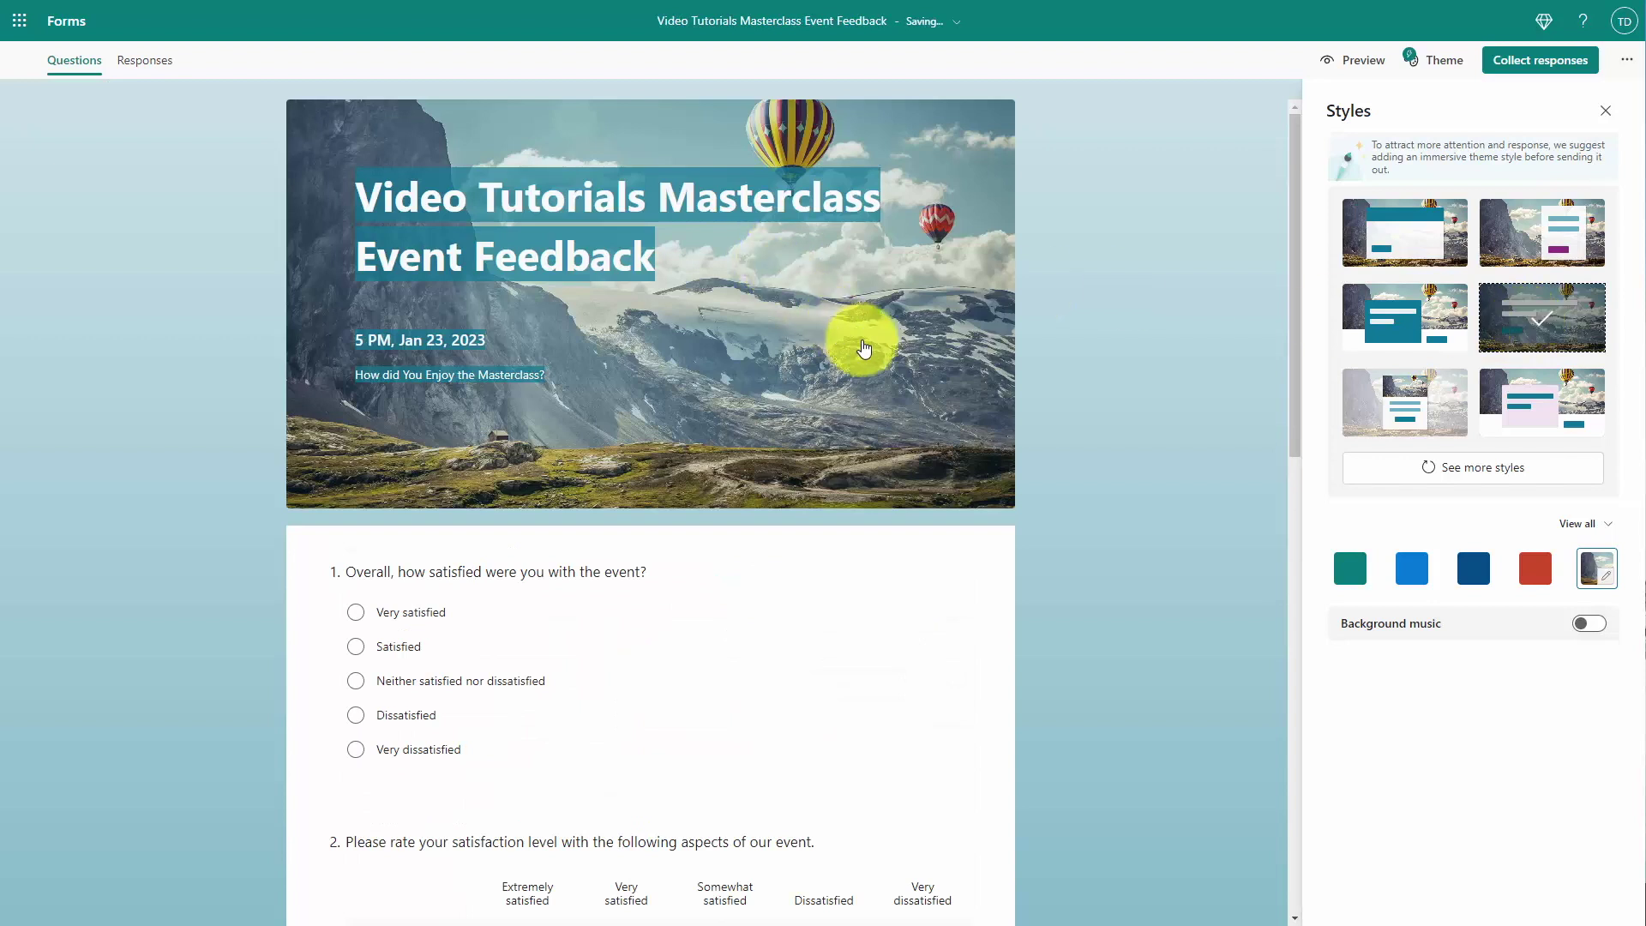
click(1395, 256)
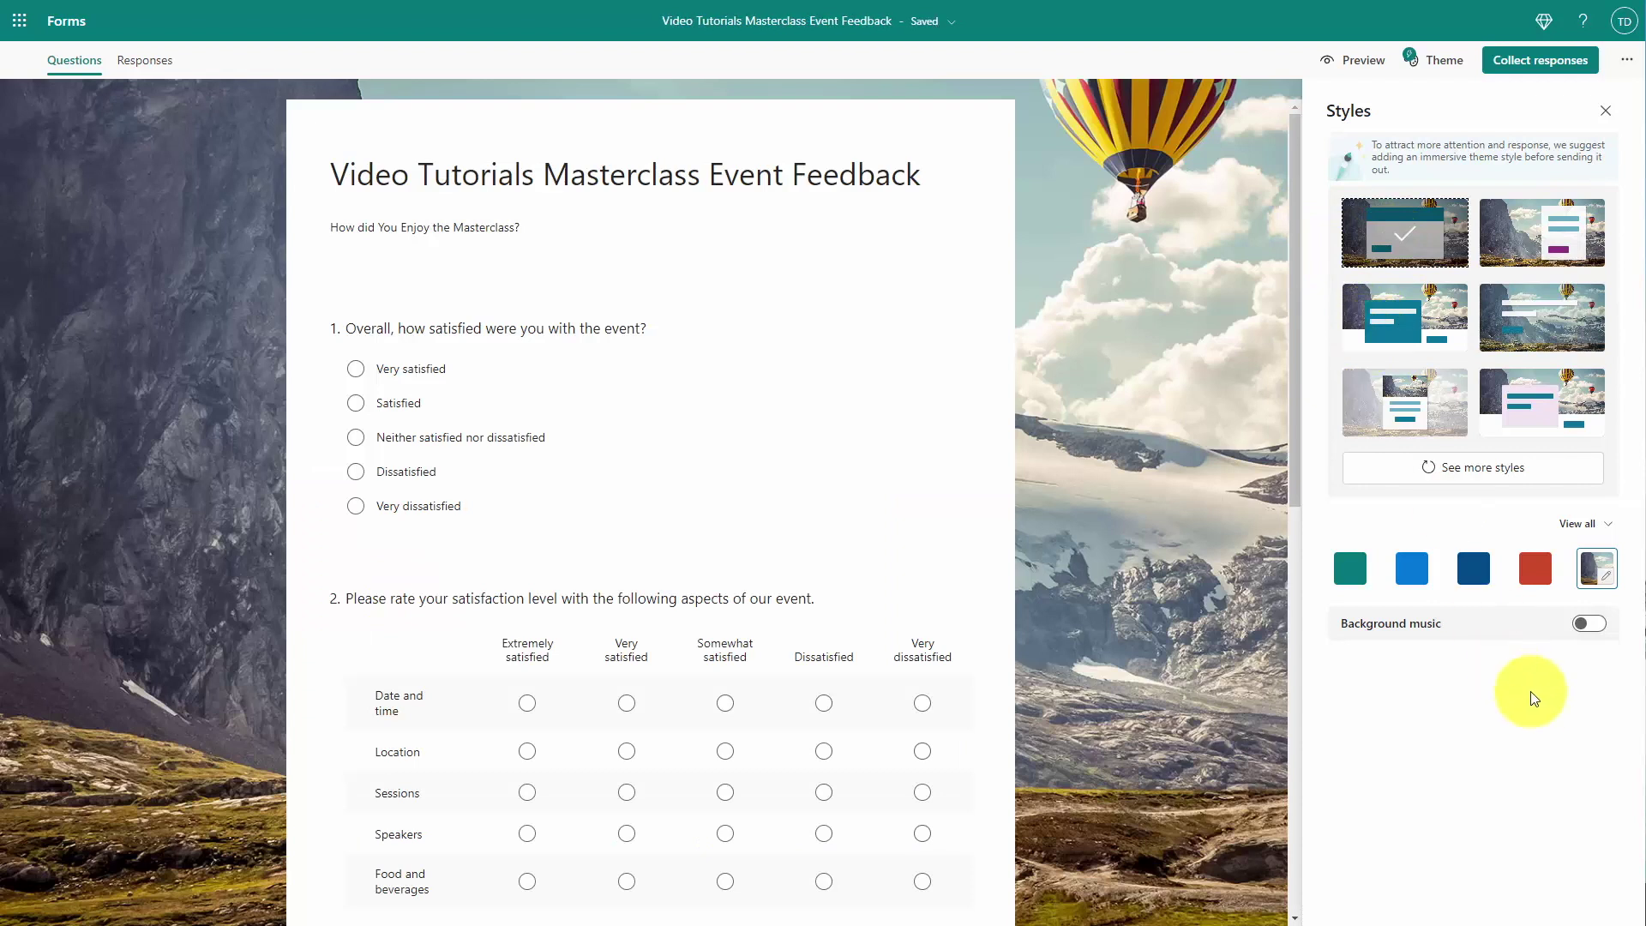
click(1593, 625)
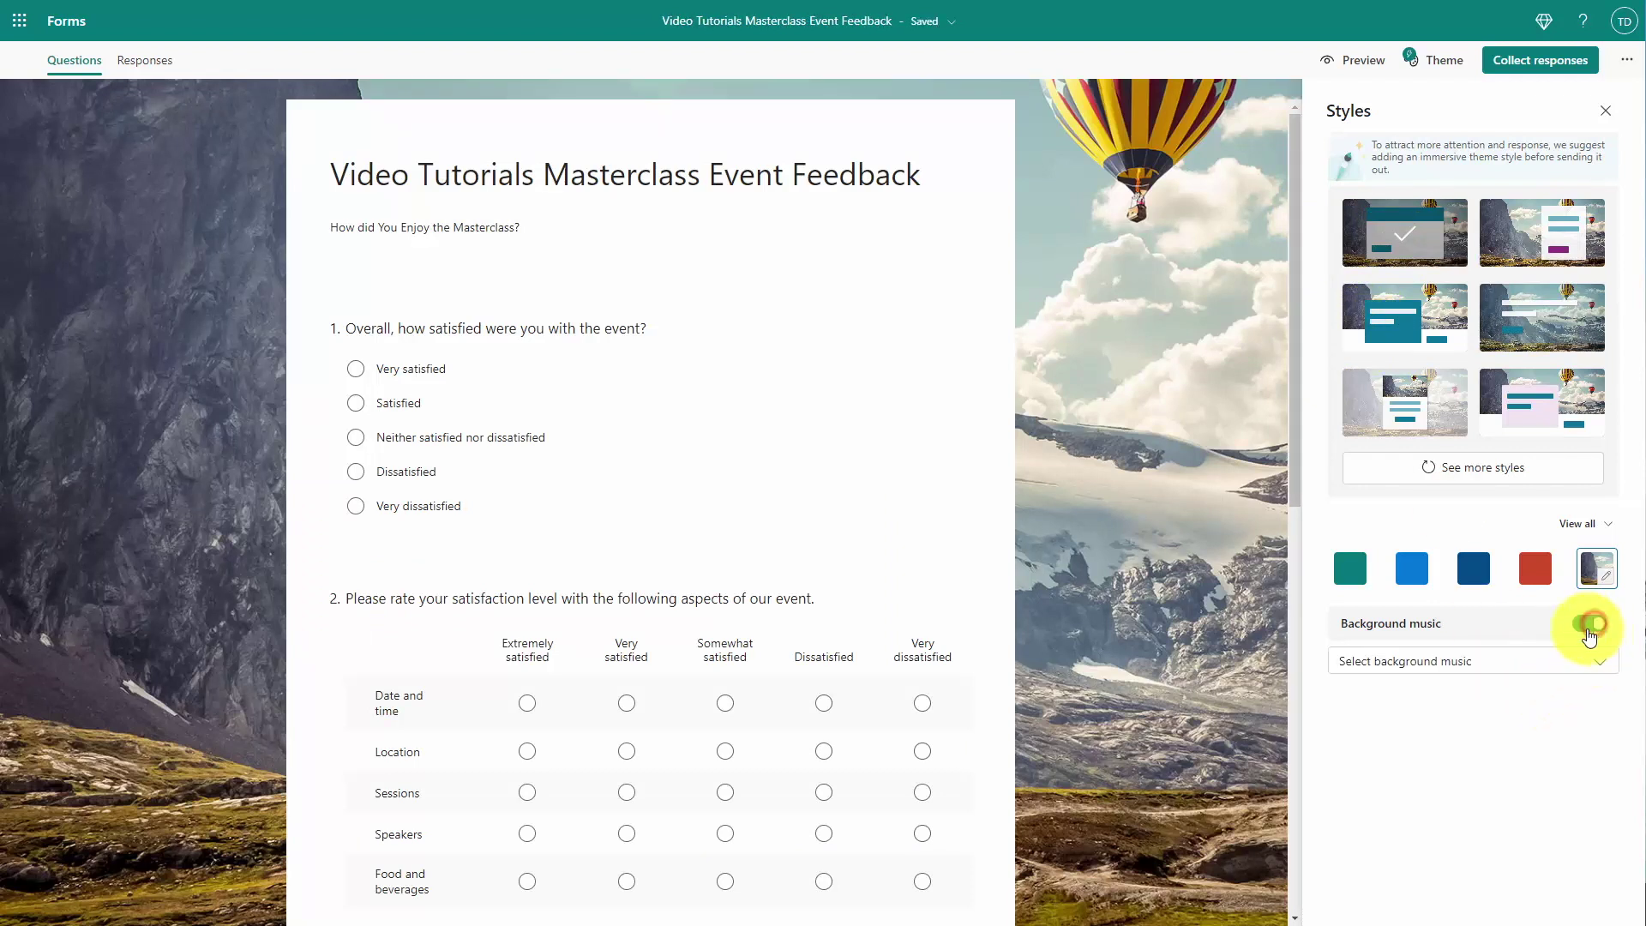
click(1483, 669)
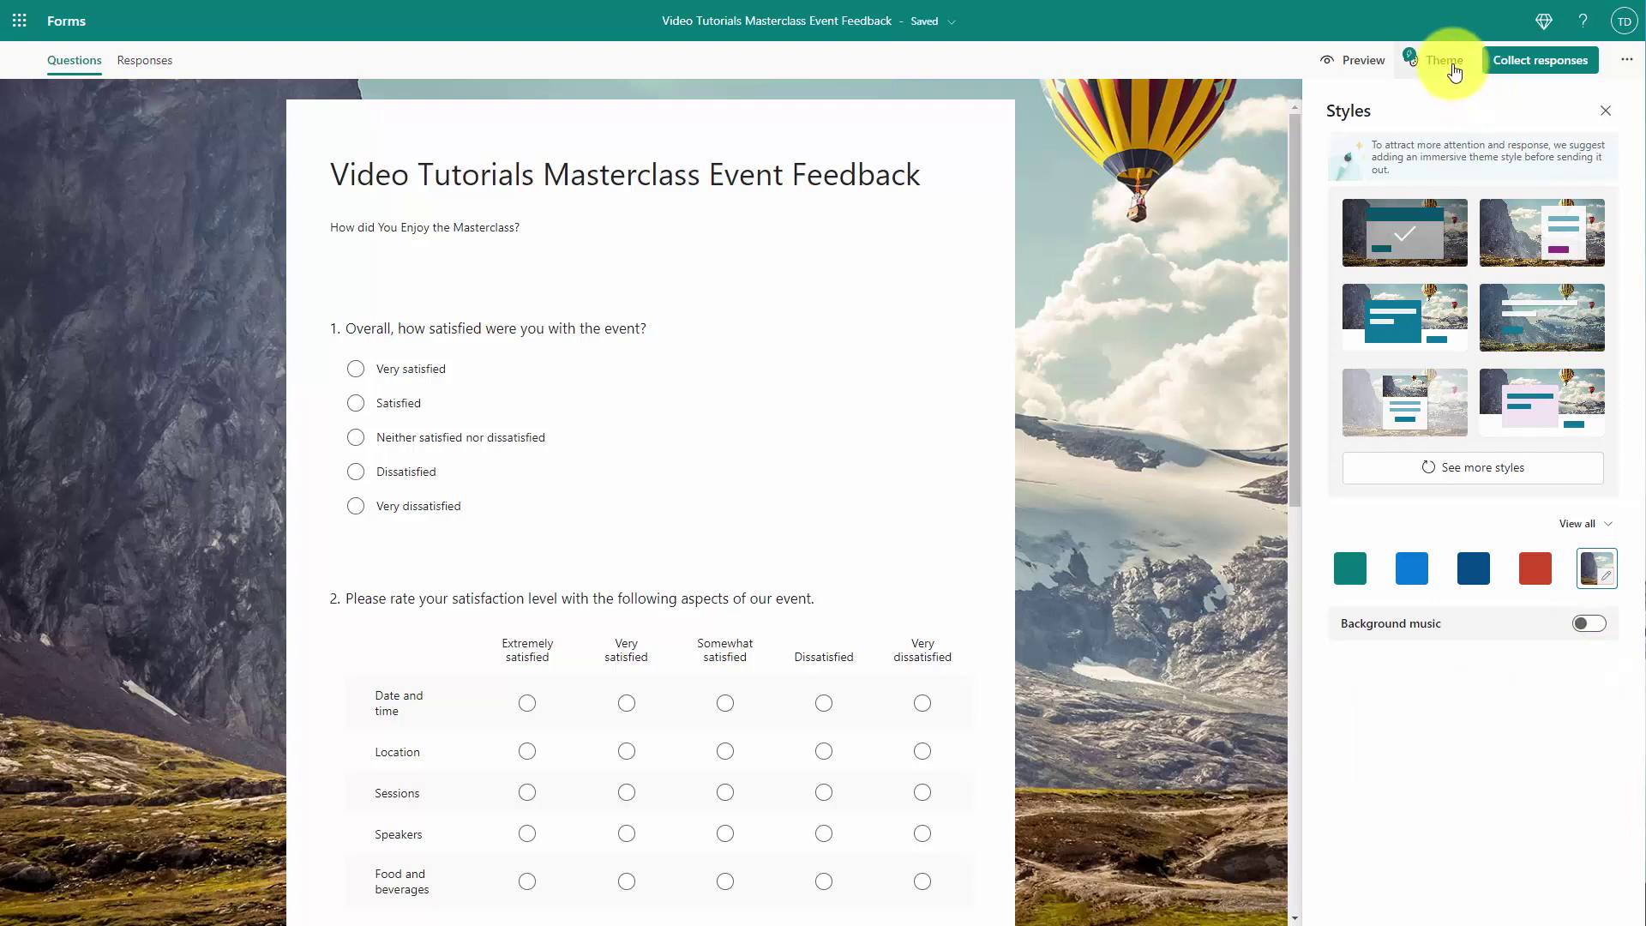
click(1449, 65)
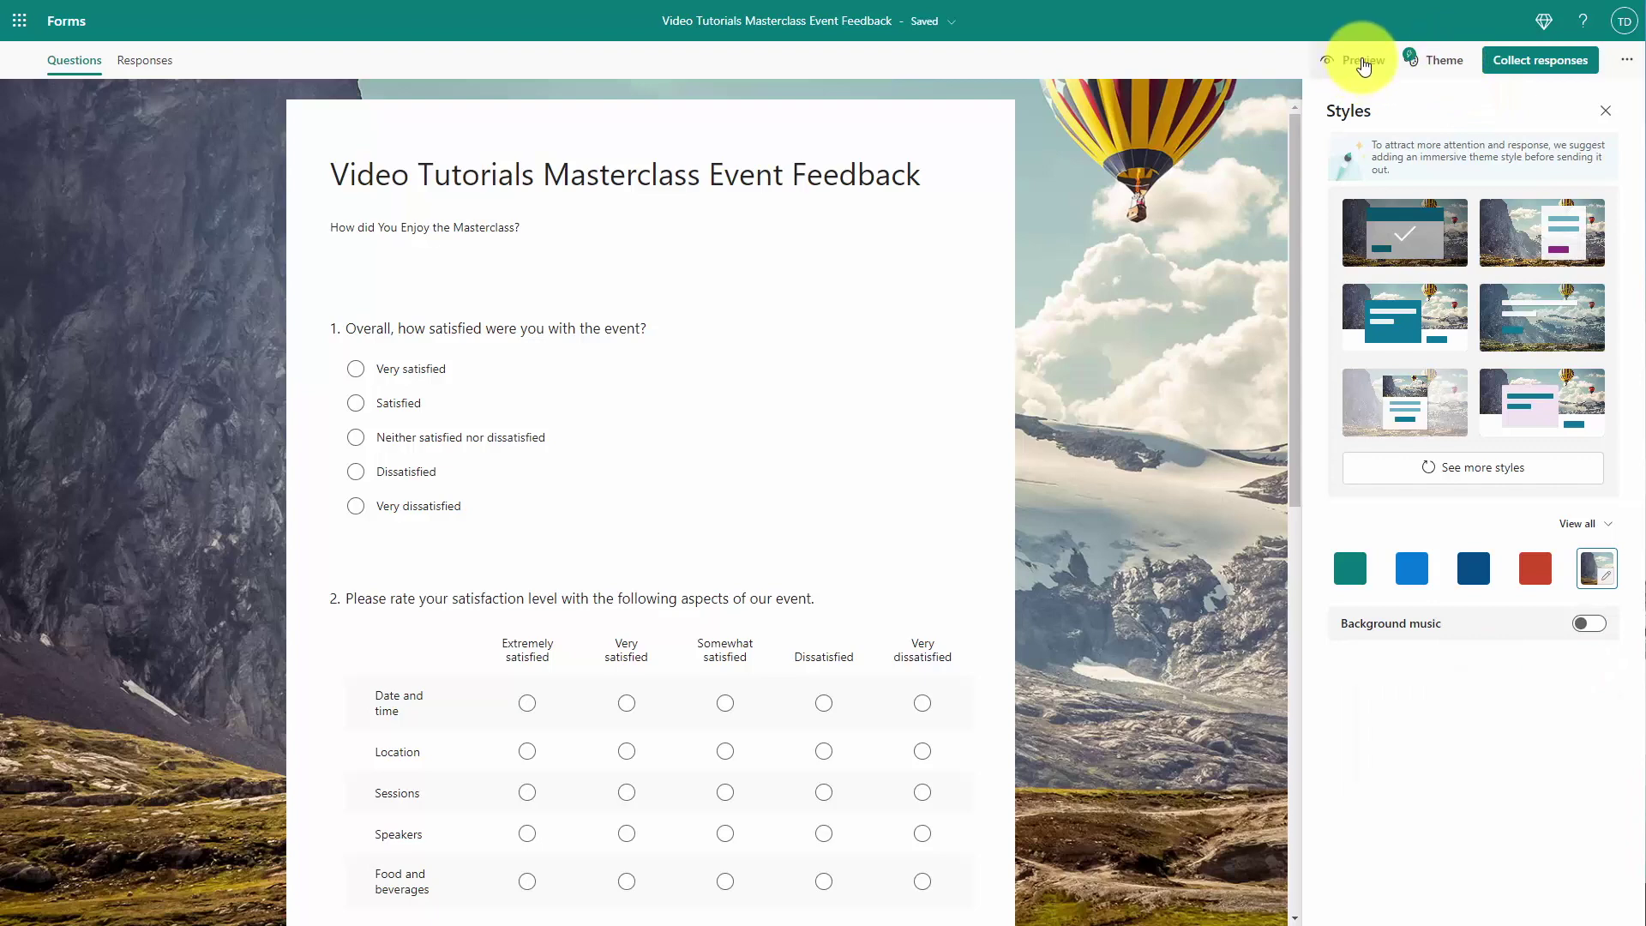
Preview the feedback form in its computer and mobile layouts, and return to the editor
click(1359, 62)
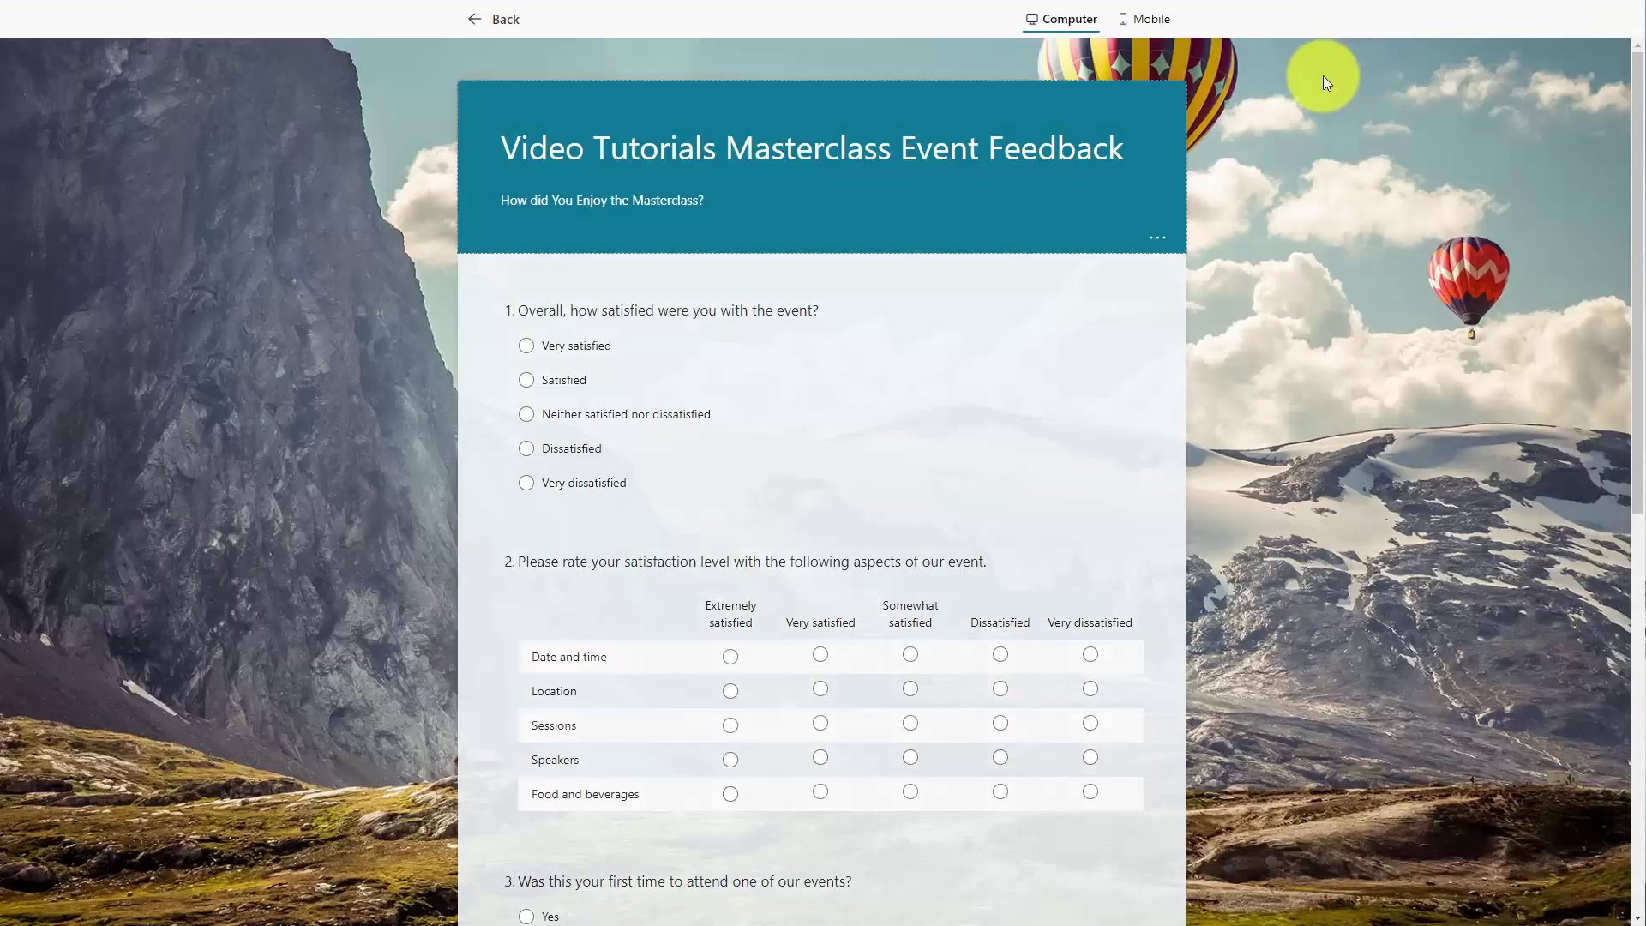
click(1151, 21)
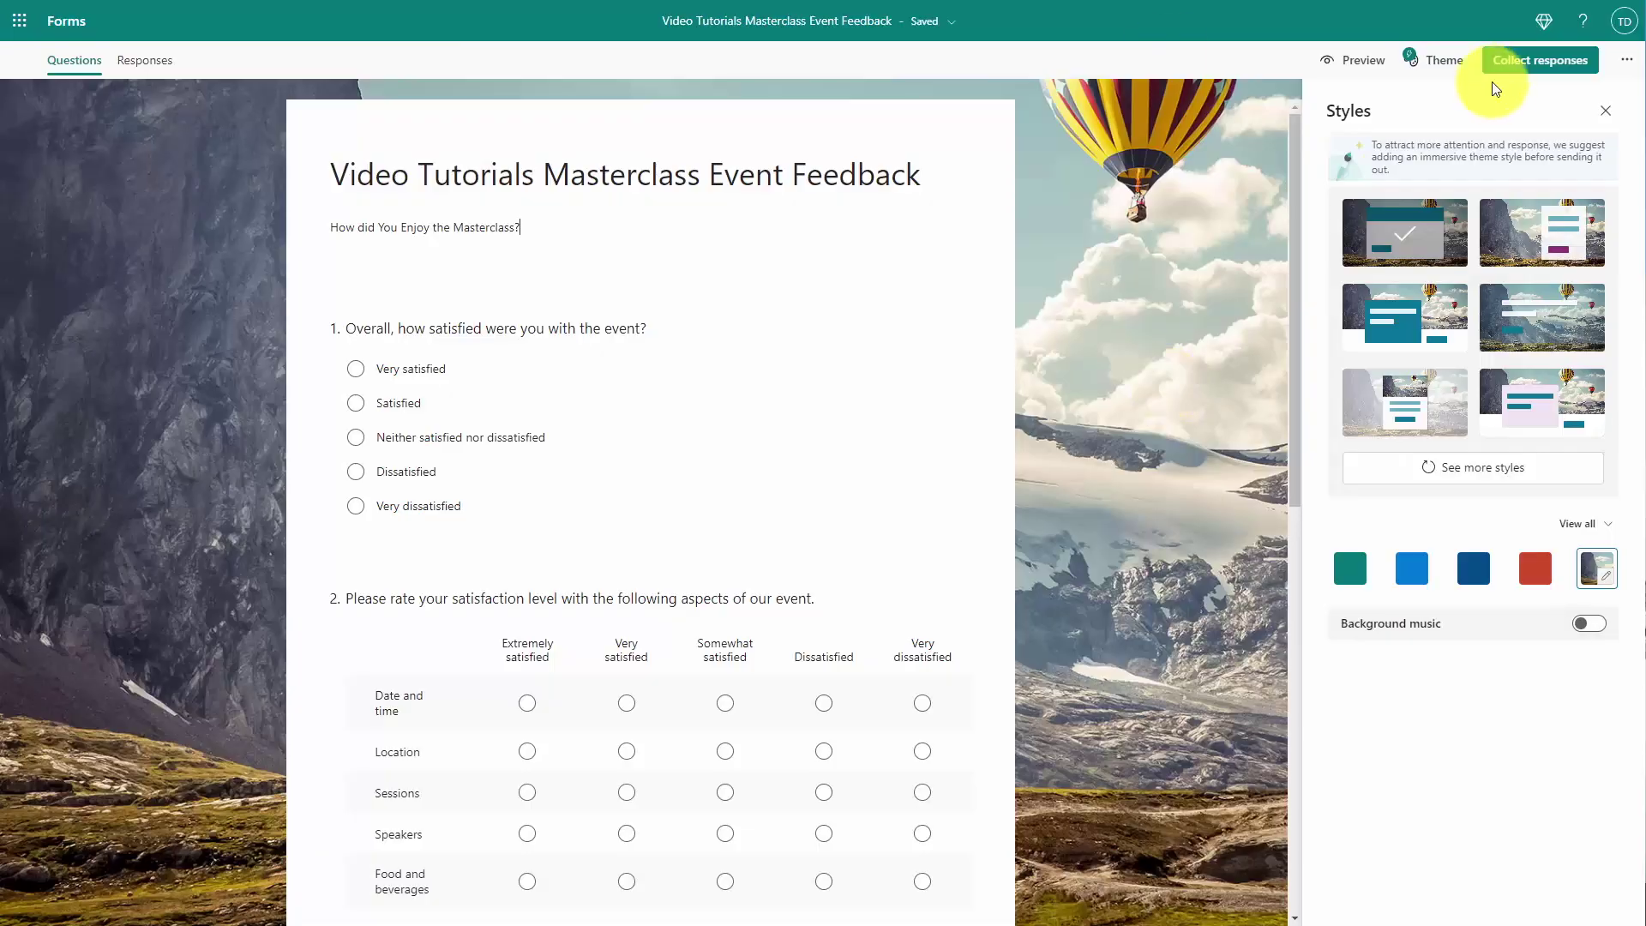
Shorten the form's response URL and copy the shortened link for collecting responses
click(1523, 69)
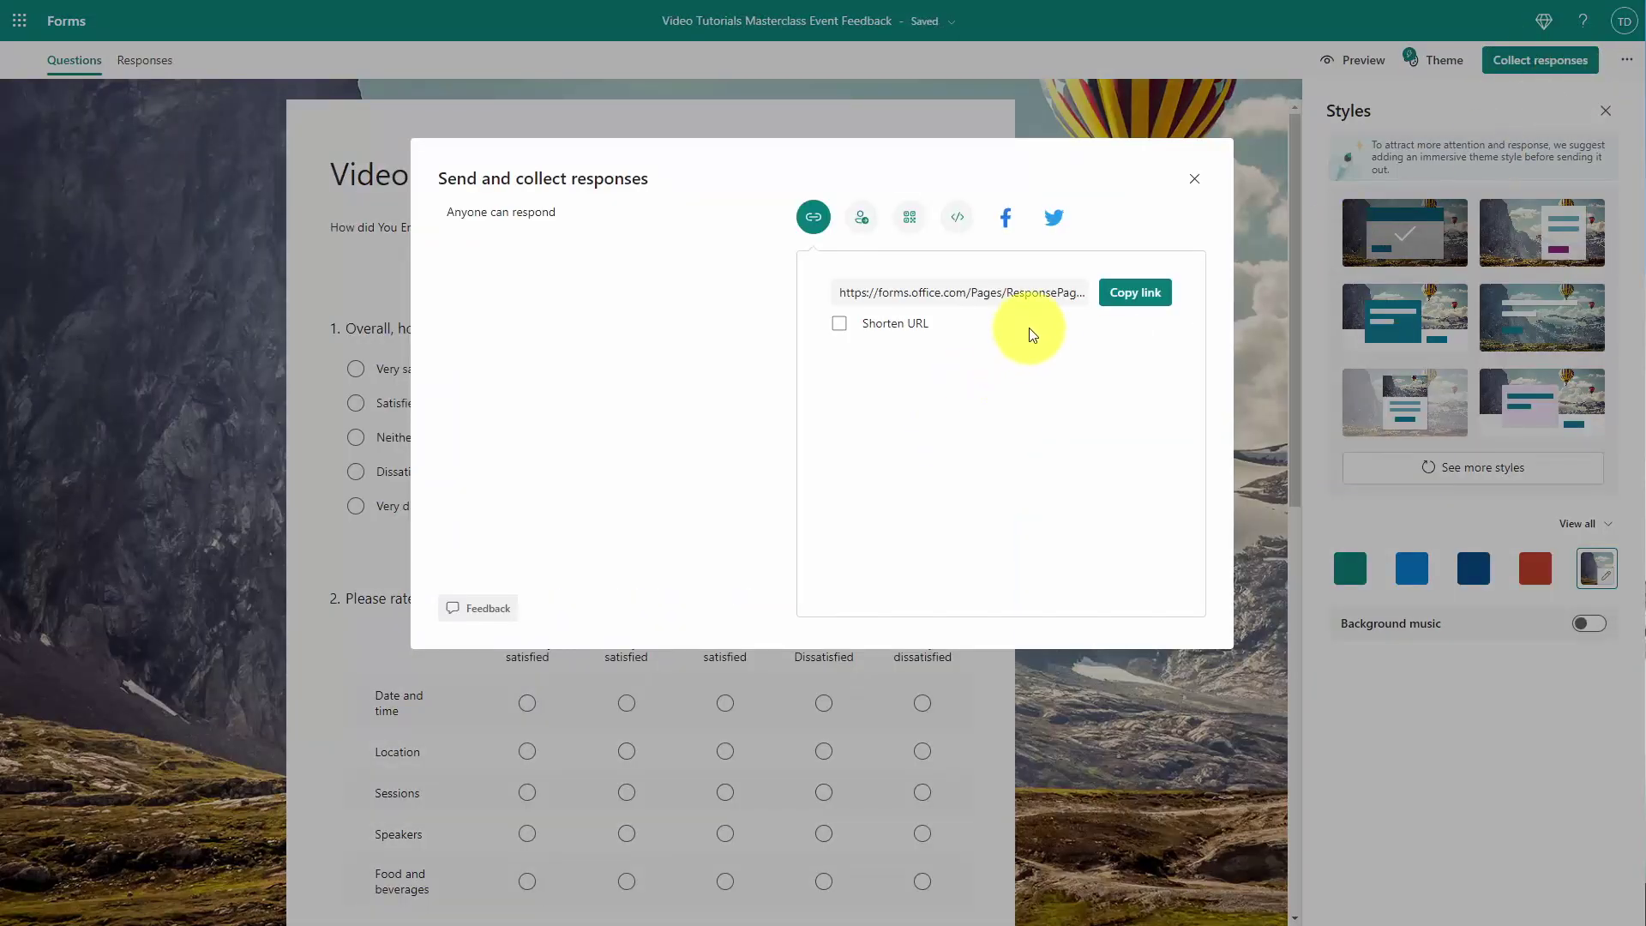
click(1126, 294)
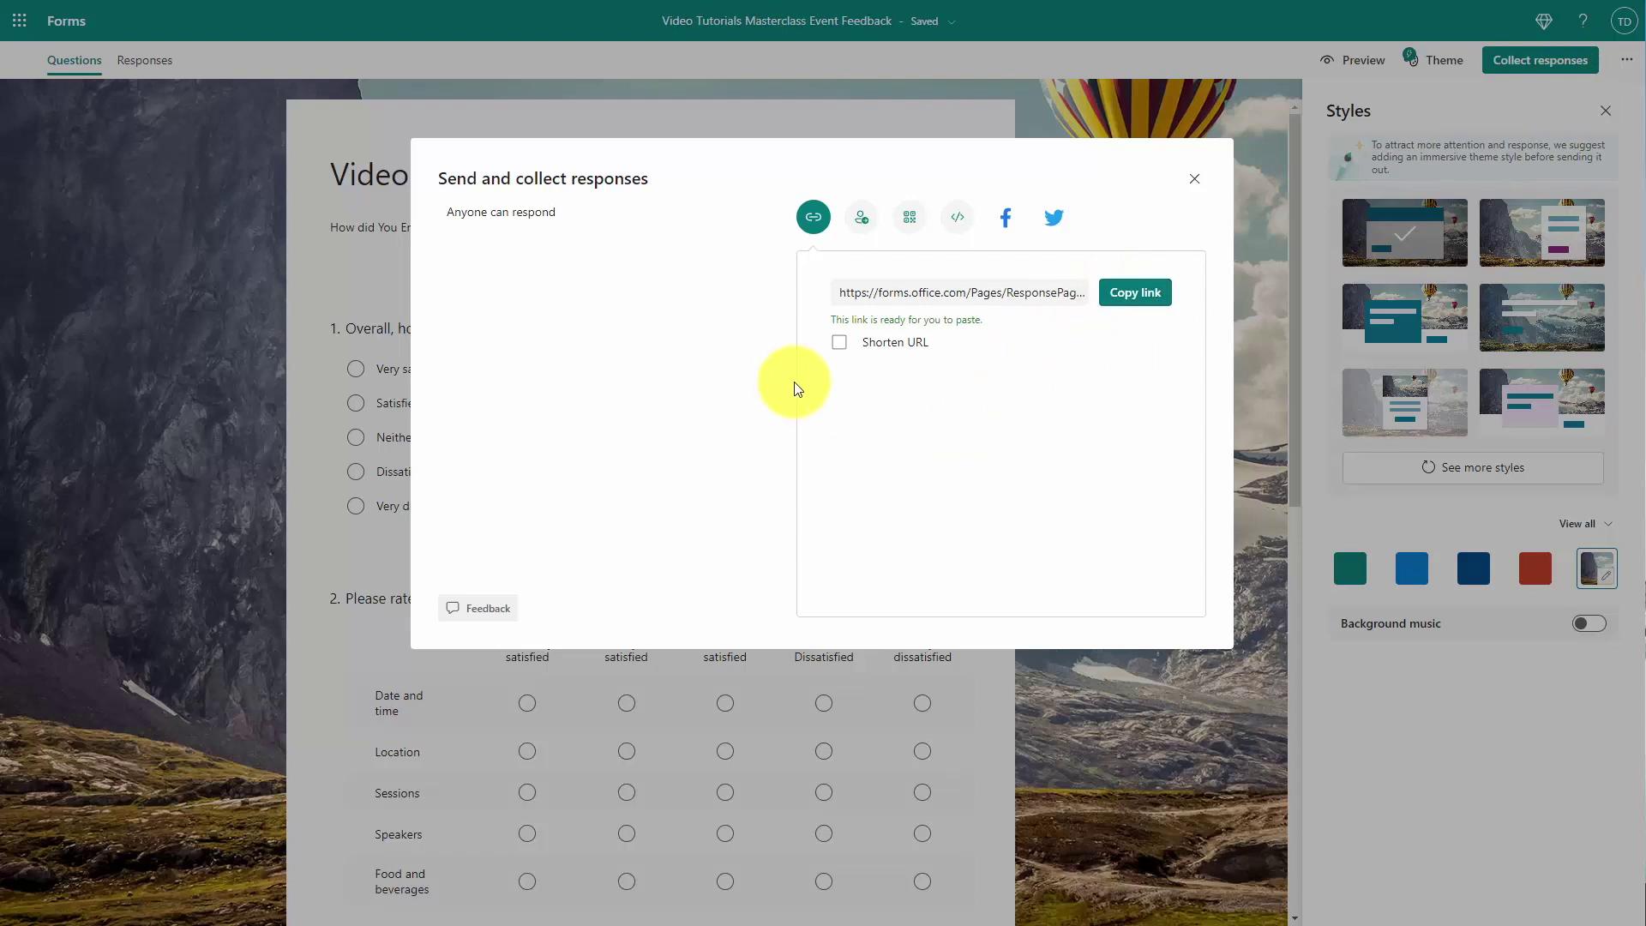
click(838, 342)
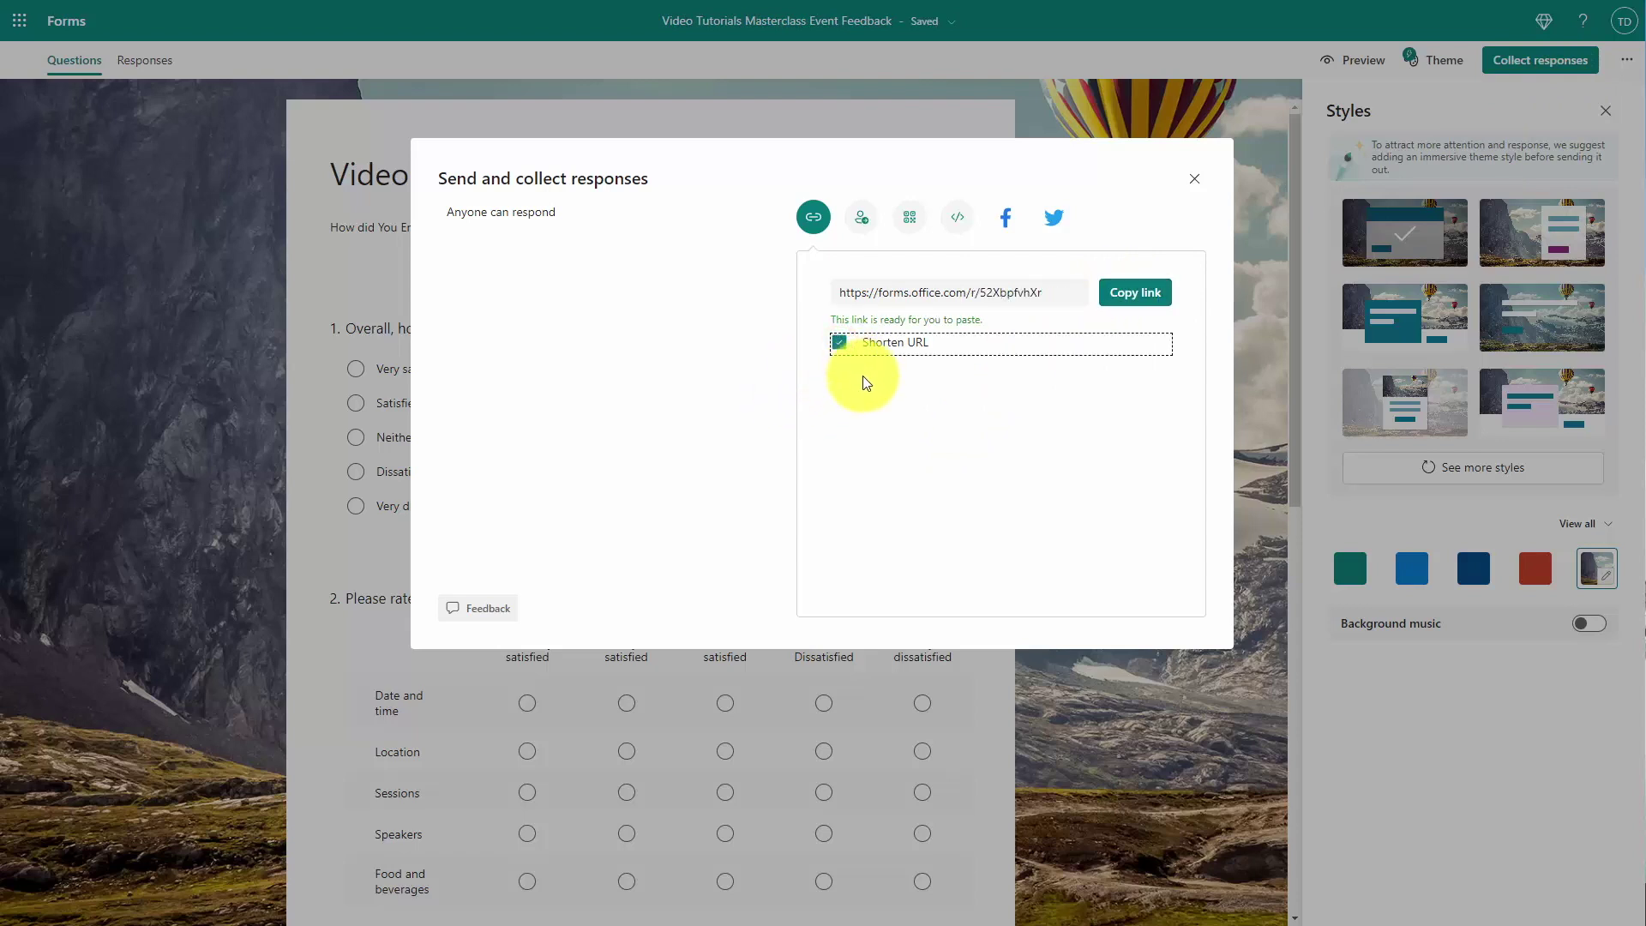
click(1139, 296)
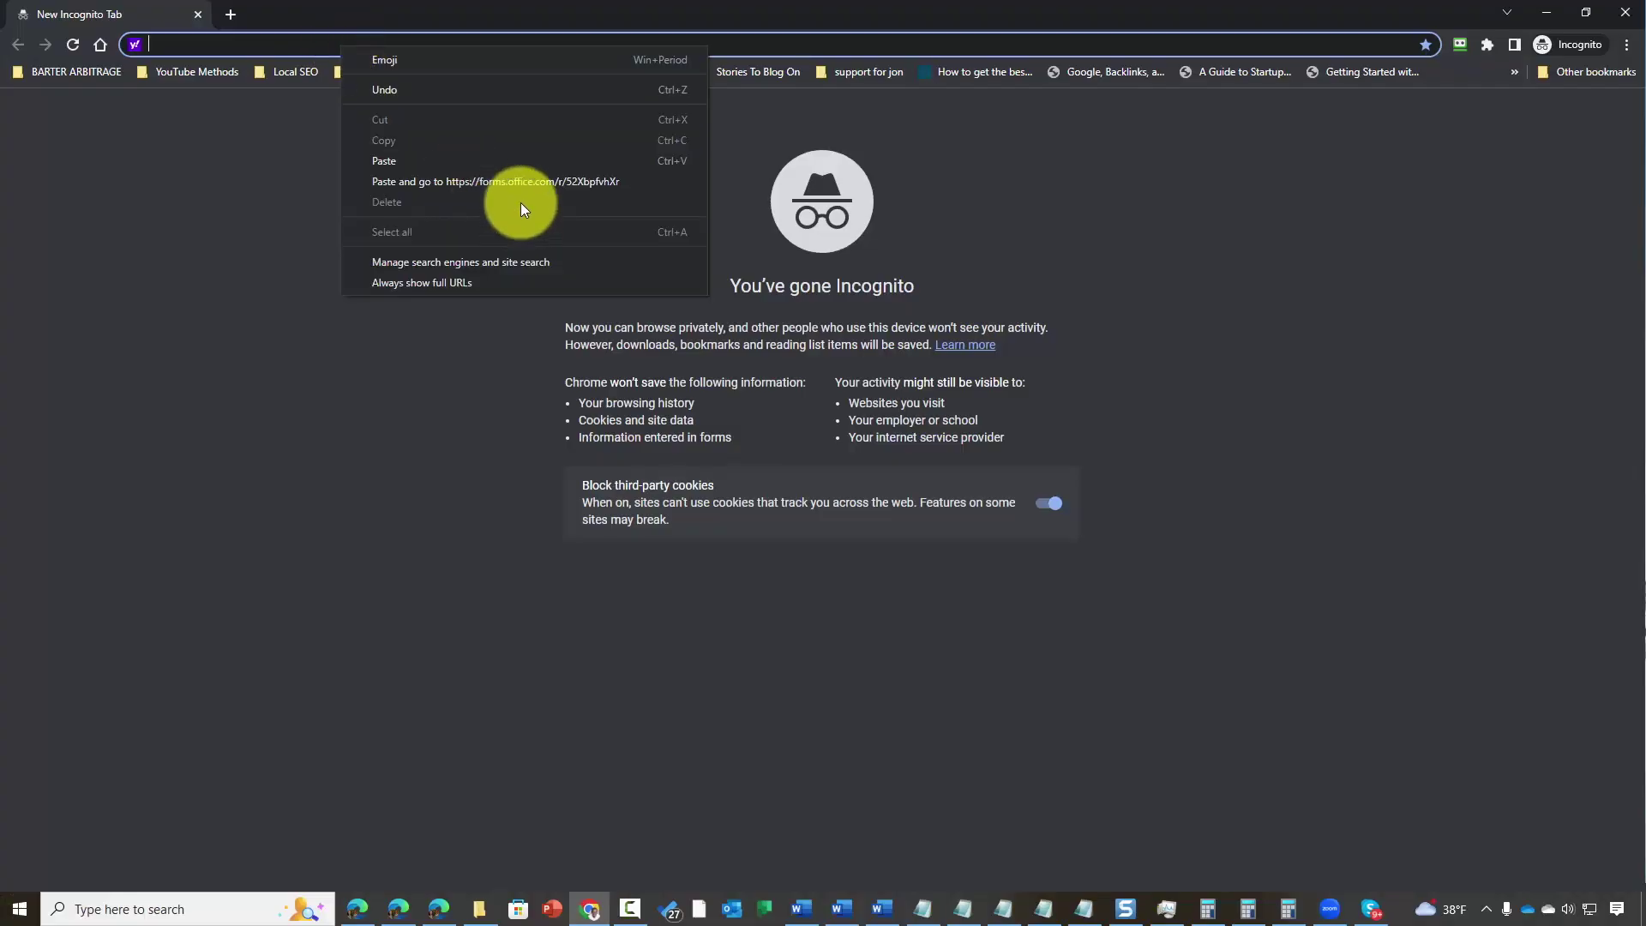
Switch to the incognito Chrome window, open the copied form link and look over the survey
click(518, 182)
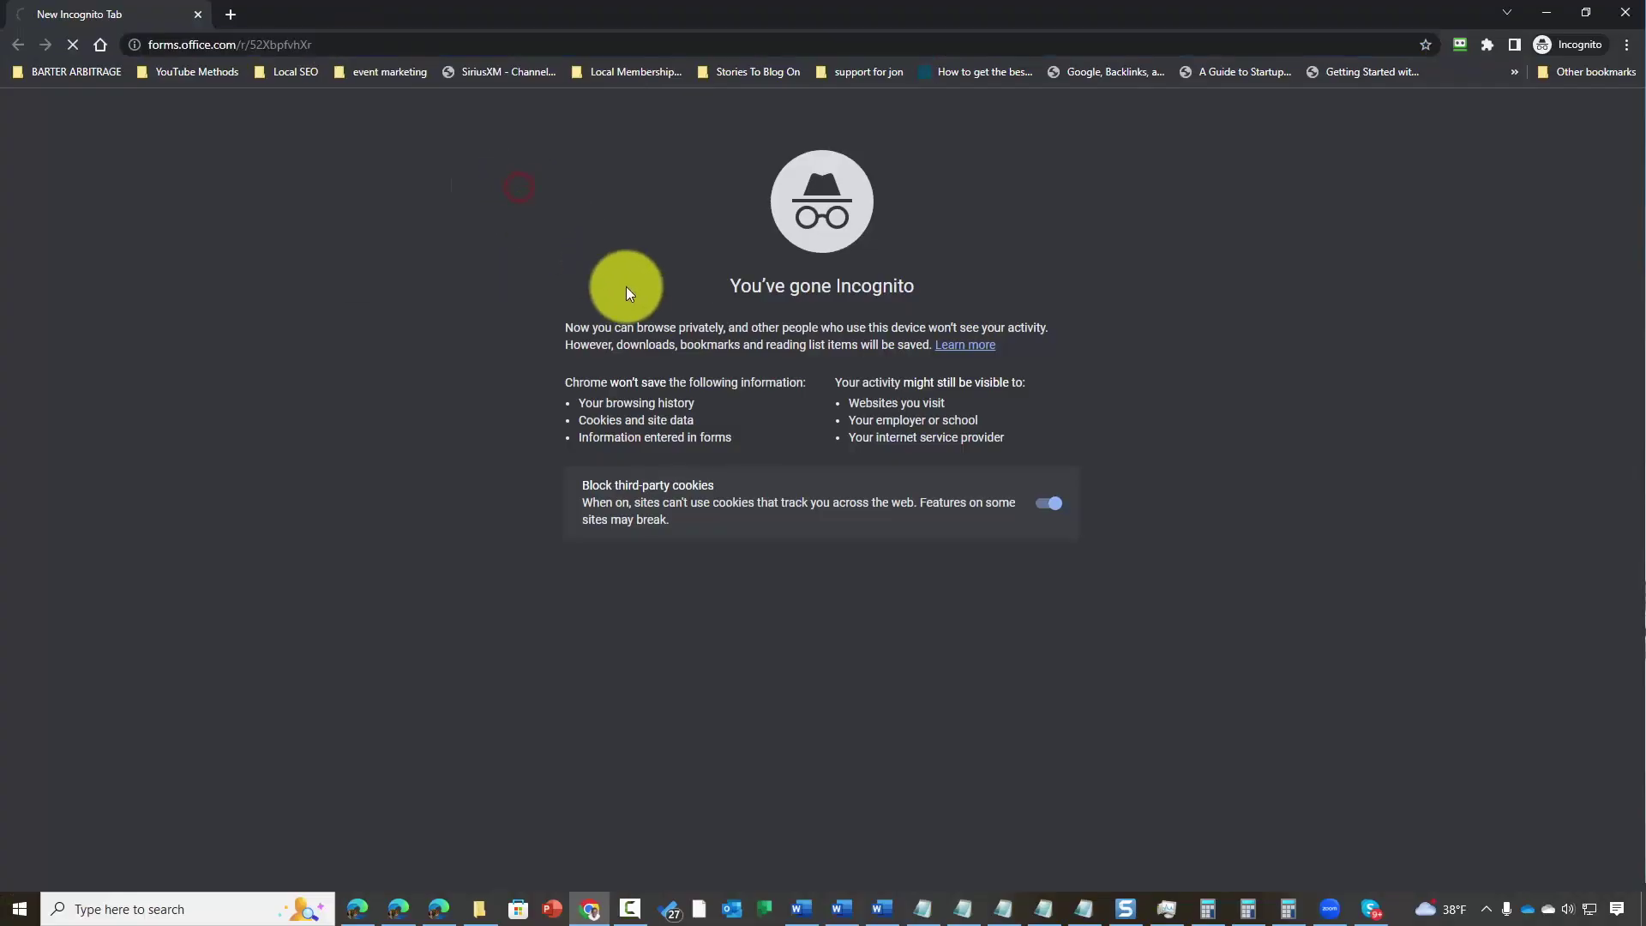
scroll(914, 331, down, 4)
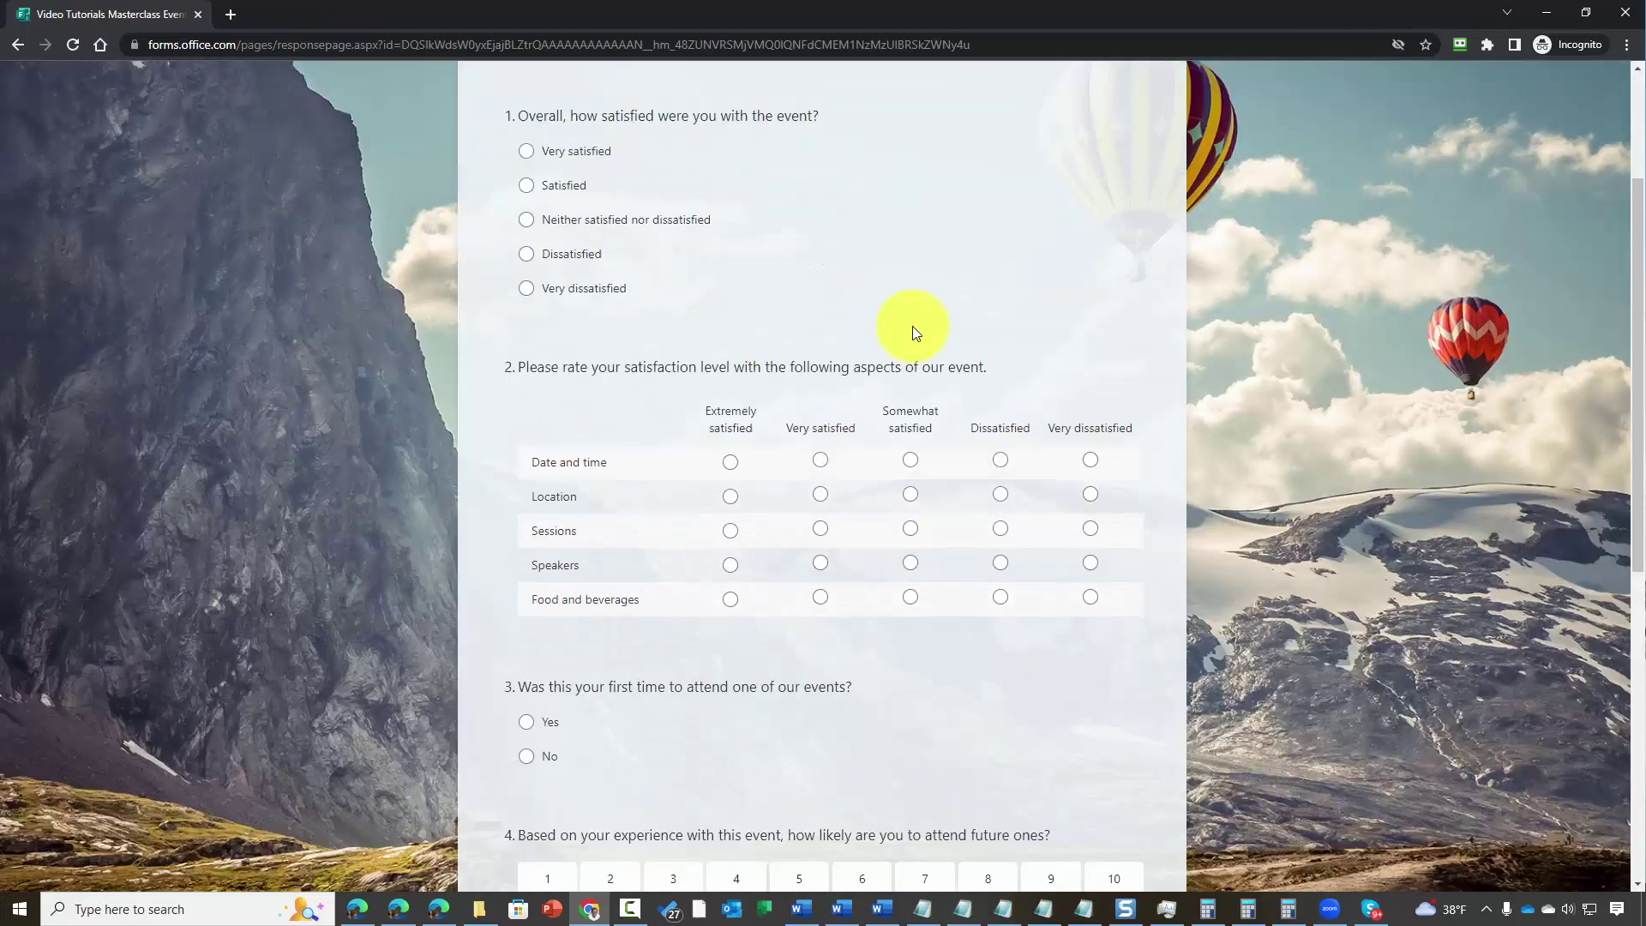
scroll(912, 331, up, 4)
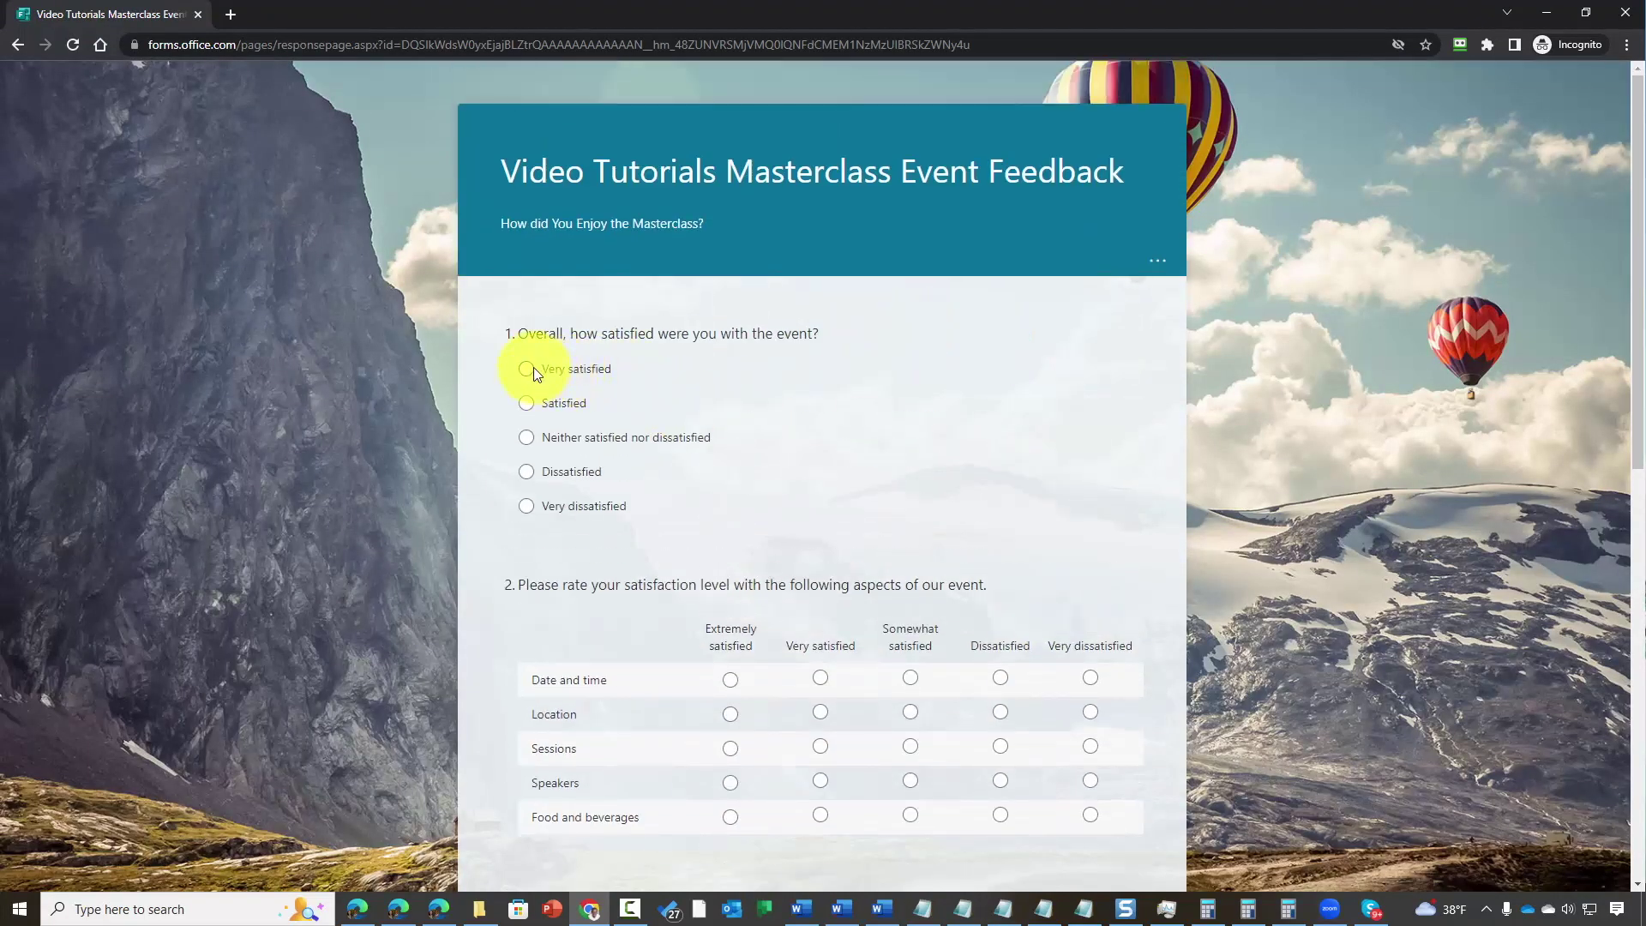
Submit the survey with Very satisfied, Extremely satisfied ratings, Yes, 10 for both likelihood questions and "no" suggestions, and view the form's responses
scroll(755, 435, down, 2)
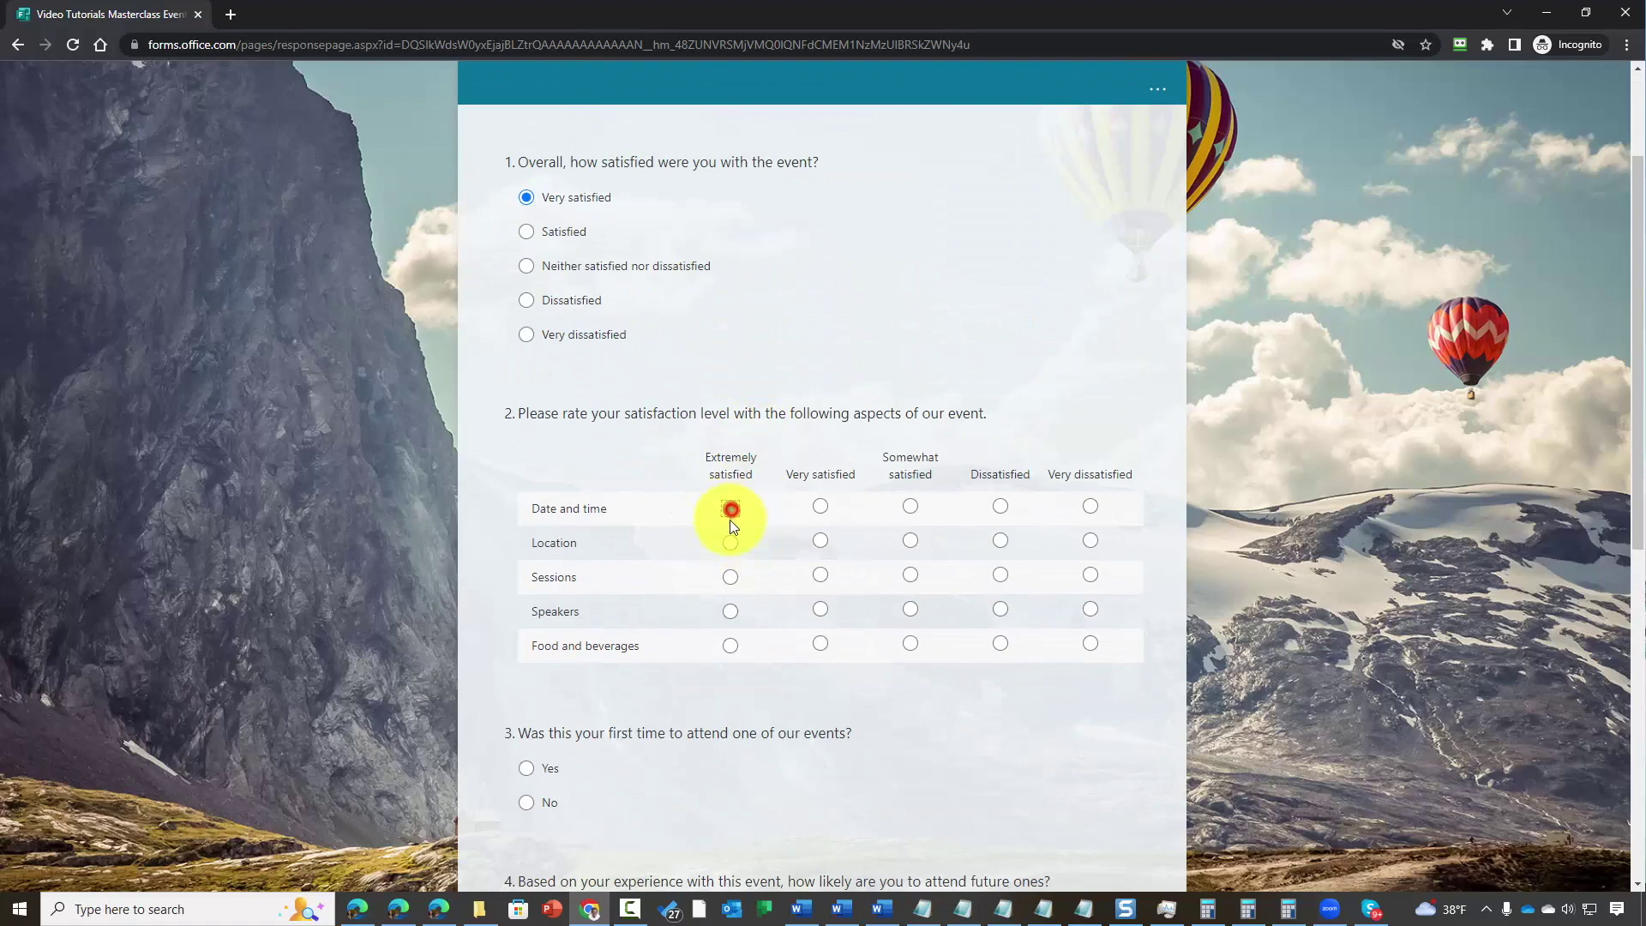
click(730, 543)
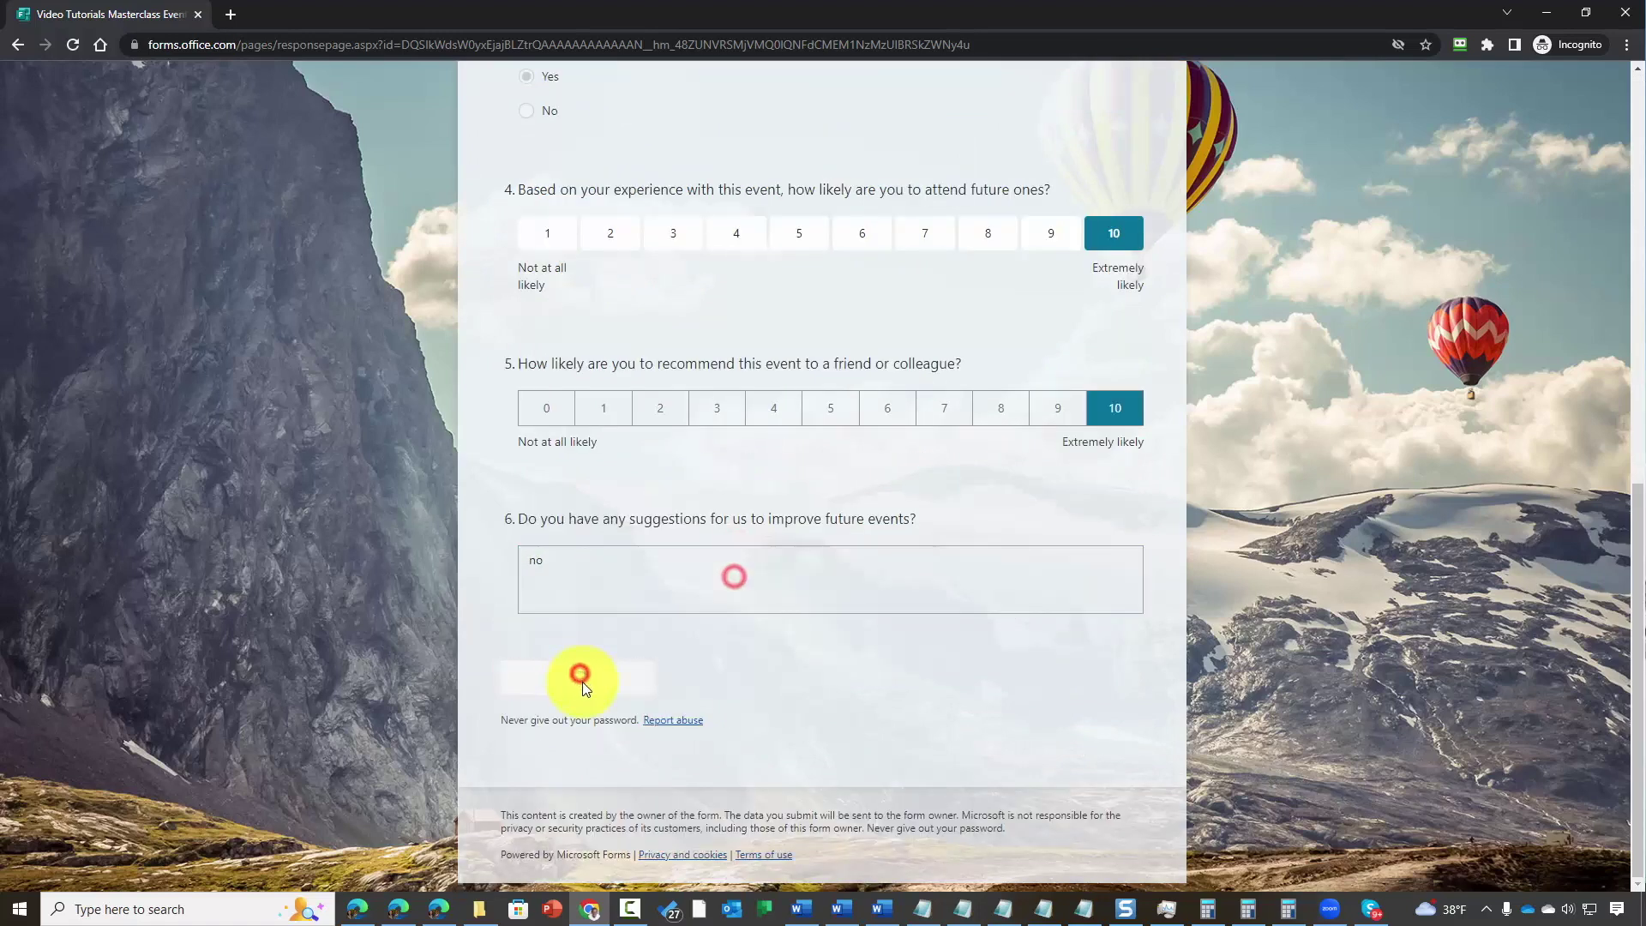
click(577, 680)
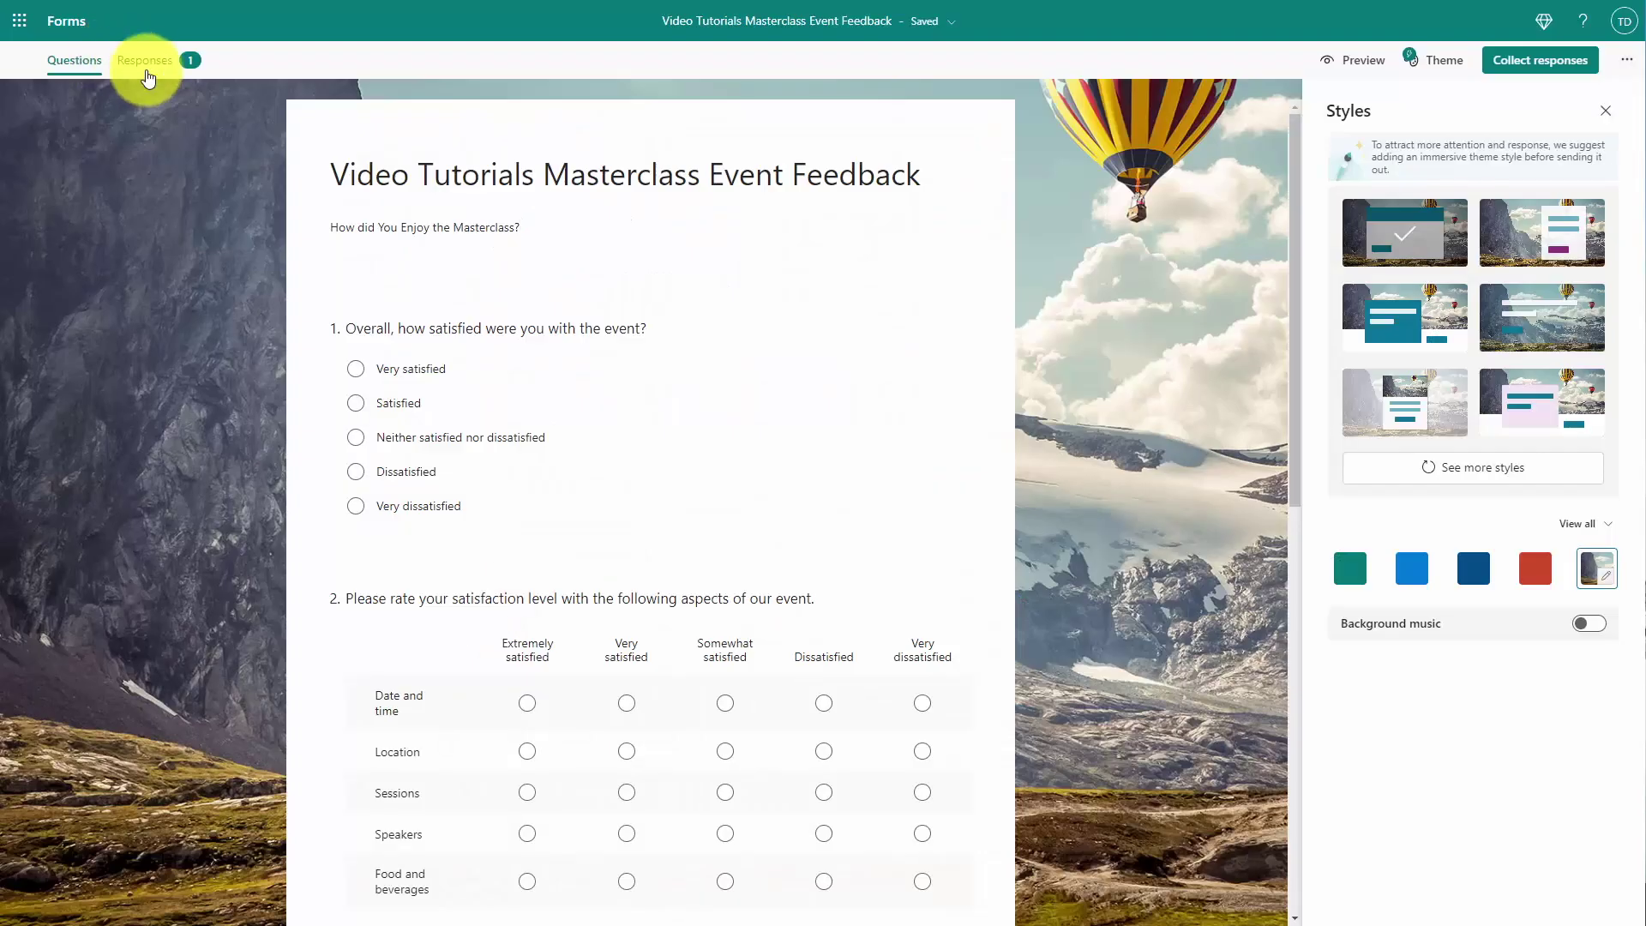
click(144, 62)
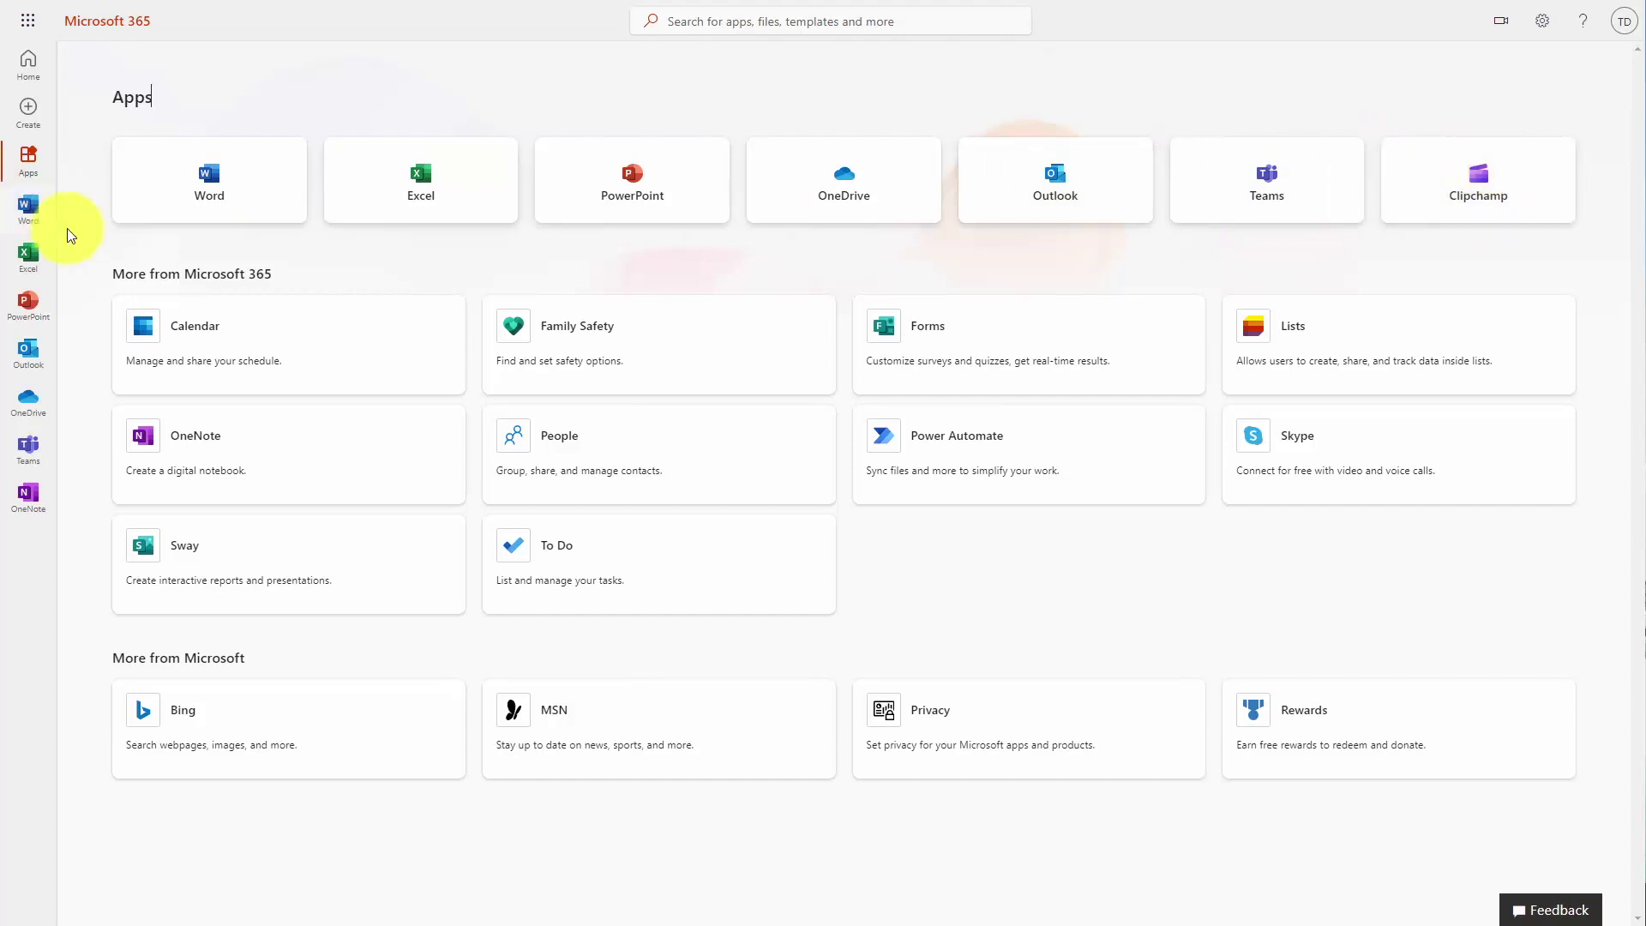
Browse the full list of Microsoft 365 apps in the app launcher
click(28, 23)
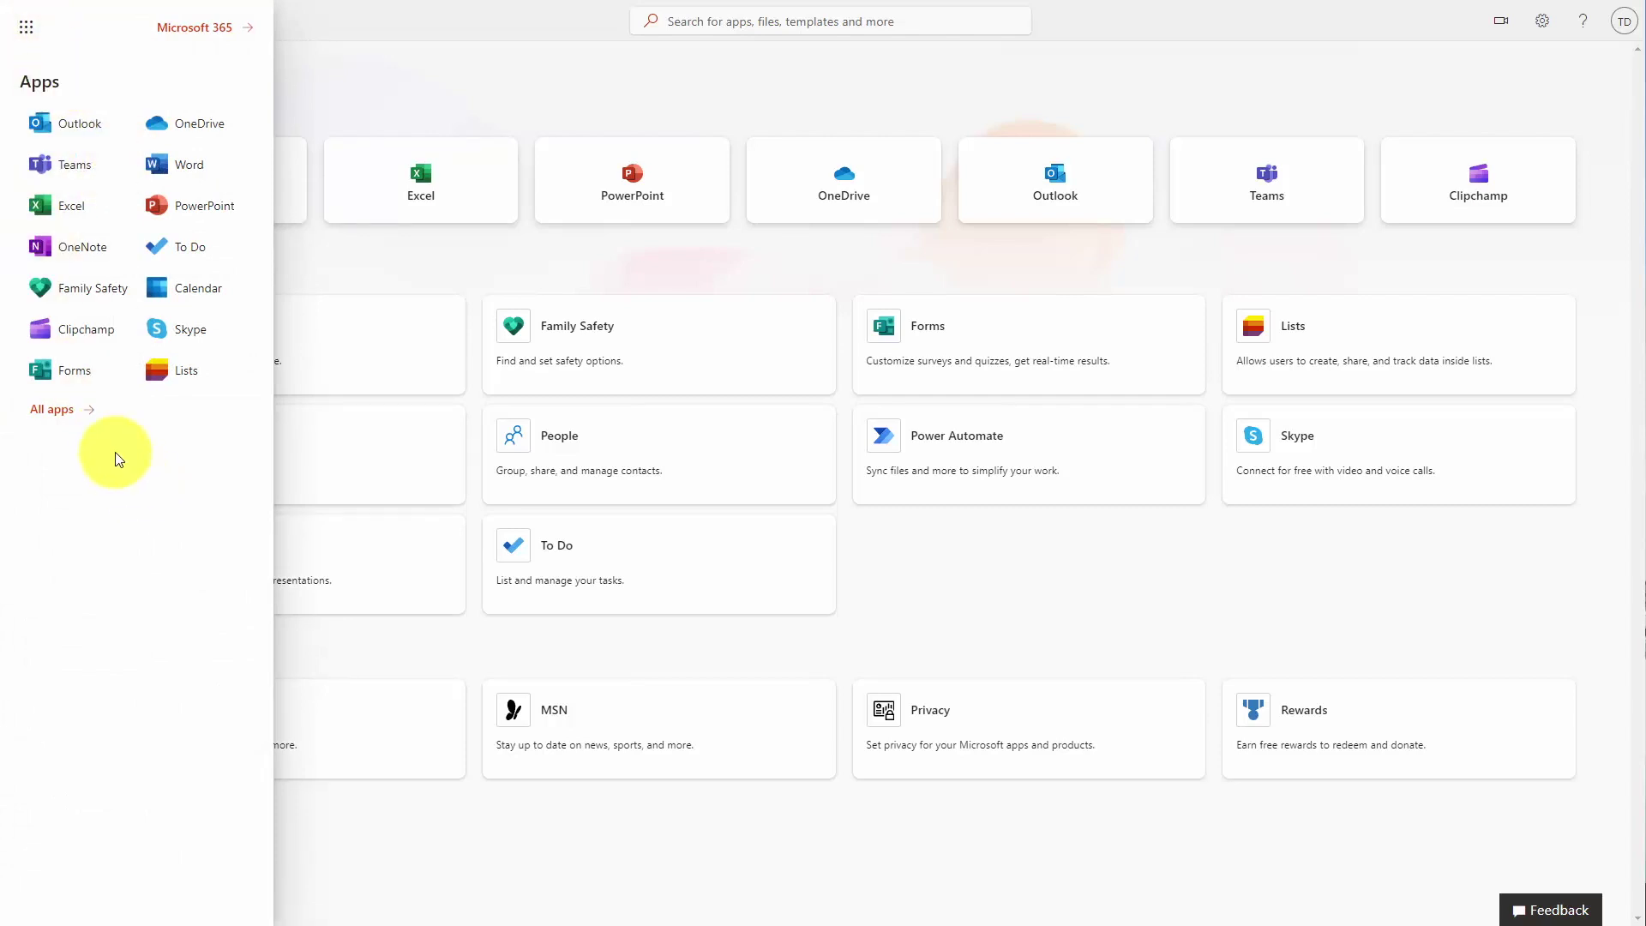
click(51, 409)
scroll(123, 360, down, 2)
scroll(123, 358, up, 2)
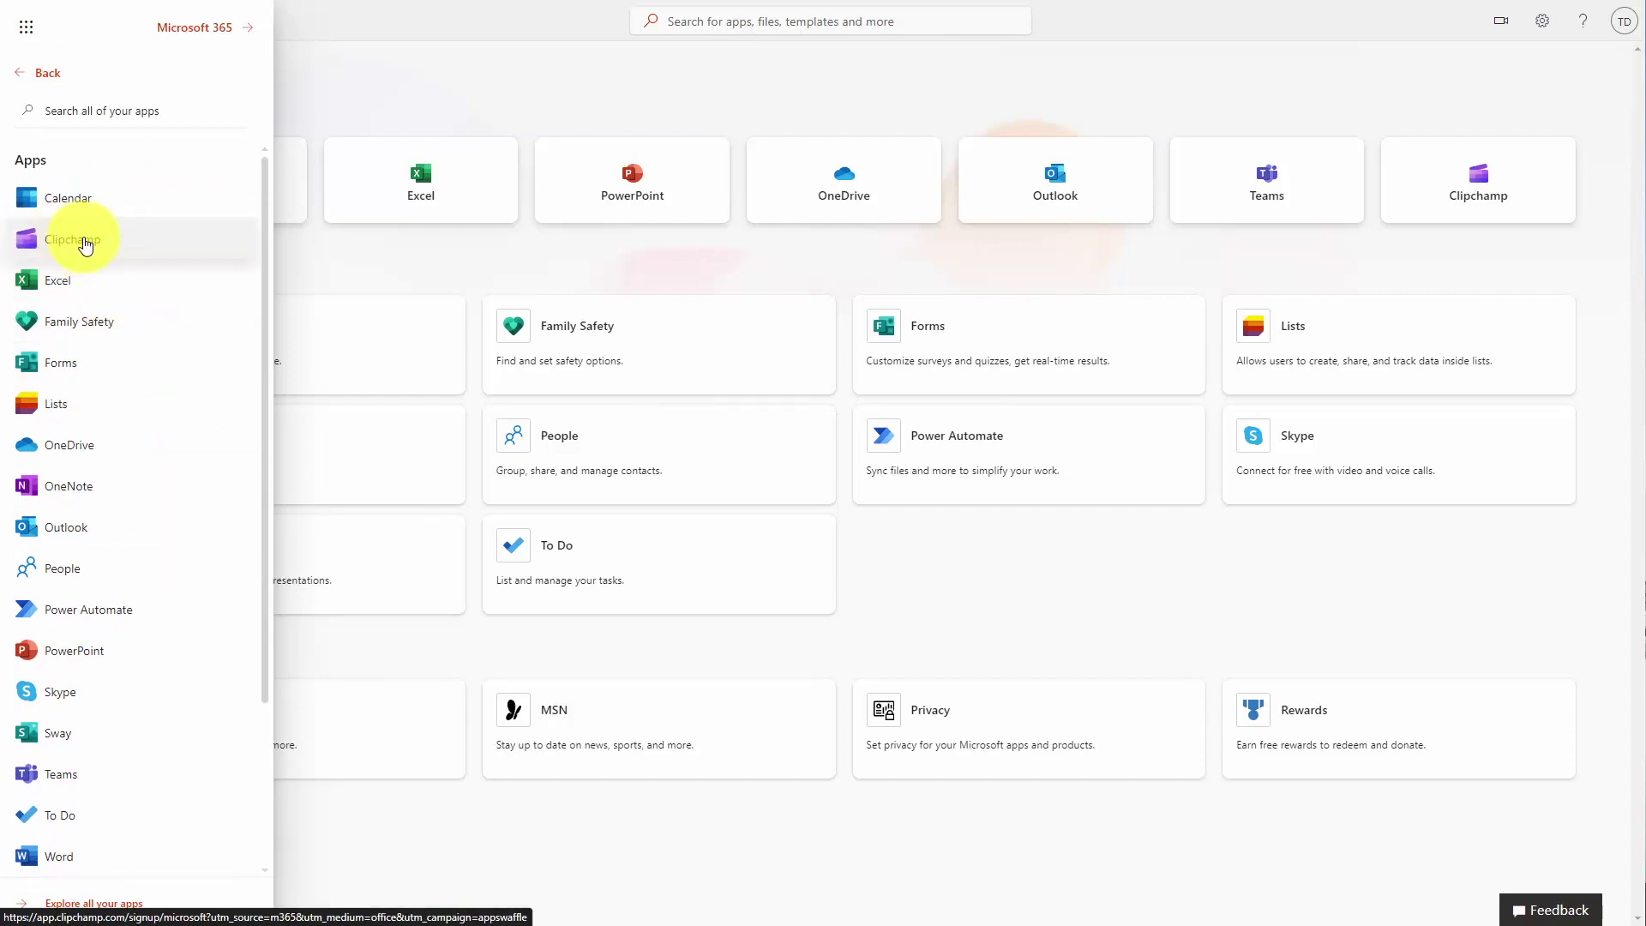
Set up Clipchamp with the personal Microsoft account, providing the date of birth and United States as country, and skip the video-type question
click(1476, 176)
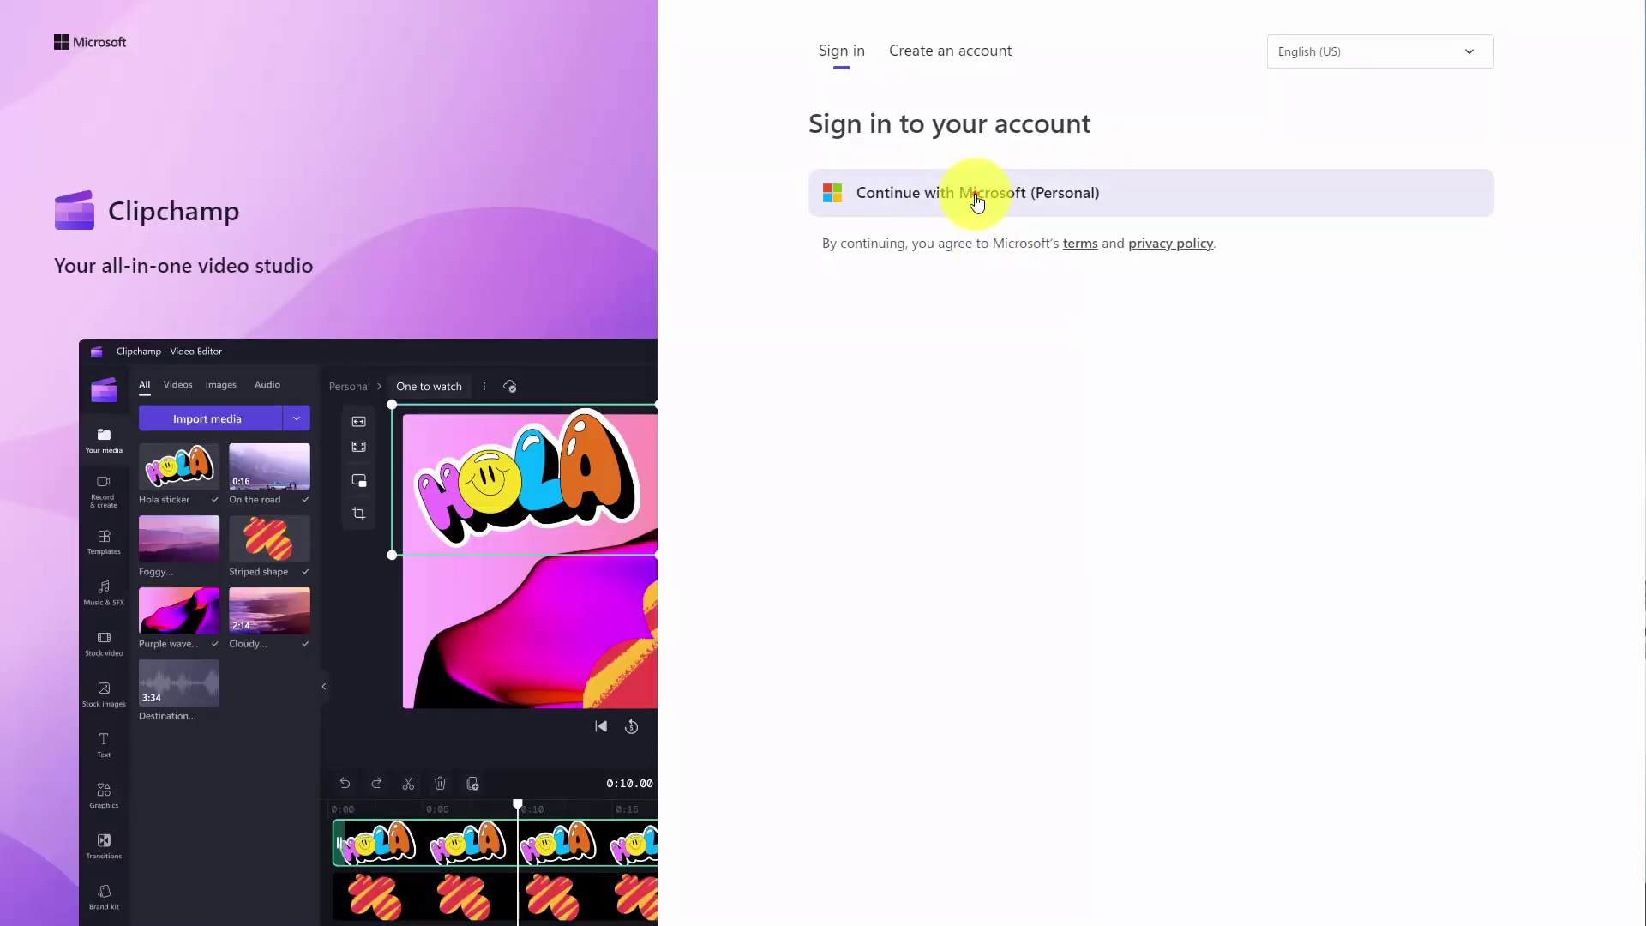
click(978, 201)
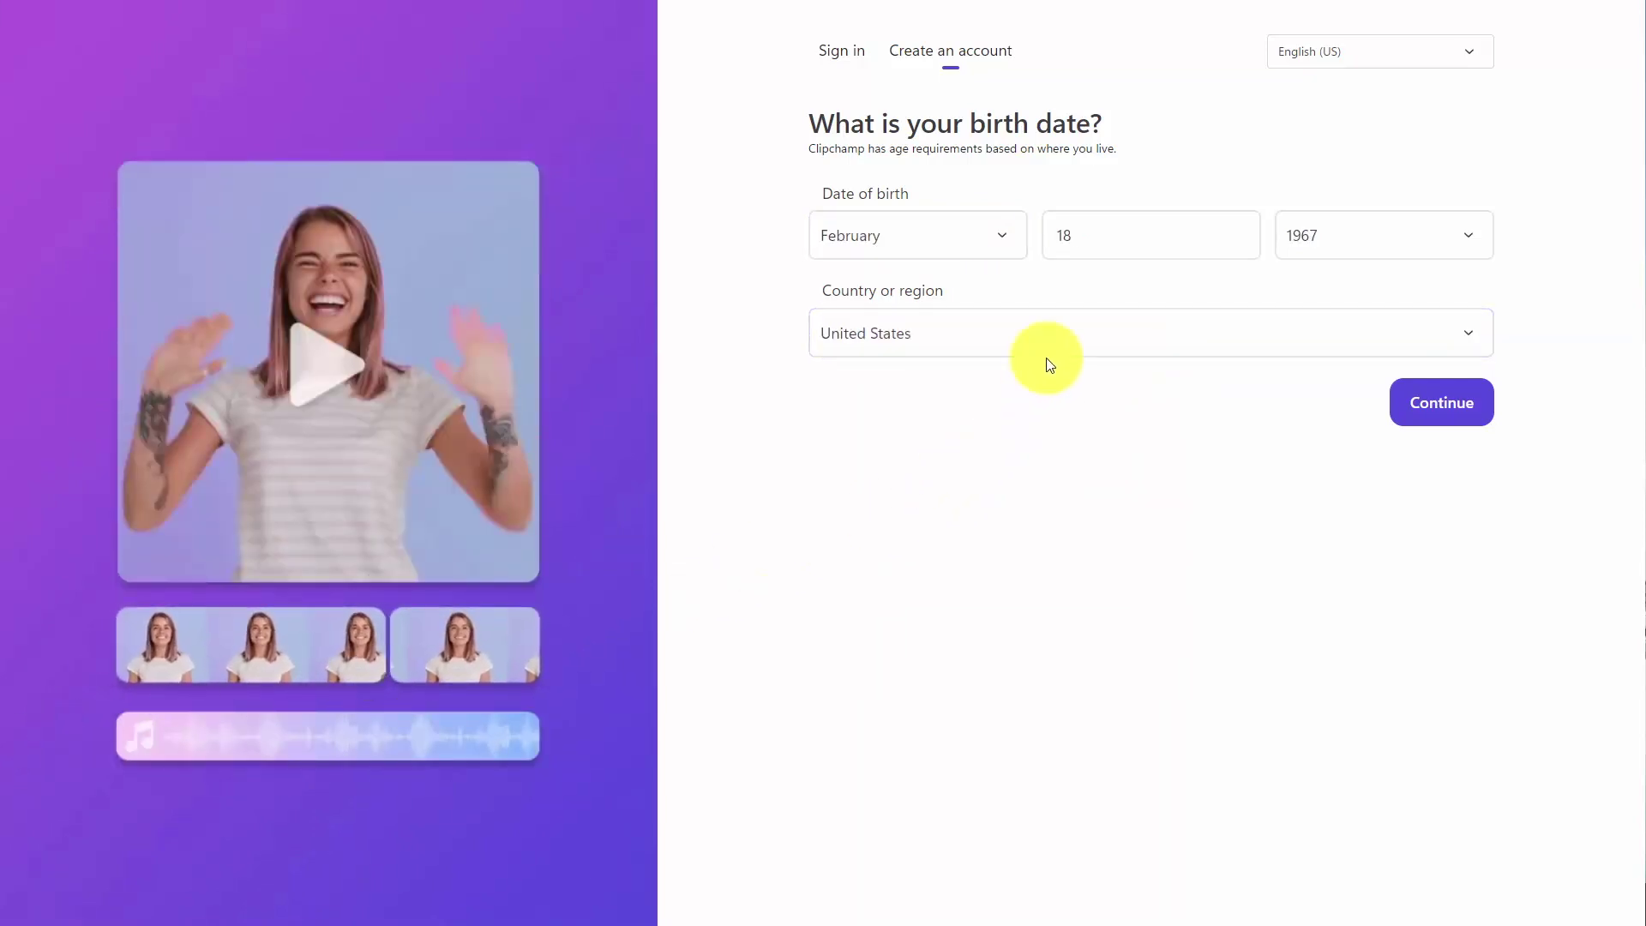
click(1433, 412)
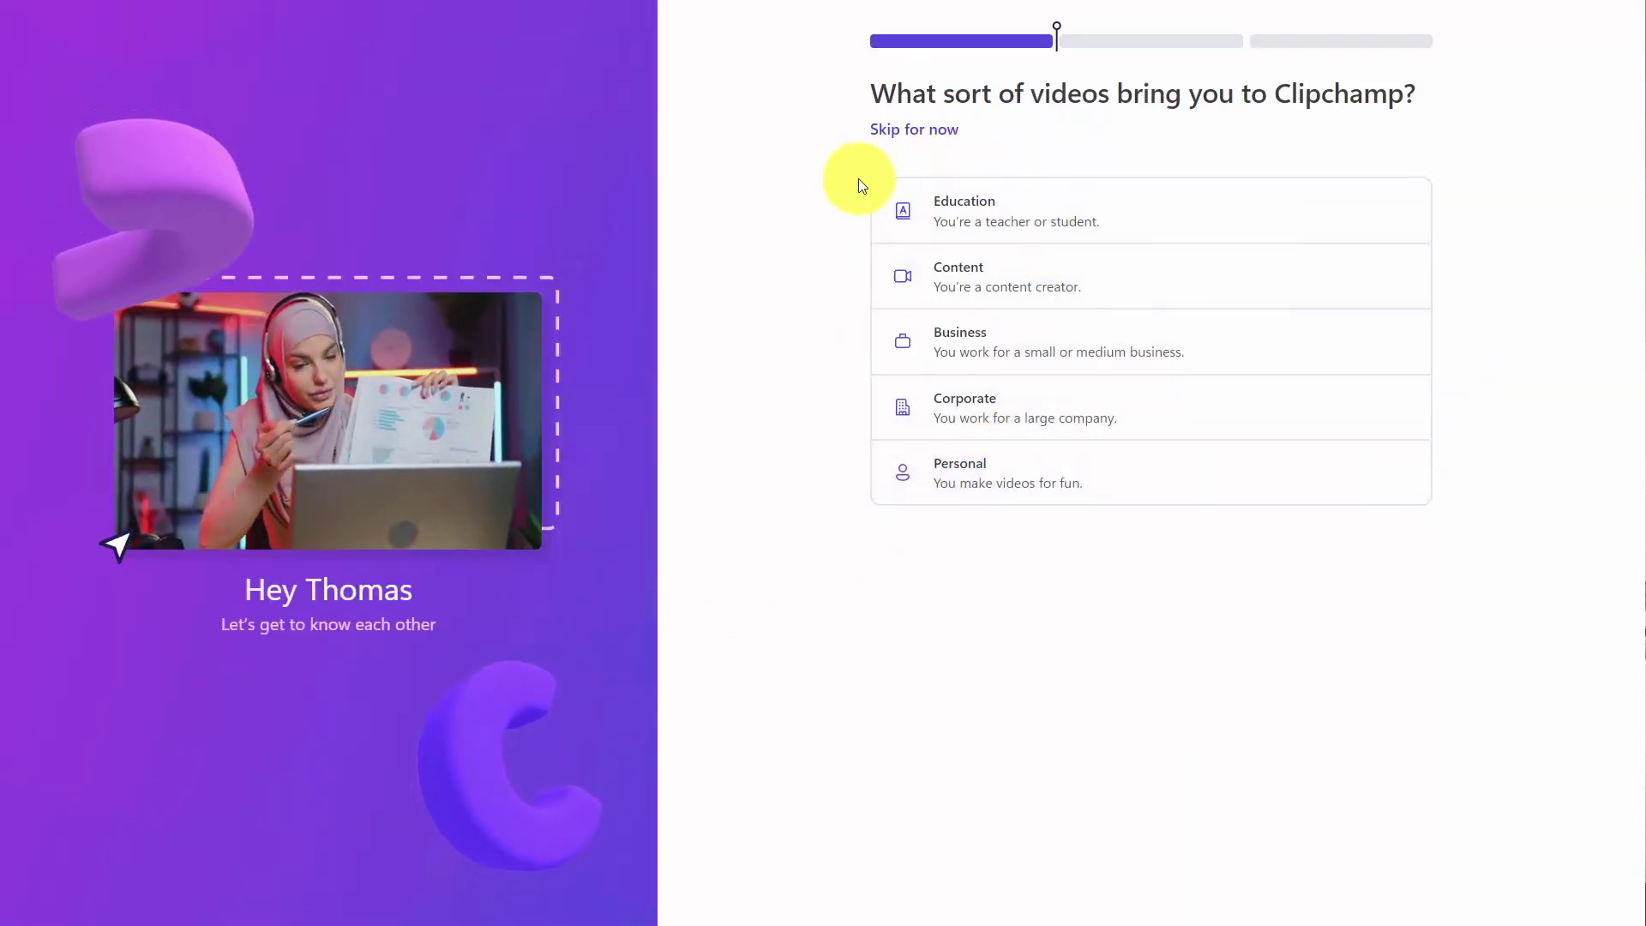
click(905, 132)
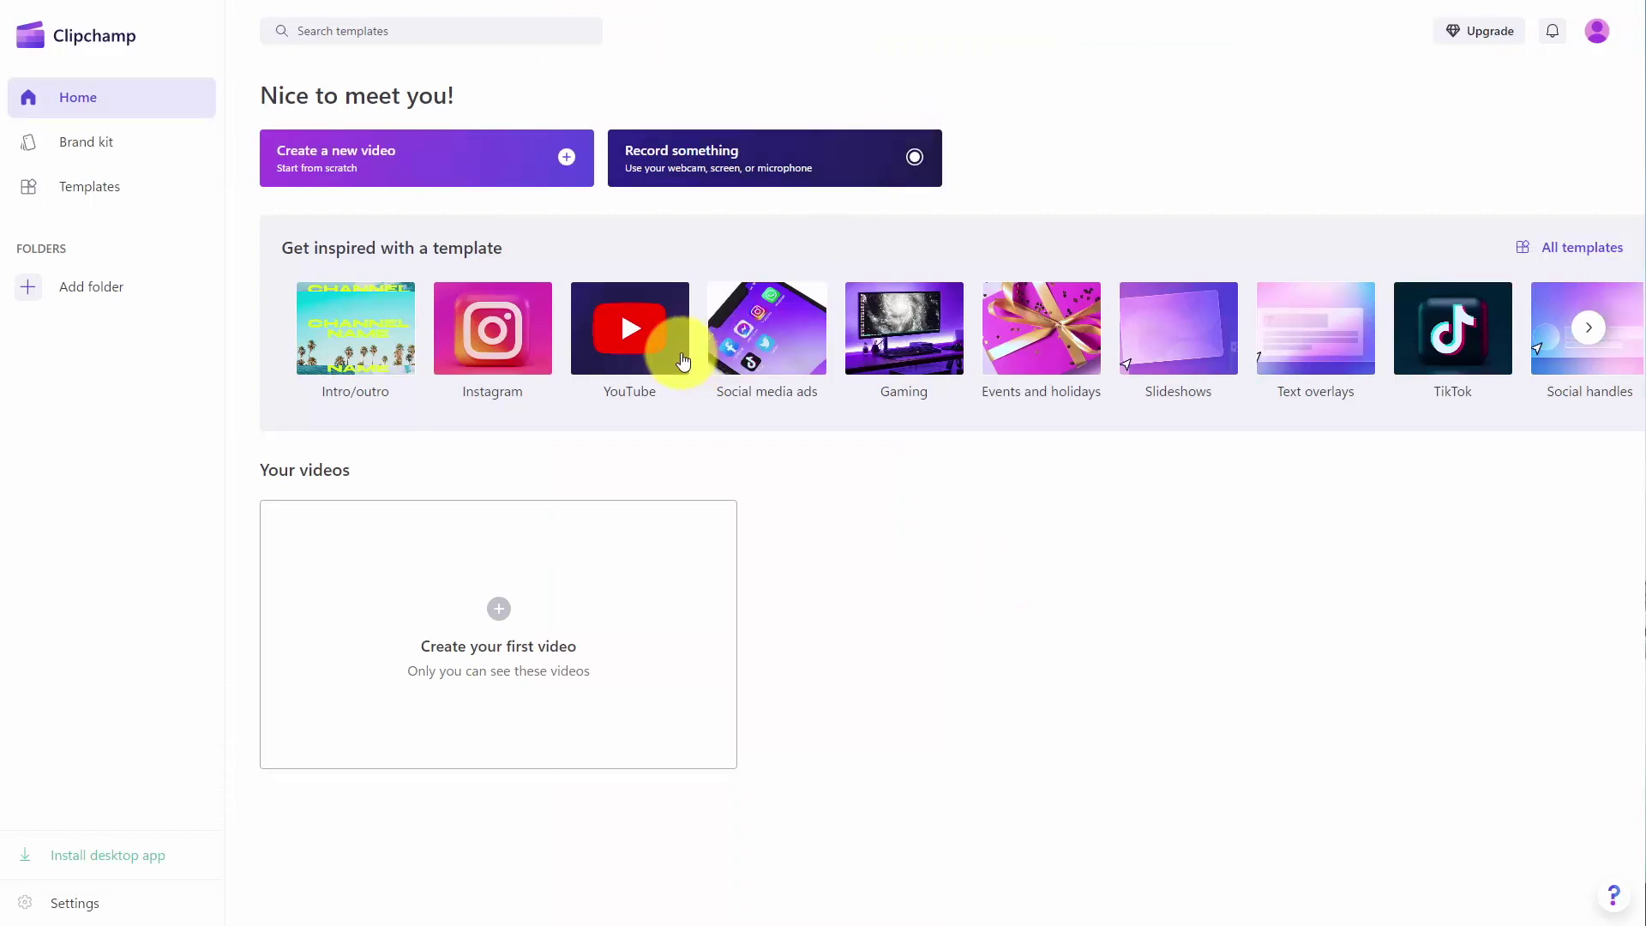
Look through all the Clipchamp templates, including the Intro/outro, Instagram and YouTube categories
click(1560, 250)
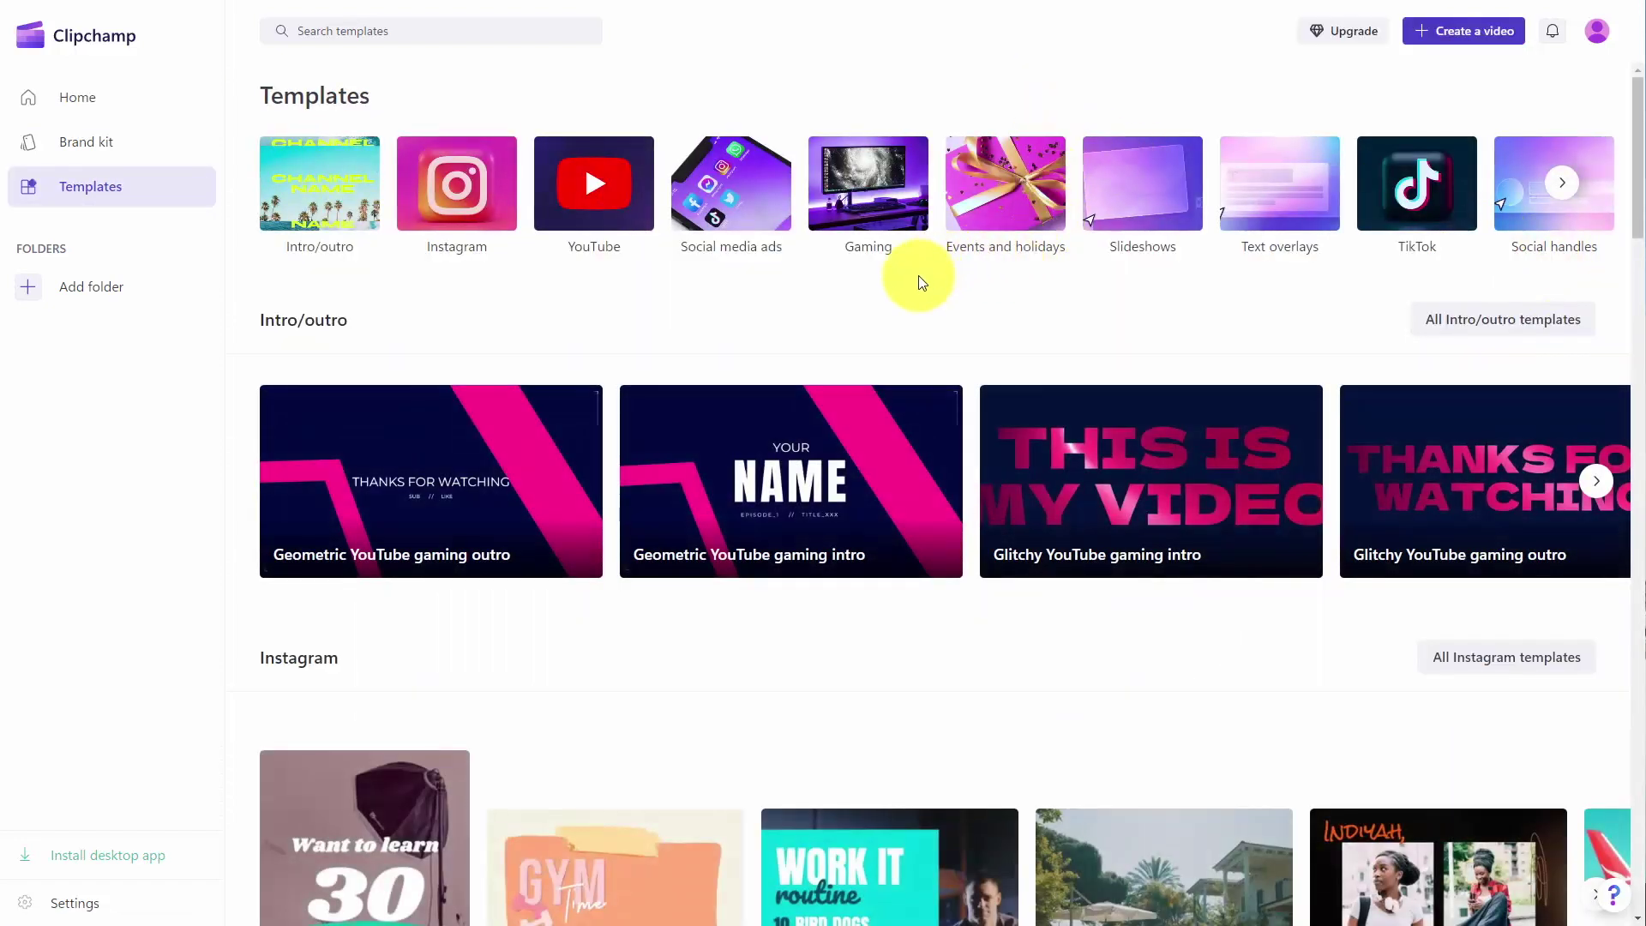
scroll(919, 275, down, 3)
scroll(918, 275, down, 3)
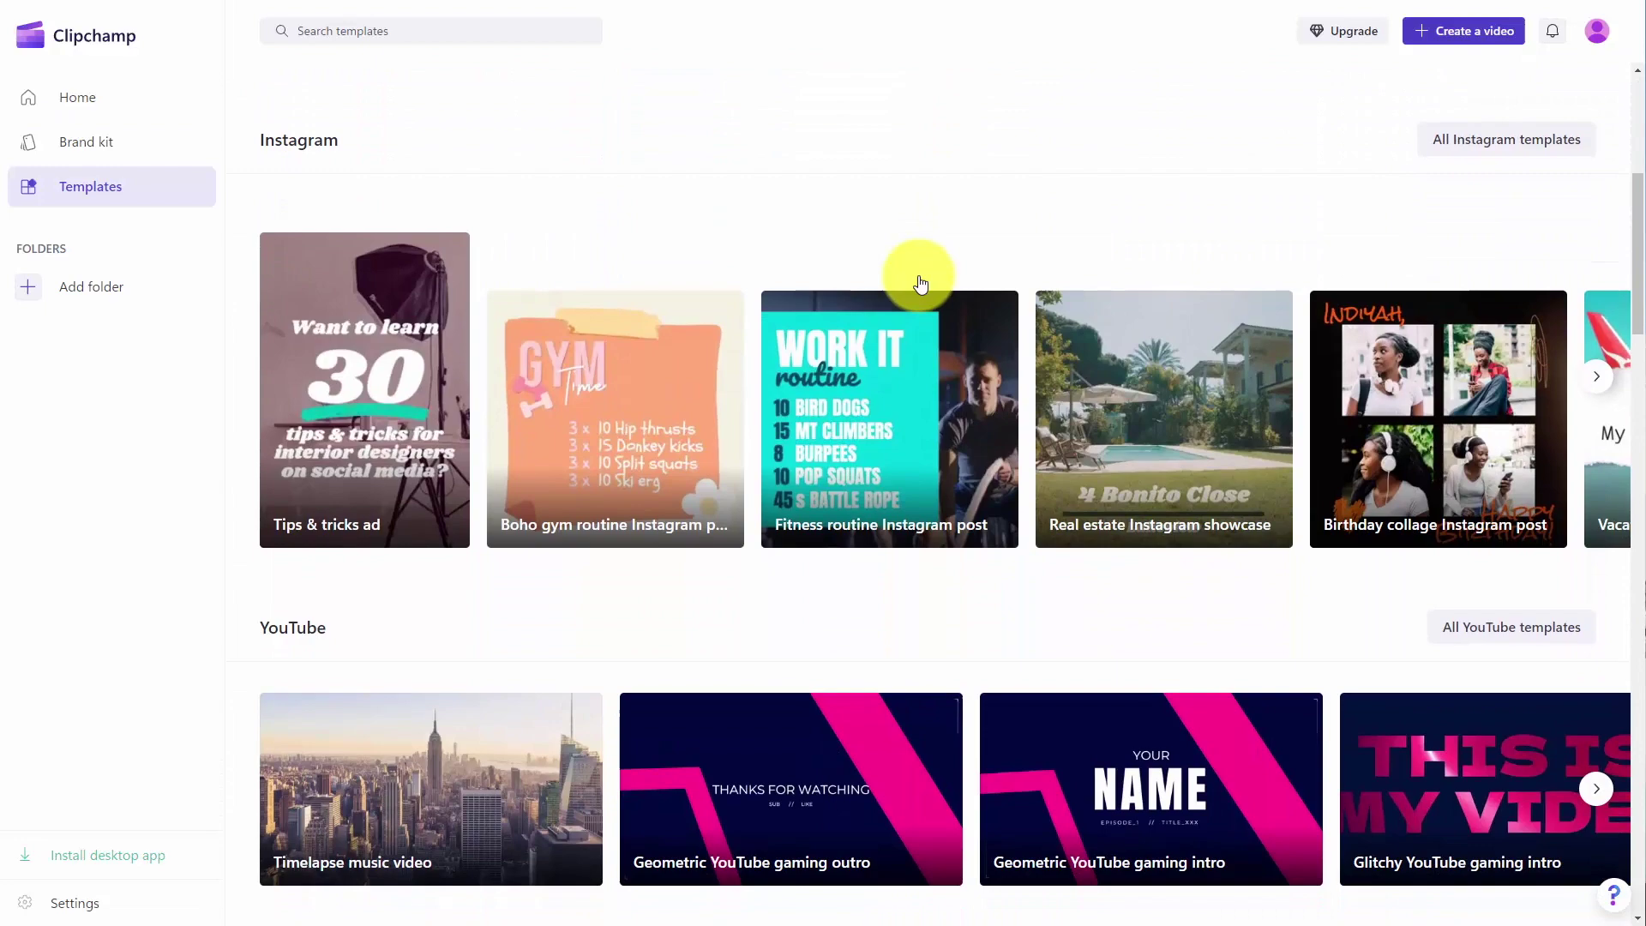
scroll(918, 275, down, 2)
scroll(918, 275, up, 6)
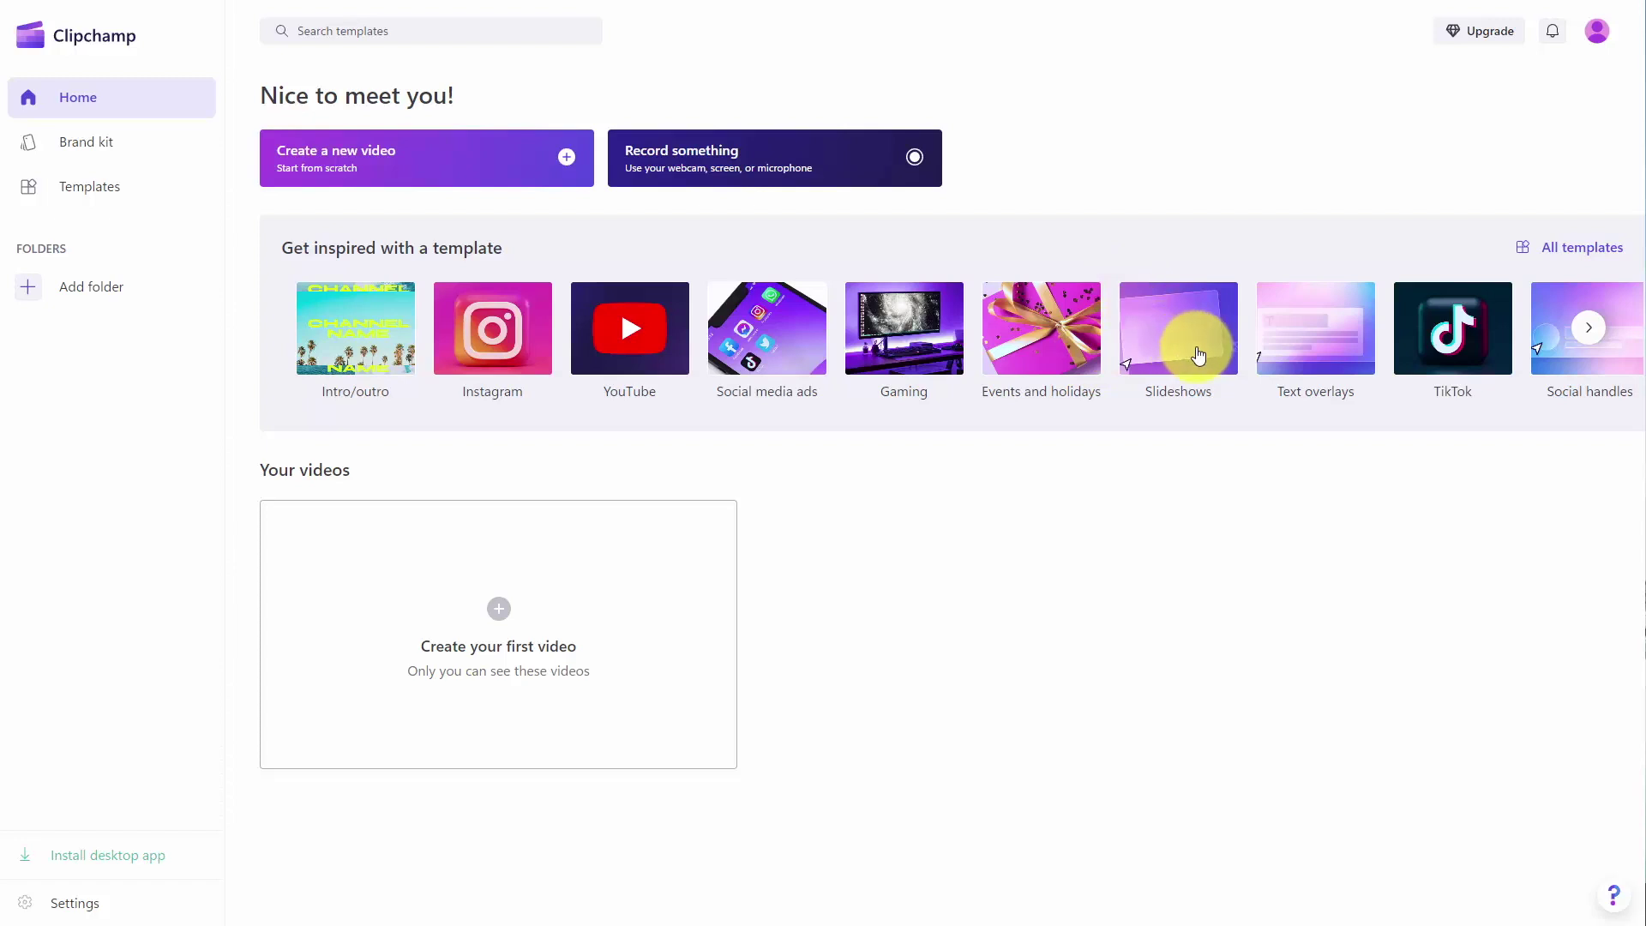
Open the recording editor and look through its templates, music, stock video, stock images, graphics, transitions and brand kit
click(723, 169)
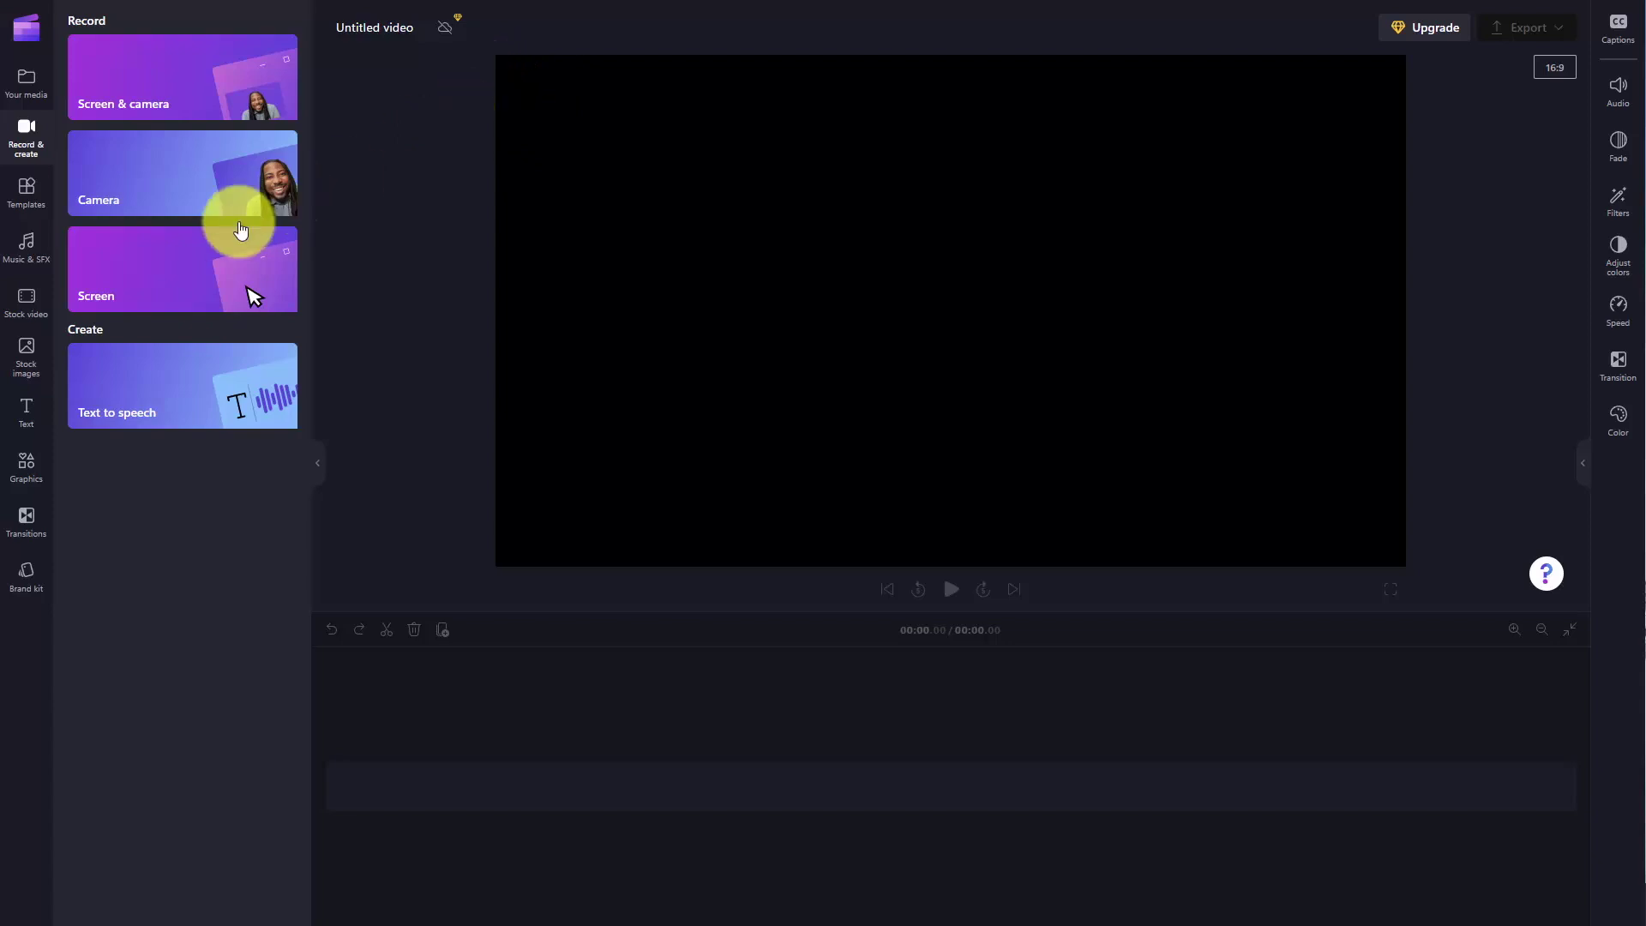
click(28, 197)
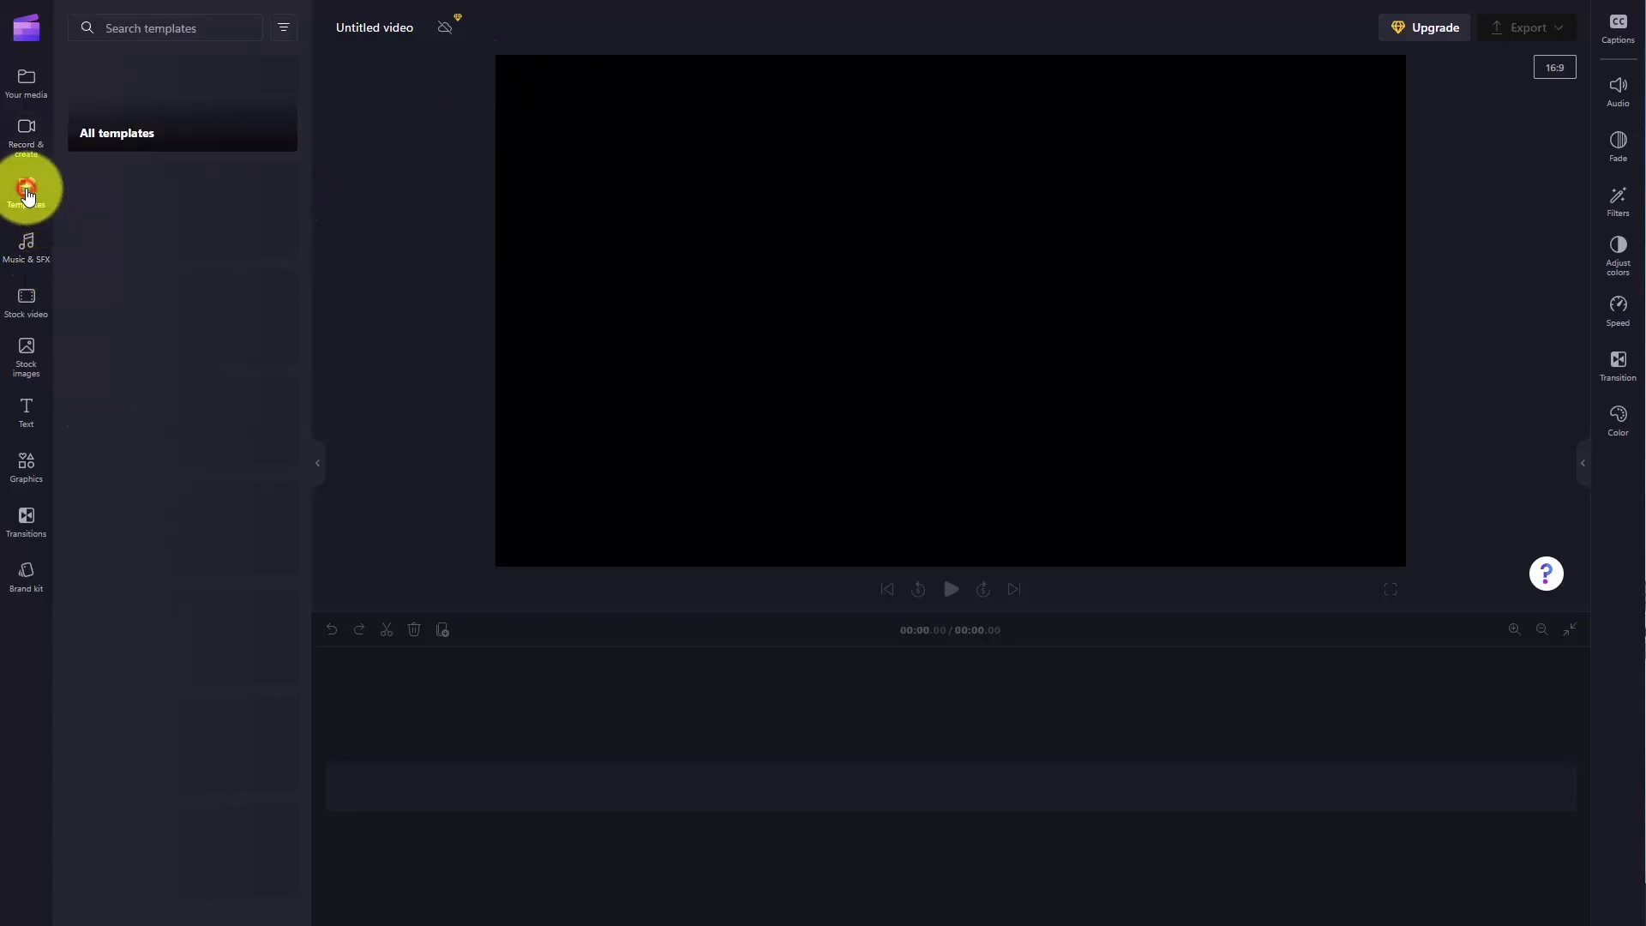
click(26, 245)
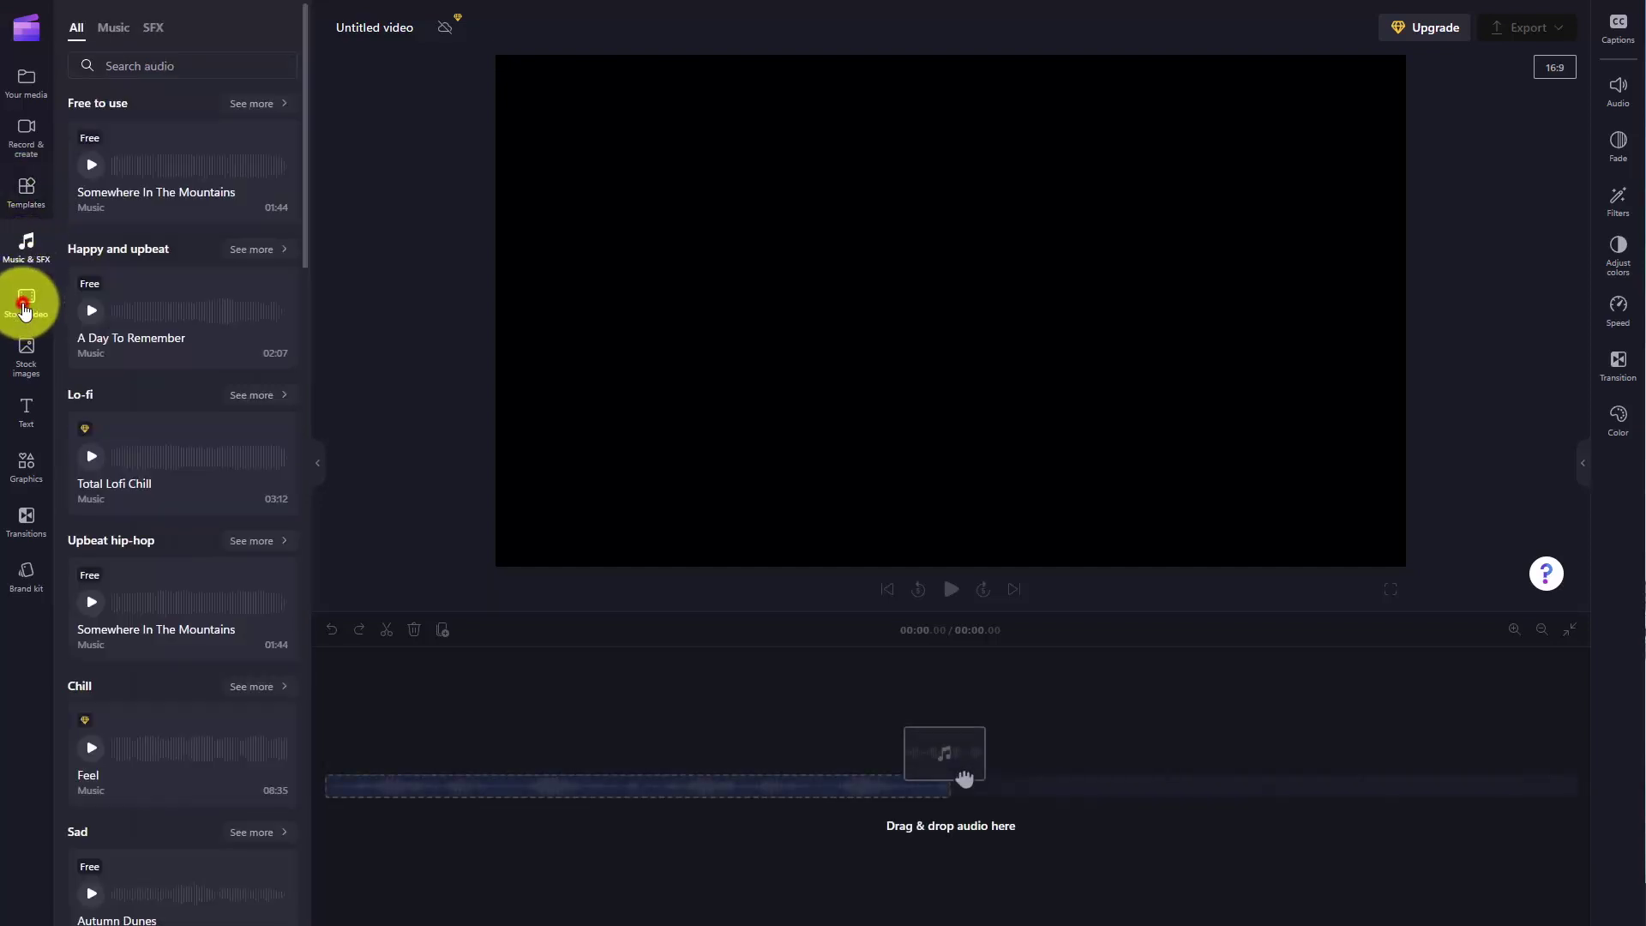
click(26, 313)
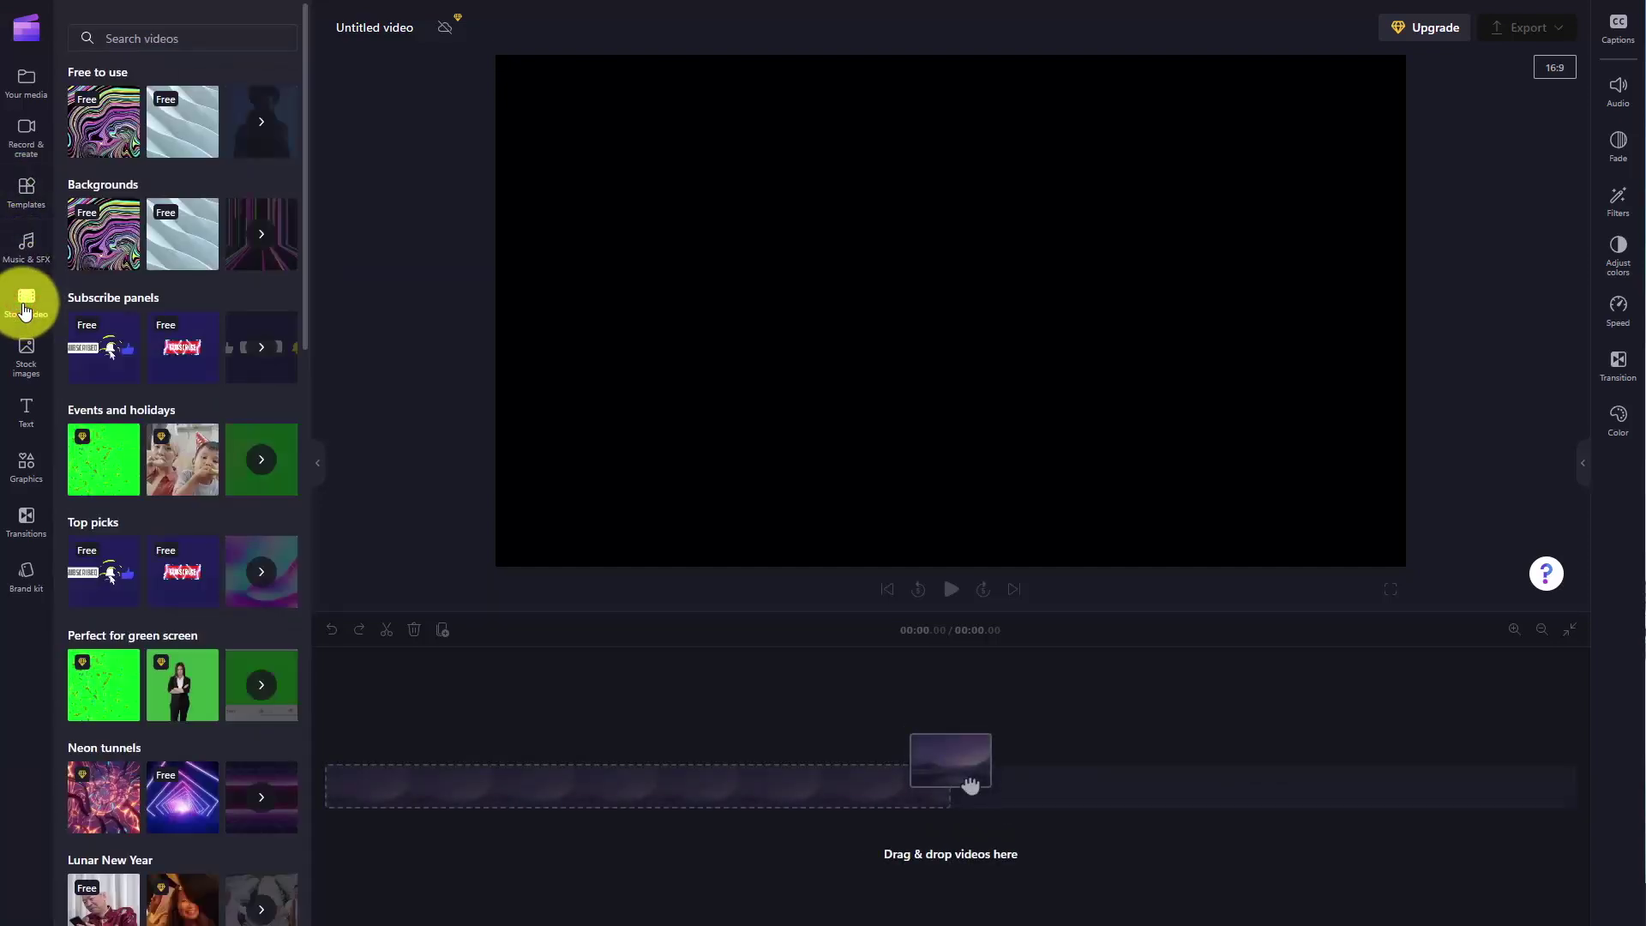
click(27, 356)
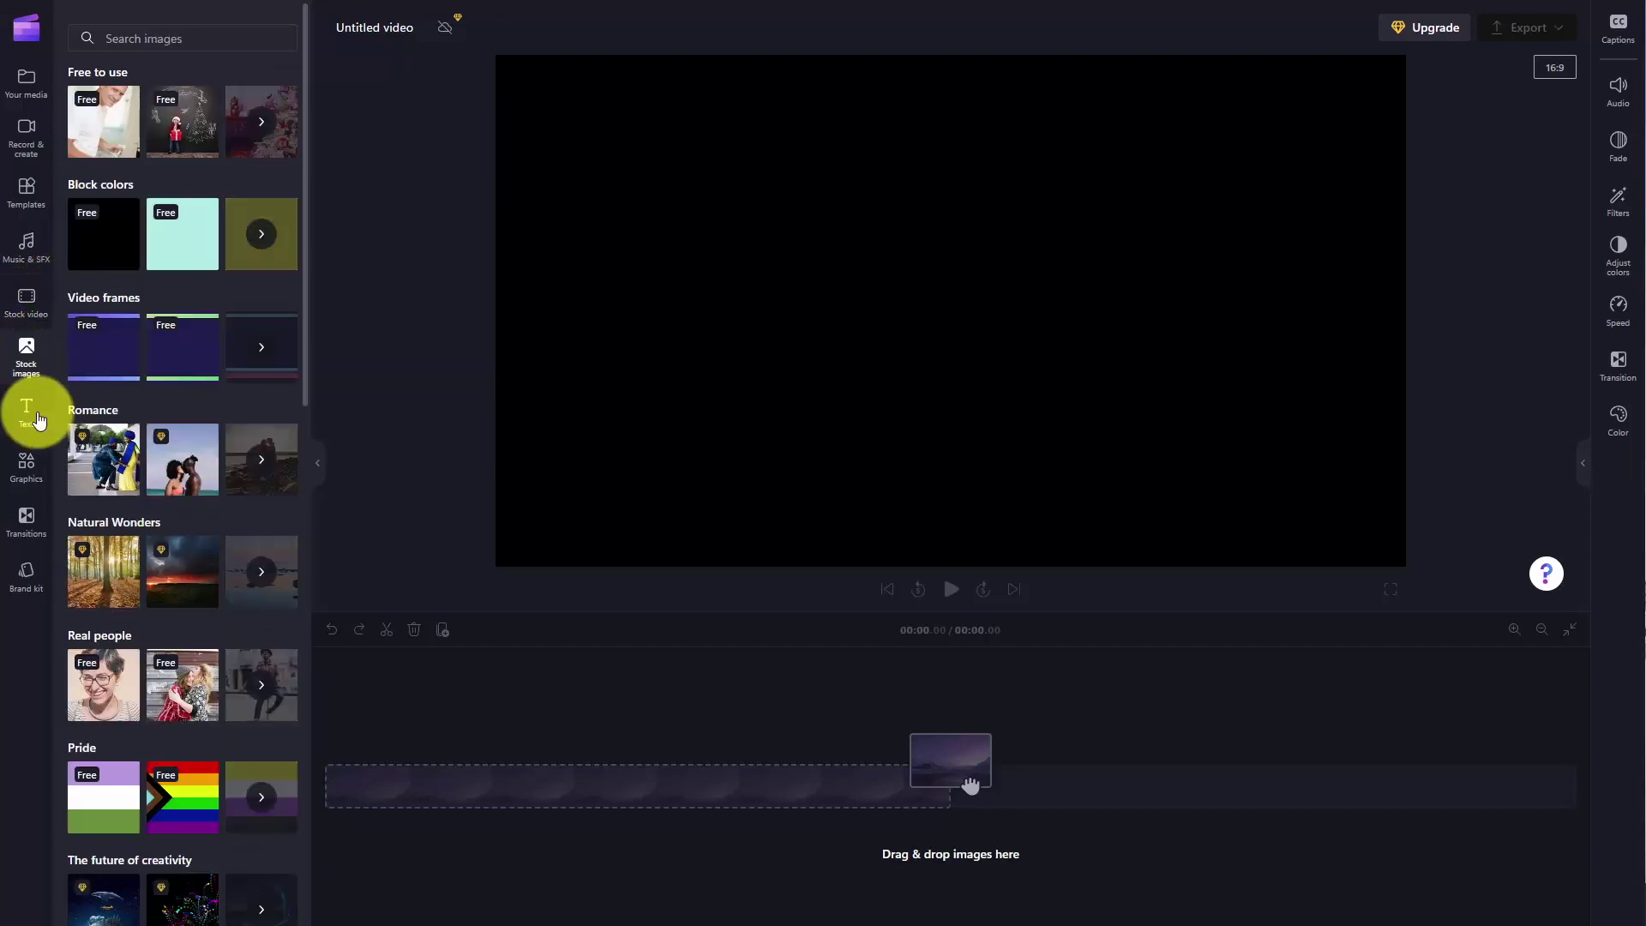
click(26, 469)
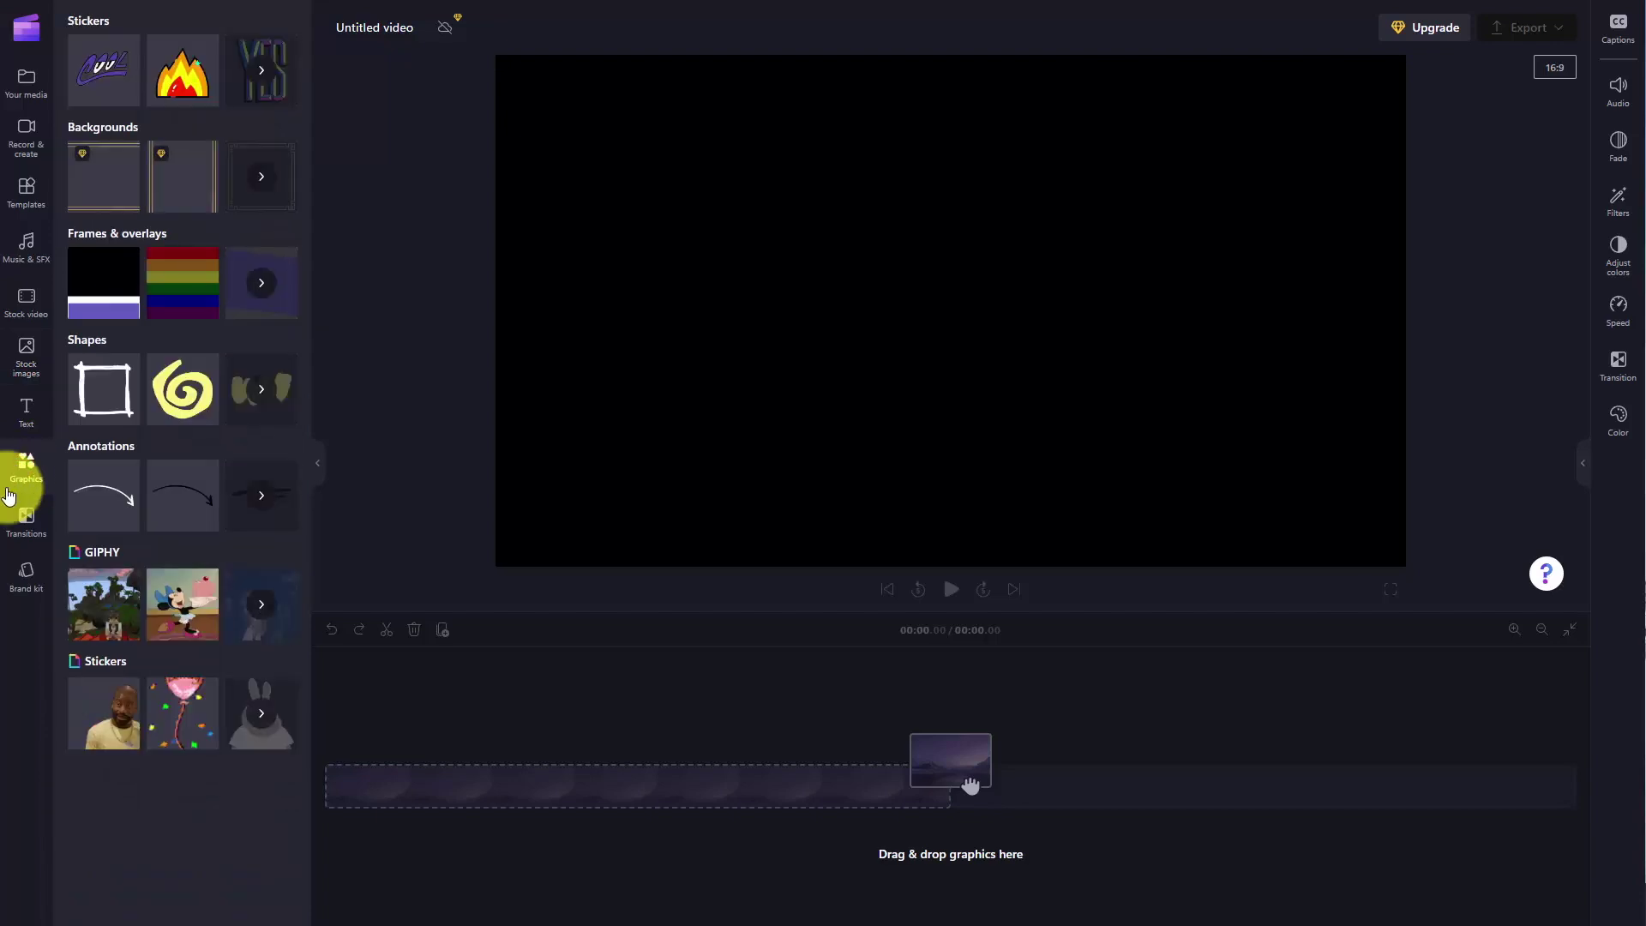
click(22, 525)
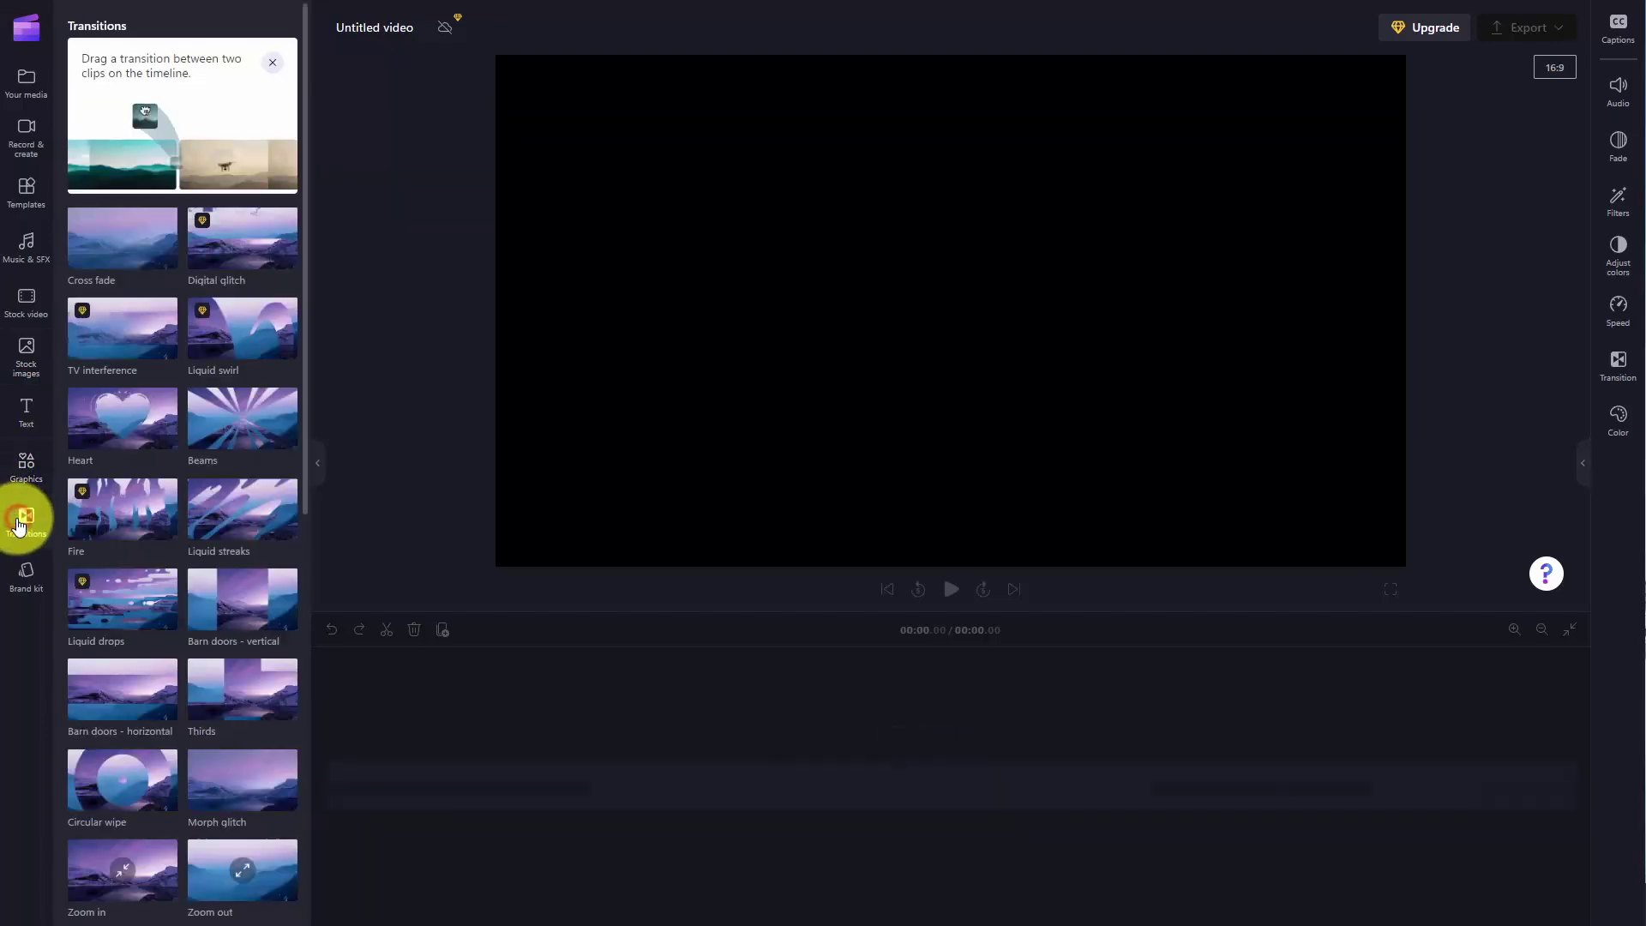
click(31, 581)
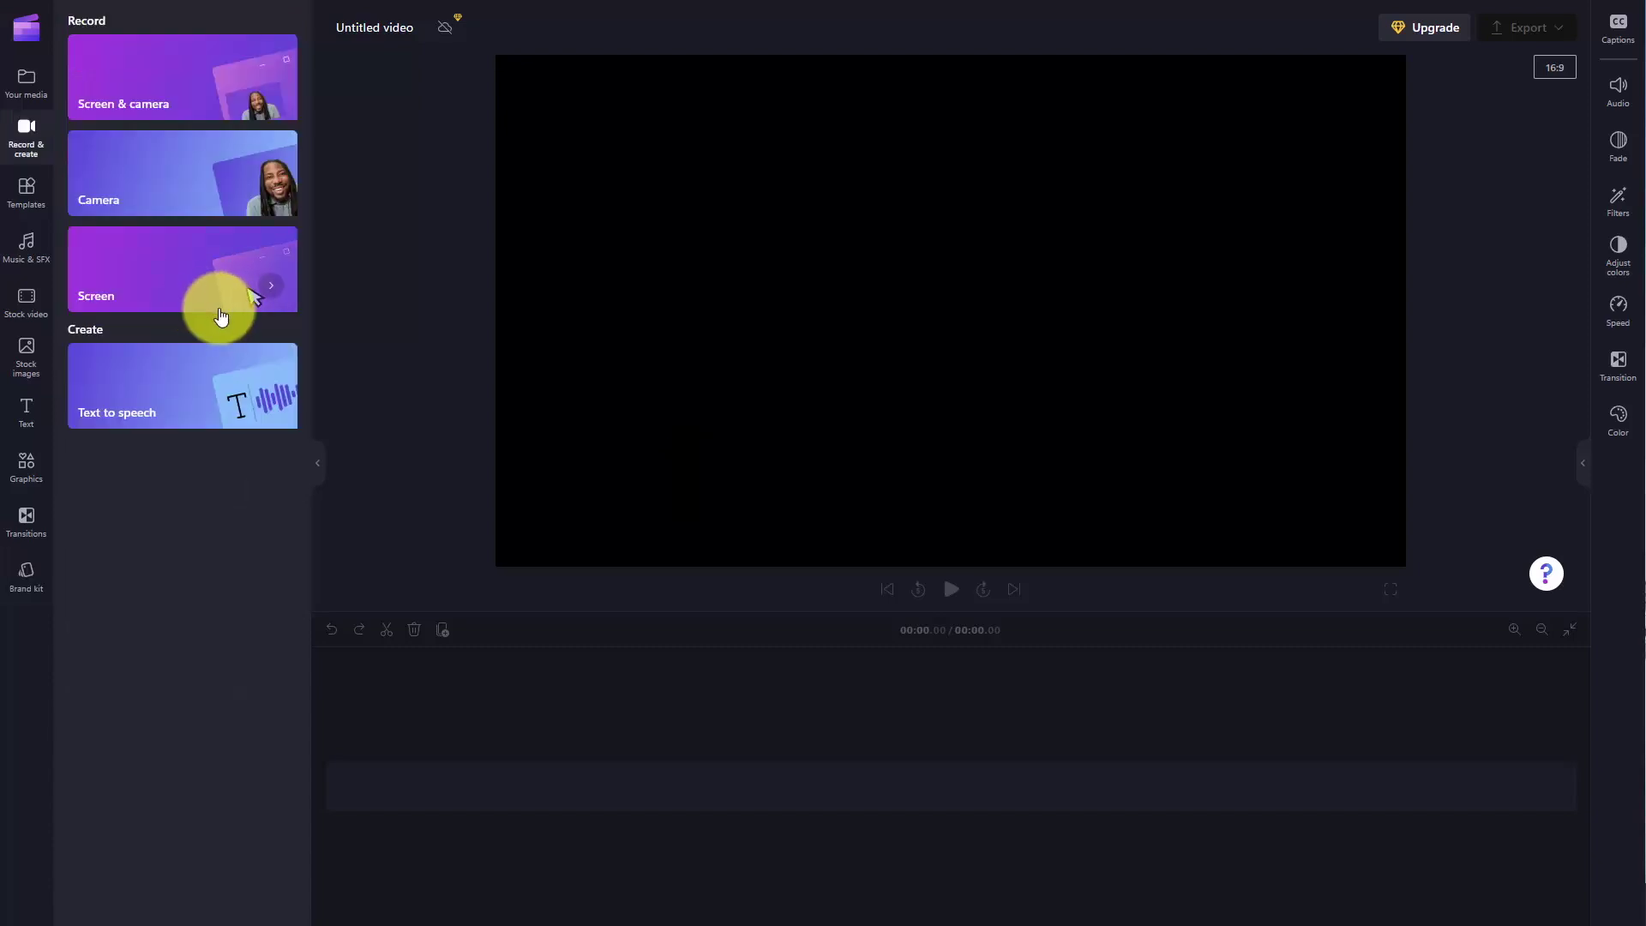
Preview text to speech for "Now is the time for all good men to come to the aid of their country." and request the desktop app
click(159, 395)
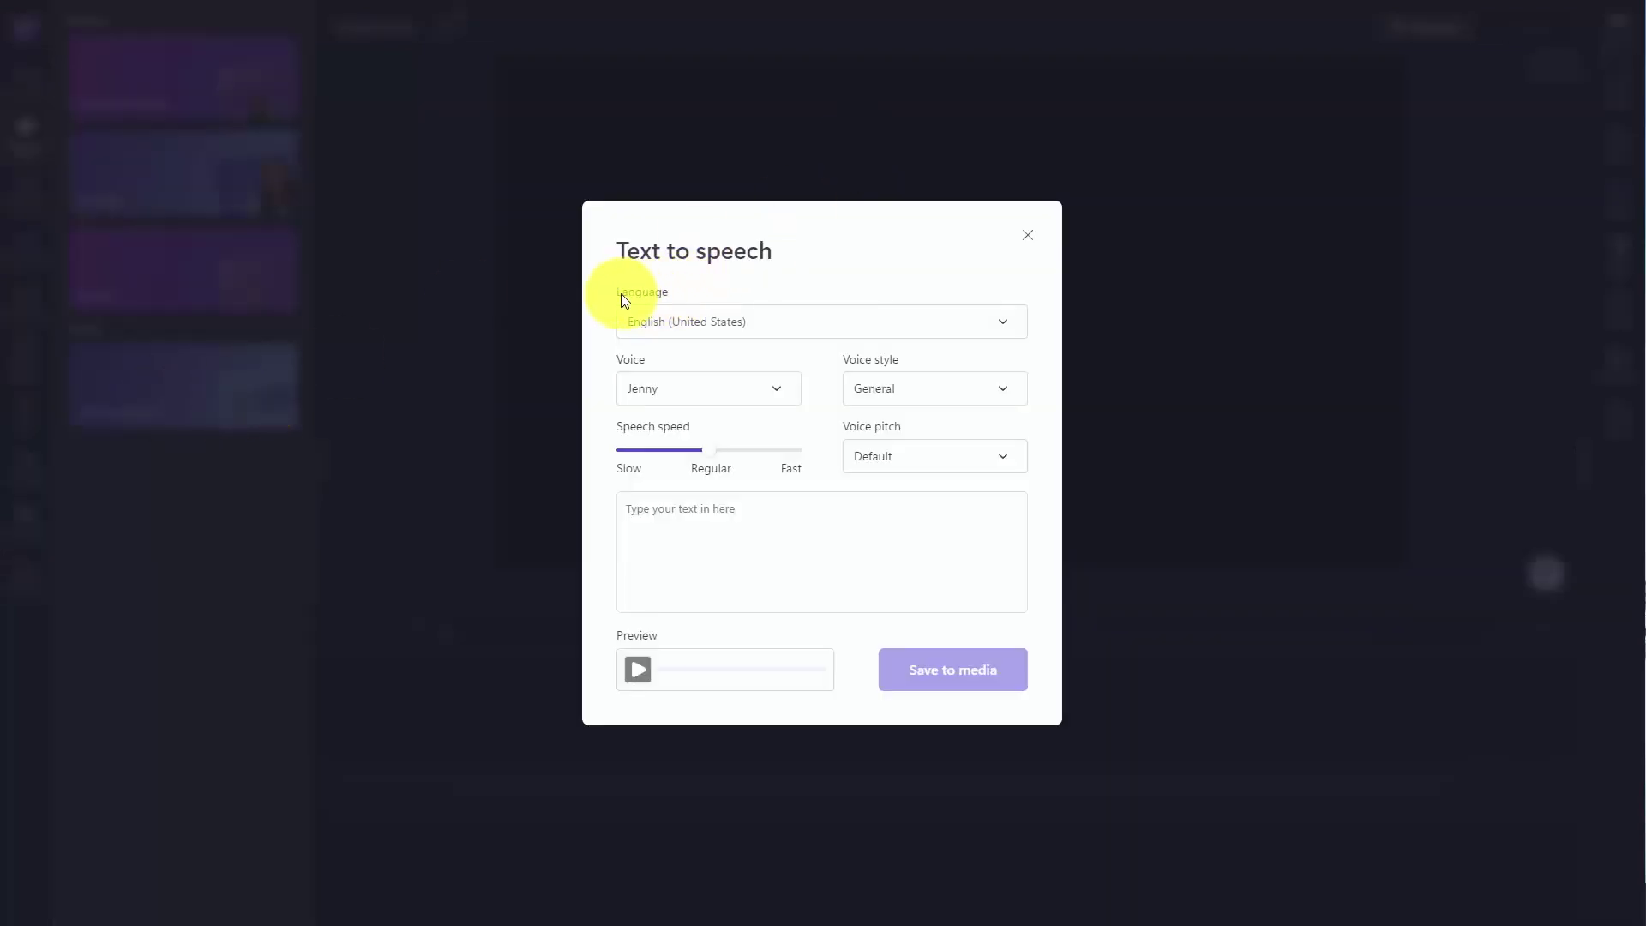
click(682, 519)
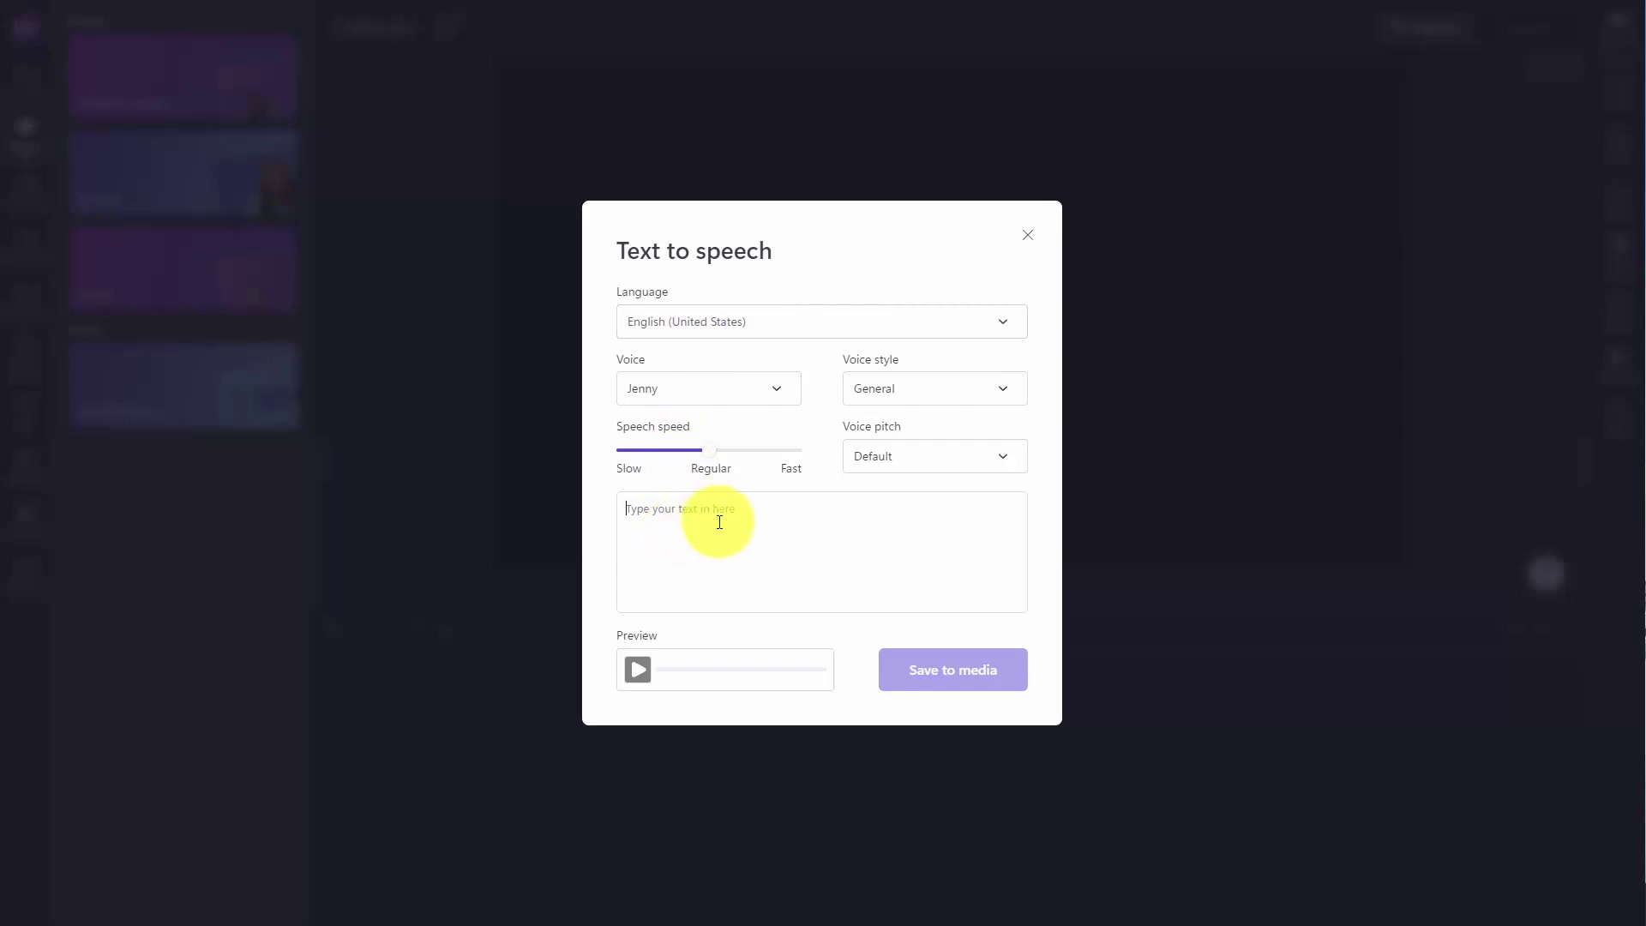
text(Now is the time for all good men to come to the aid of their country.)
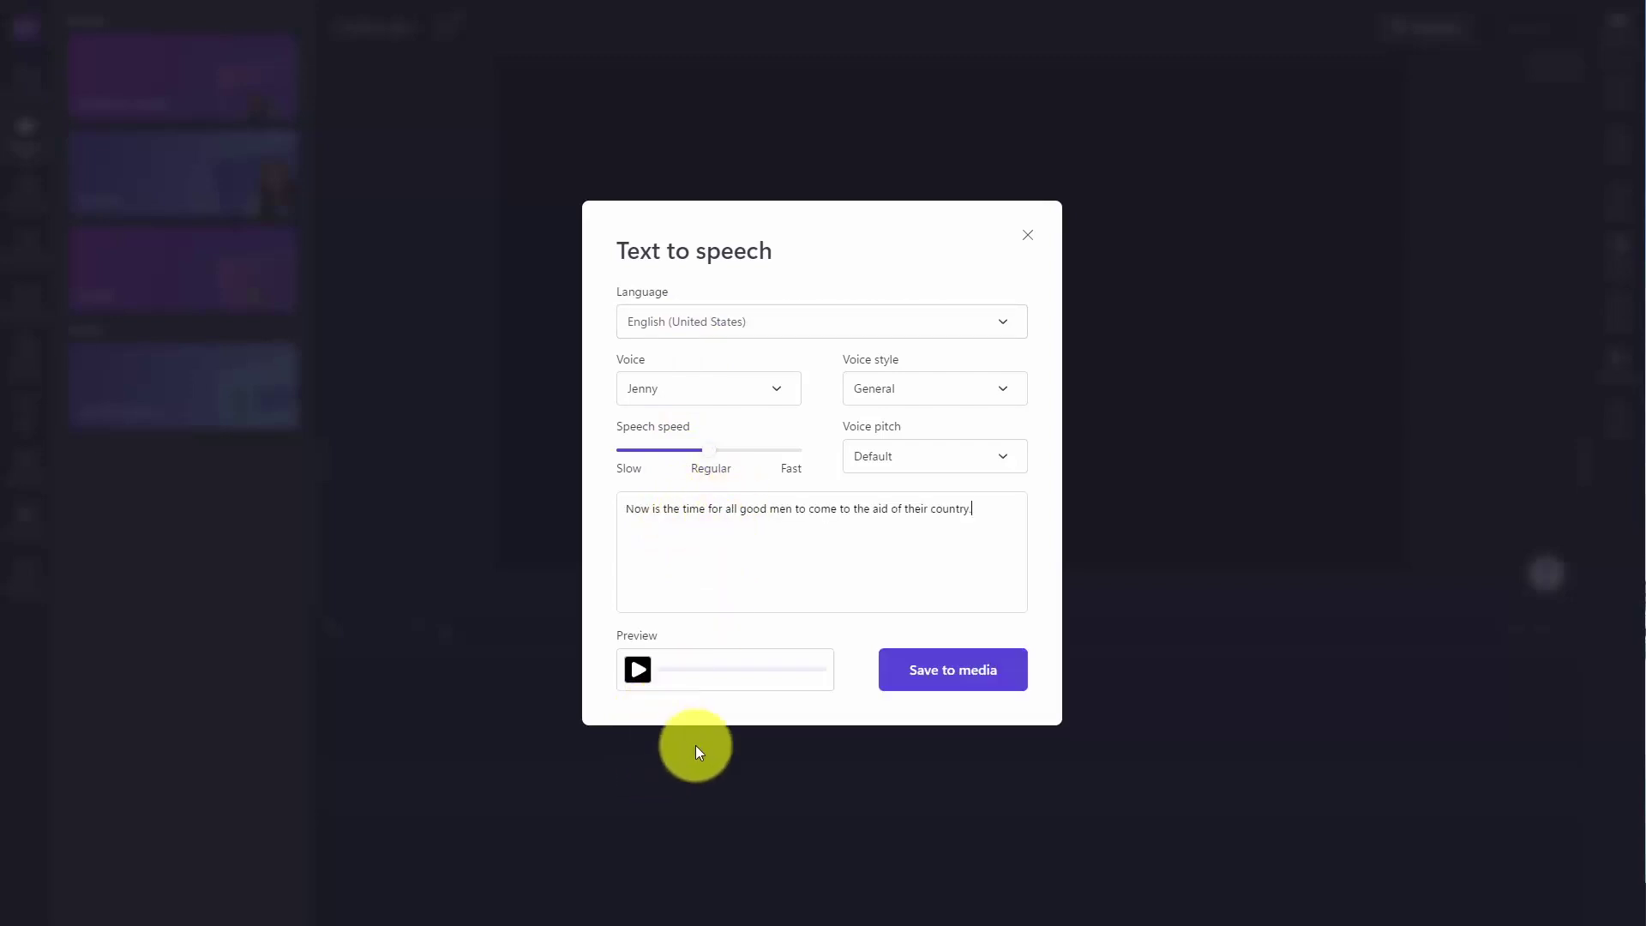
click(638, 670)
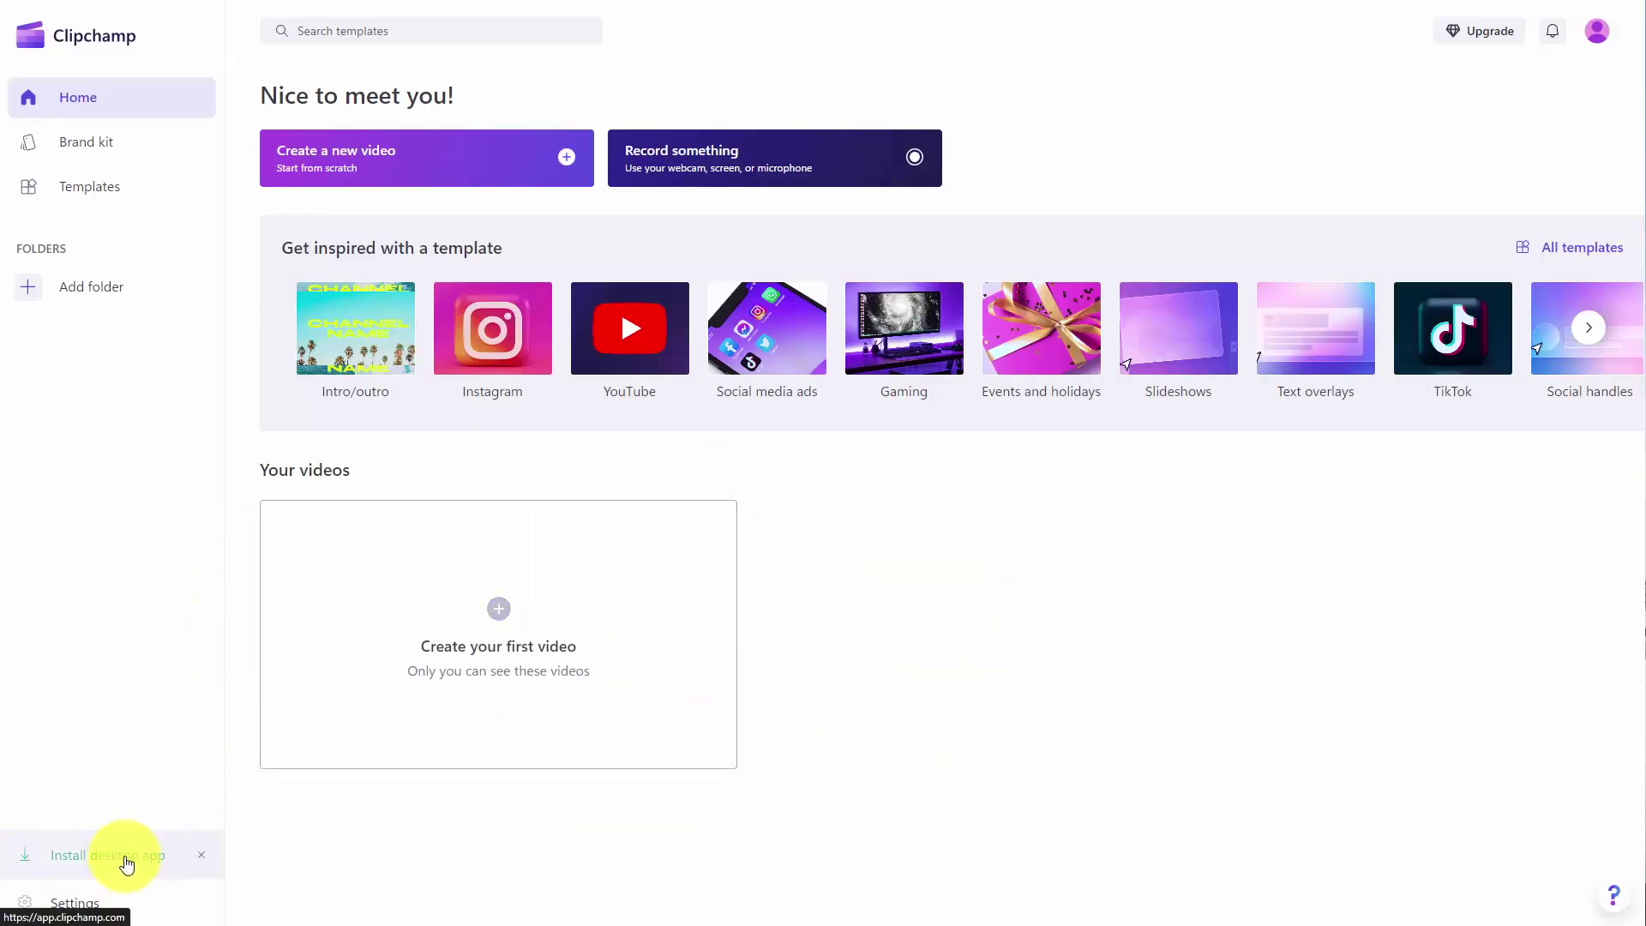
click(127, 858)
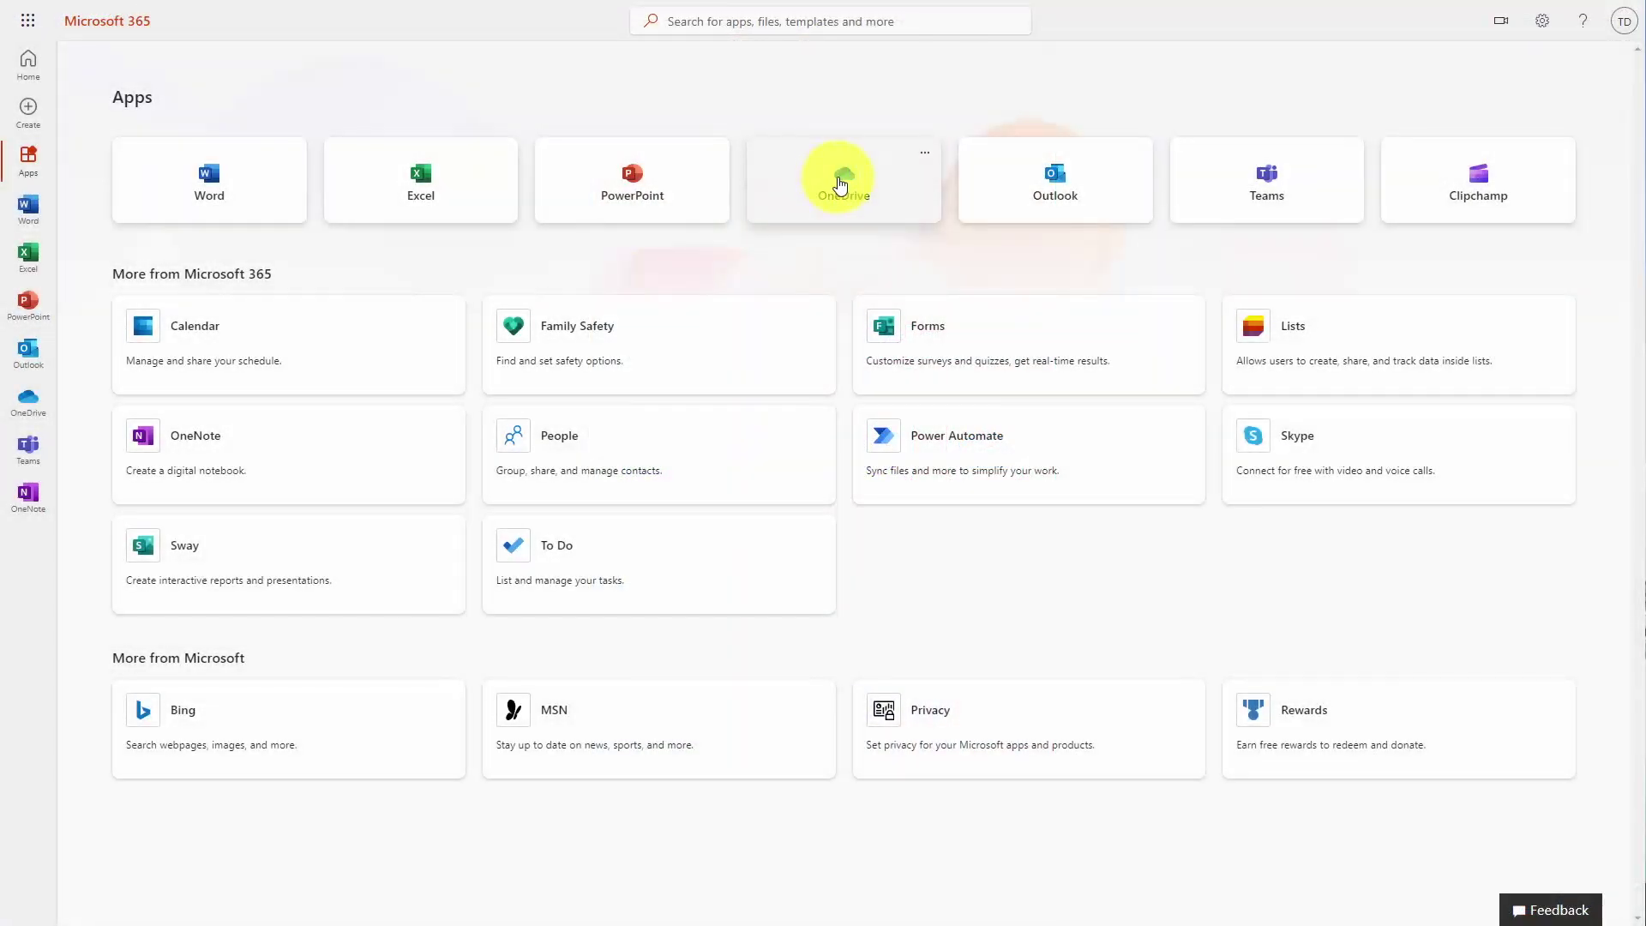
Switch to OneDrive from the Microsoft 365 apps page, dismiss the 100 GB storage offer and check the upload choices
click(840, 184)
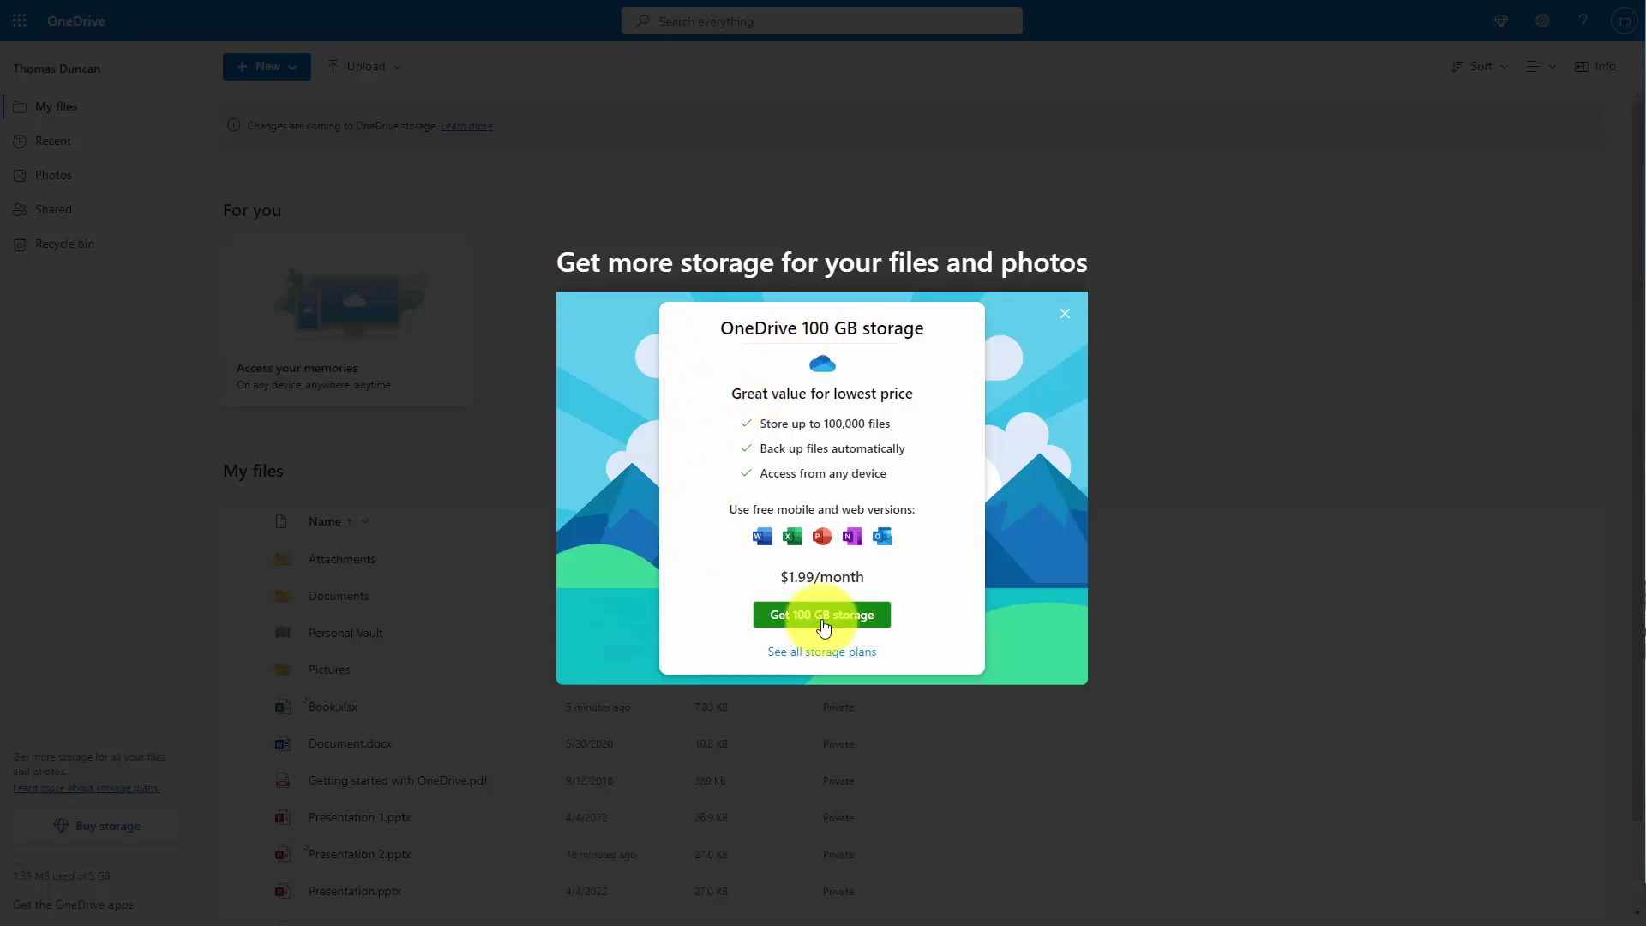
click(638, 535)
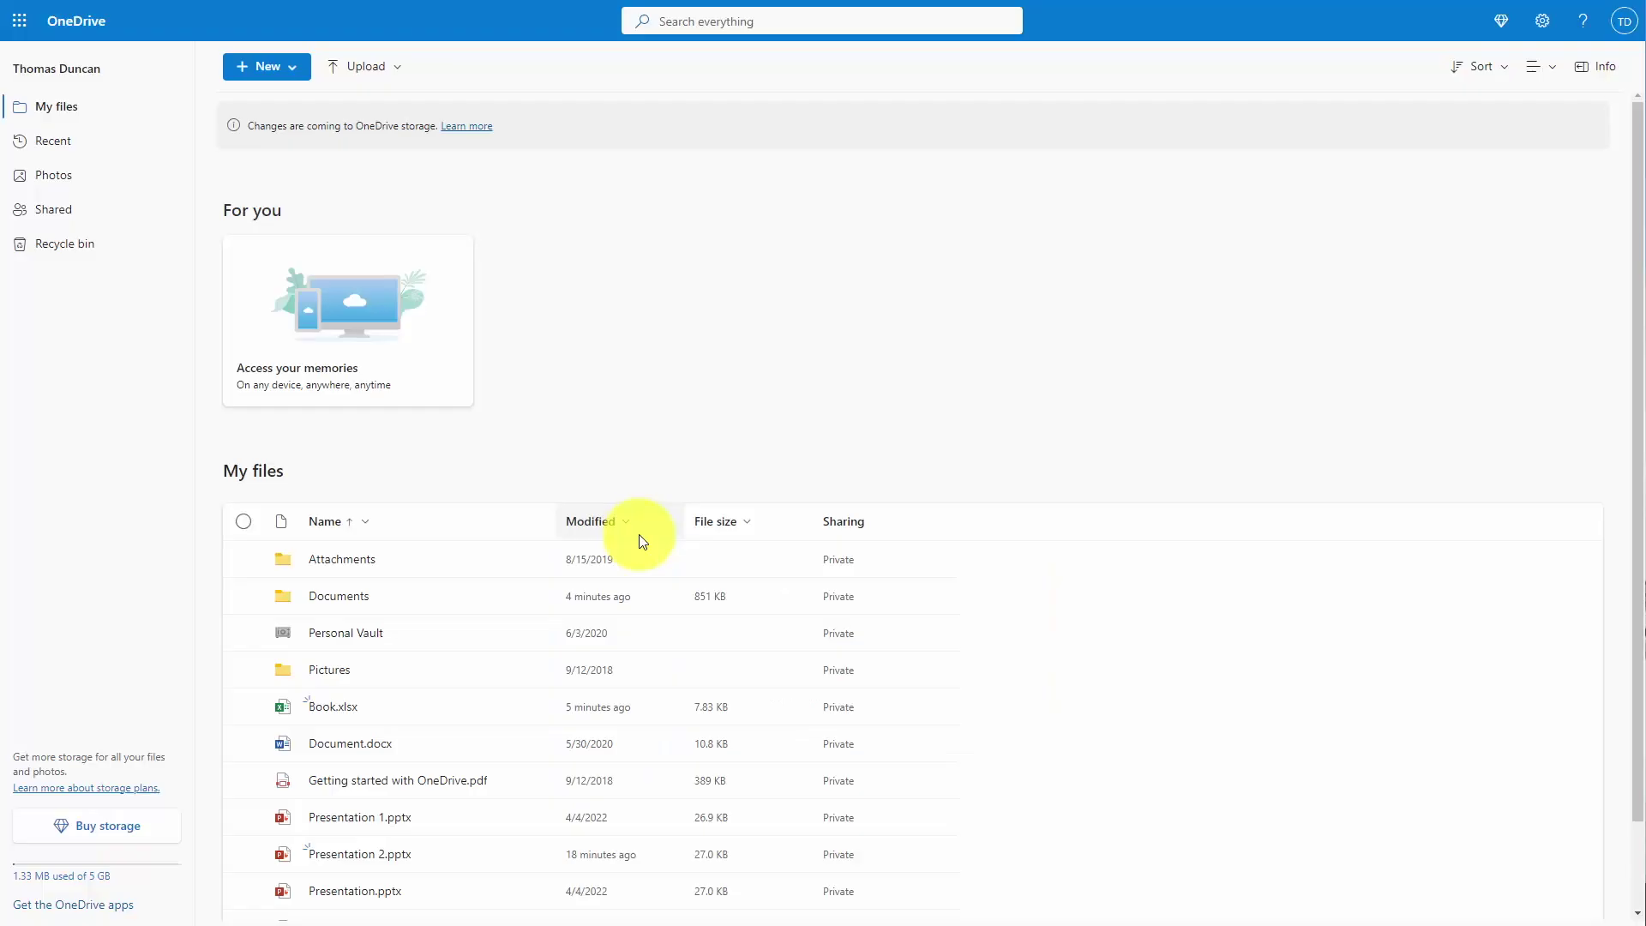
click(368, 66)
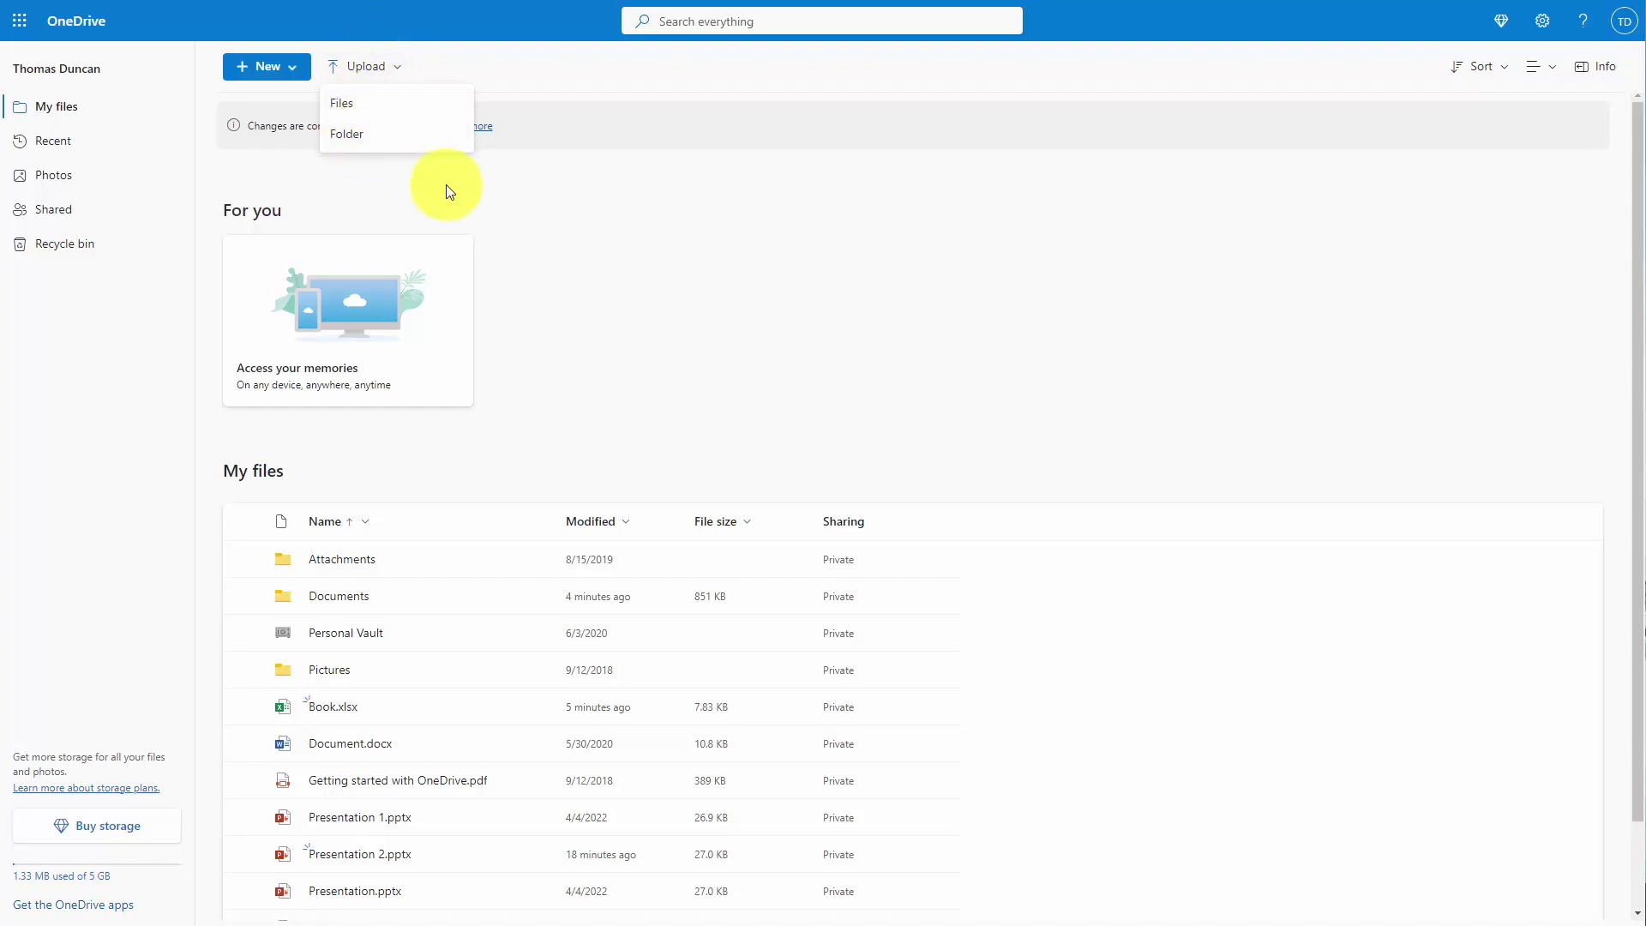
click(448, 49)
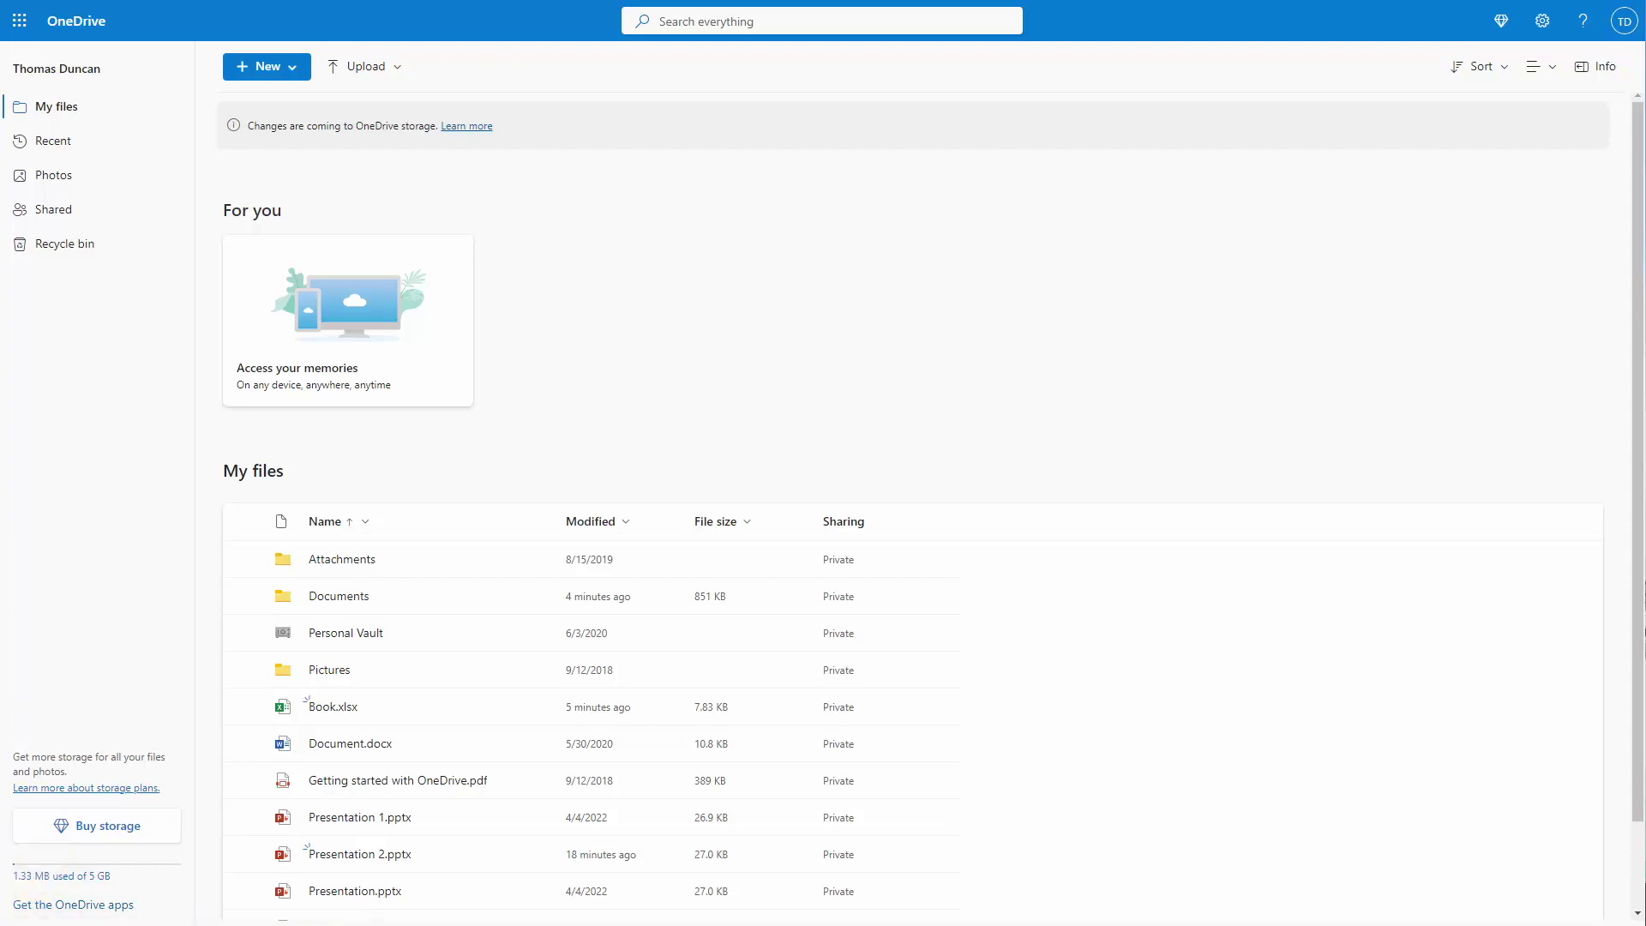
View the recently opened OneDrive files, return to My files and open the OneDrive settings options
click(62, 149)
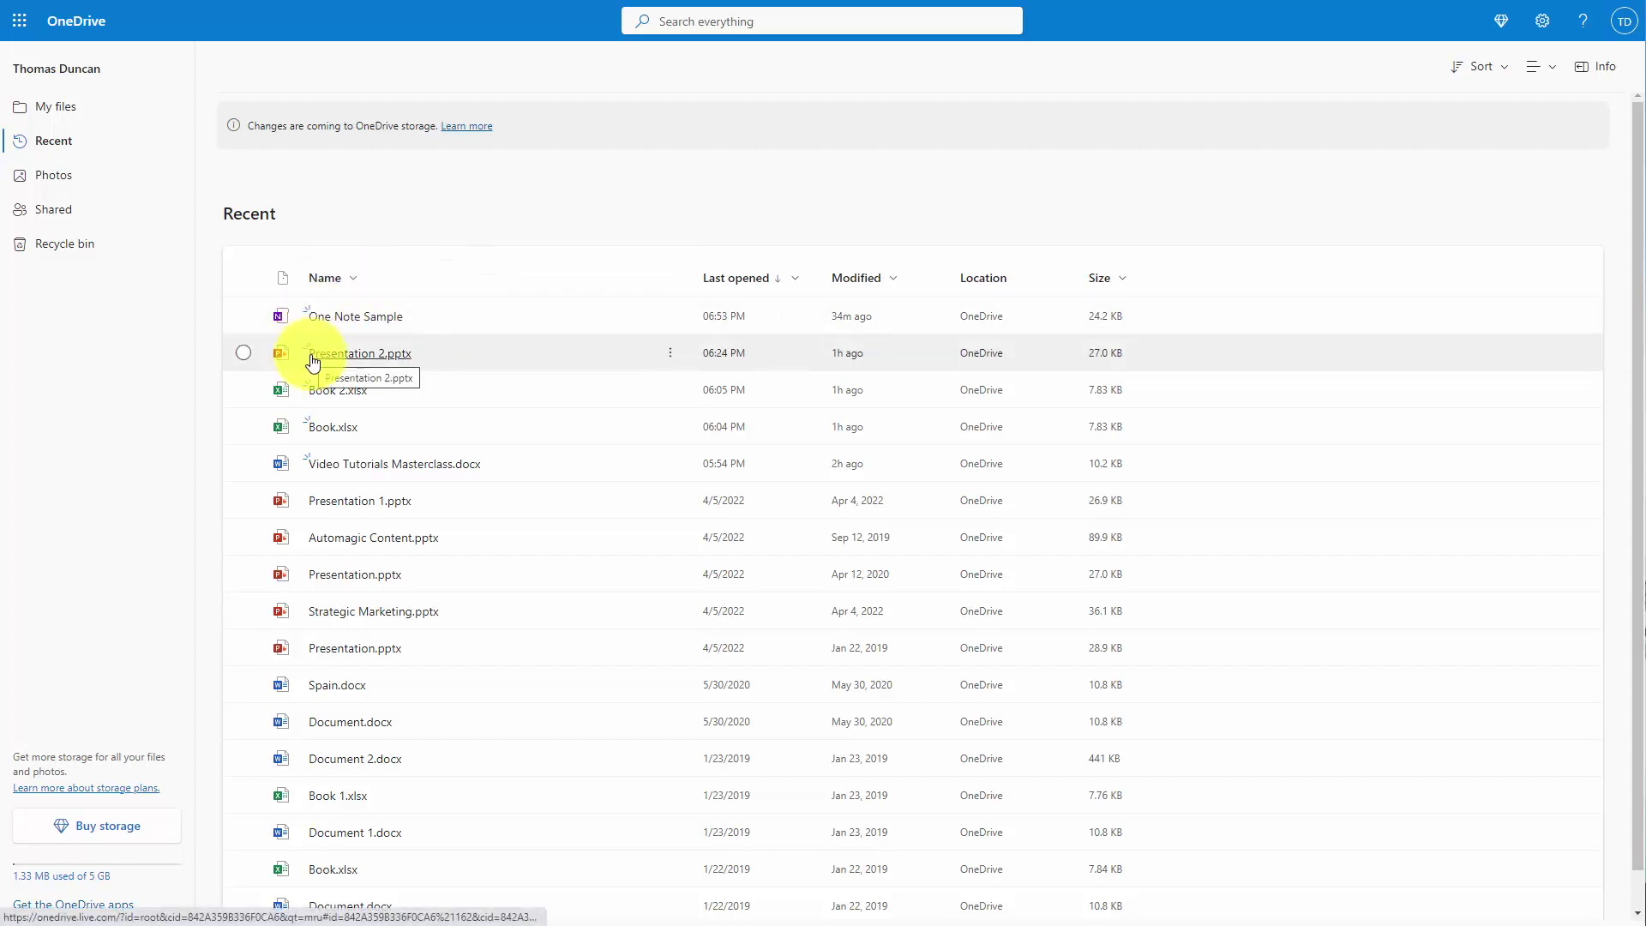
key(alt+Left)
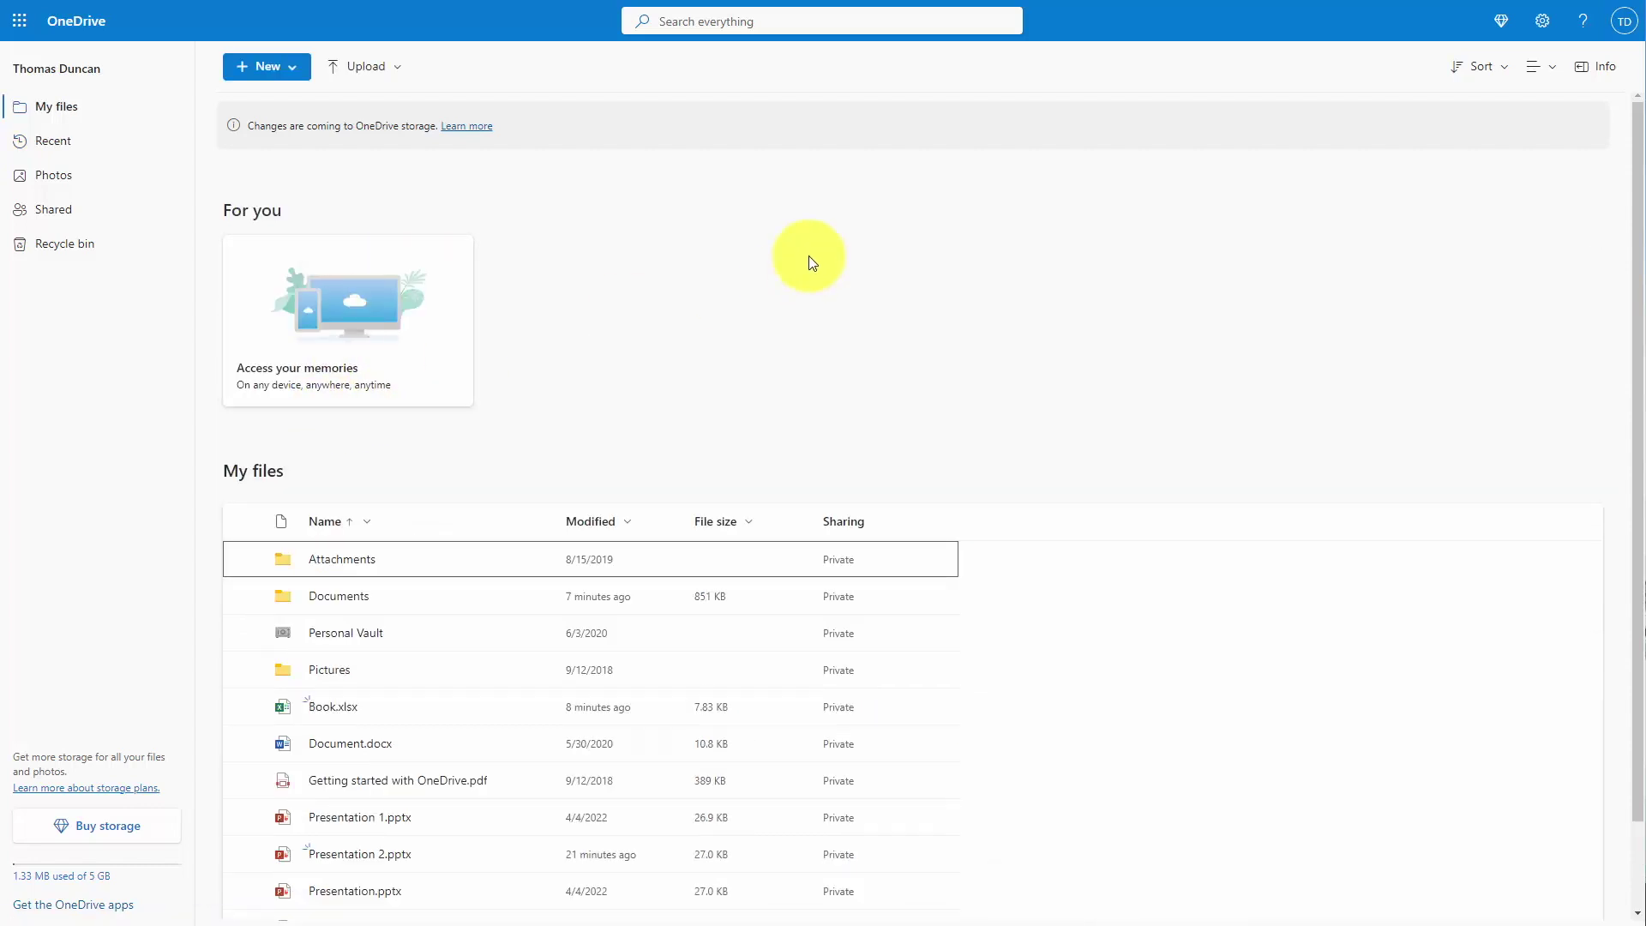
click(1543, 22)
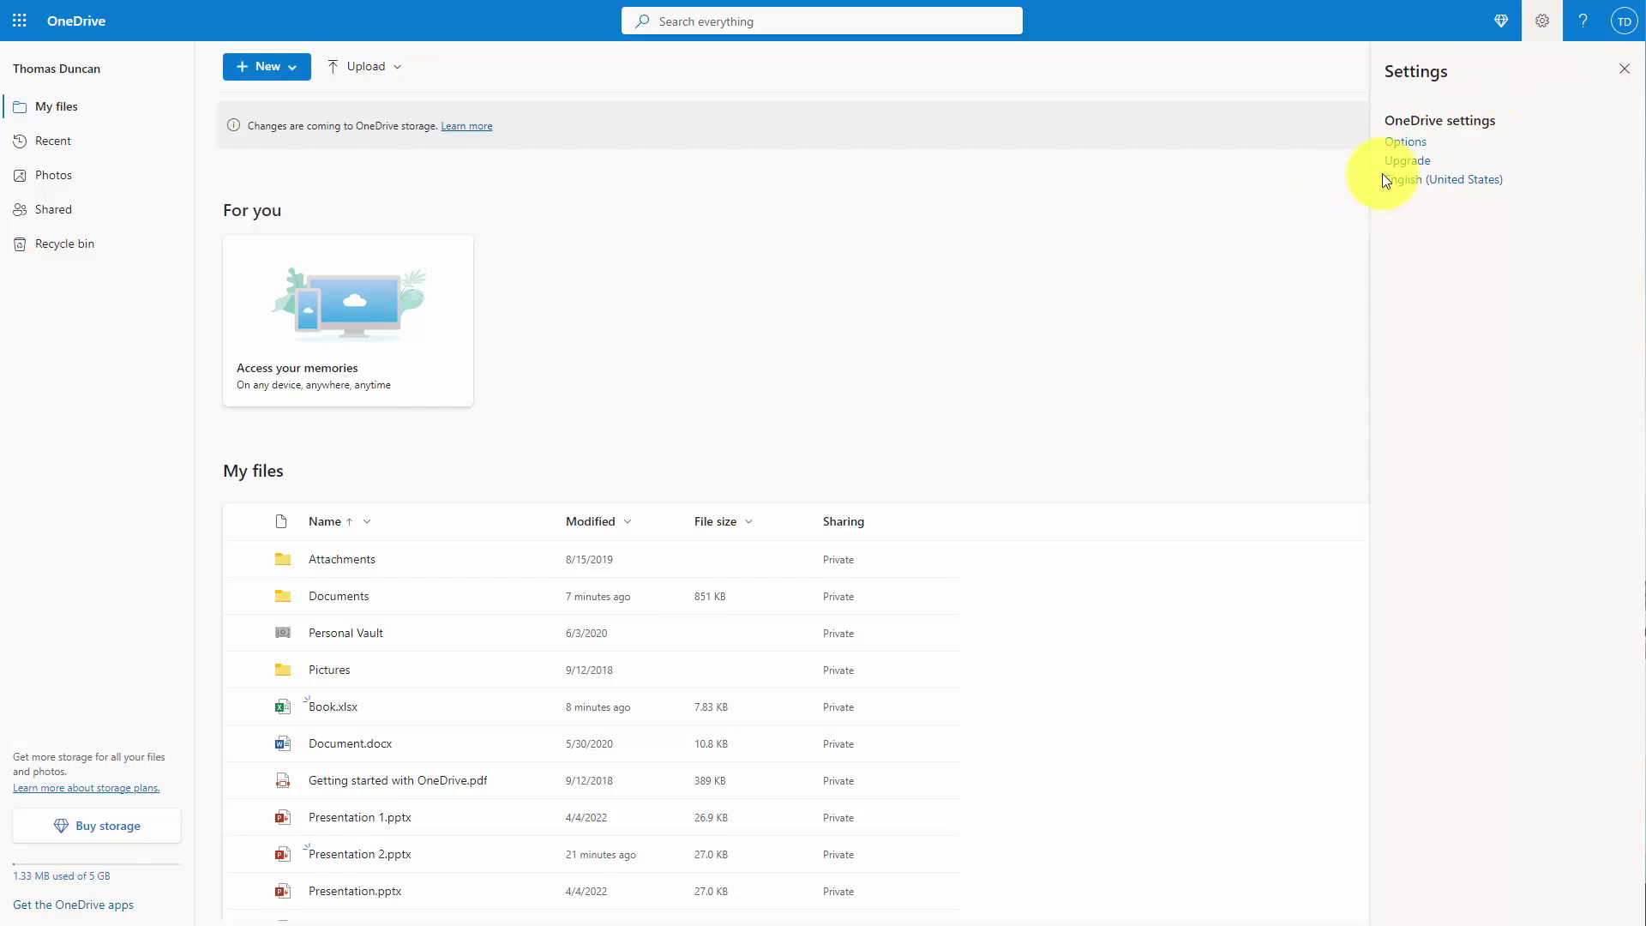
click(1398, 144)
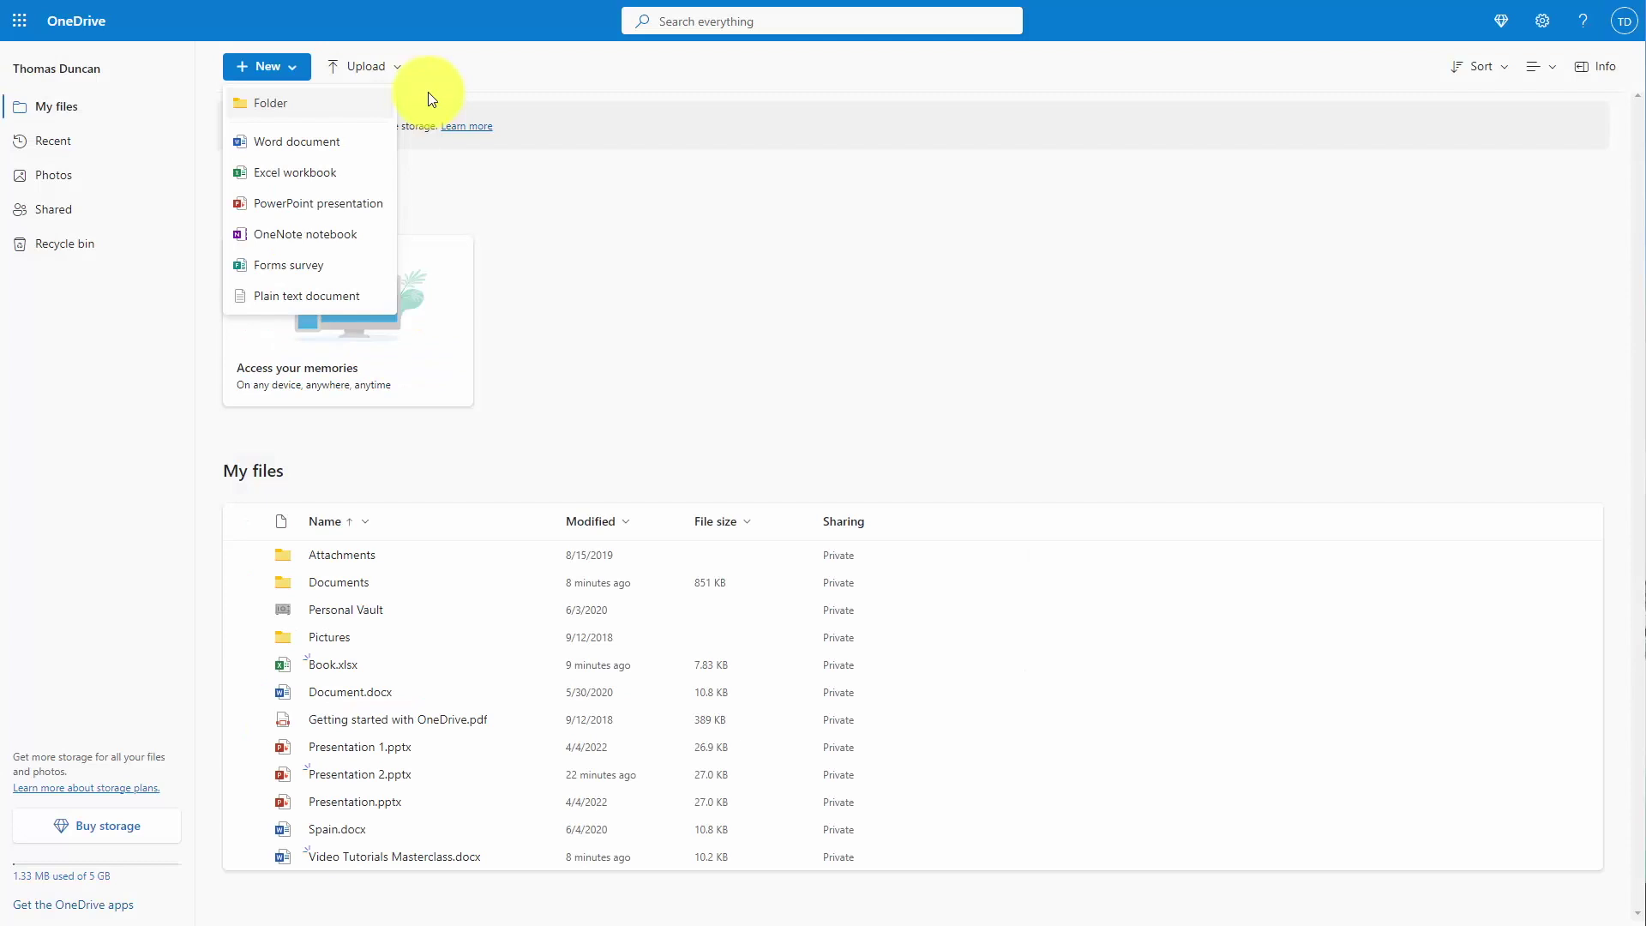
Review the file types that can be created in My files and open the available actions for Book.xlsx
key(Down)
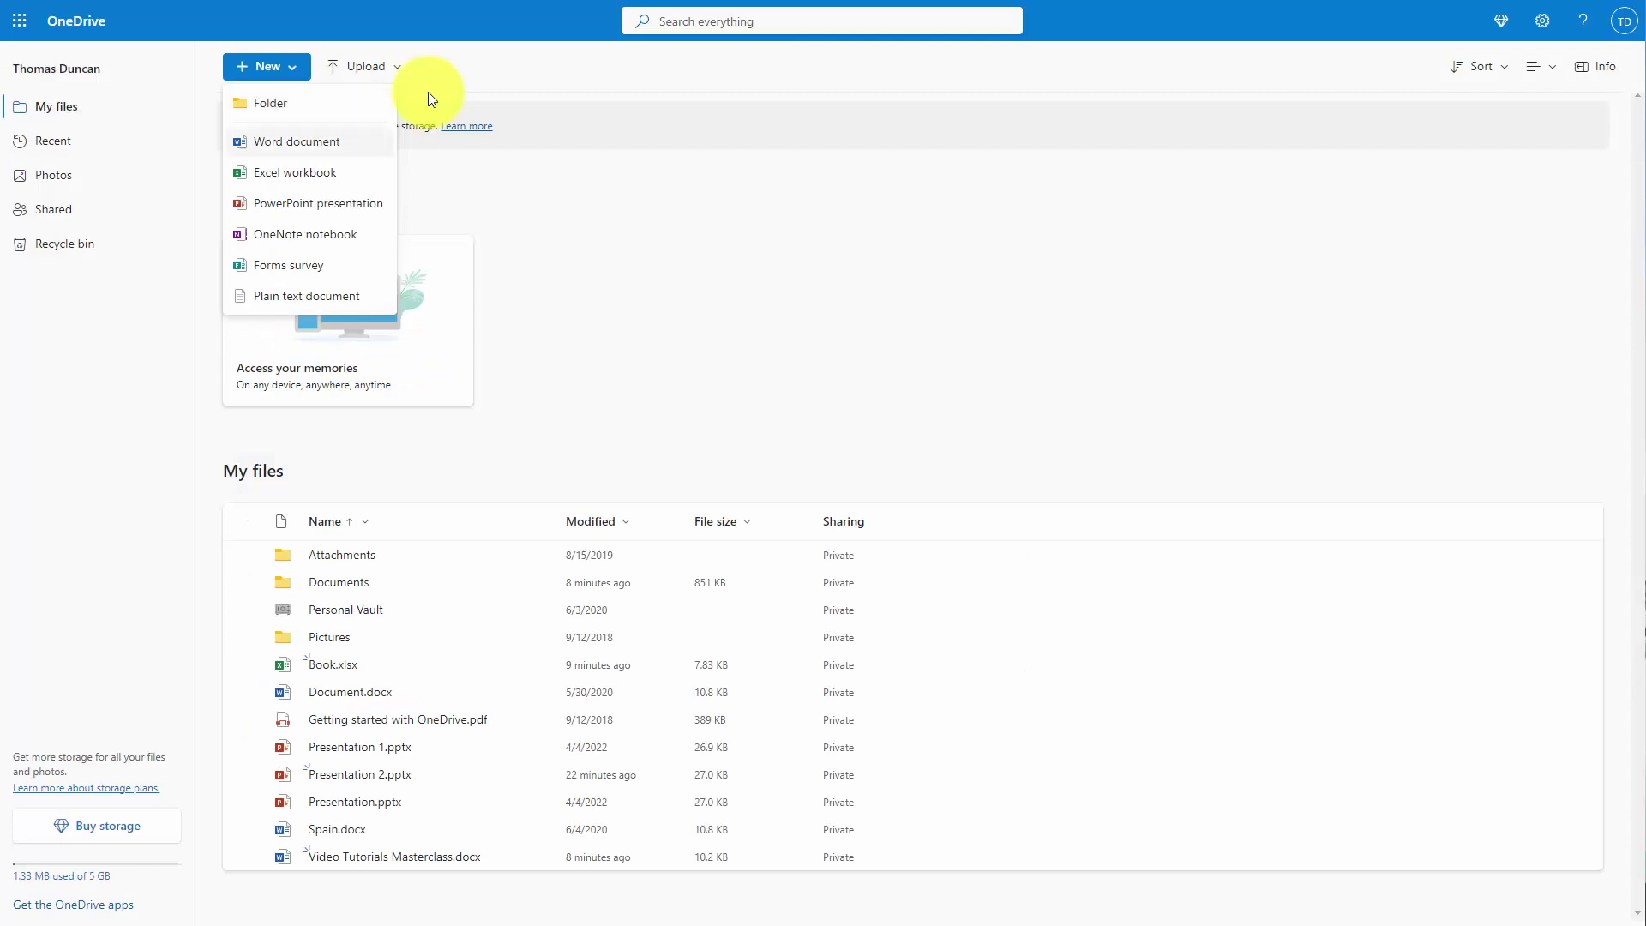
key(Down)
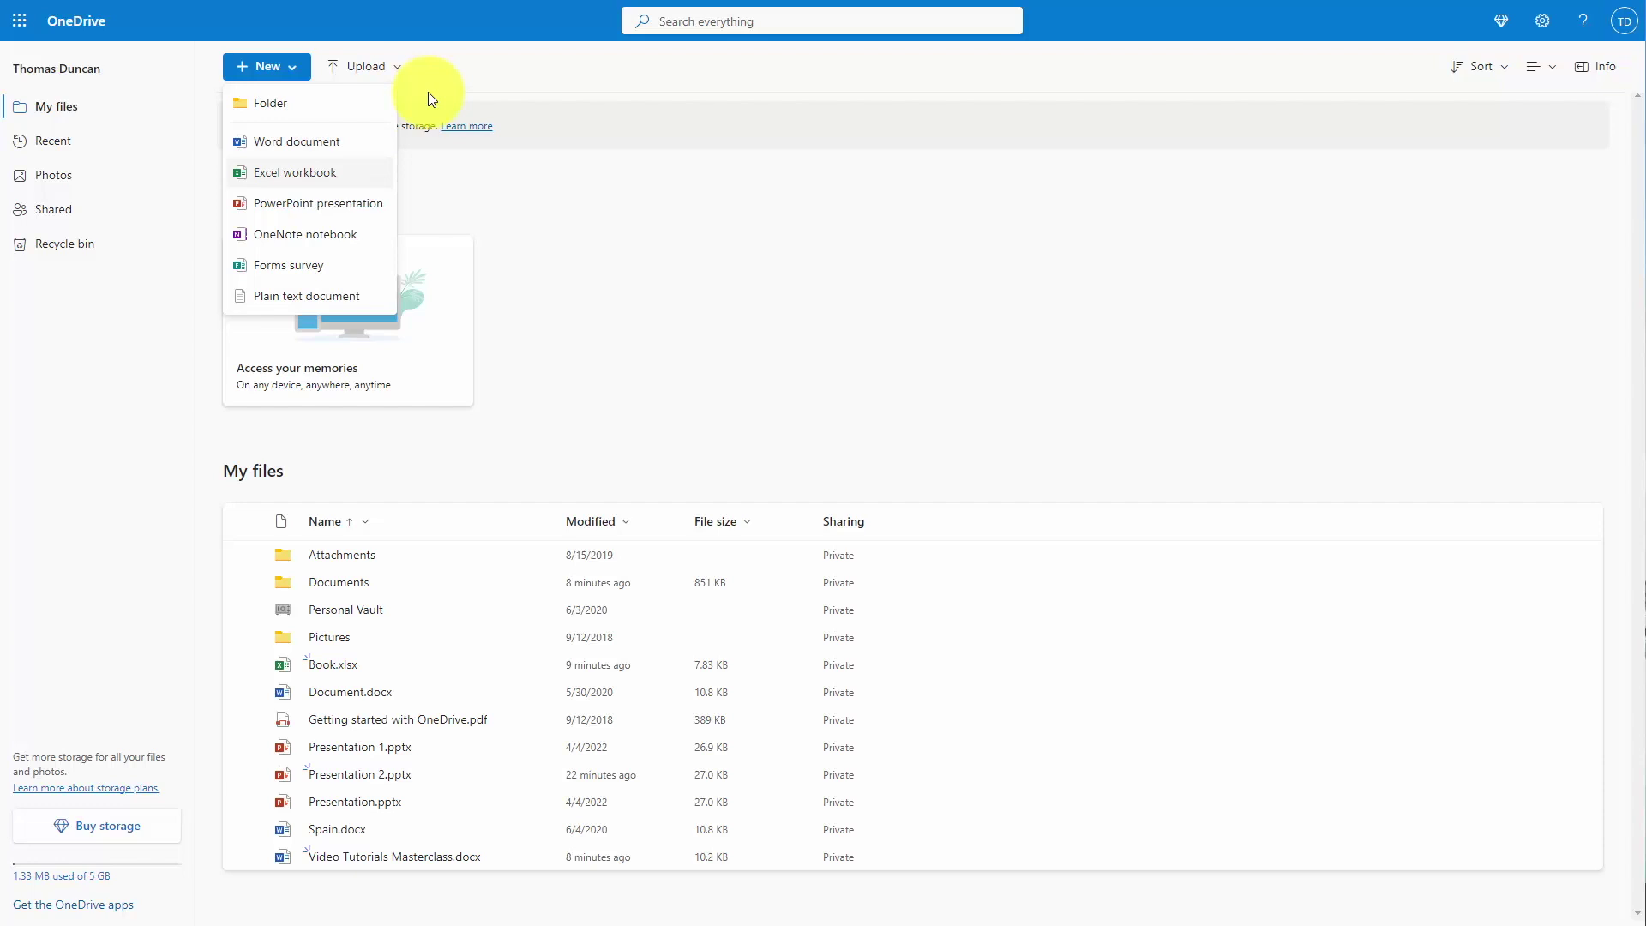
click(429, 93)
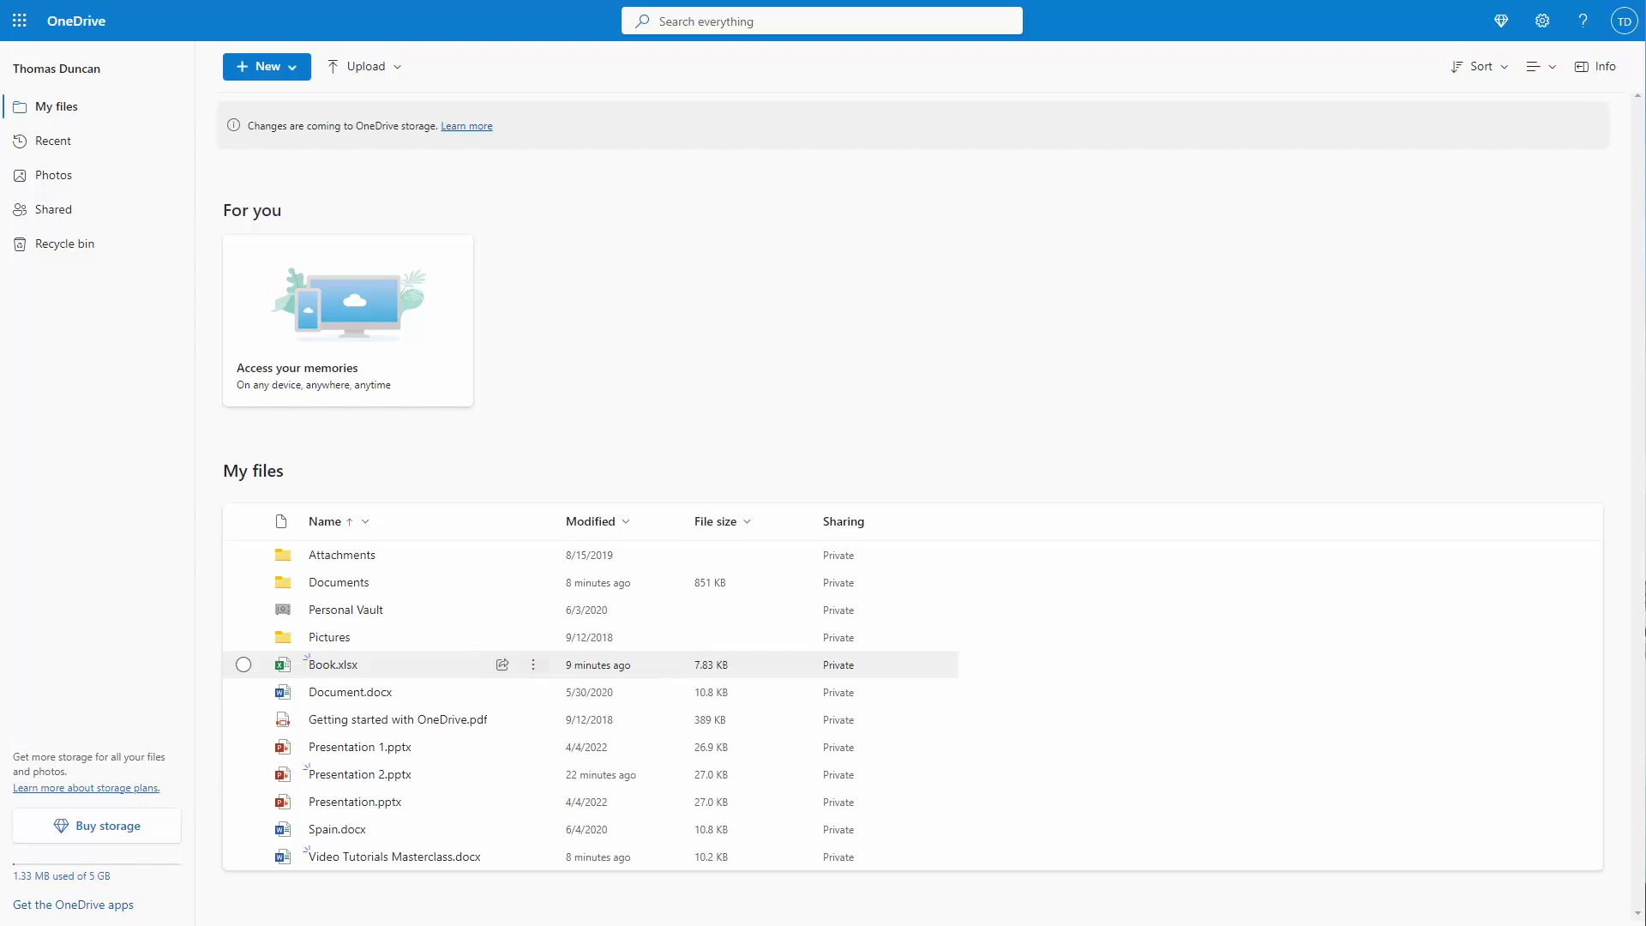
click(533, 665)
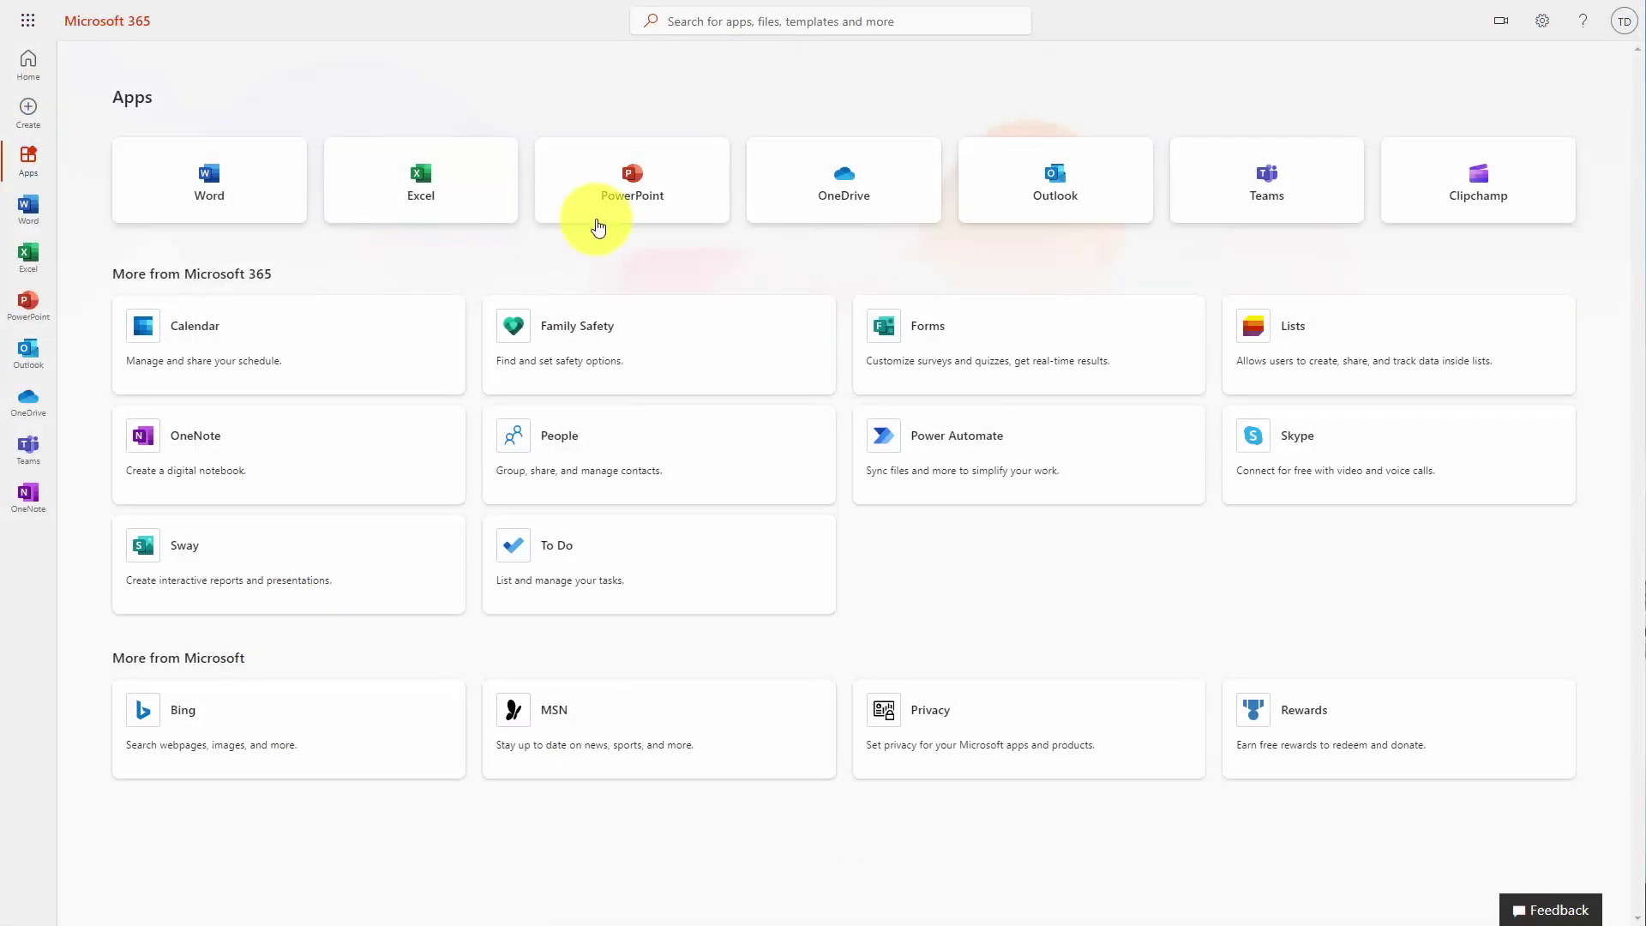
Switch to PowerPoint, view the full theme gallery and create a new blank presentation
click(630, 178)
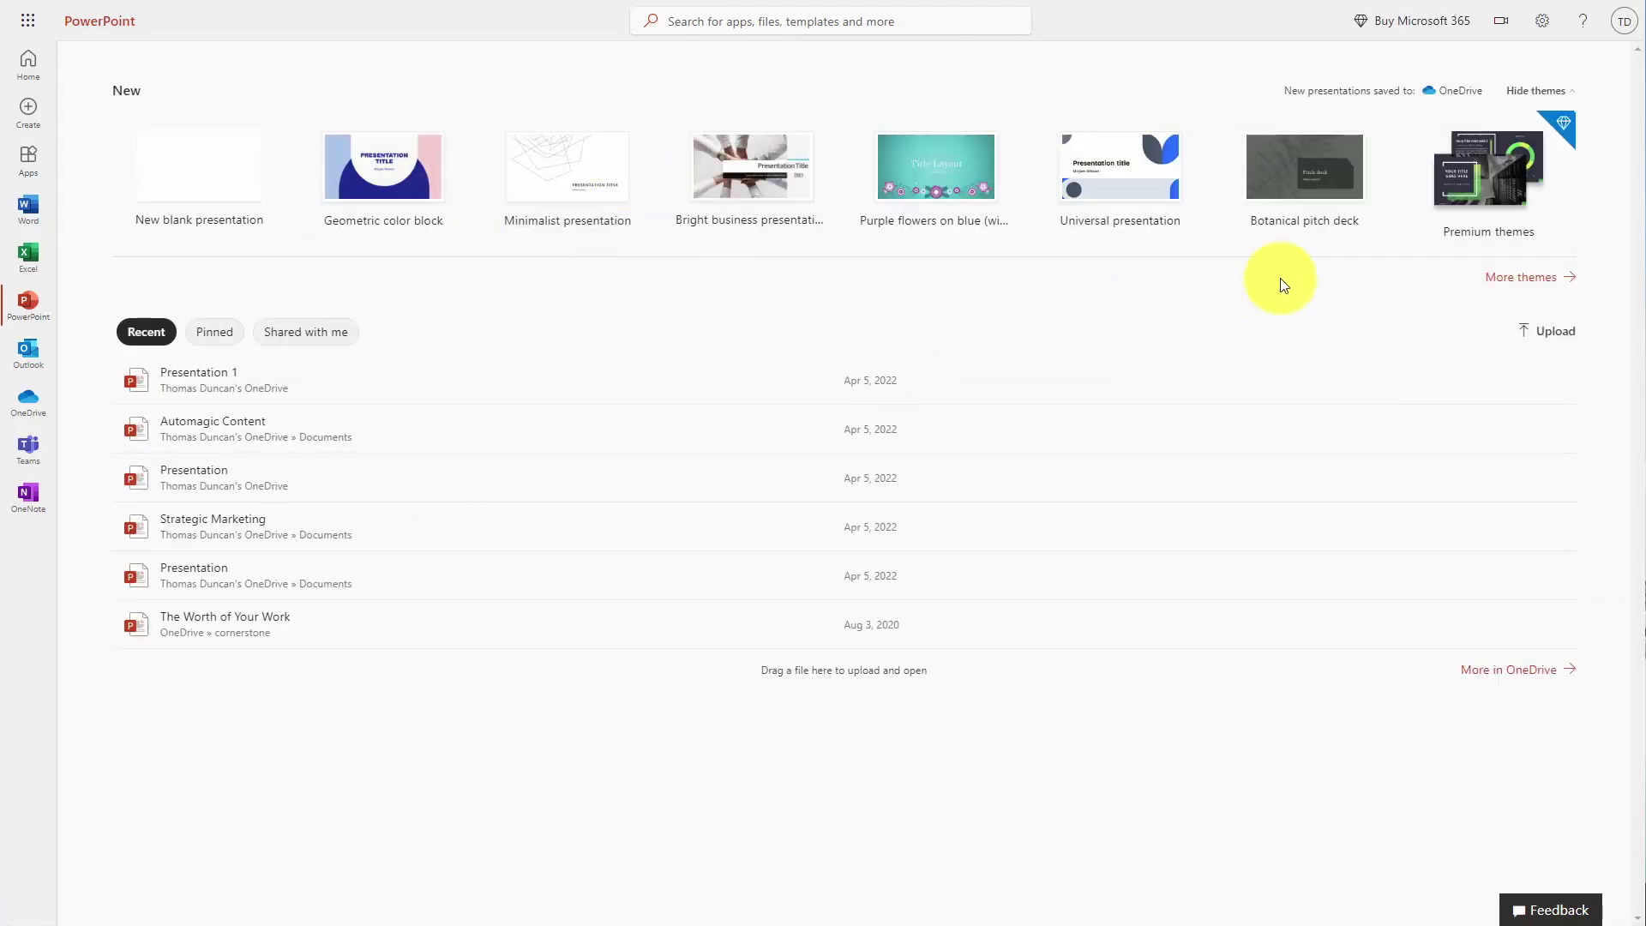
click(1508, 277)
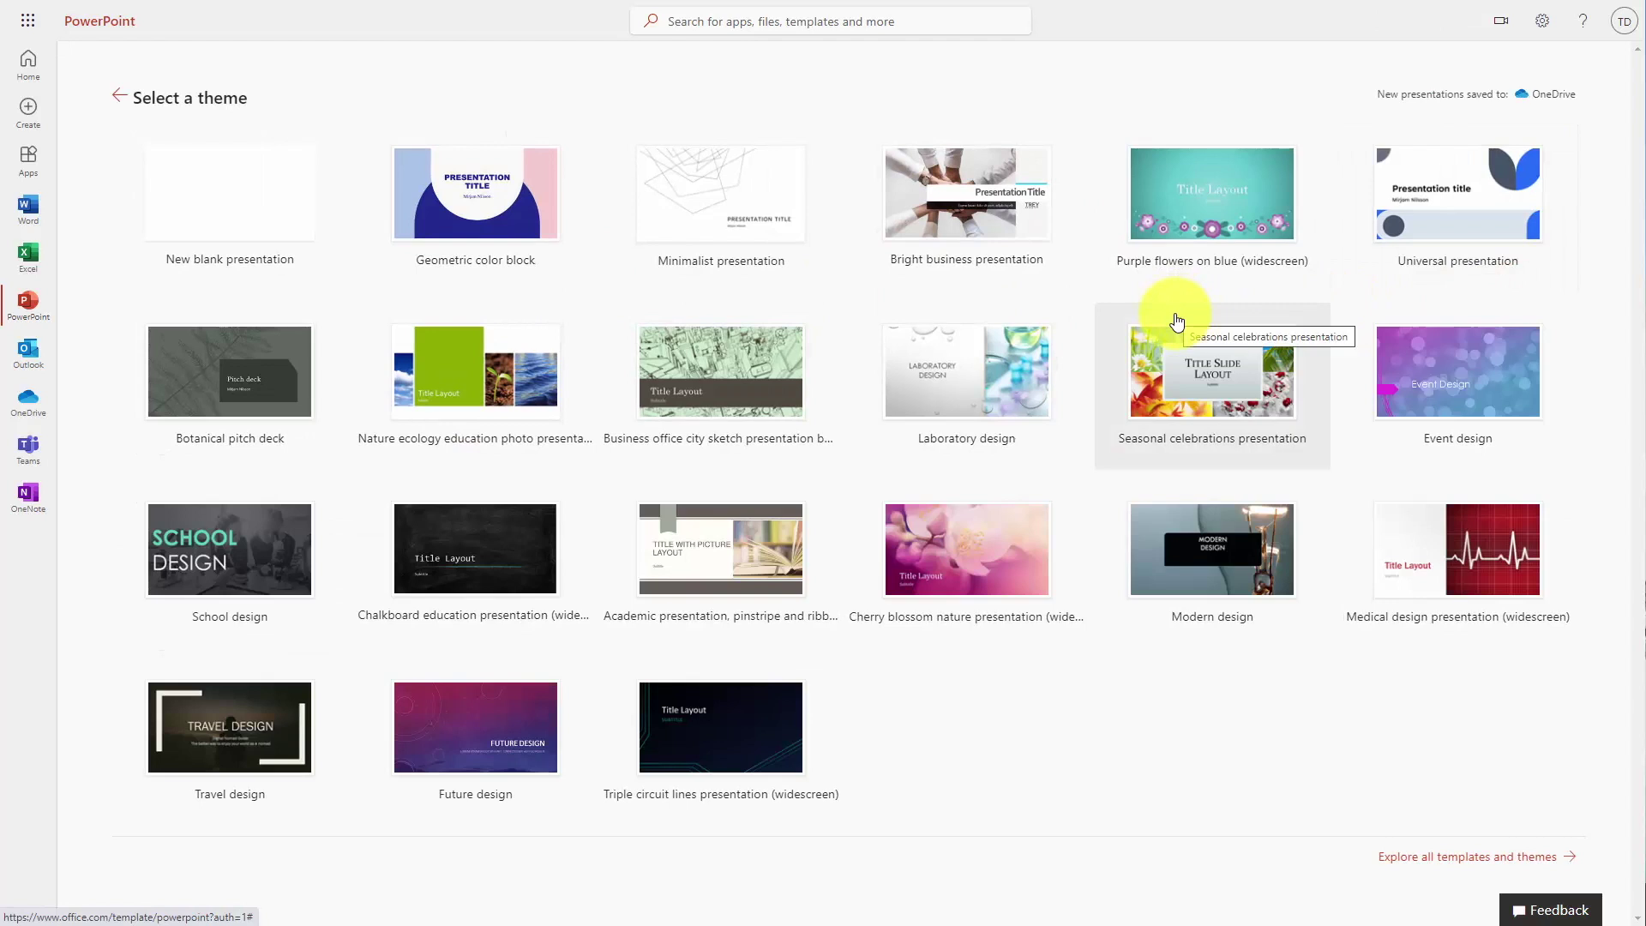
click(215, 219)
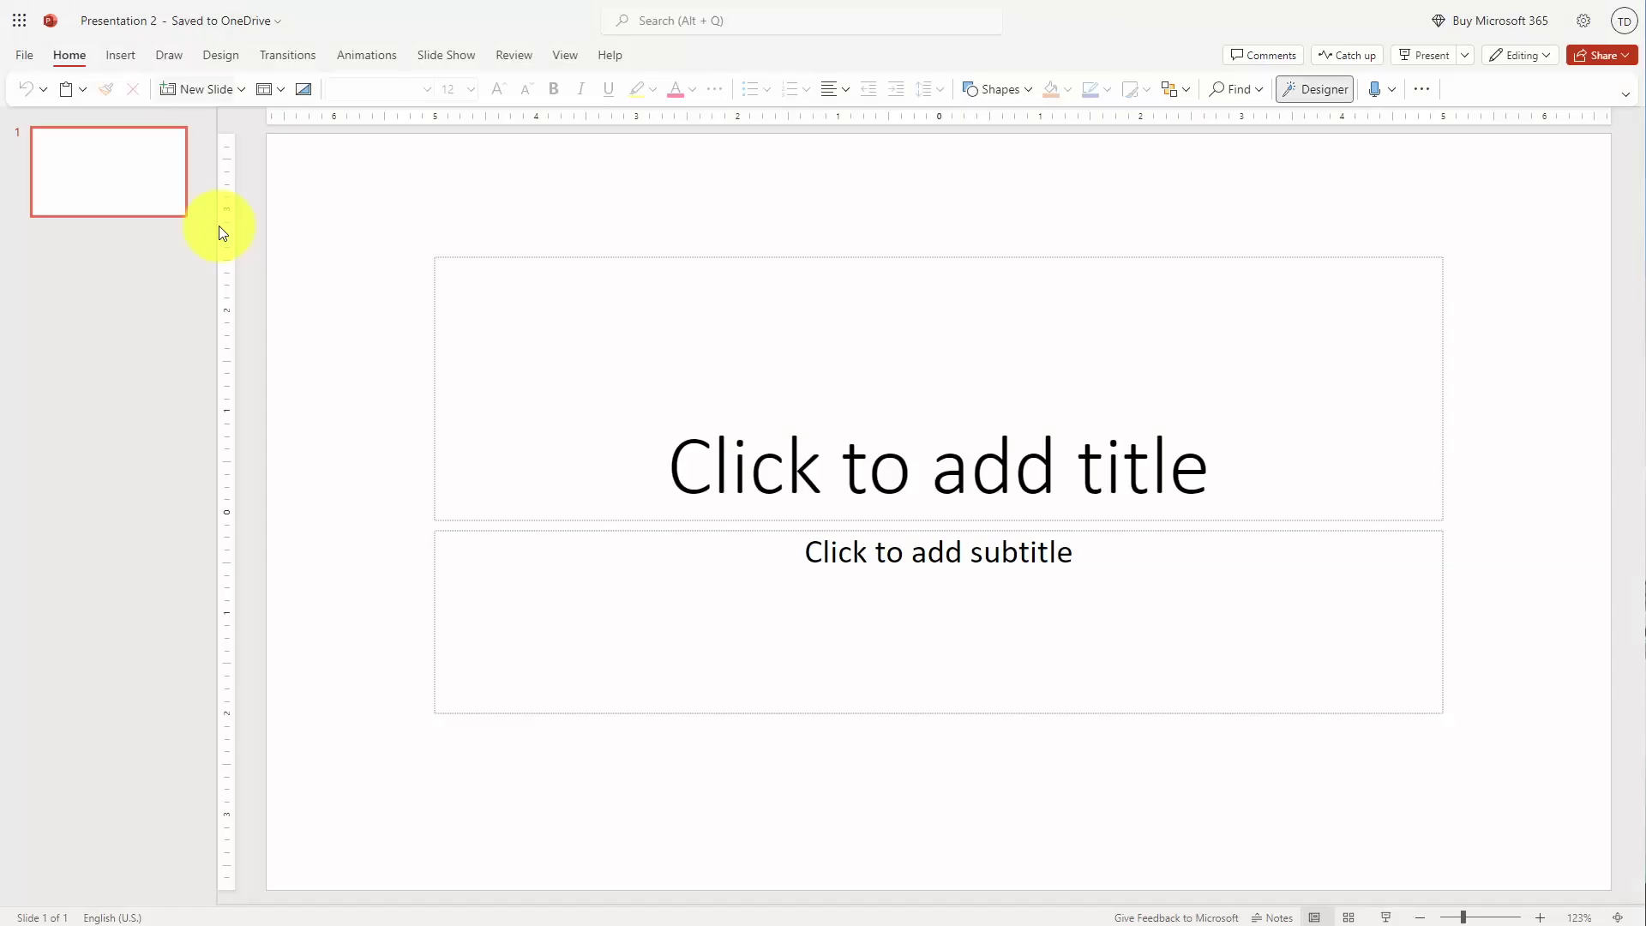
Look over the presentation's file options, insert commands and design tools, and request Designer layout ideas for the title slide
click(24, 55)
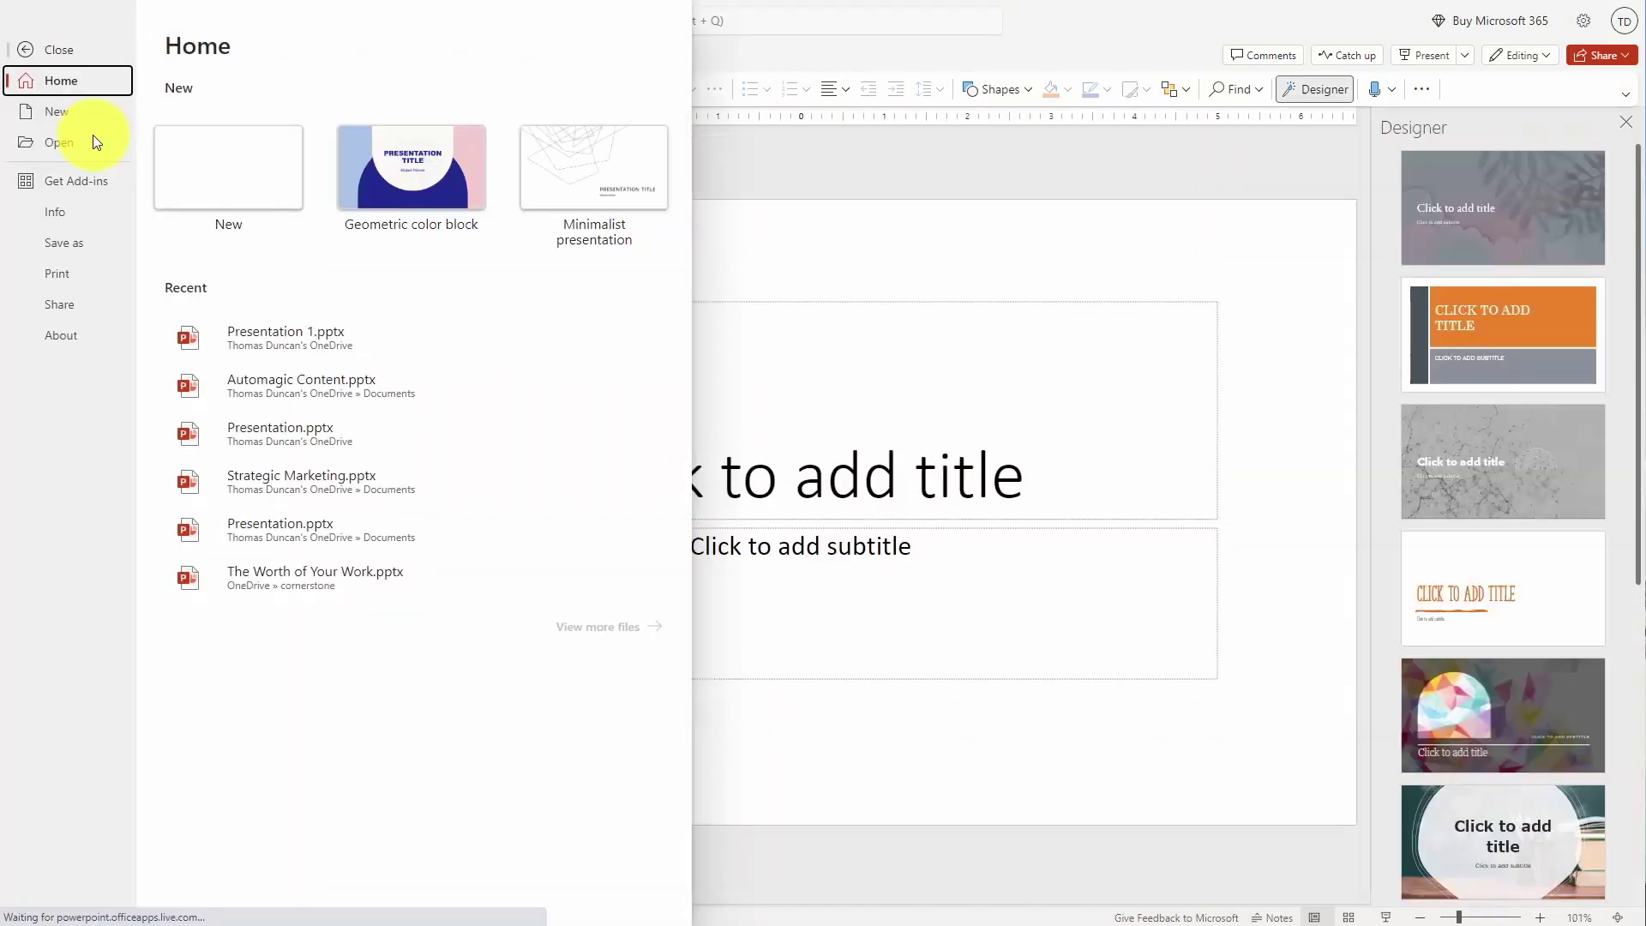
key(a)
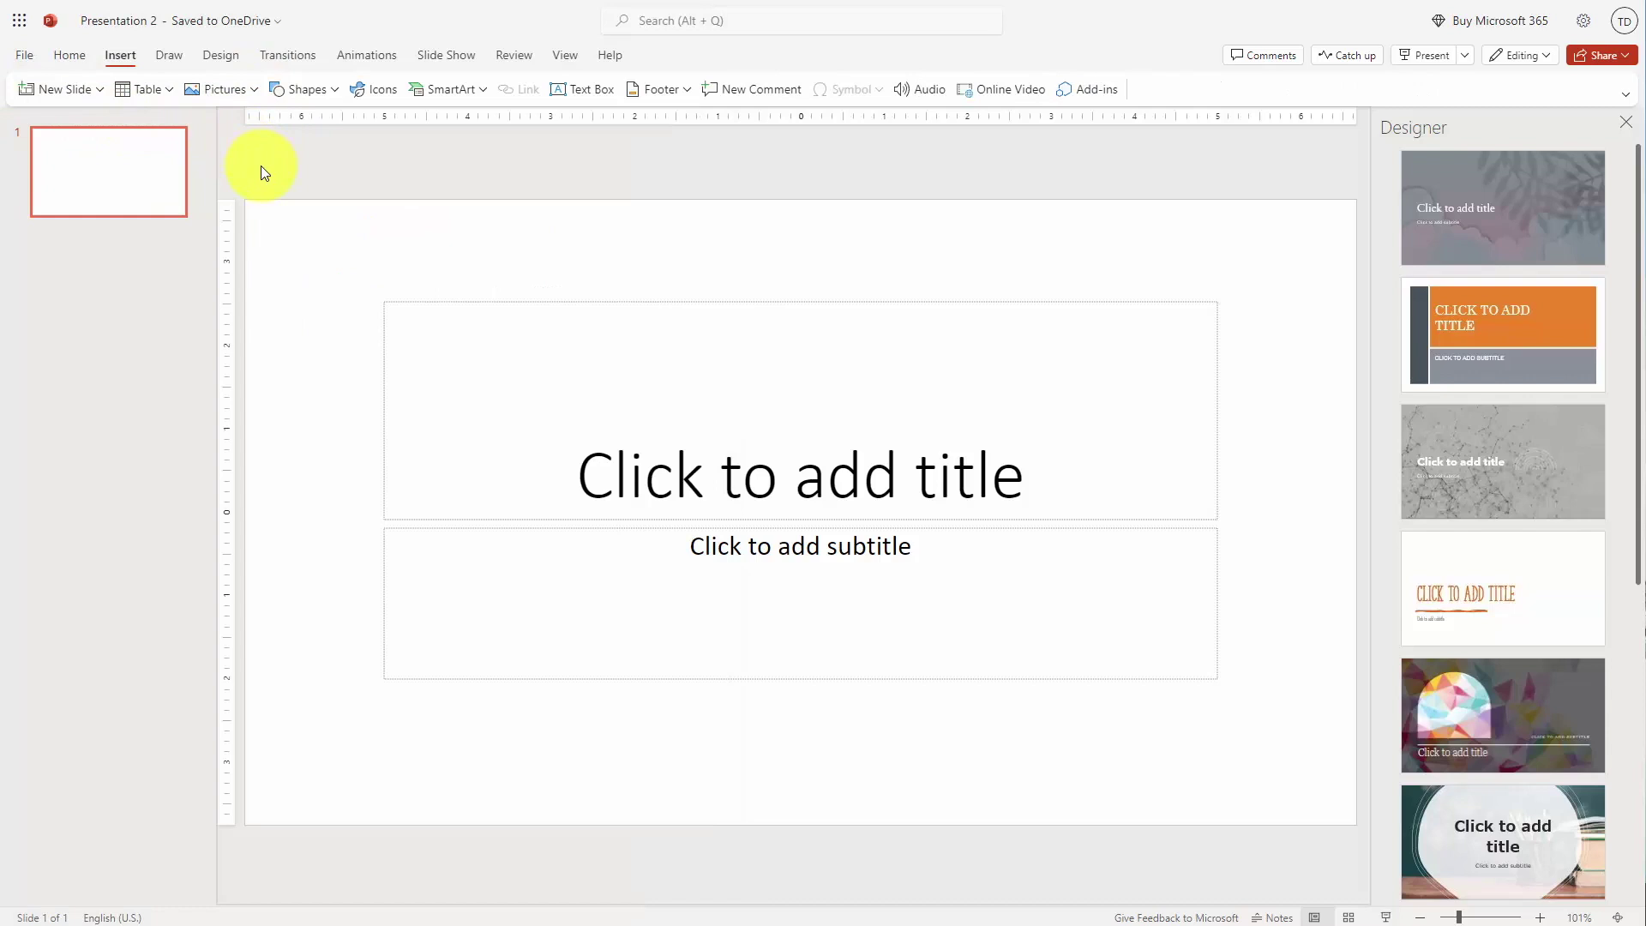
click(220, 55)
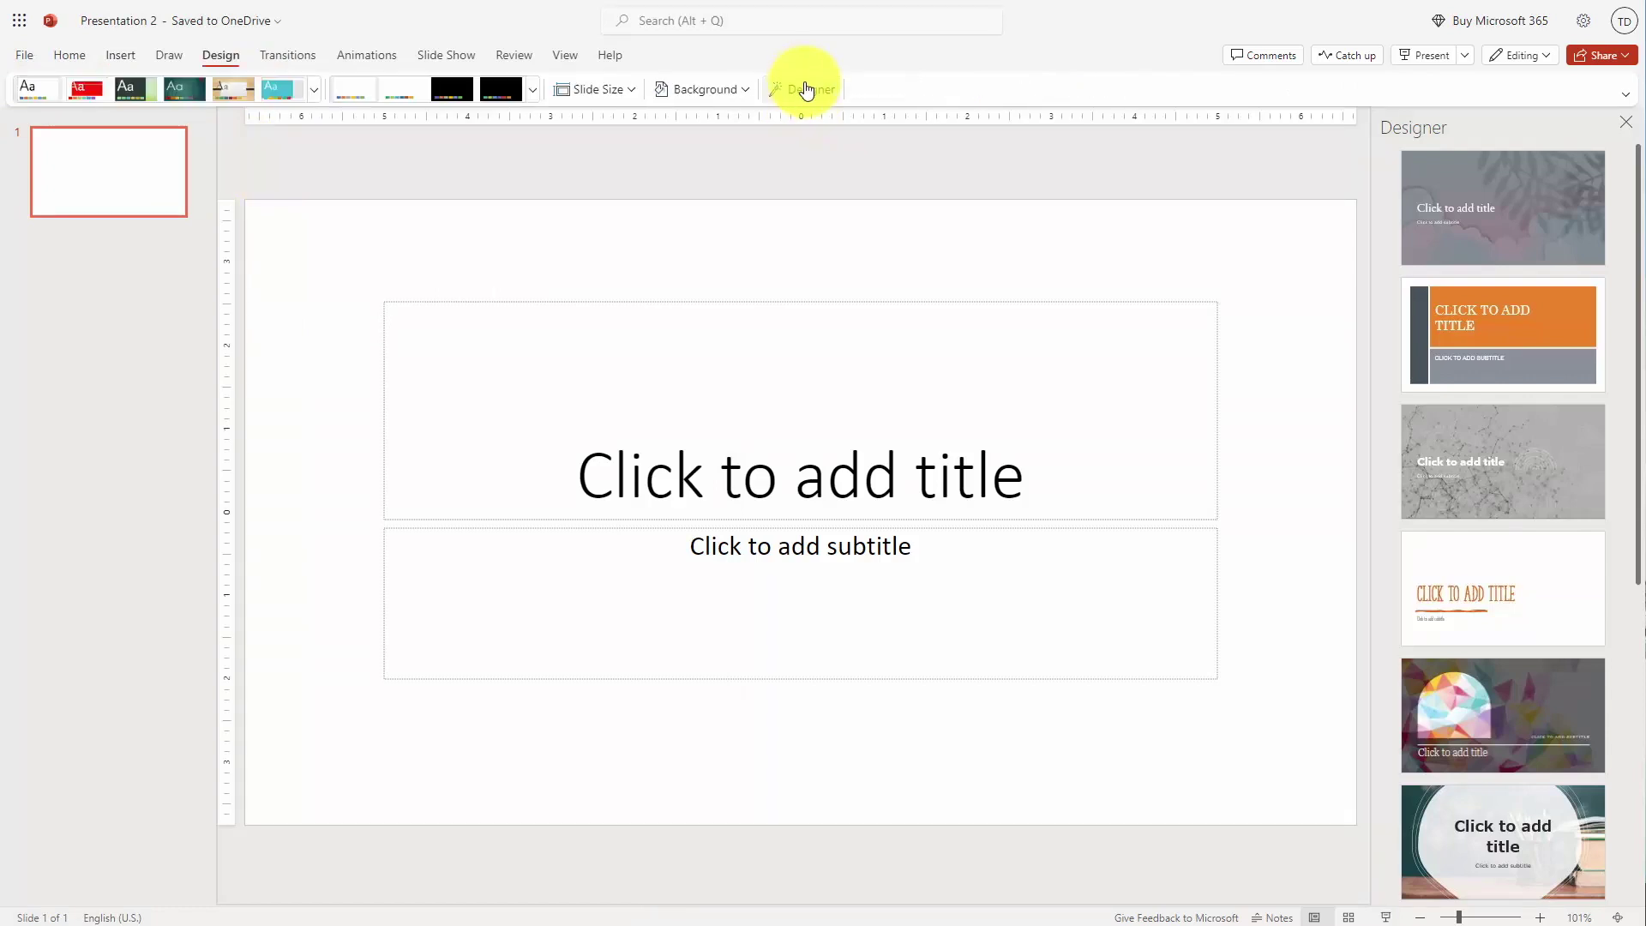
click(798, 101)
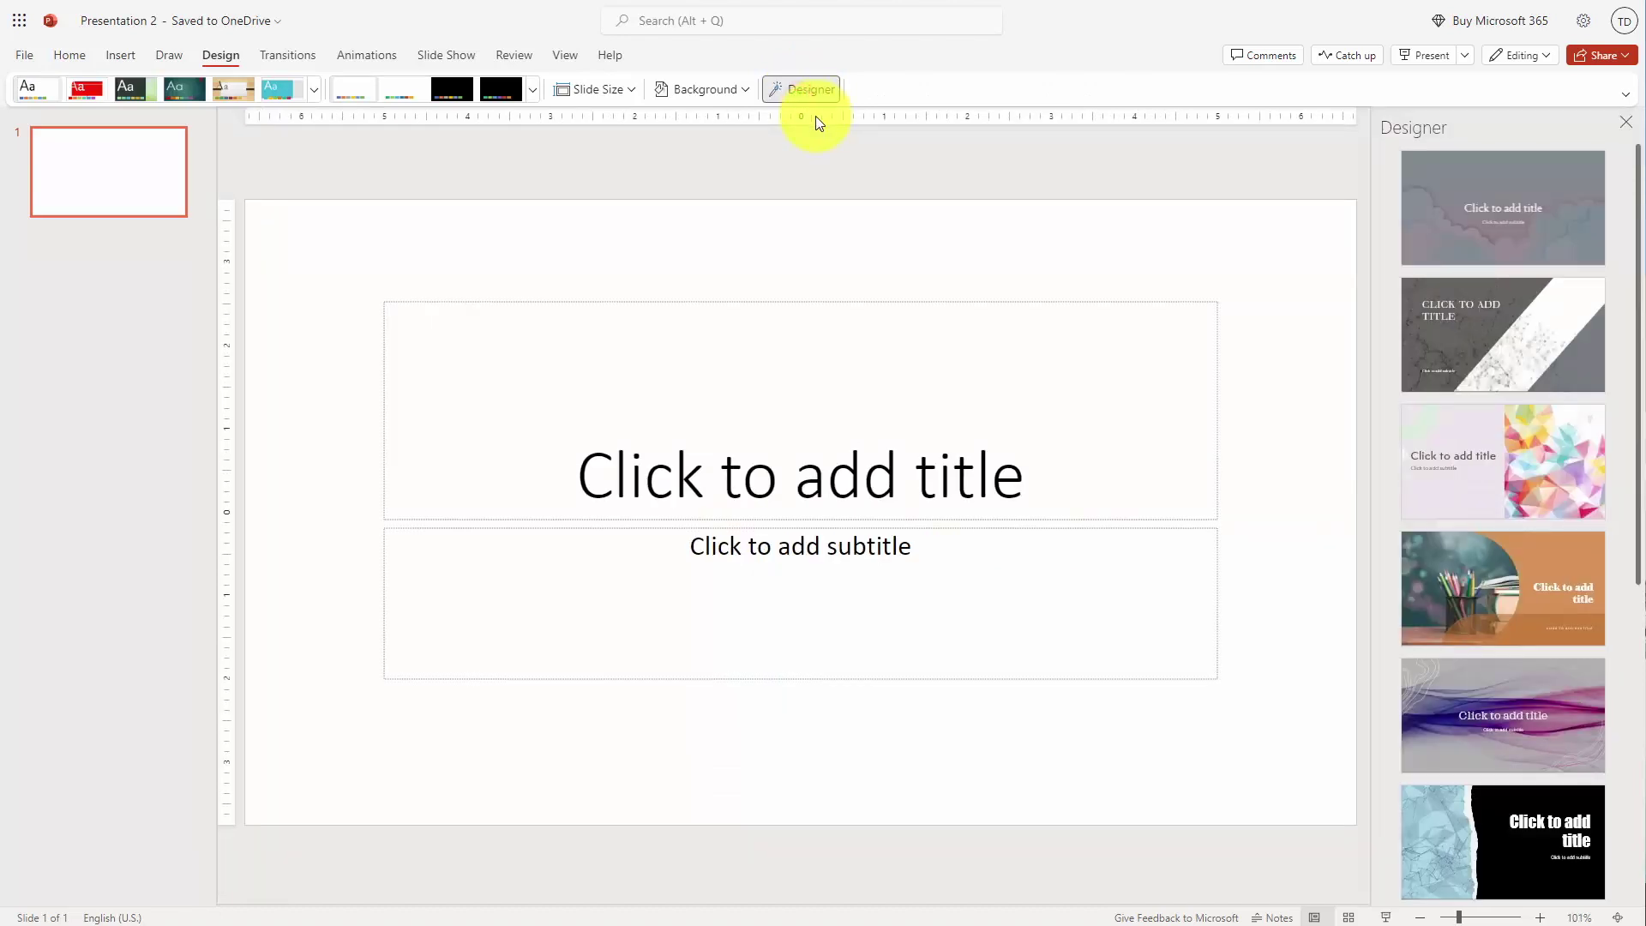
Look over the presentation's slide show options
click(446, 55)
click(358, 89)
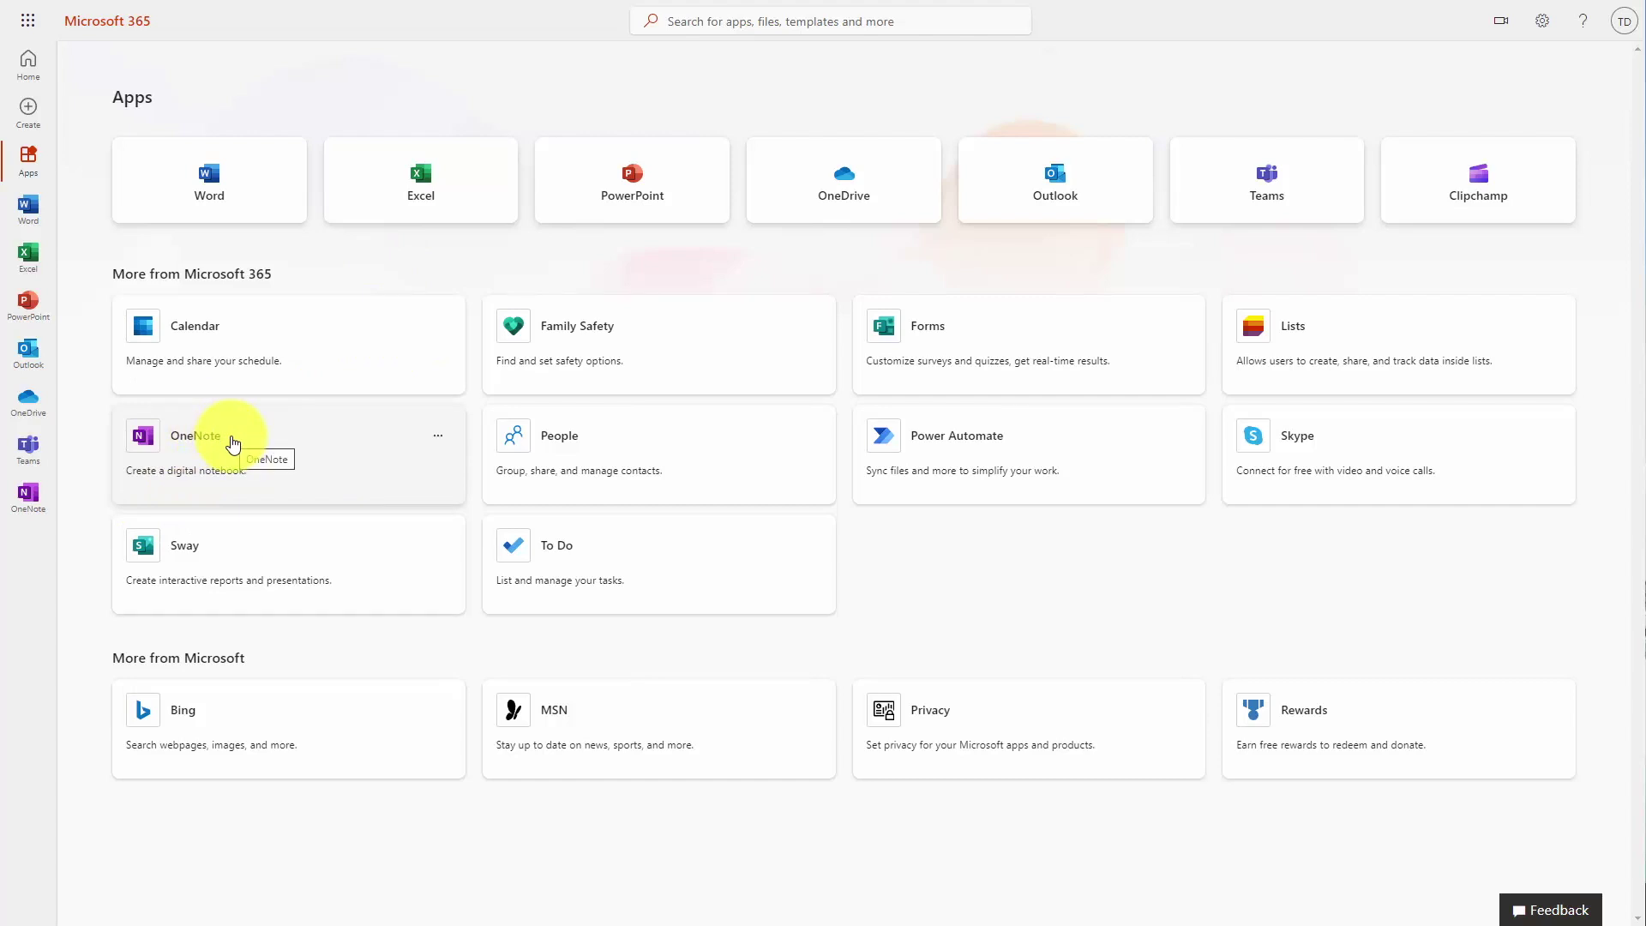
Switch to OneNote, create a notebook named One Note Sample and choose to edit it in the desktop app
click(206, 439)
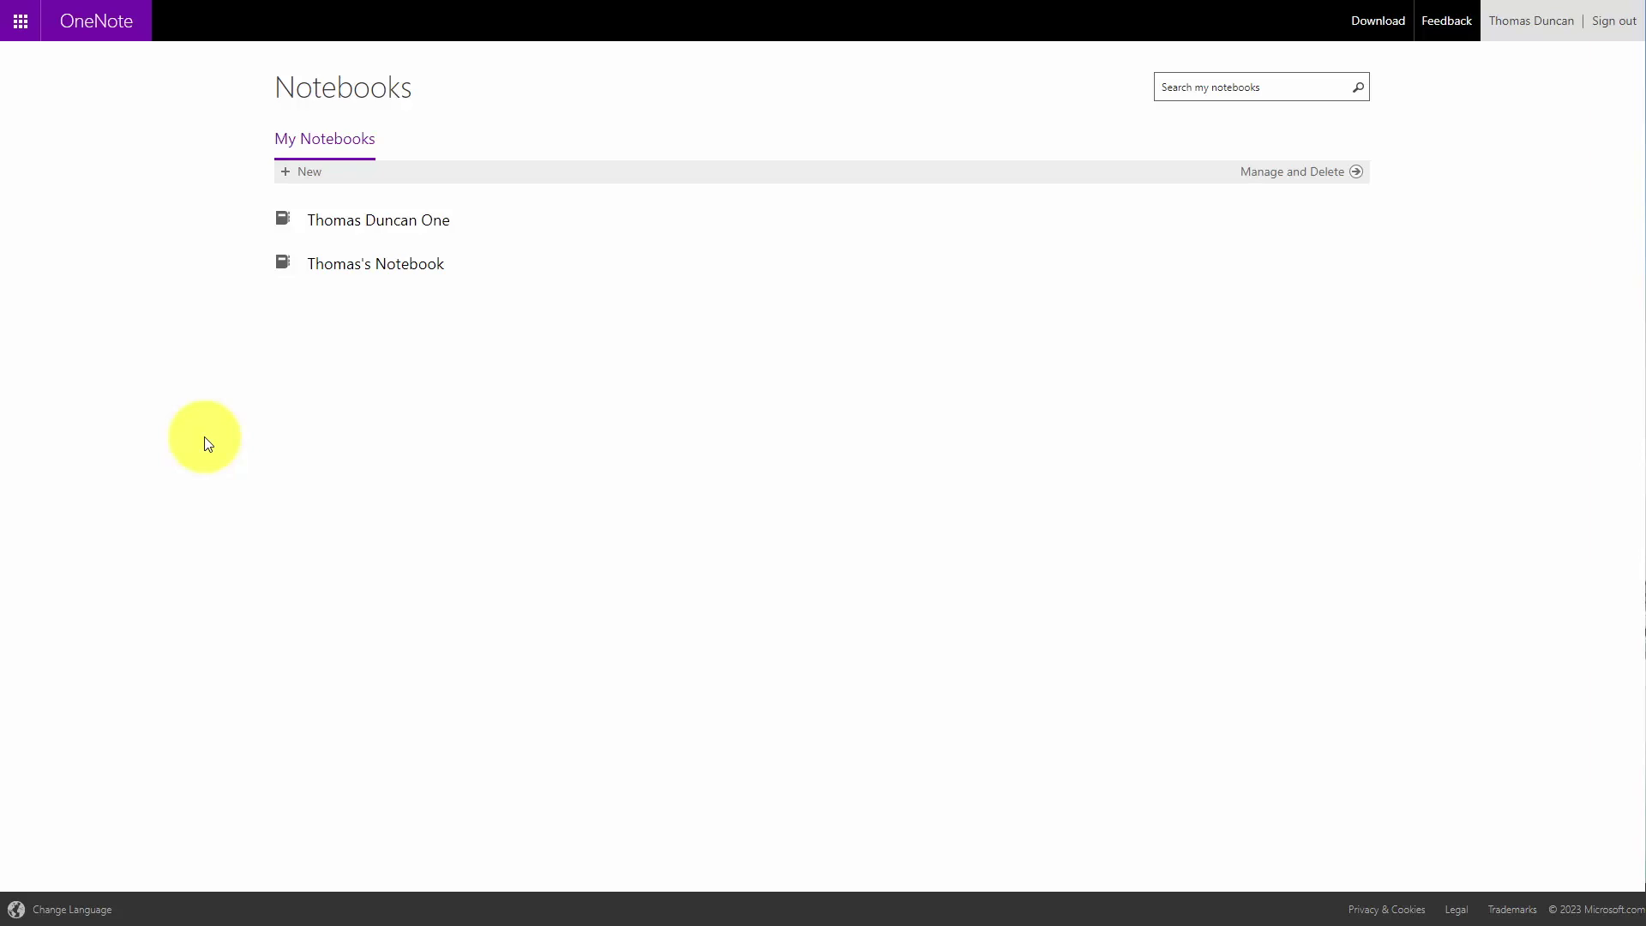
click(286, 173)
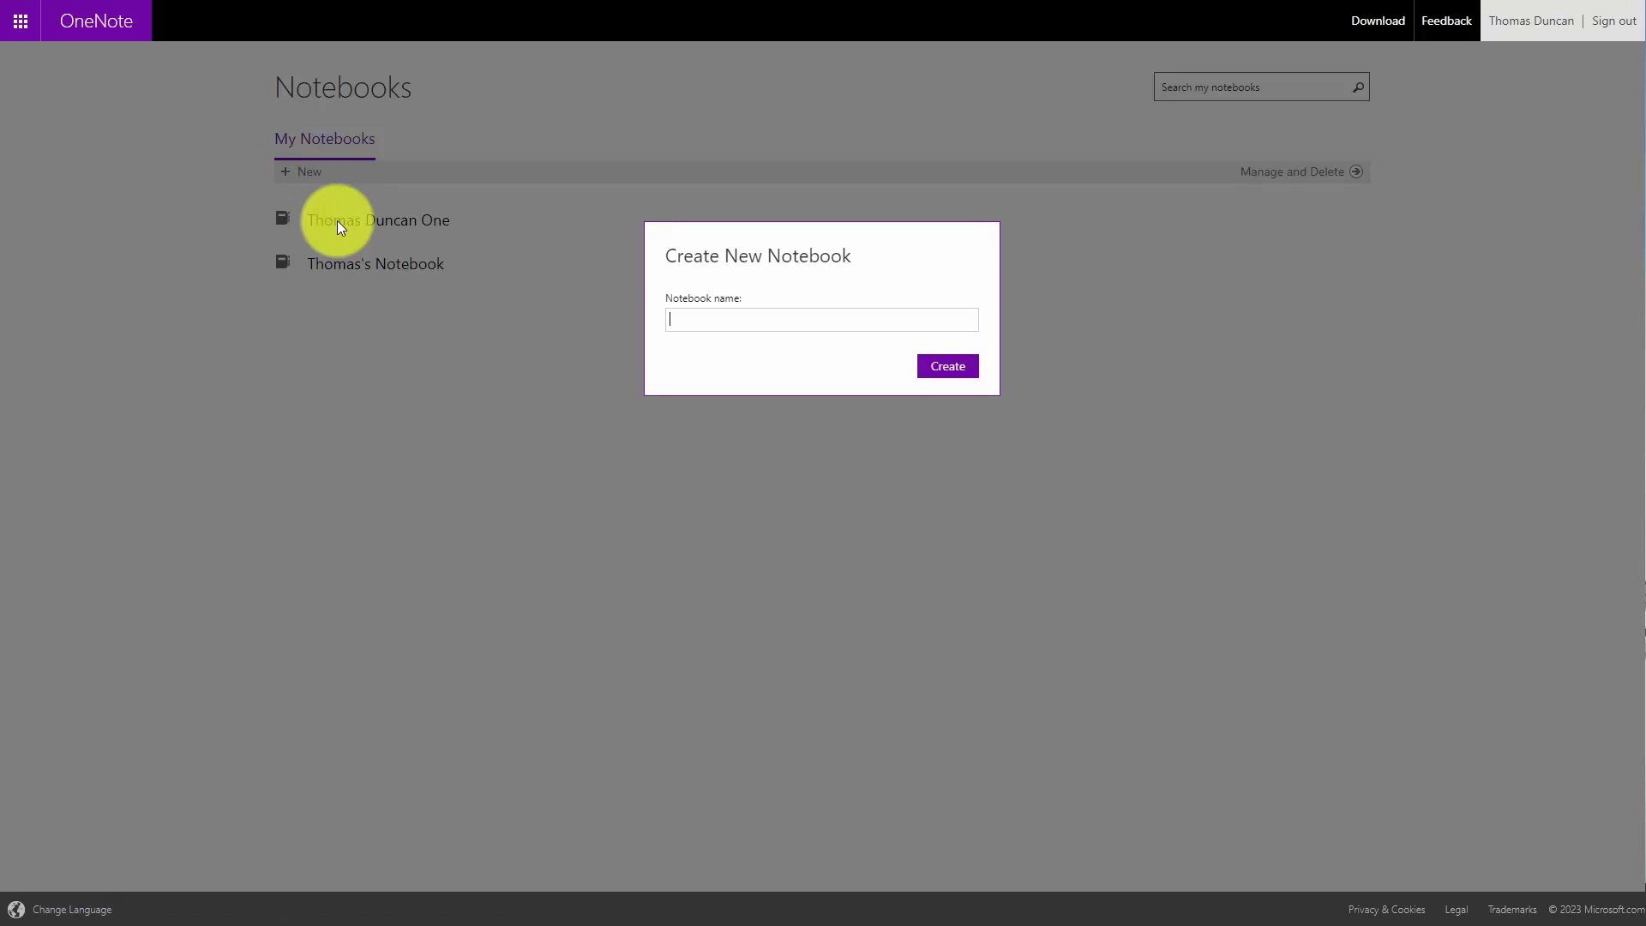
text(OneNote Sample)
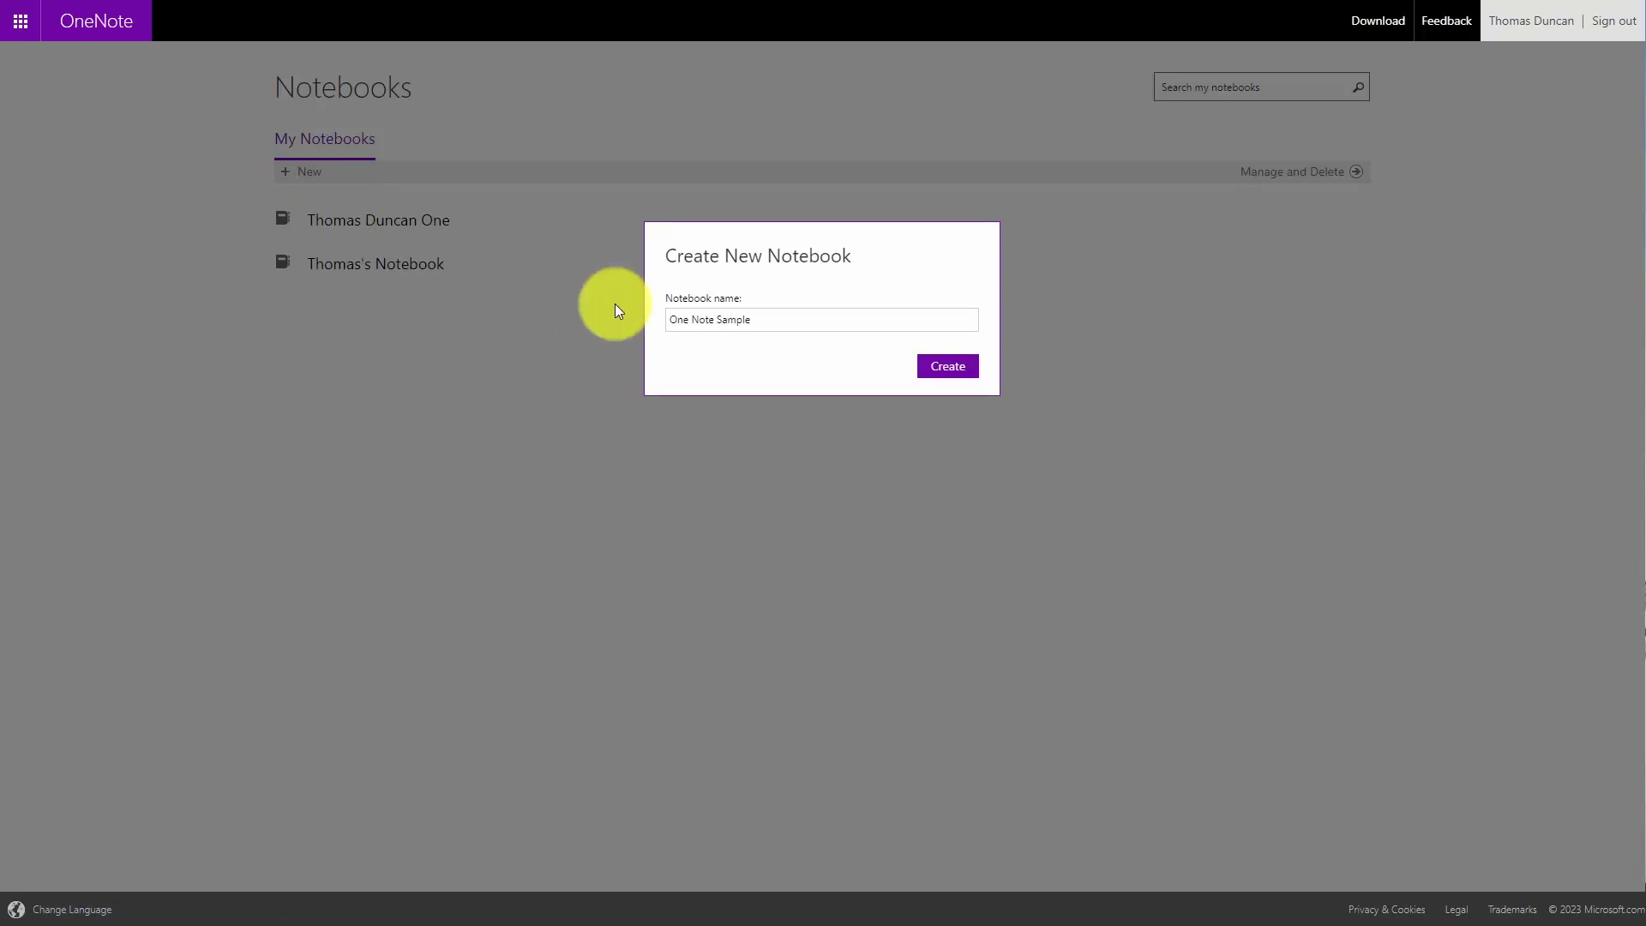
click(947, 369)
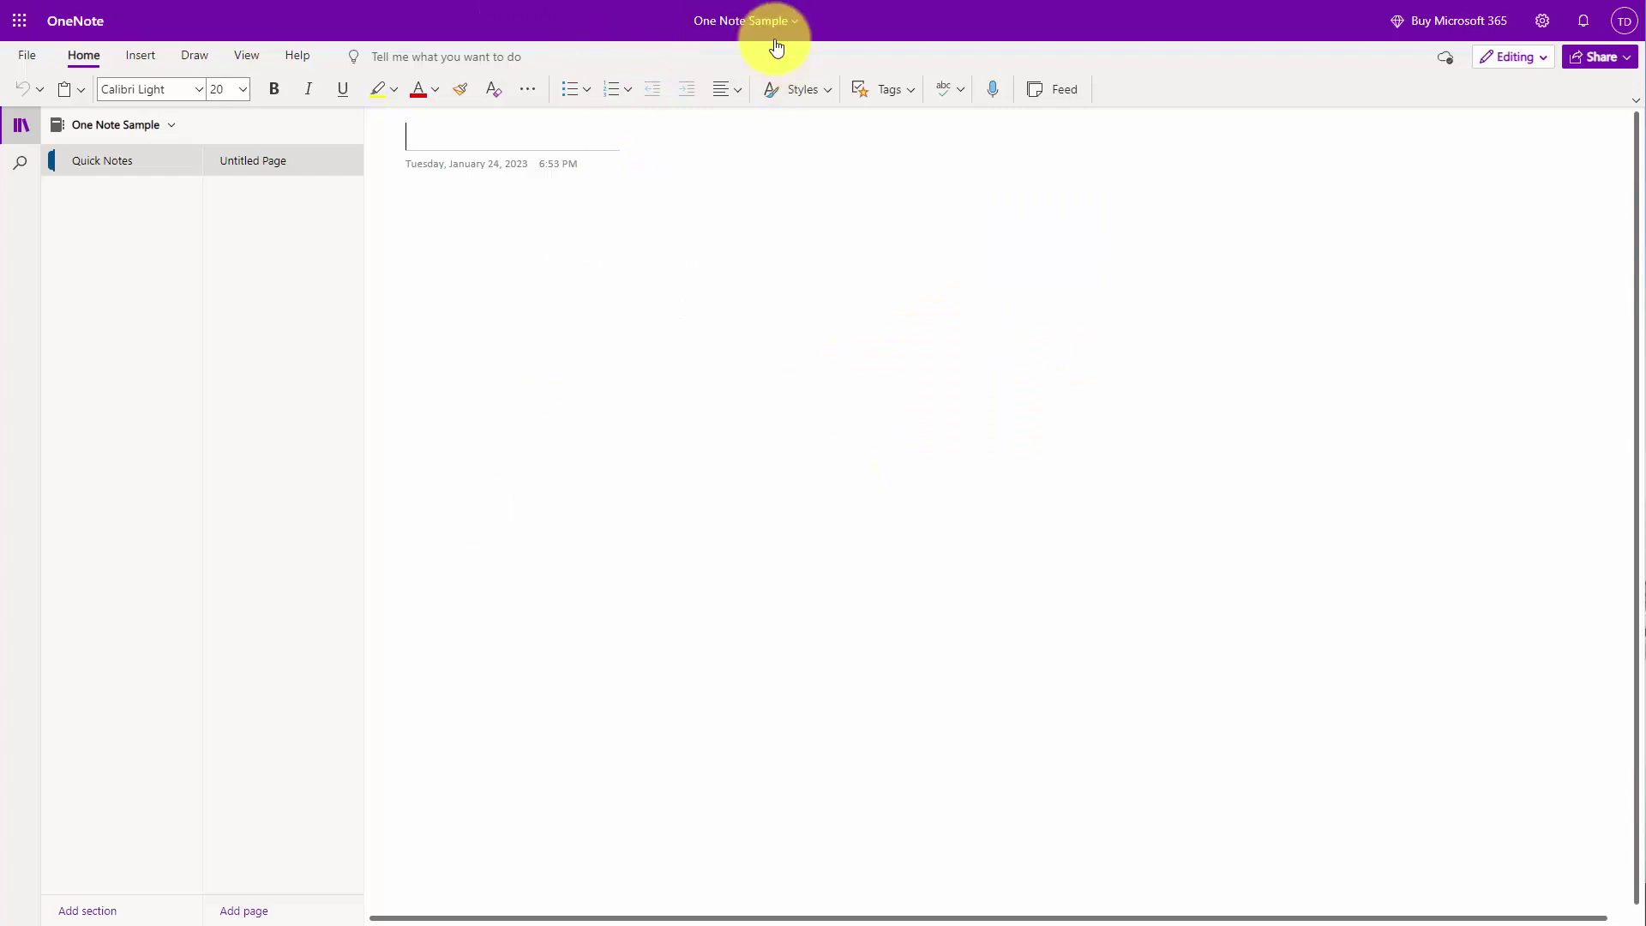
click(28, 56)
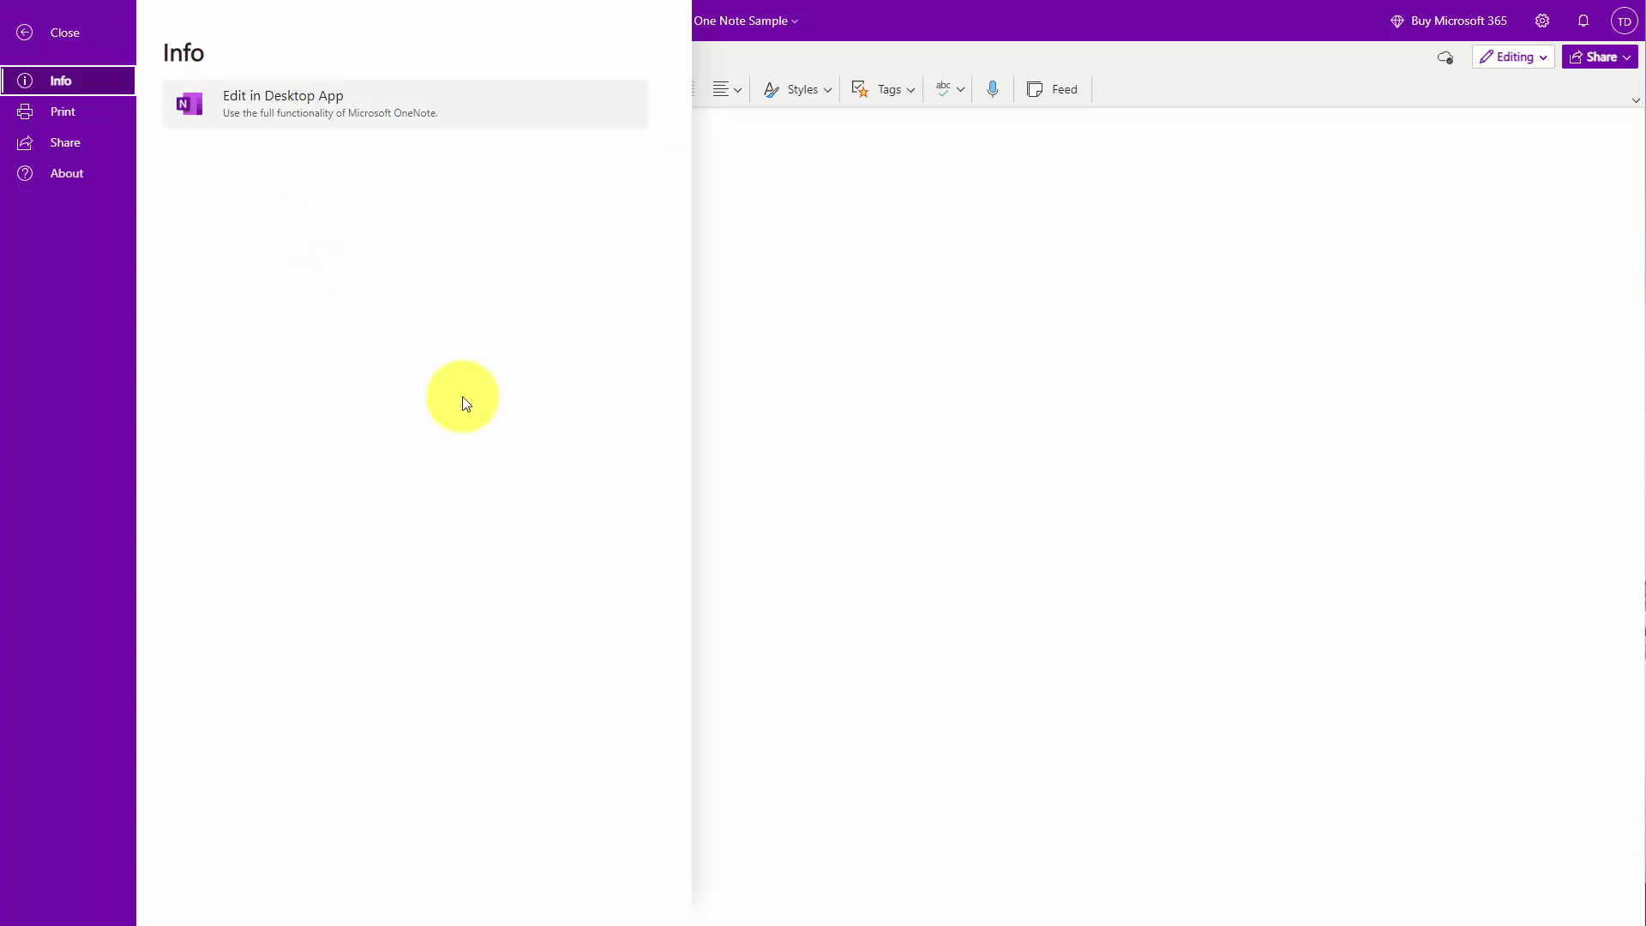
click(281, 102)
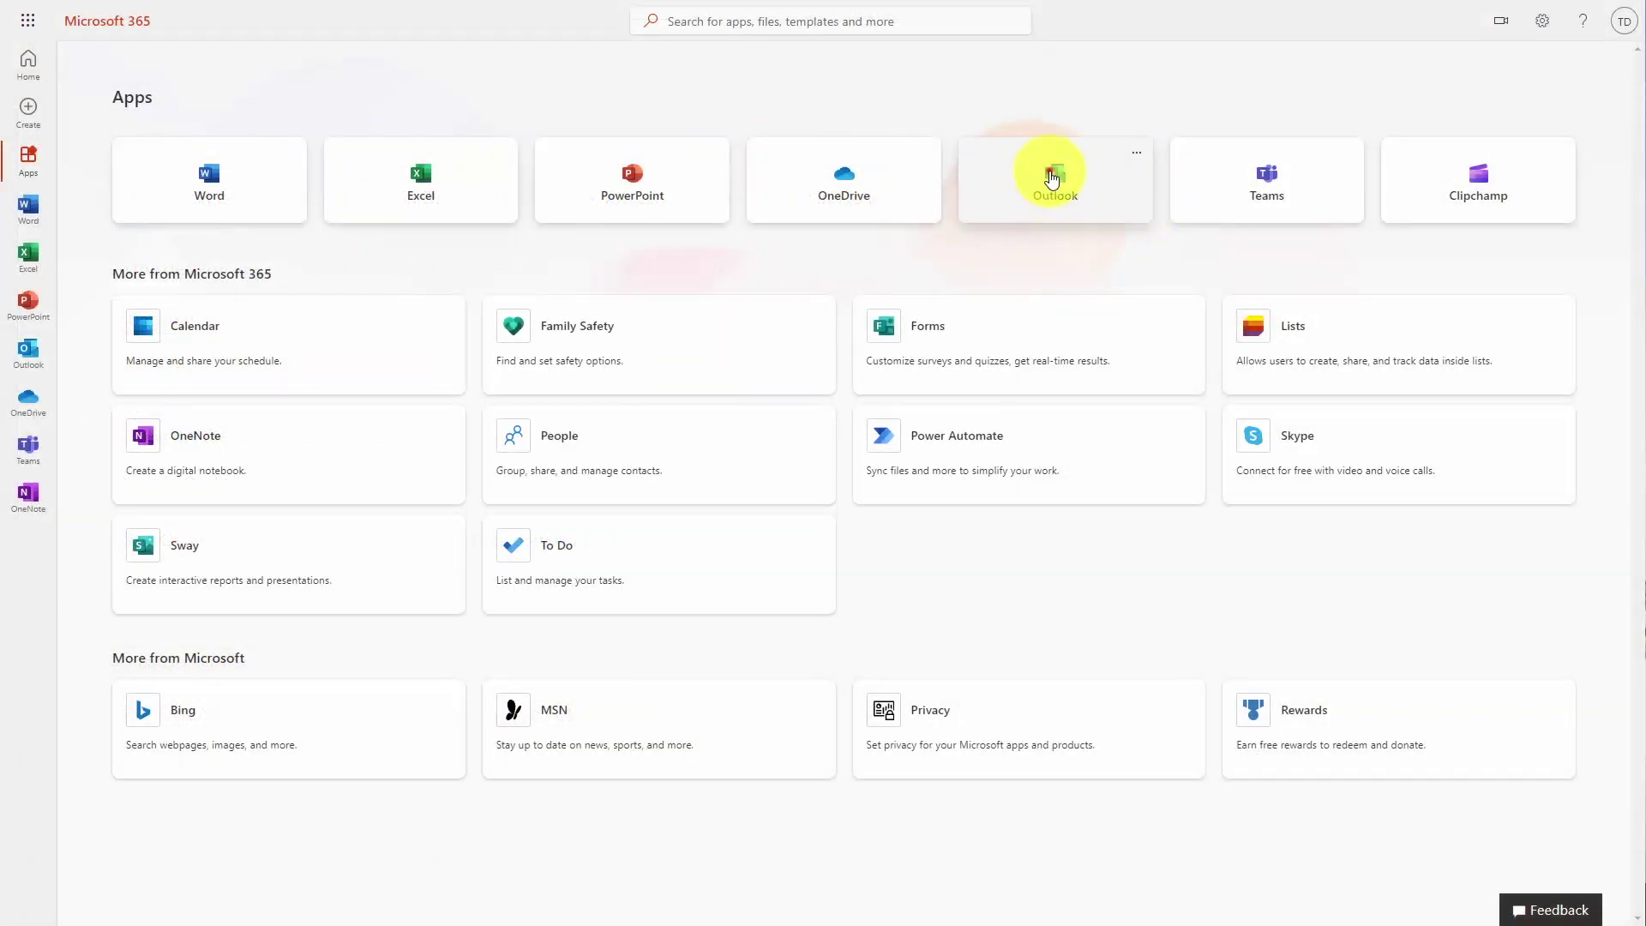
Switch to Outlook and try displaying contacts by last name in the People settings, returning to first name
click(1052, 178)
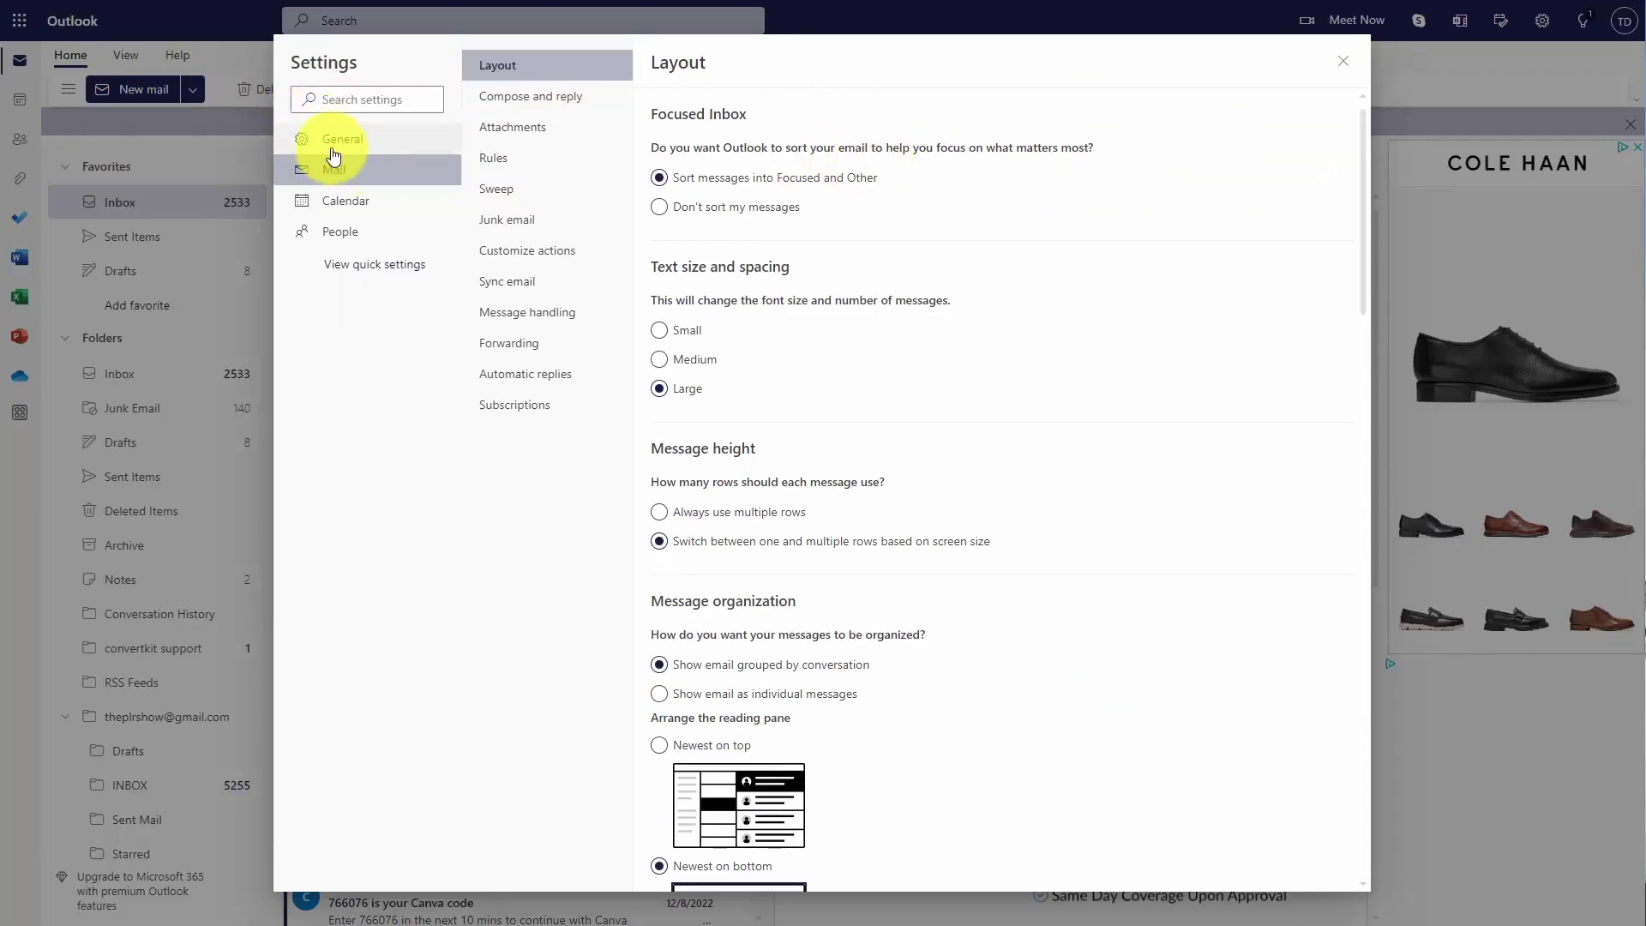
click(331, 233)
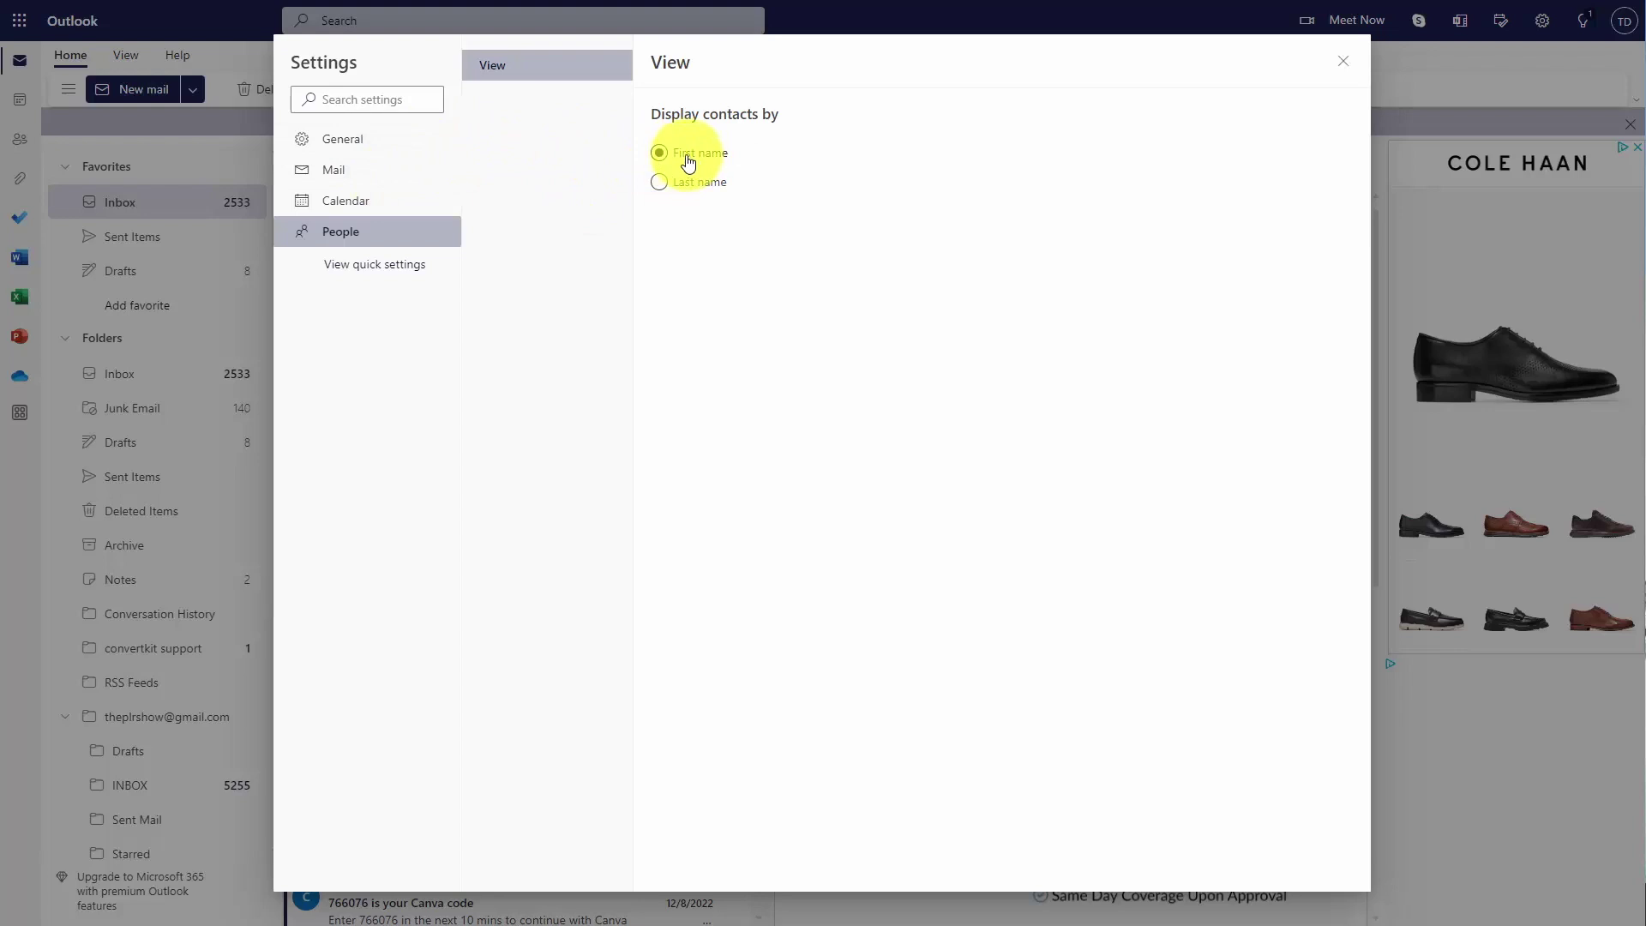
click(658, 182)
click(659, 152)
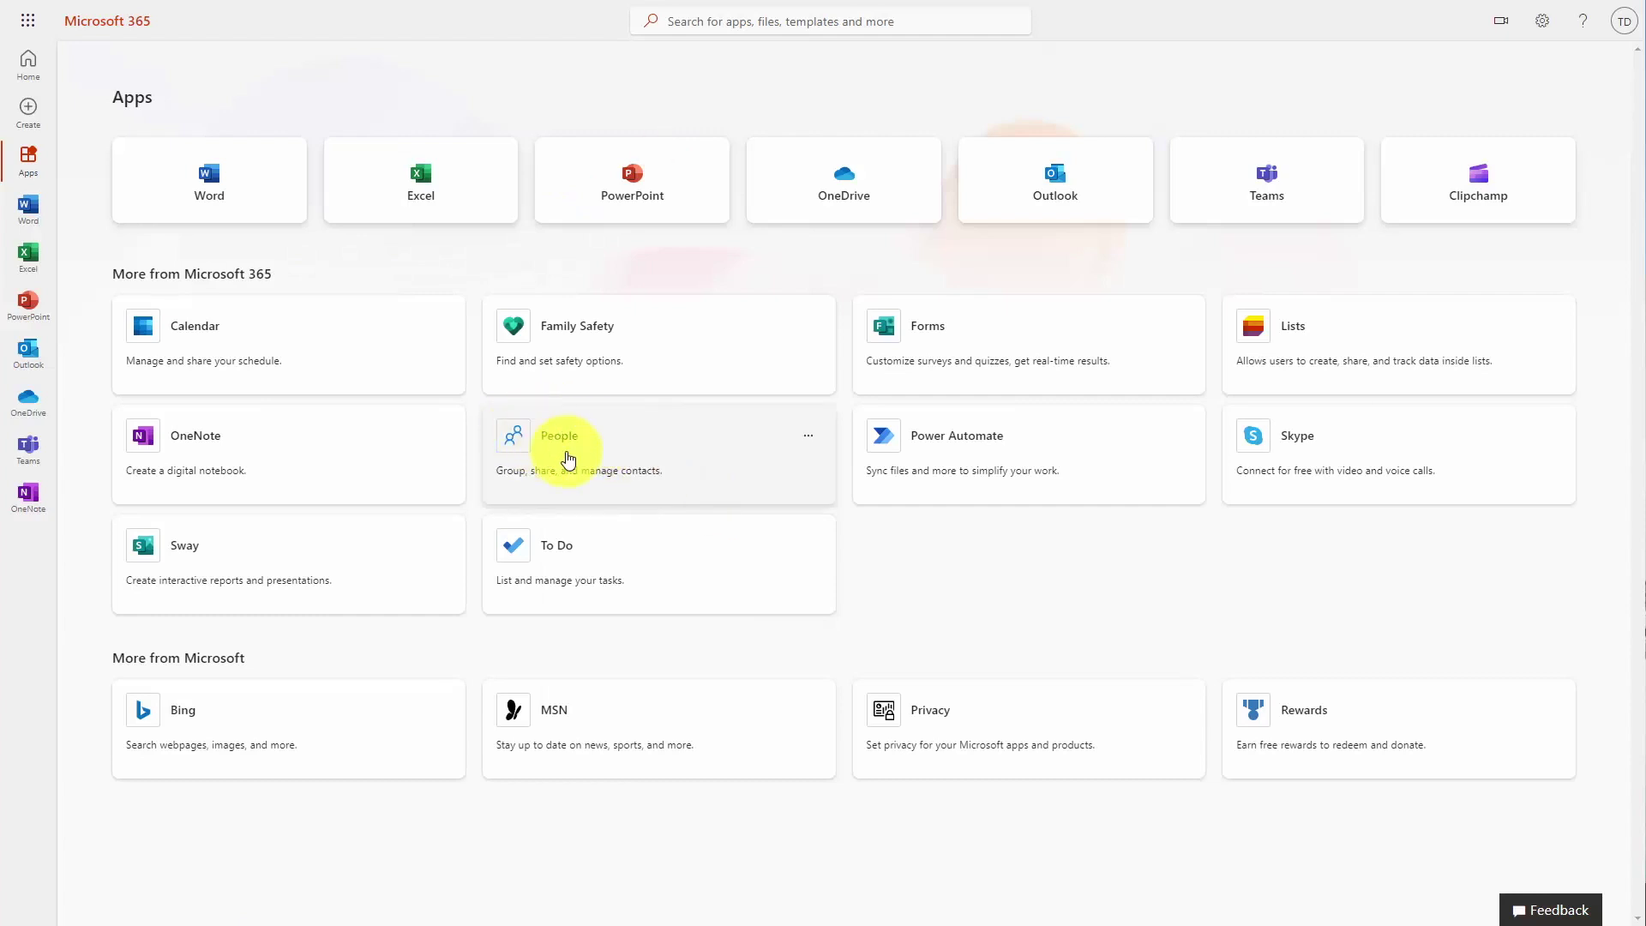
Switch to People, request a new contact, and choose a saved contact as the recipient of a new email
click(590, 437)
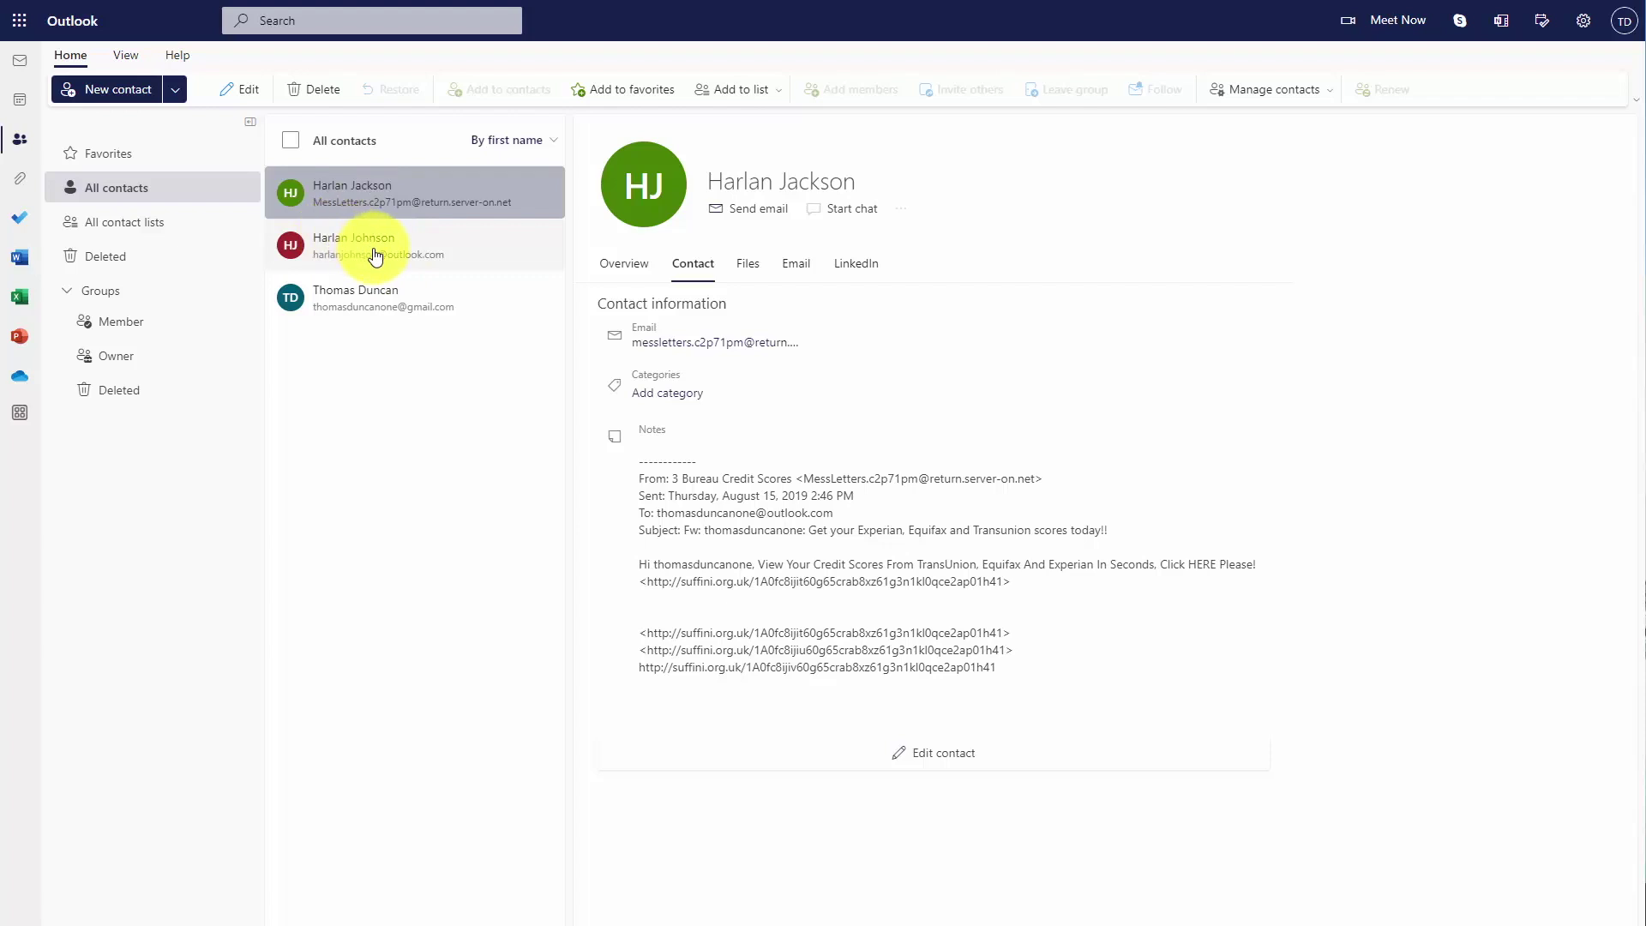
click(125, 90)
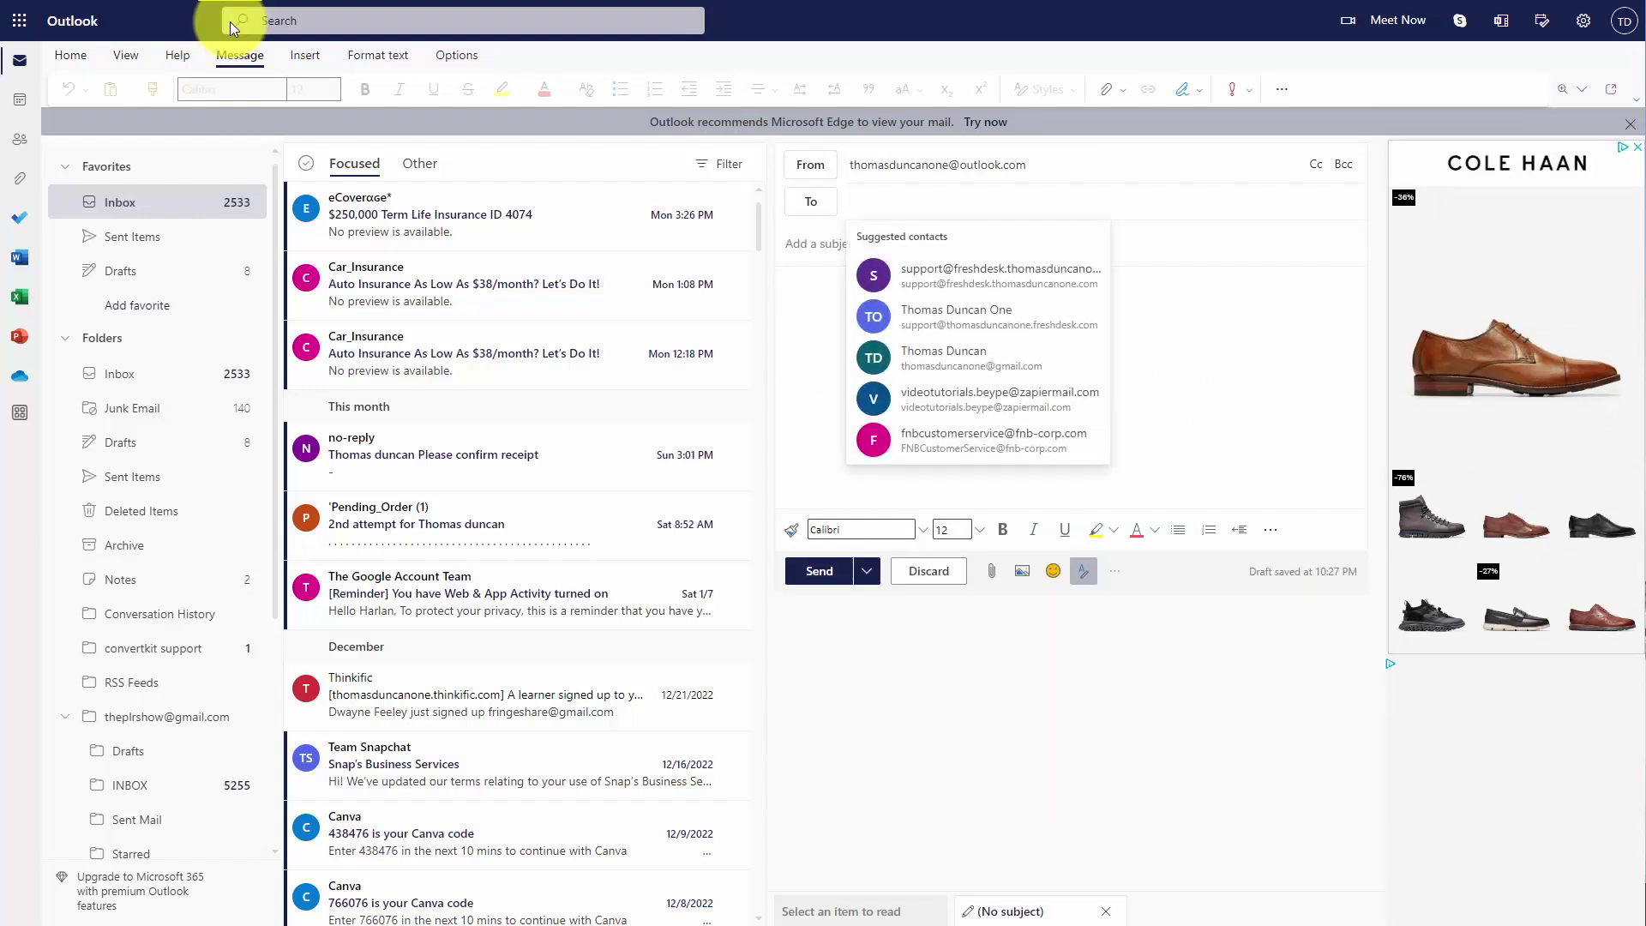
text(harlo)
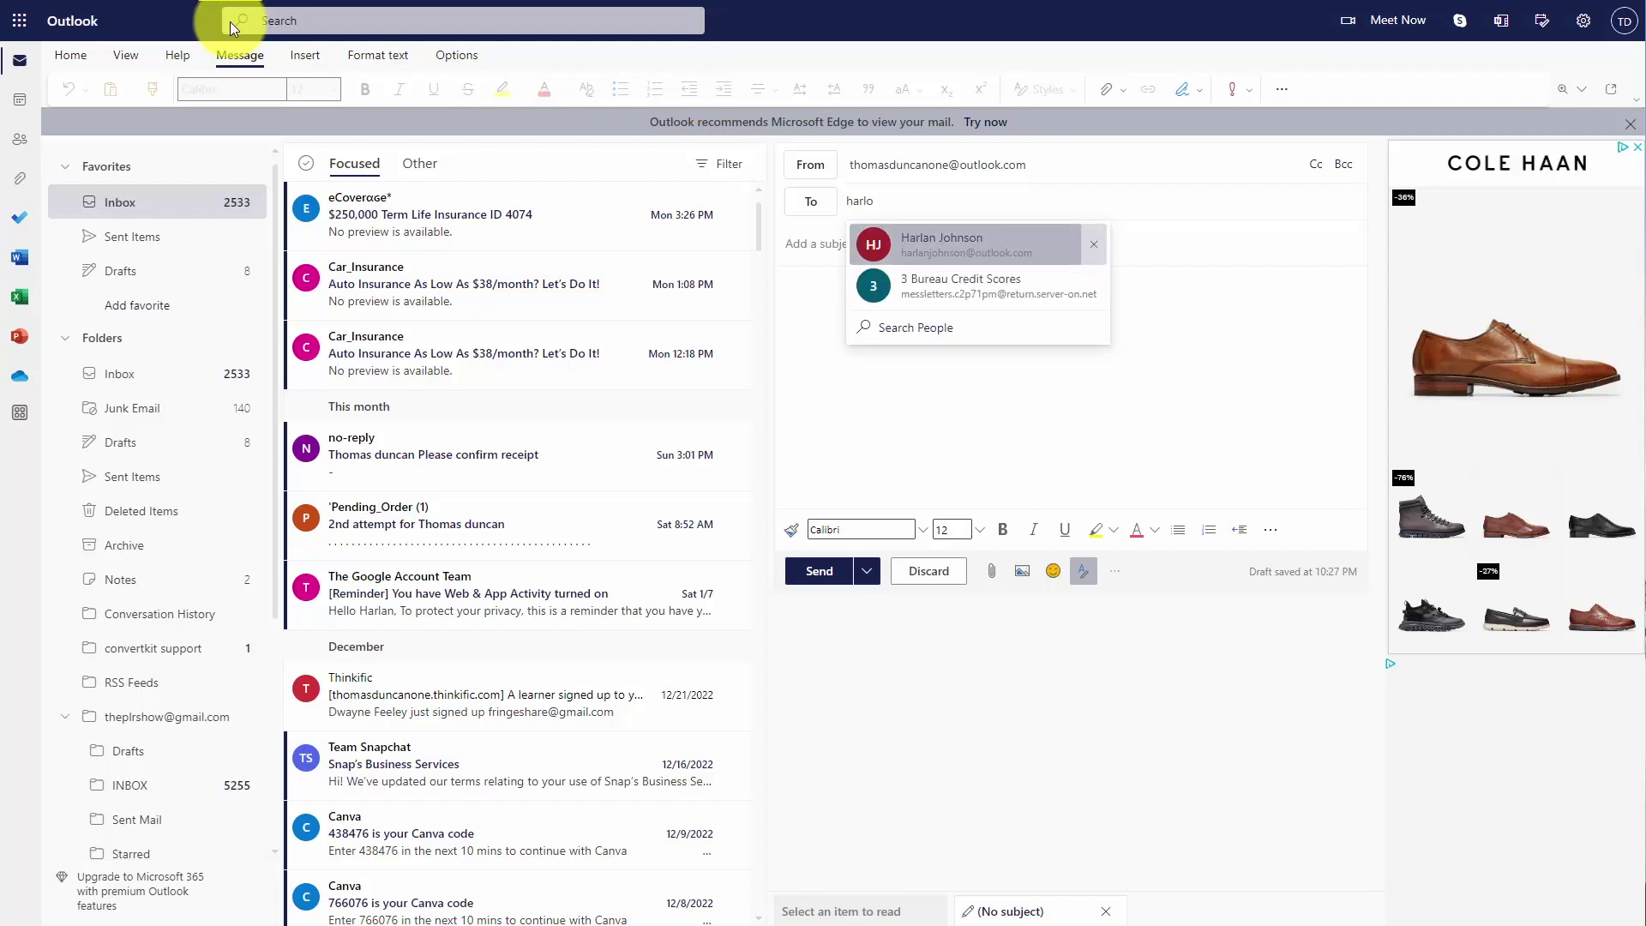
key(Return)
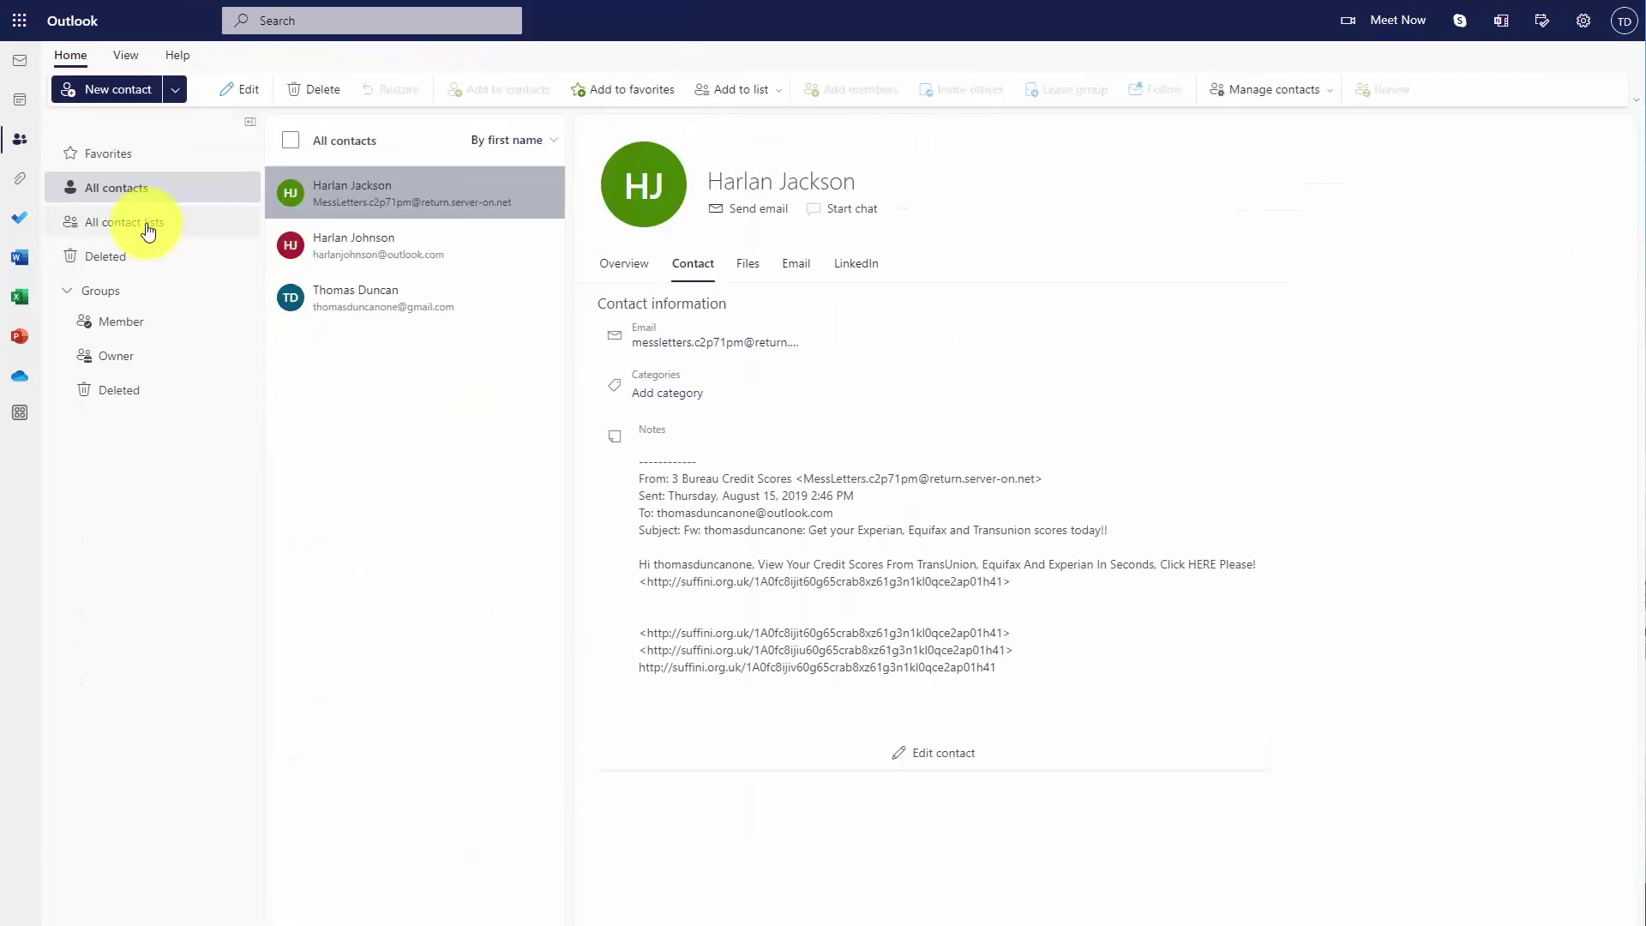
Create a contact list named Video Tutorials Masterclass with the same text as description and one saved contact as member
click(141, 223)
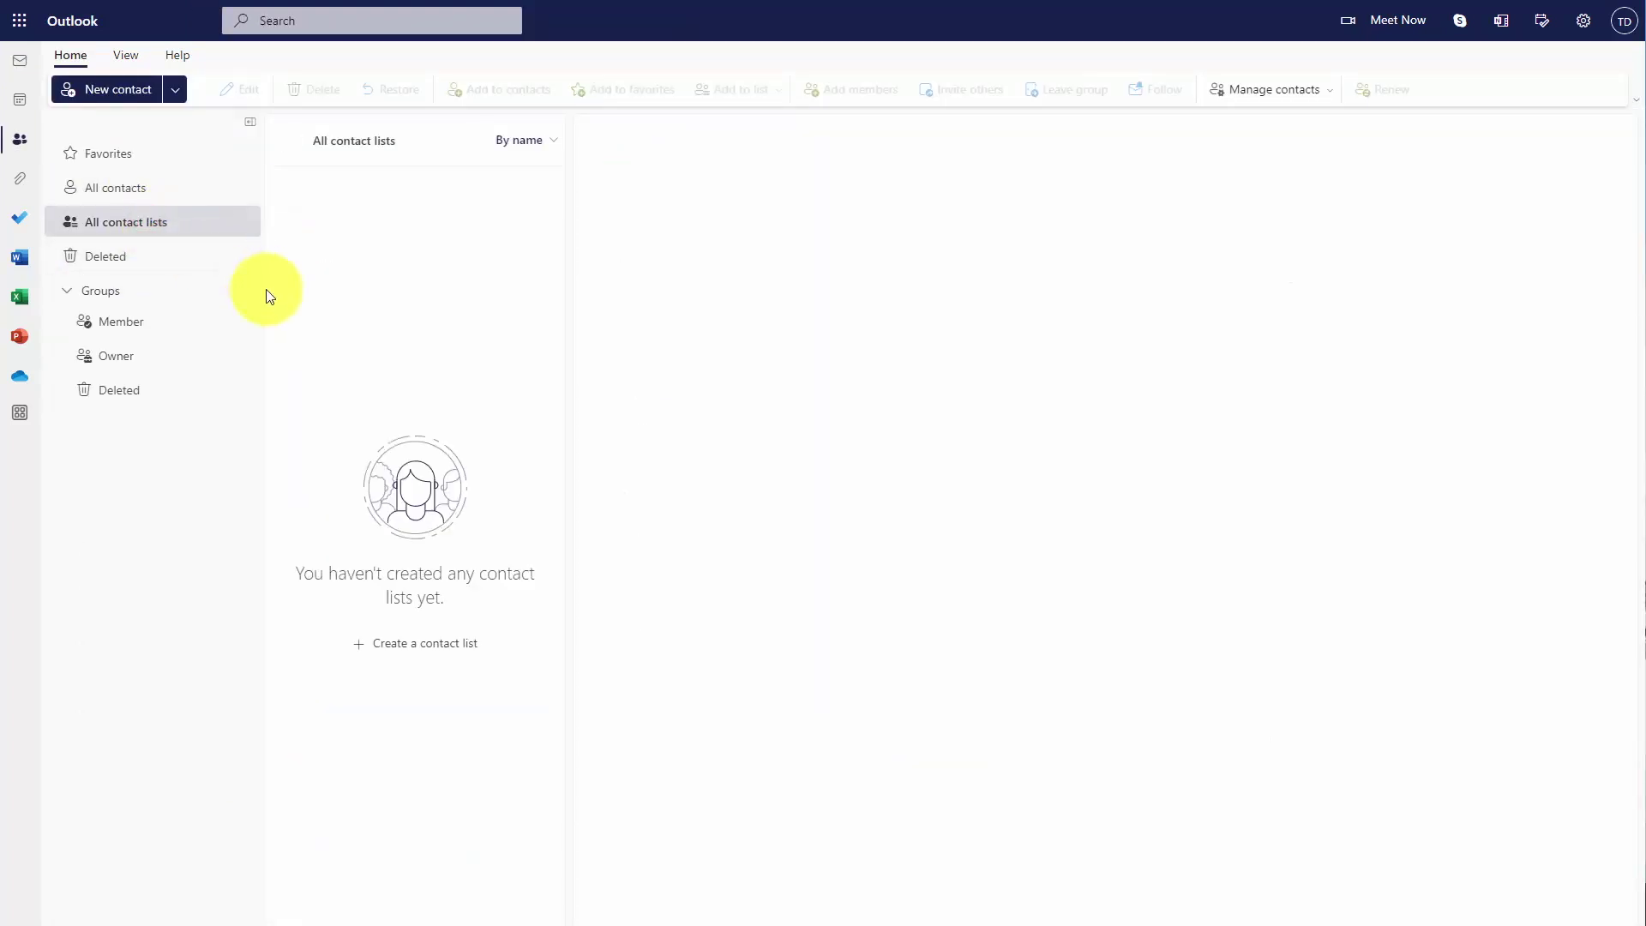
click(399, 654)
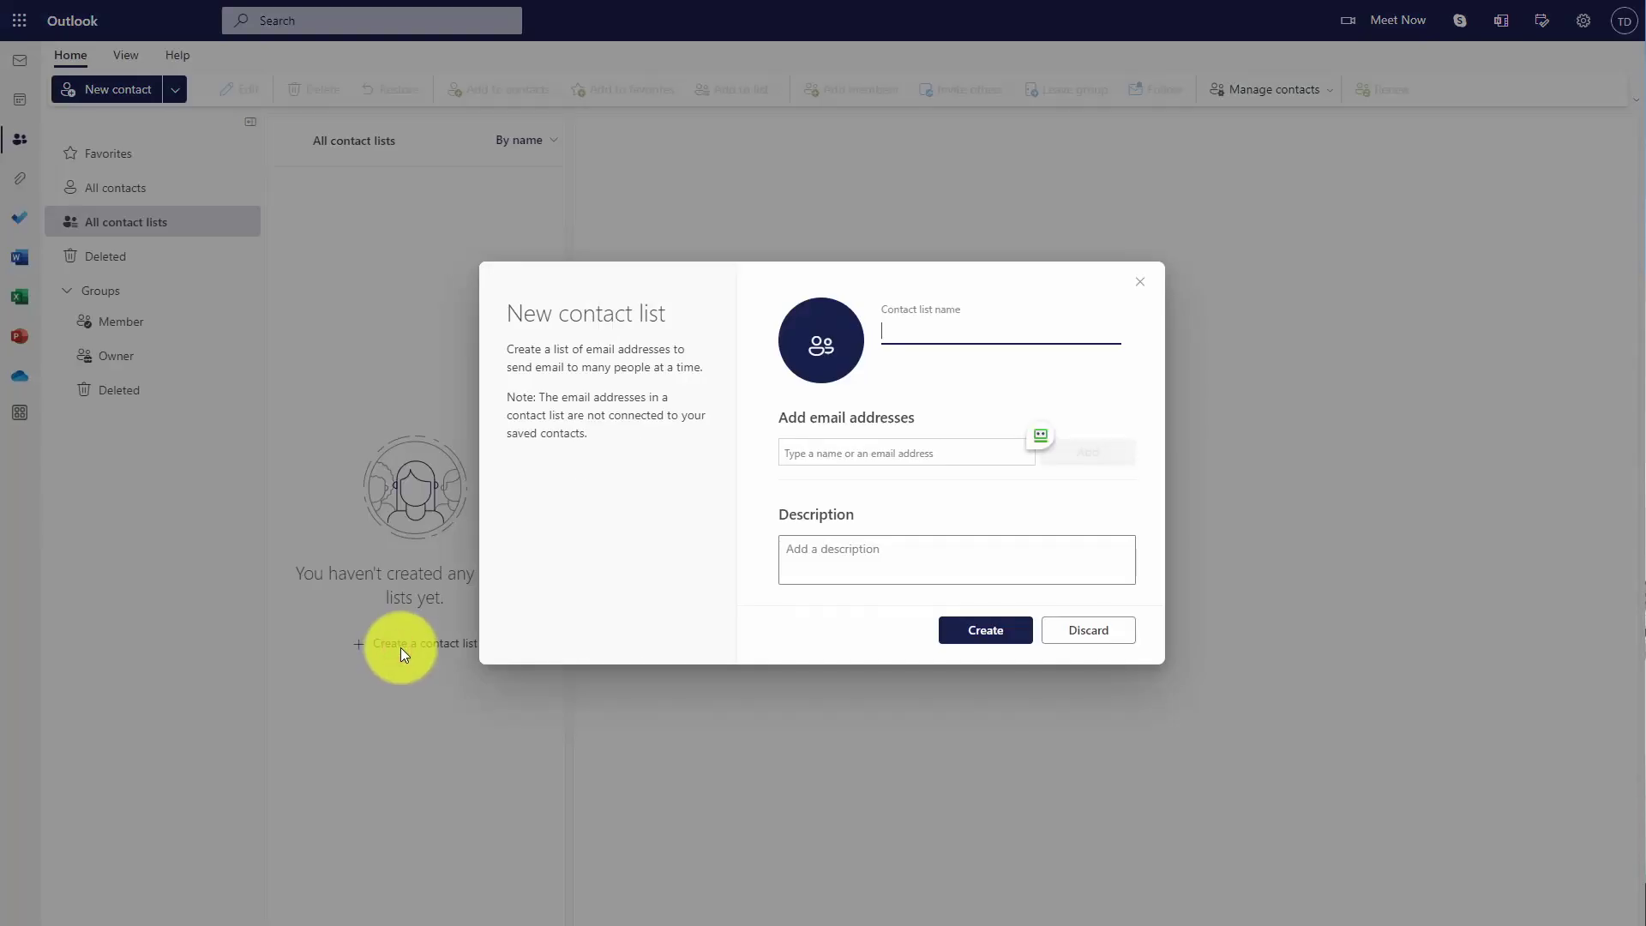
text(Video Tutorials Masterclass)
key(Tab)
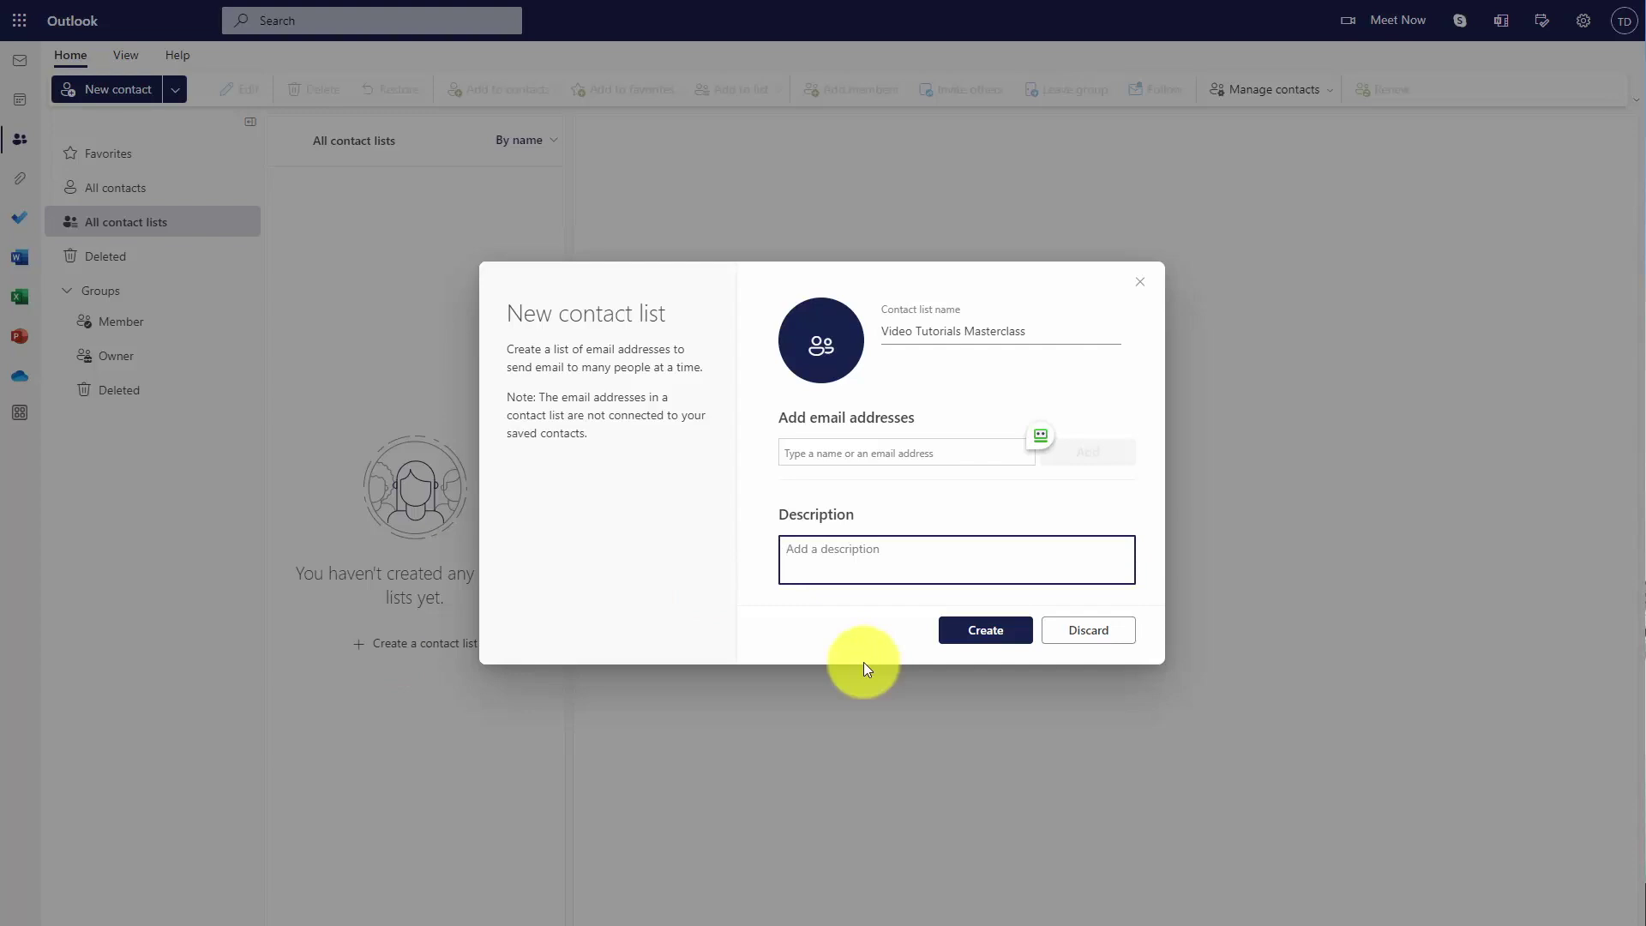
text(Video Tutorials Masterclass)
click(858, 454)
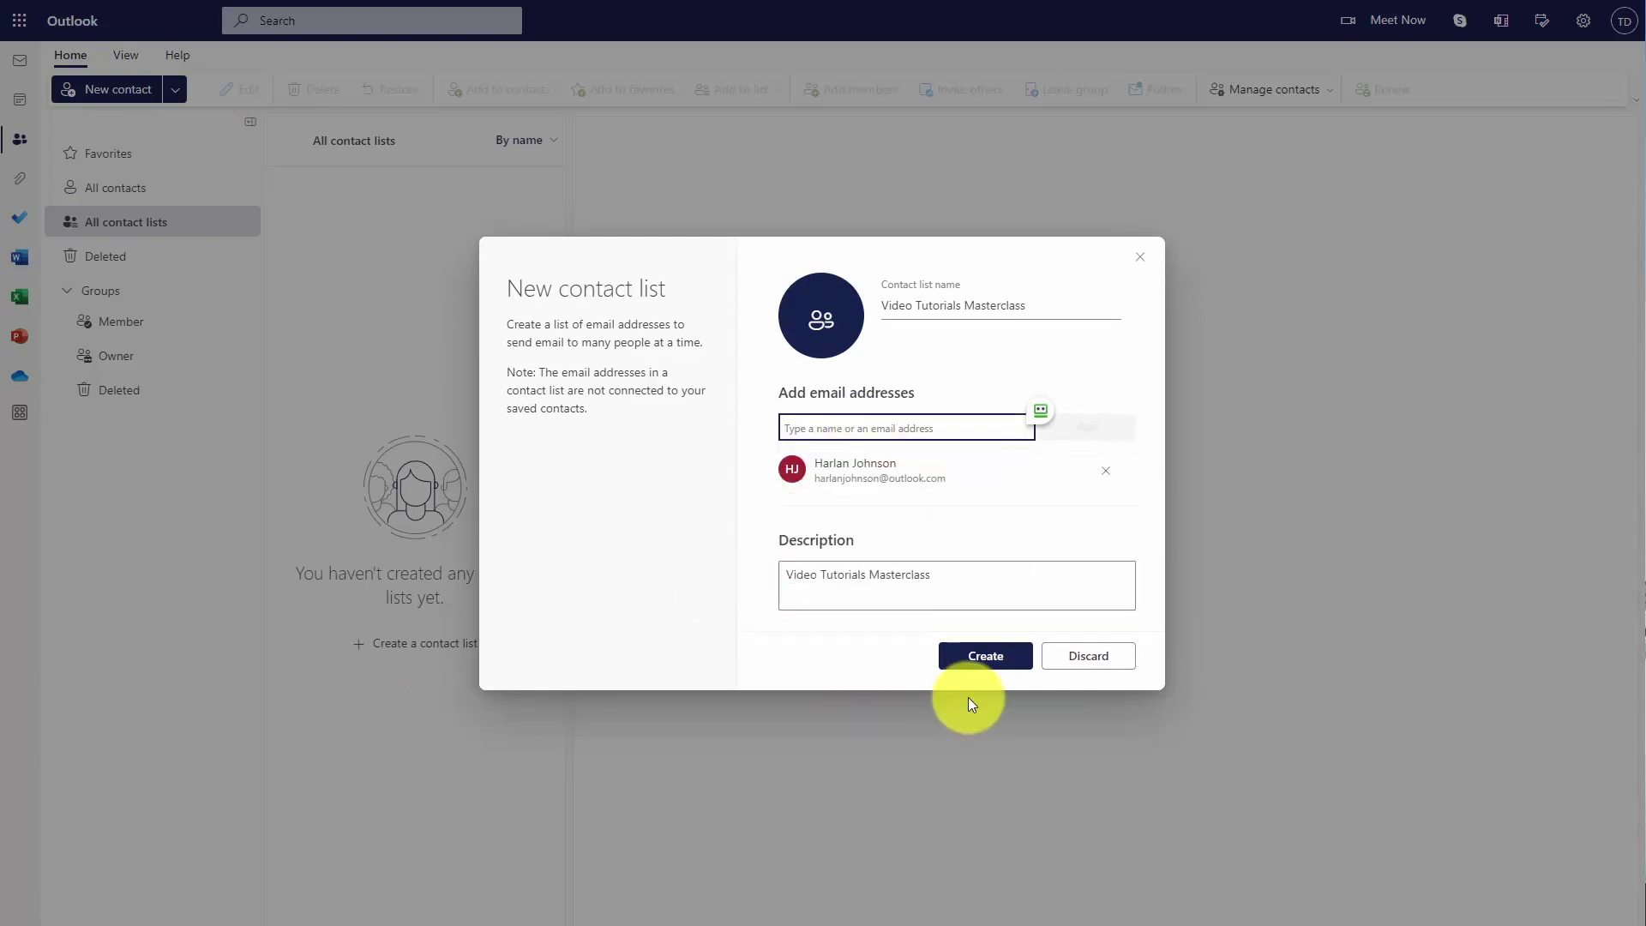
click(972, 657)
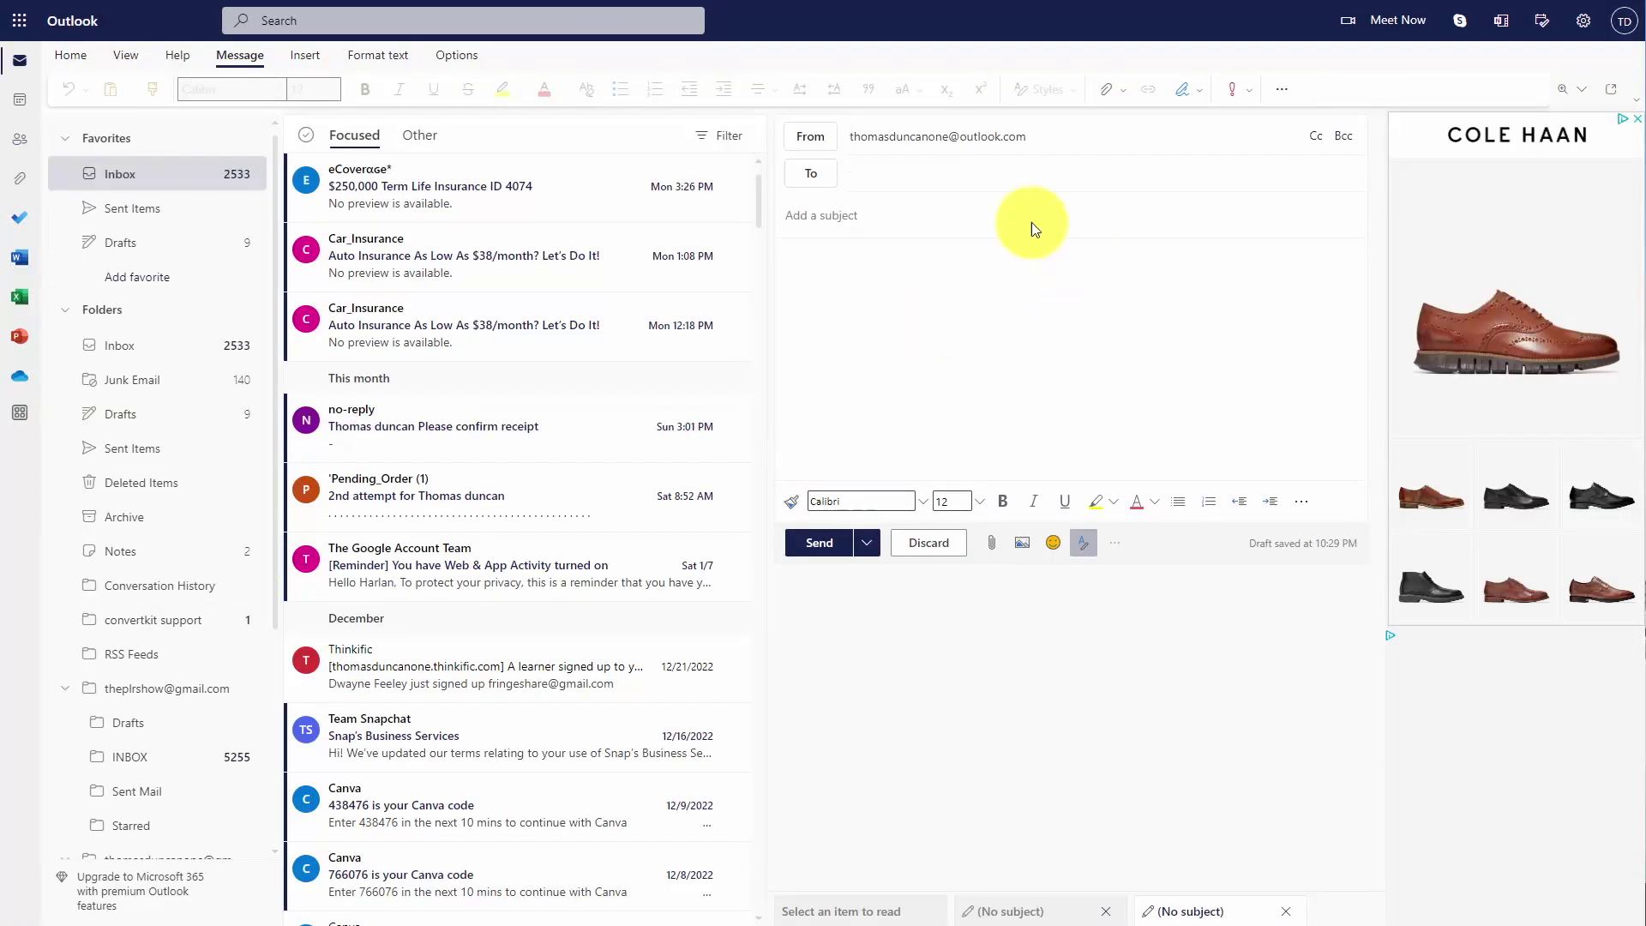
Address the new email to the Video Tutorials Masterclass contact list
click(908, 177)
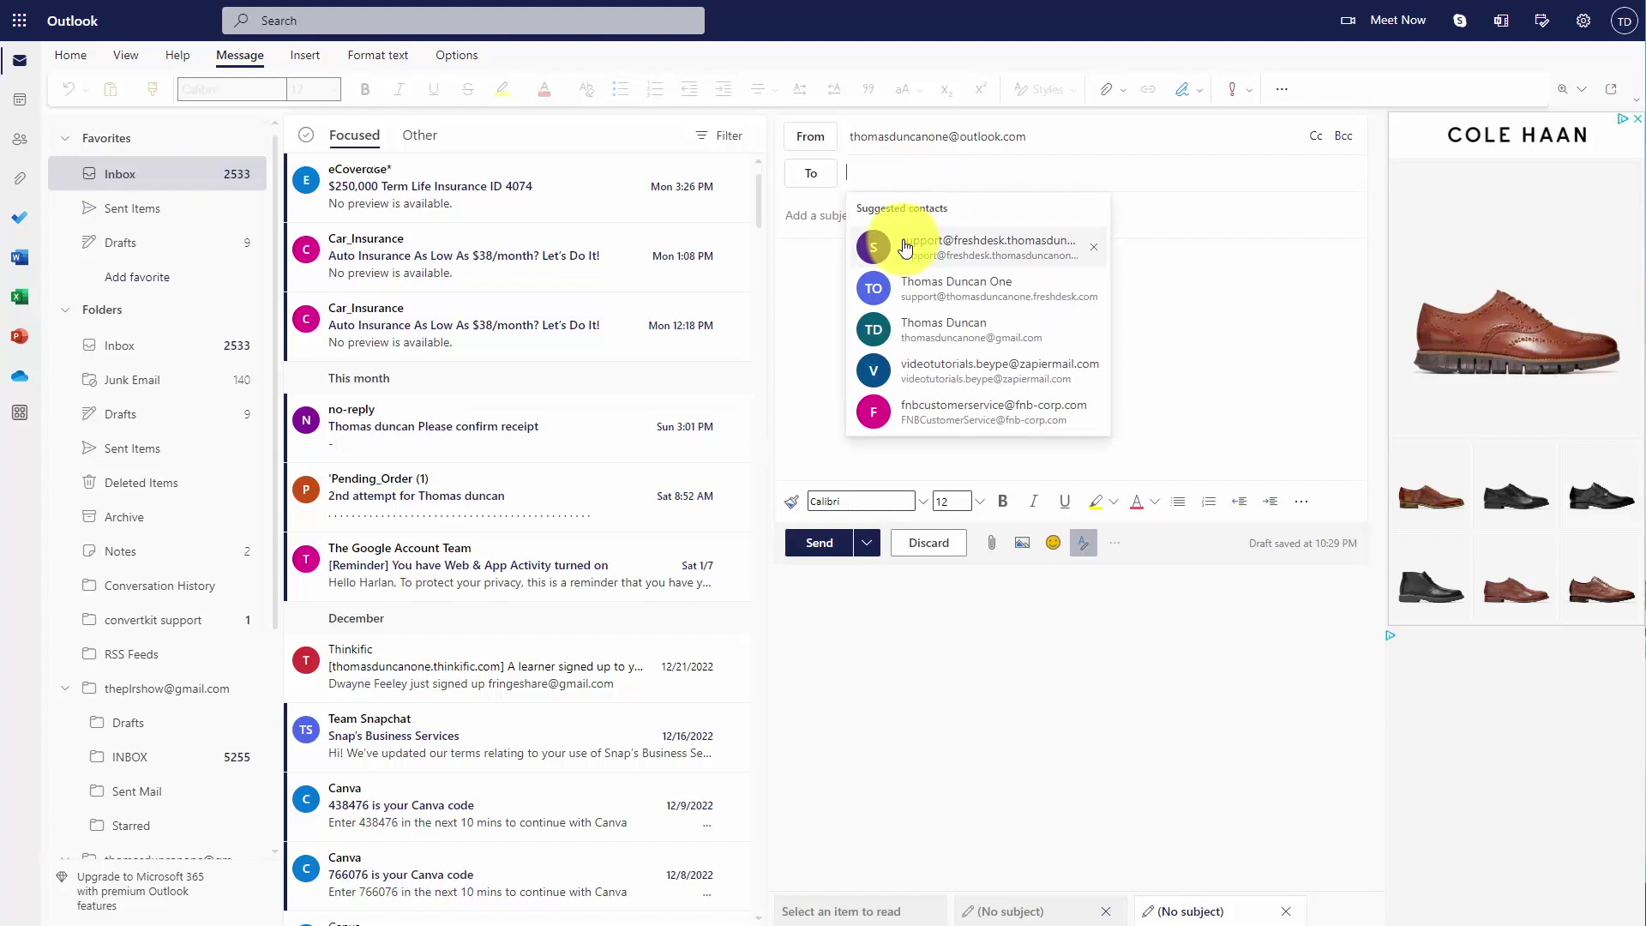
text(video)
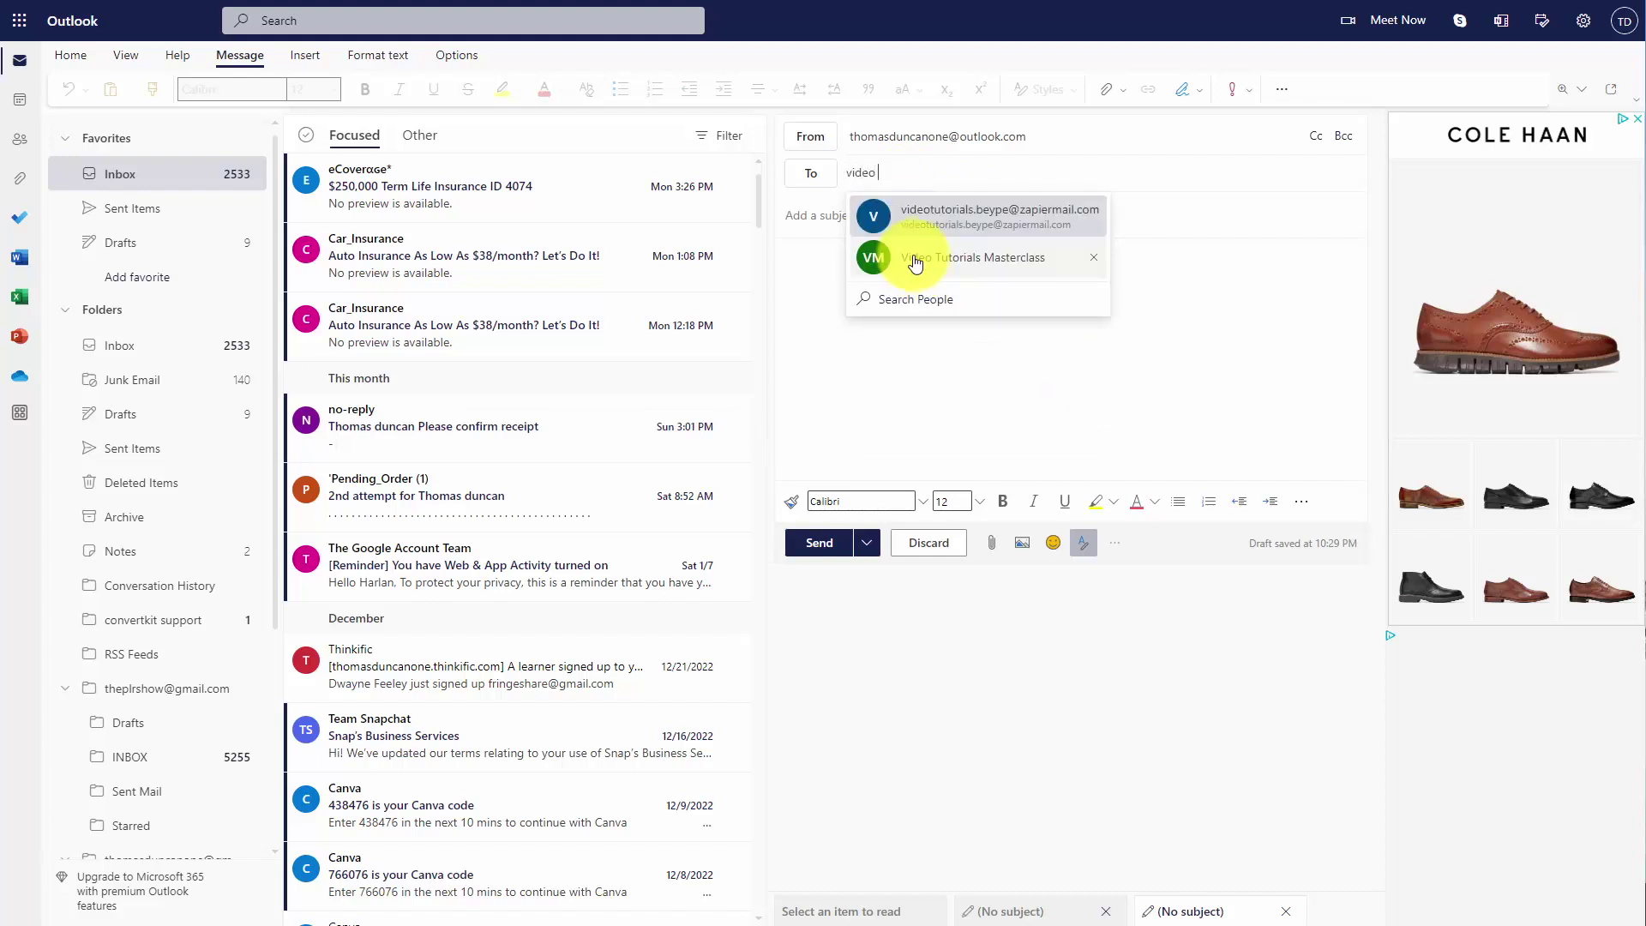
click(937, 257)
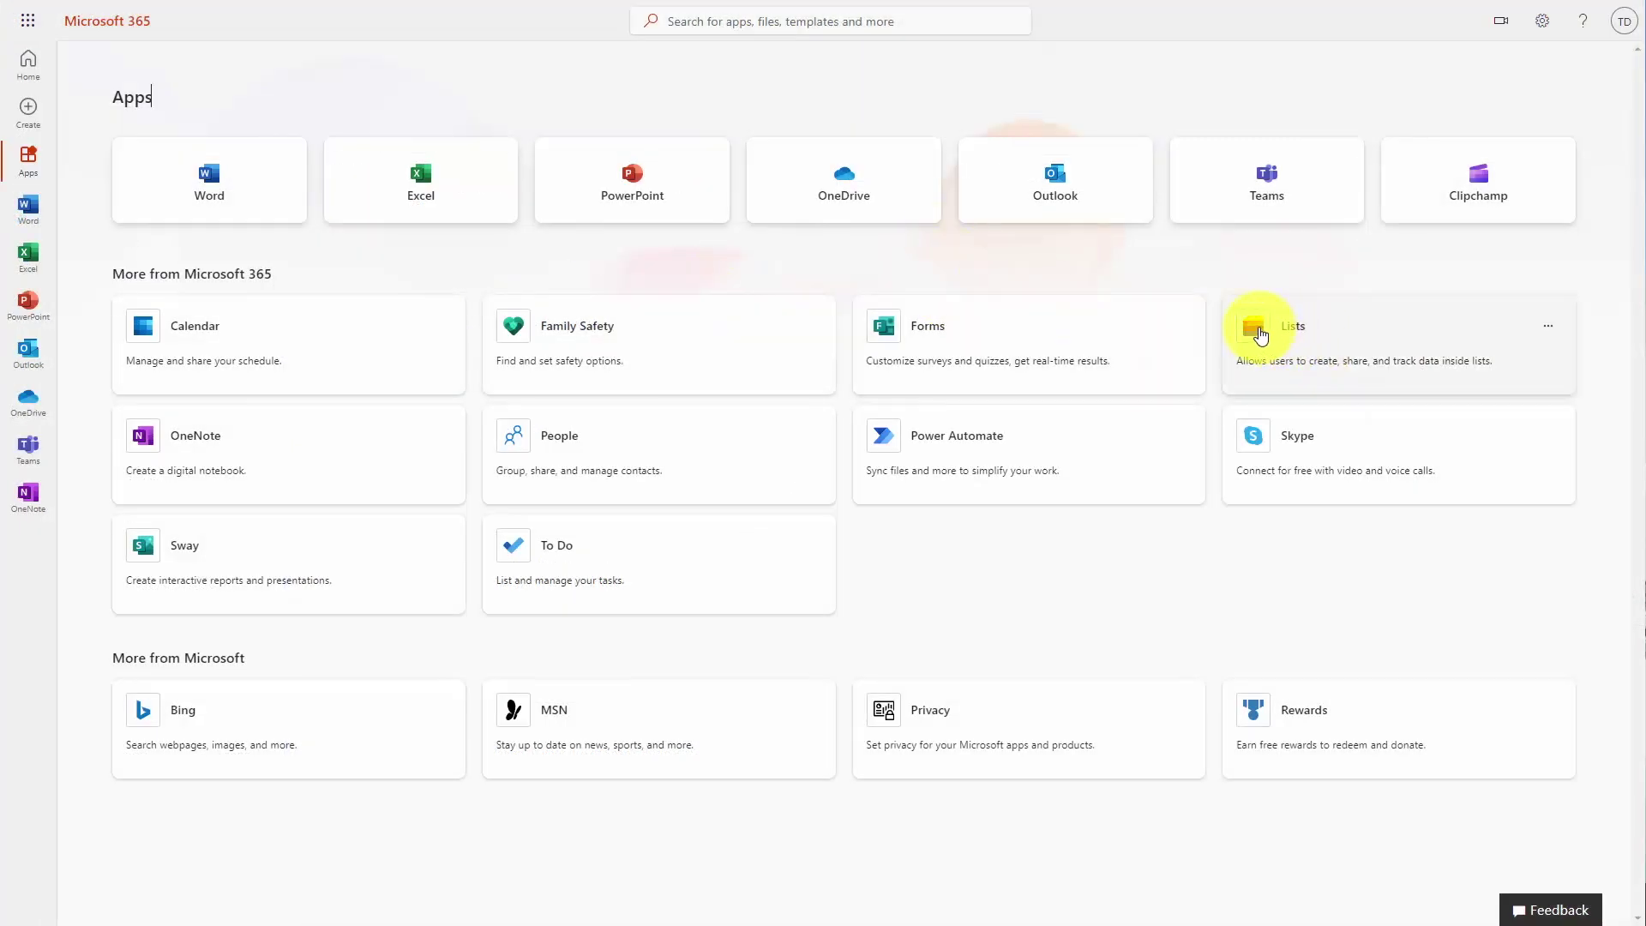
Switch to Microsoft Lists, dismiss the welcome message, browse the list templates and open the Content scheduler template
click(1257, 332)
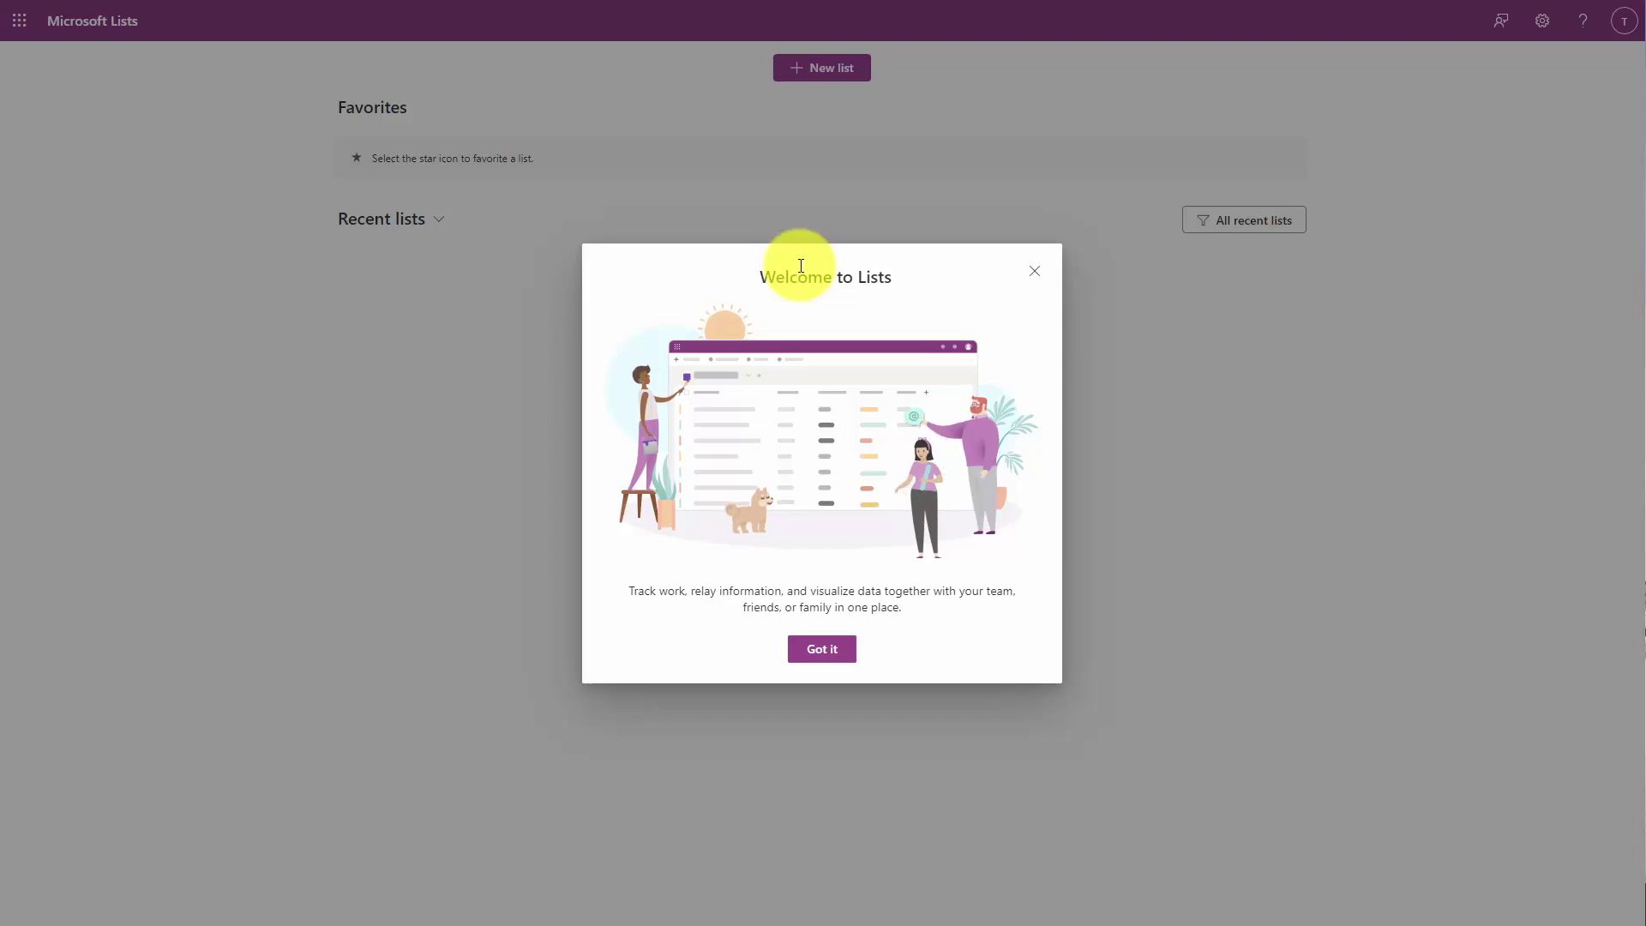
click(834, 653)
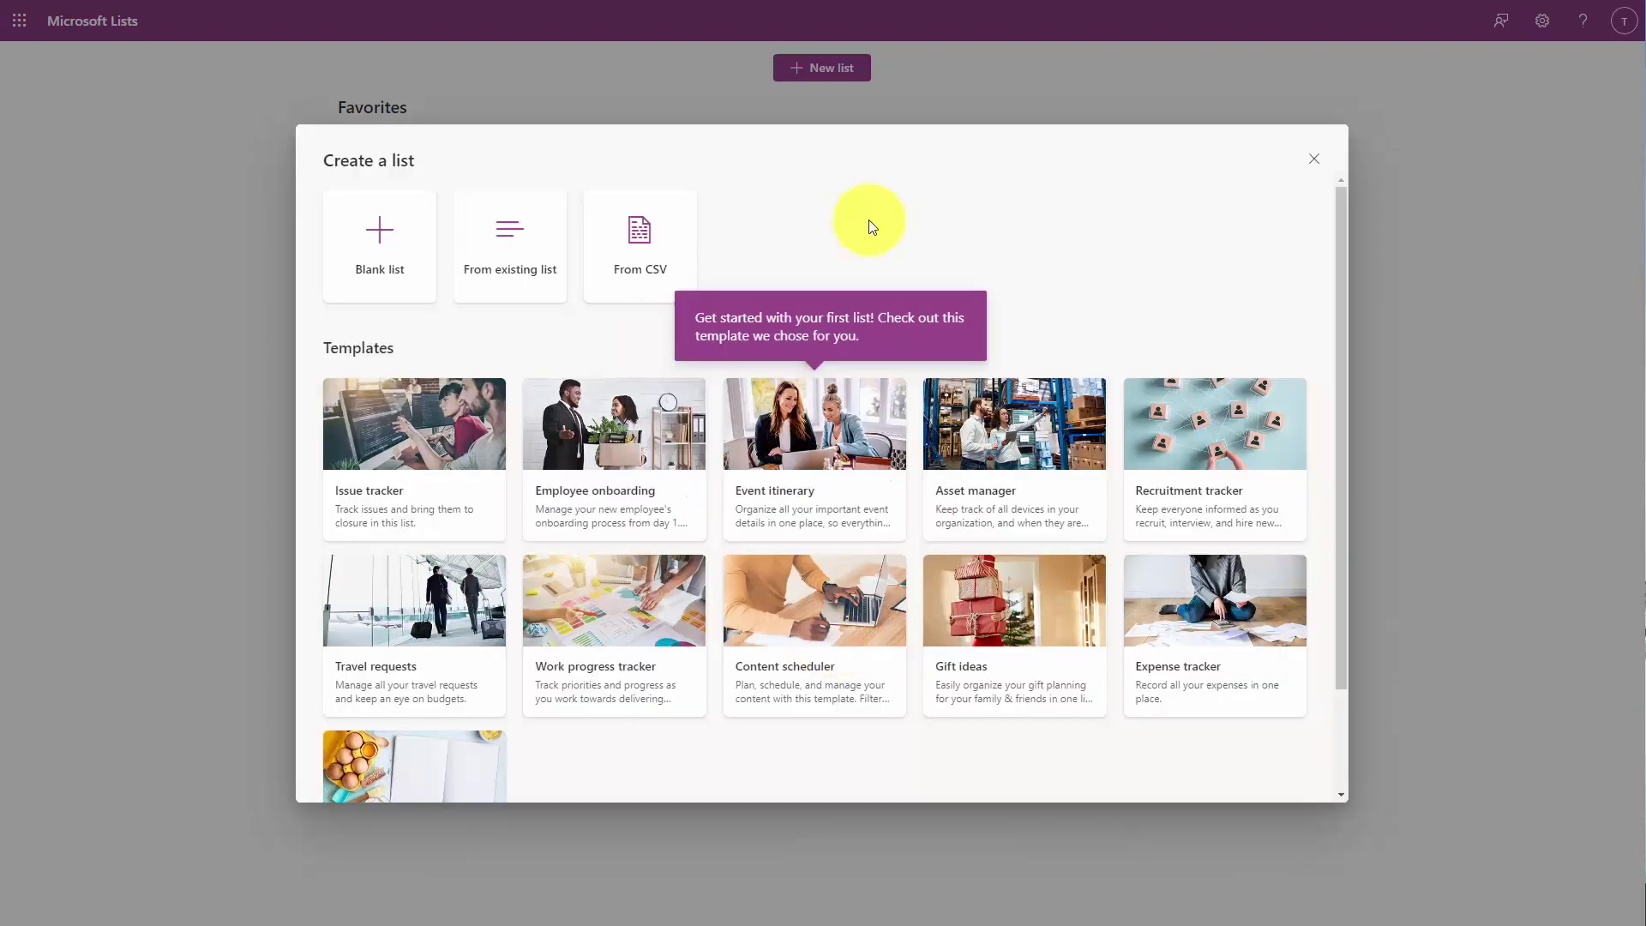
scroll(867, 219, down, 1)
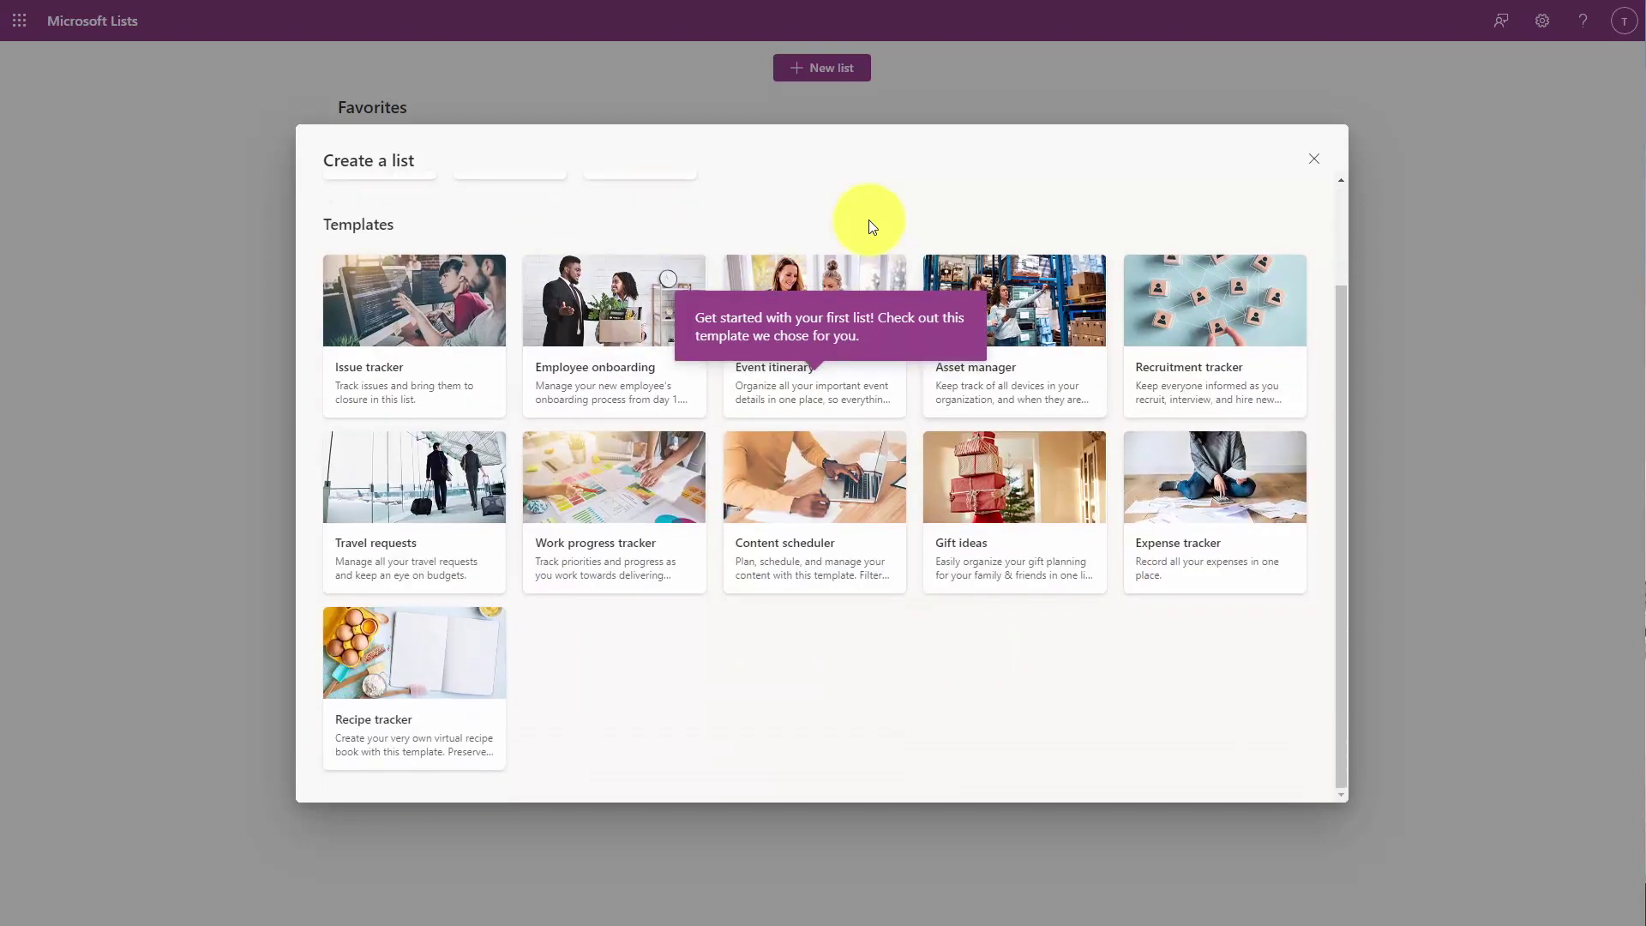
scroll(868, 219, up, 1)
scroll(868, 221, down, 2)
scroll(868, 221, up, 2)
scroll(868, 225, down, 2)
click(770, 555)
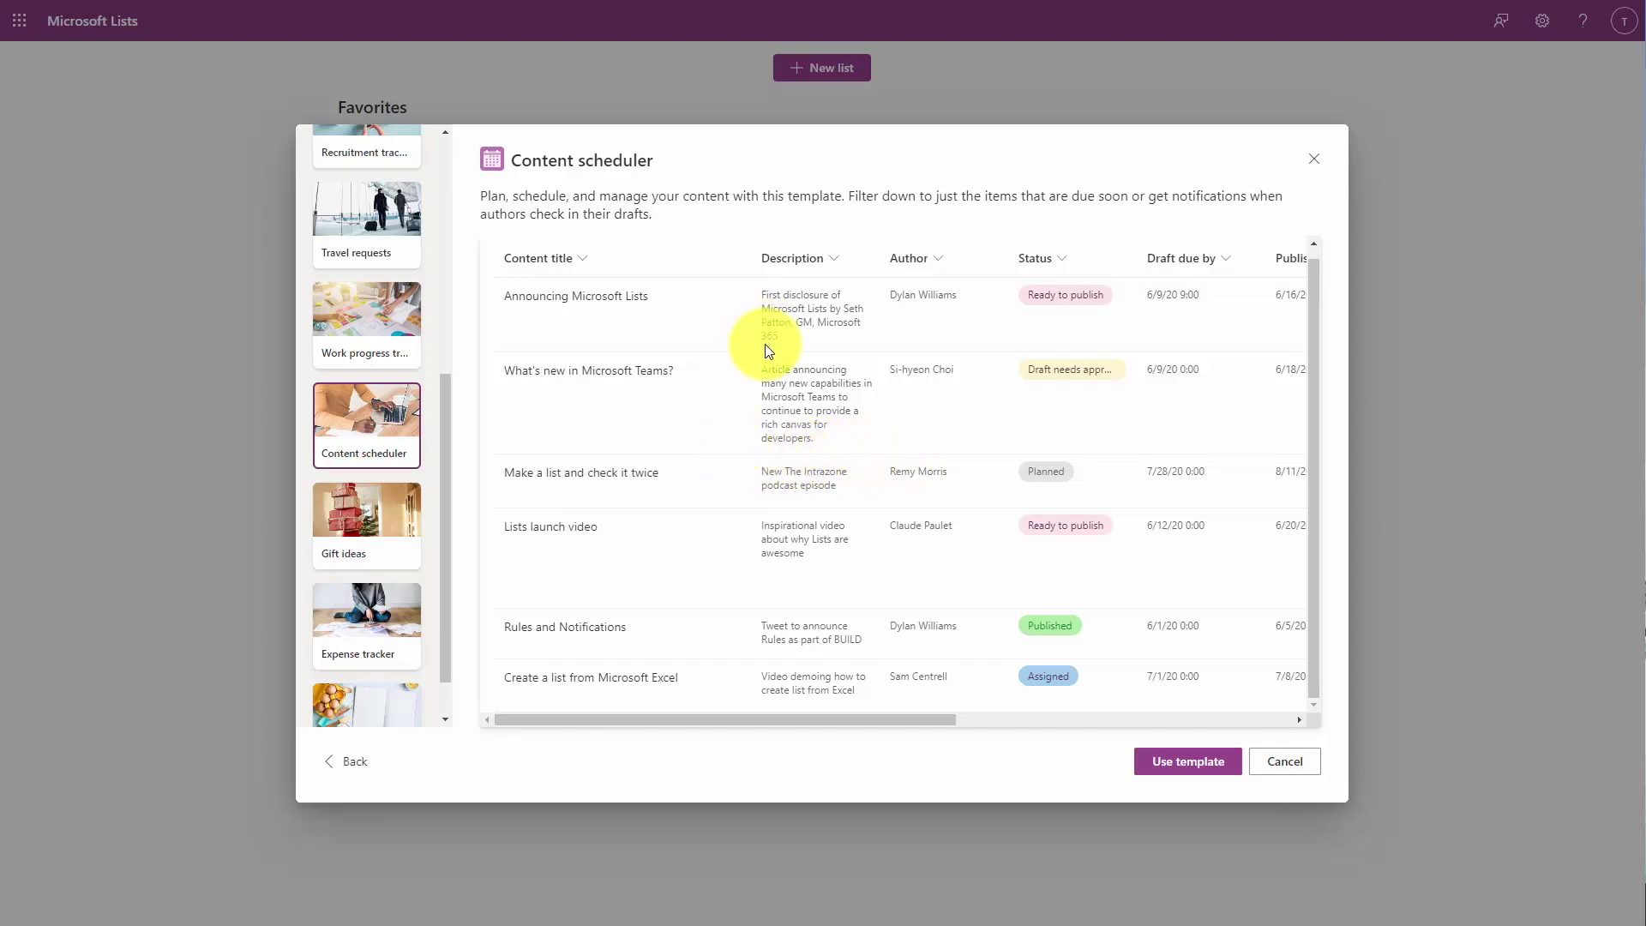
Create a list from the Content scheduler template named Video Tutorials Masterclass, with description The Video Tutorials Masterclass, dark indigo colour and light bulb icon
scroll(767, 347, up, 1)
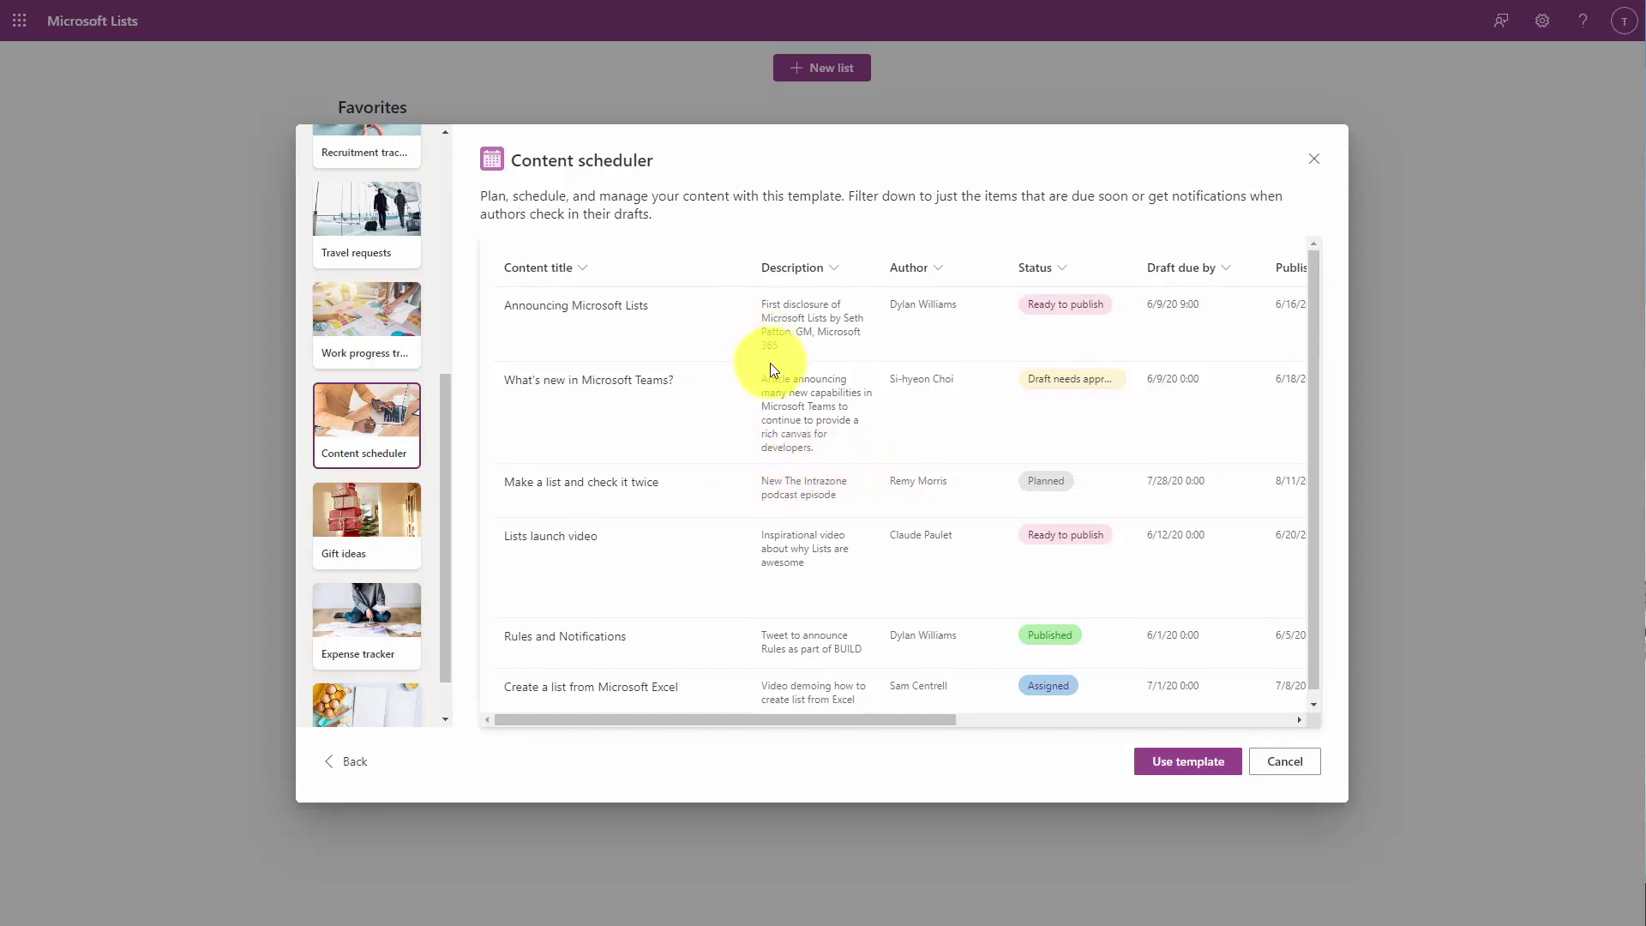
scroll(427, 360, up, 5)
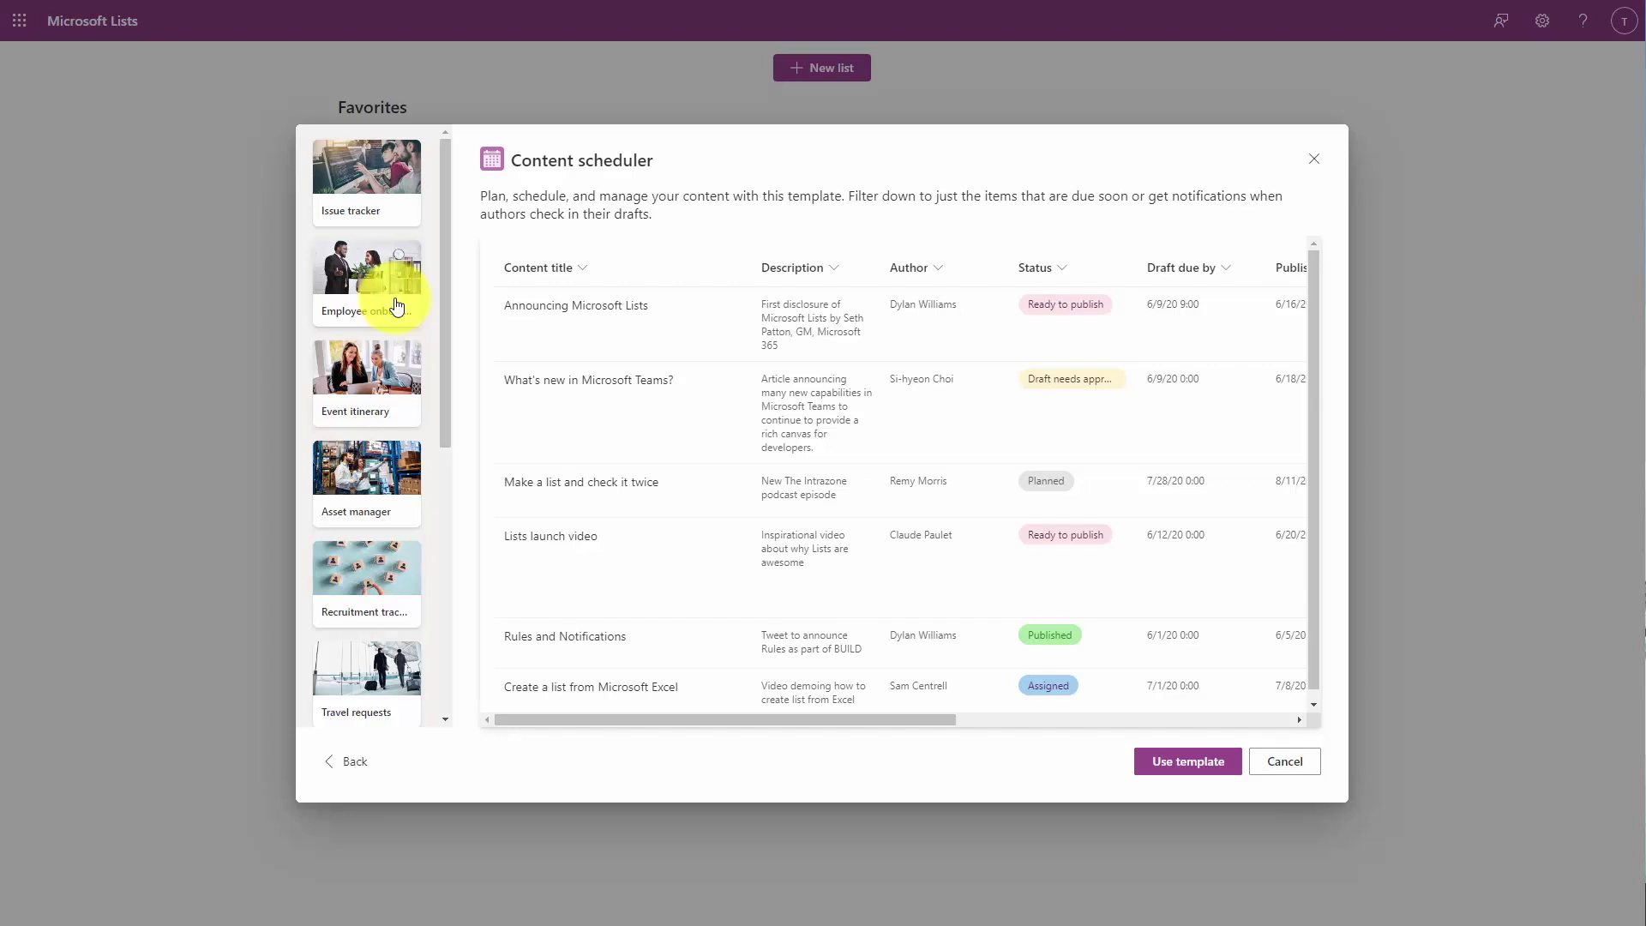
scroll(806, 455, down, 1)
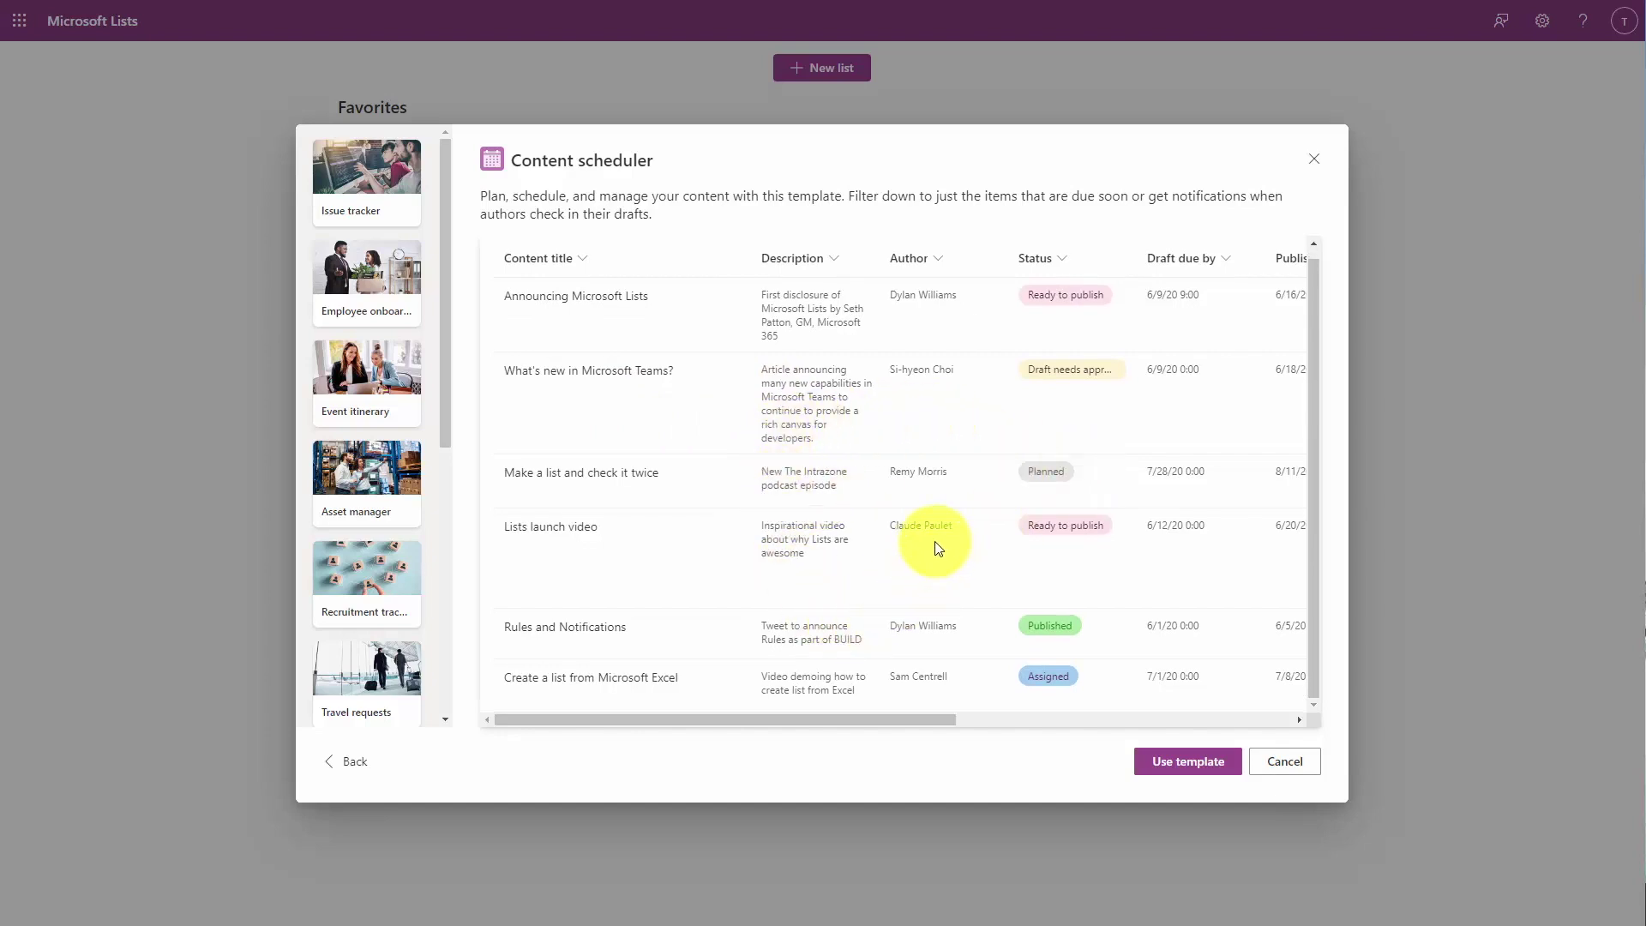
click(1172, 763)
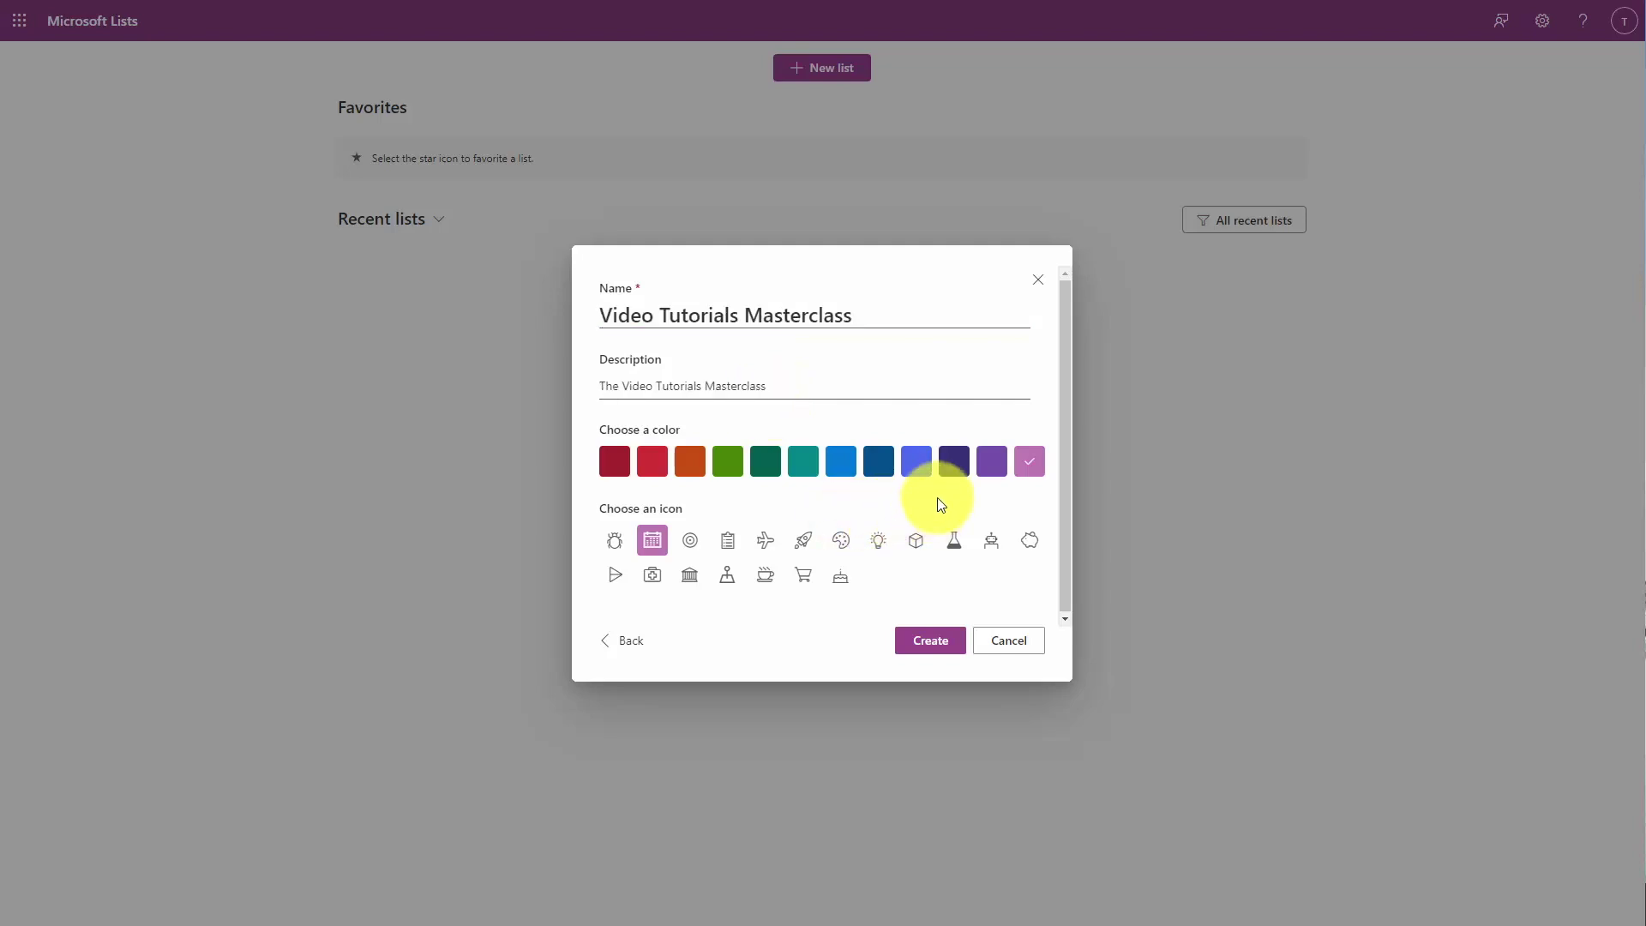
click(953, 467)
click(690, 631)
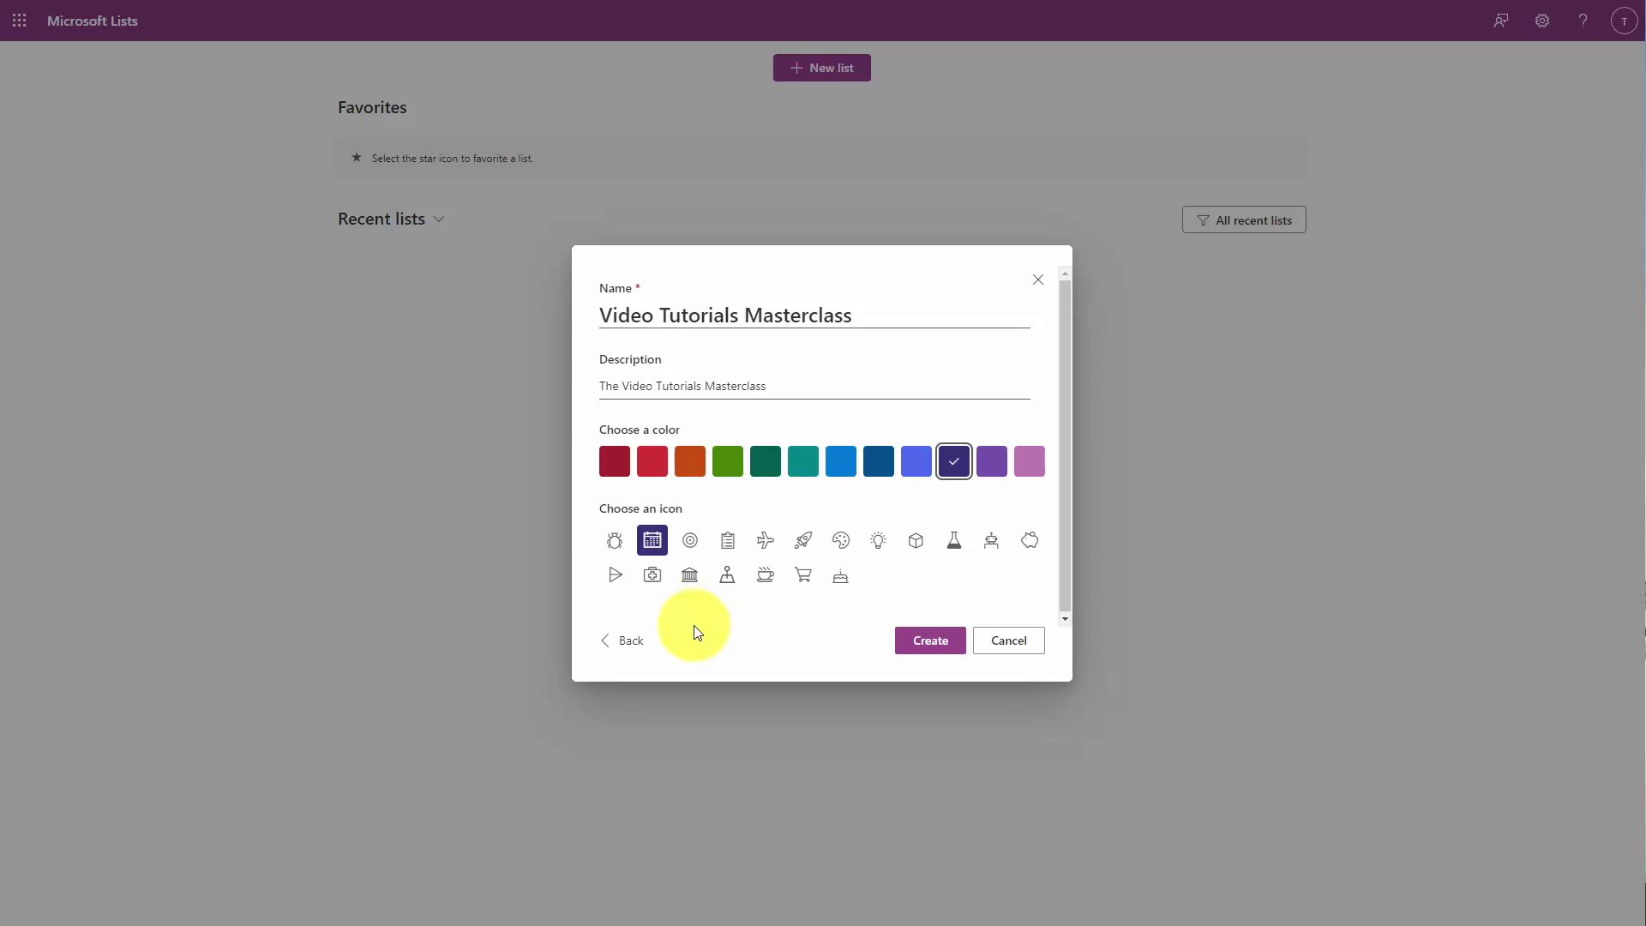
click(878, 540)
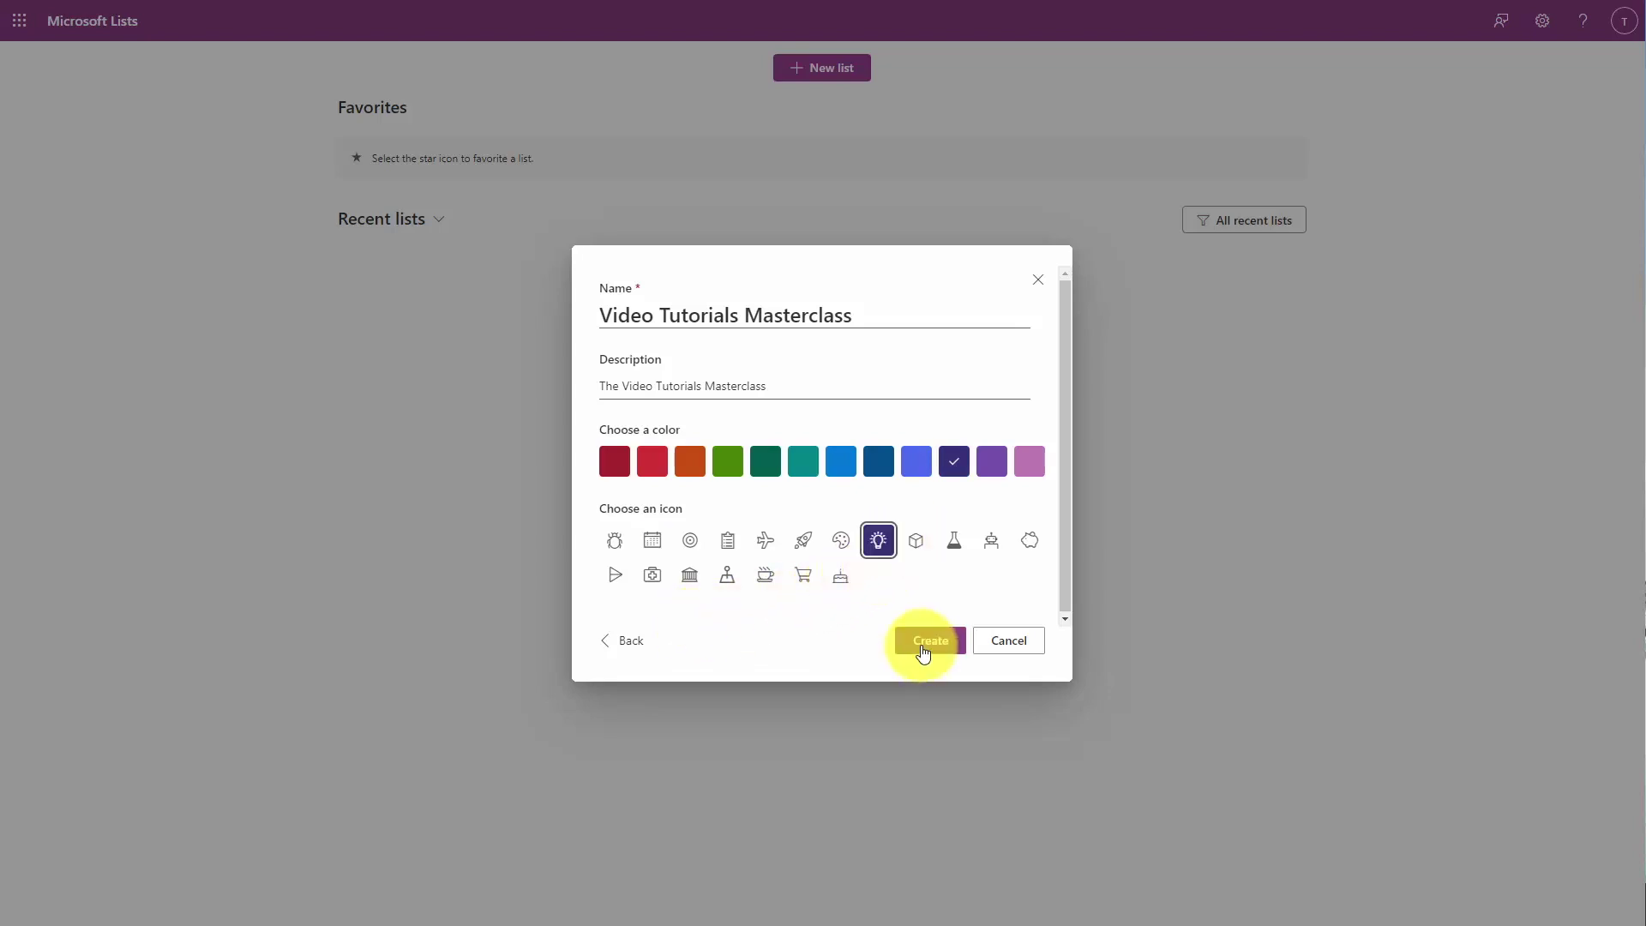
click(926, 643)
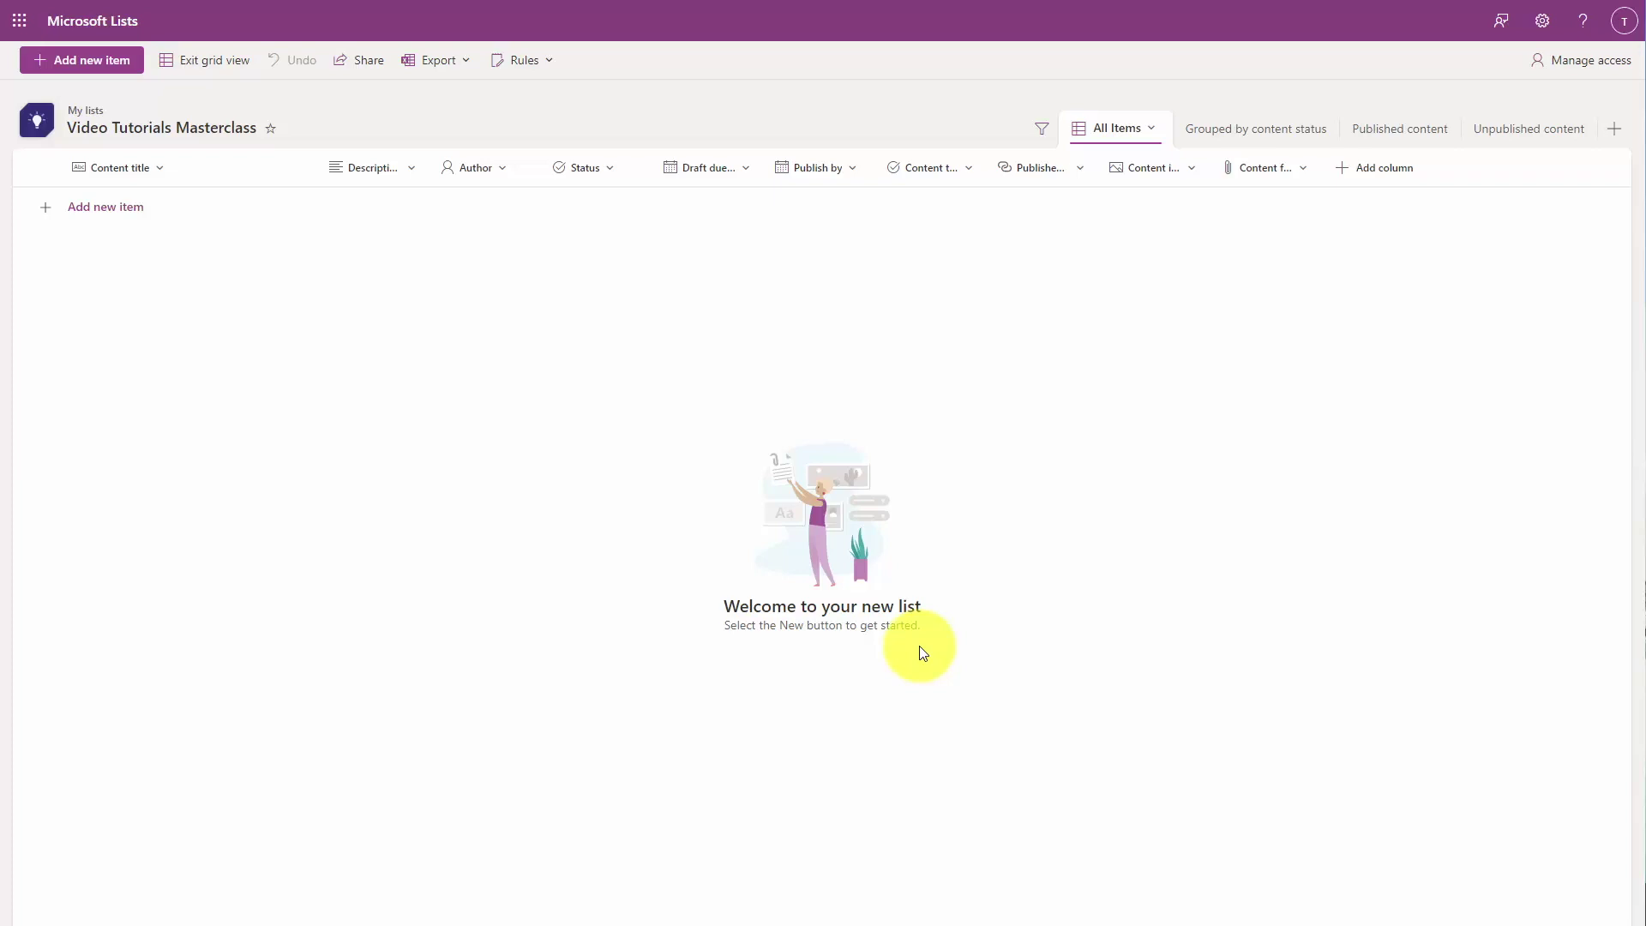
Open the column creation options for the new list and look through the available column types
click(1341, 168)
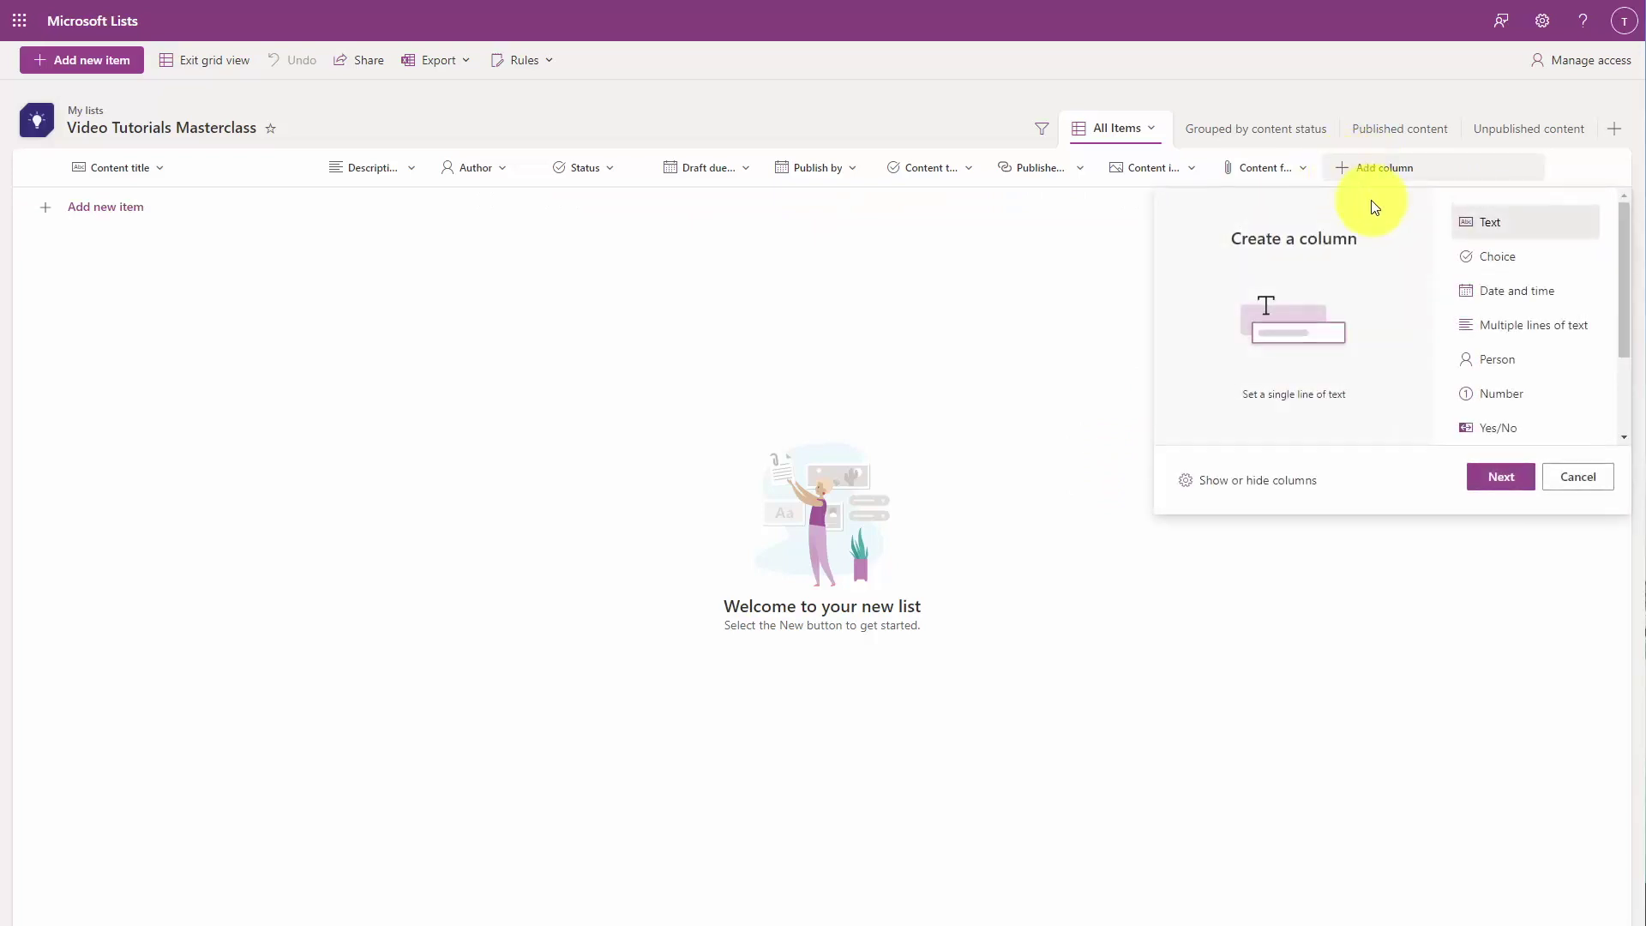
scroll(1572, 324, down, 1)
scroll(1571, 323, down, 1)
scroll(1570, 326, up, 3)
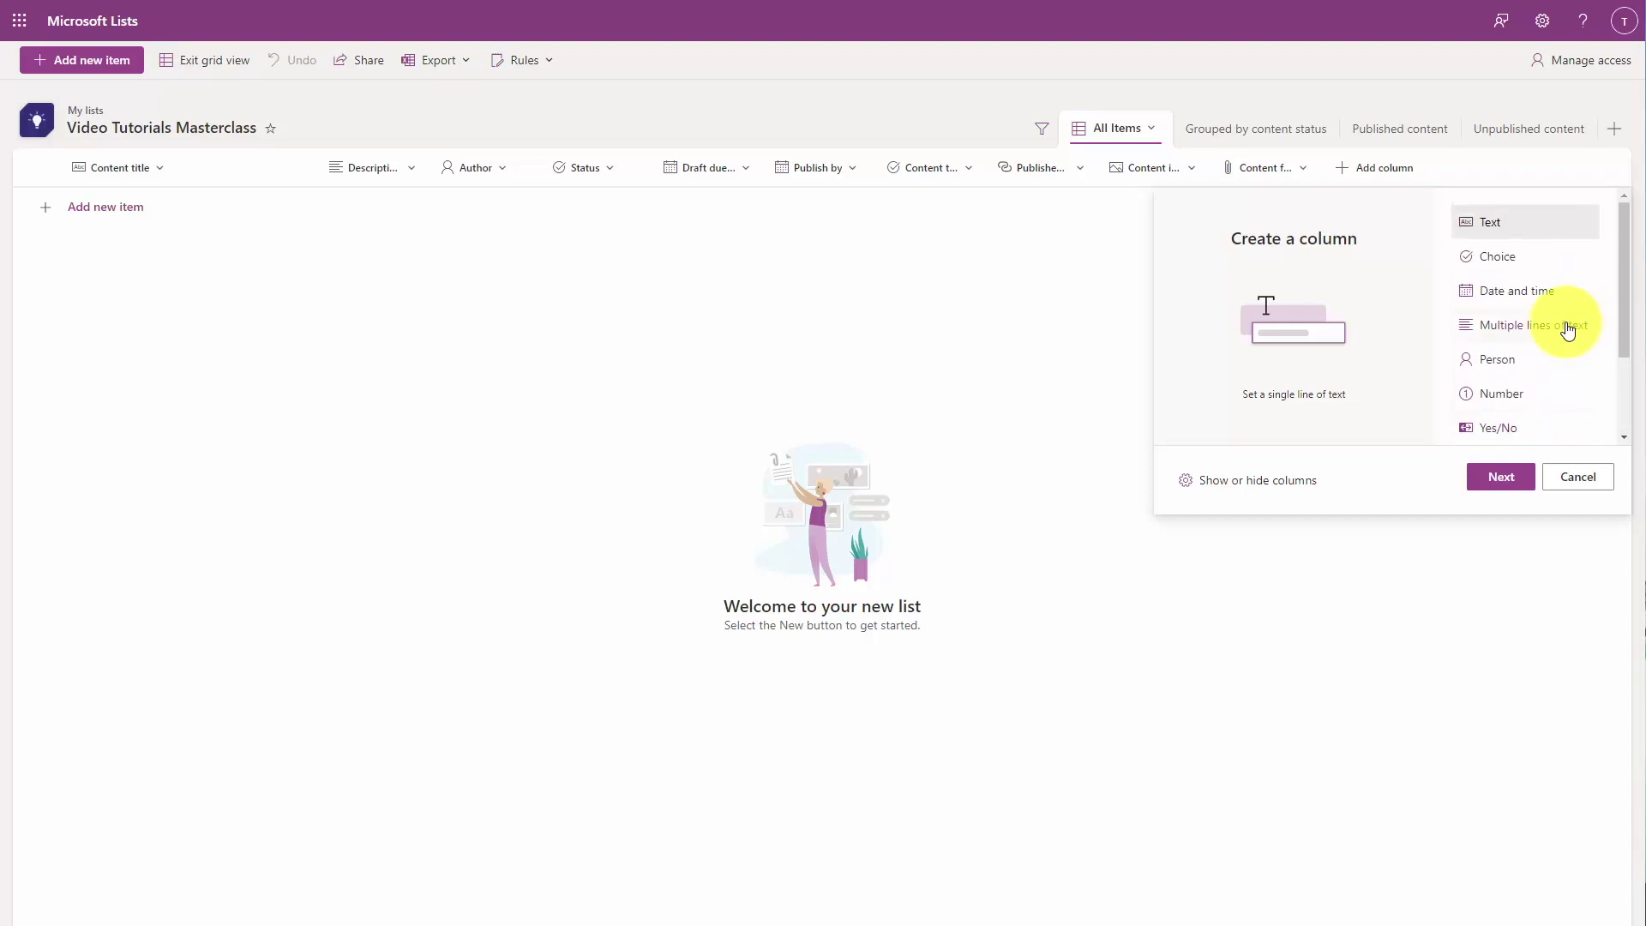
Close the column creation options, open the edit settings of the Published link column to view them, and close them unchanged
key(Escape)
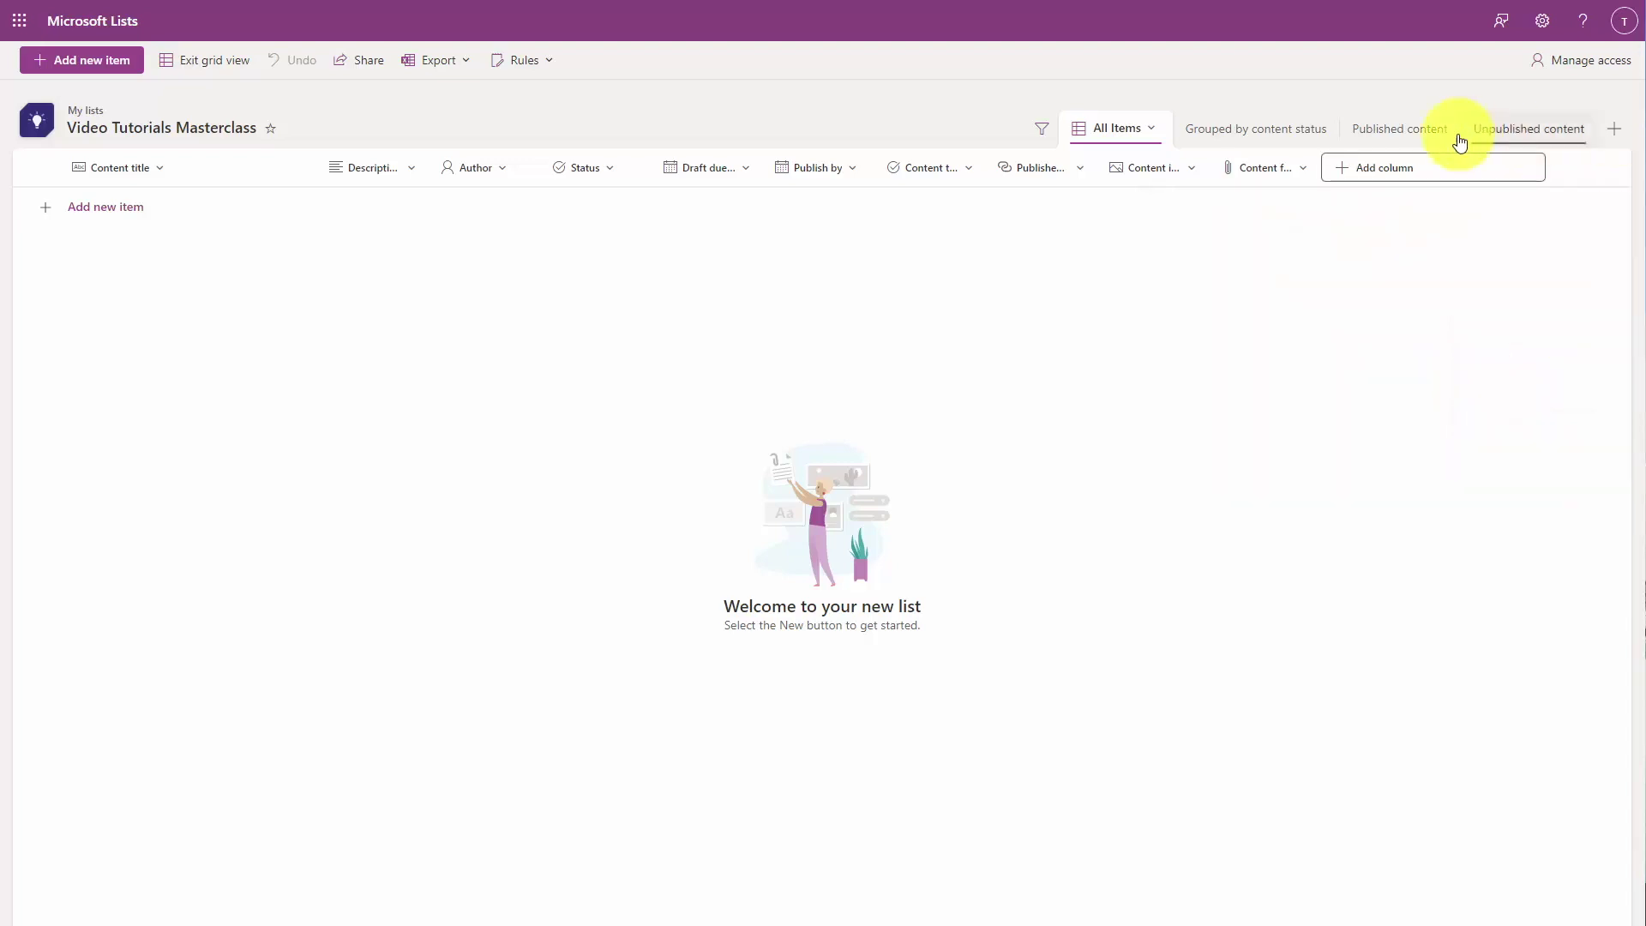
click(1037, 168)
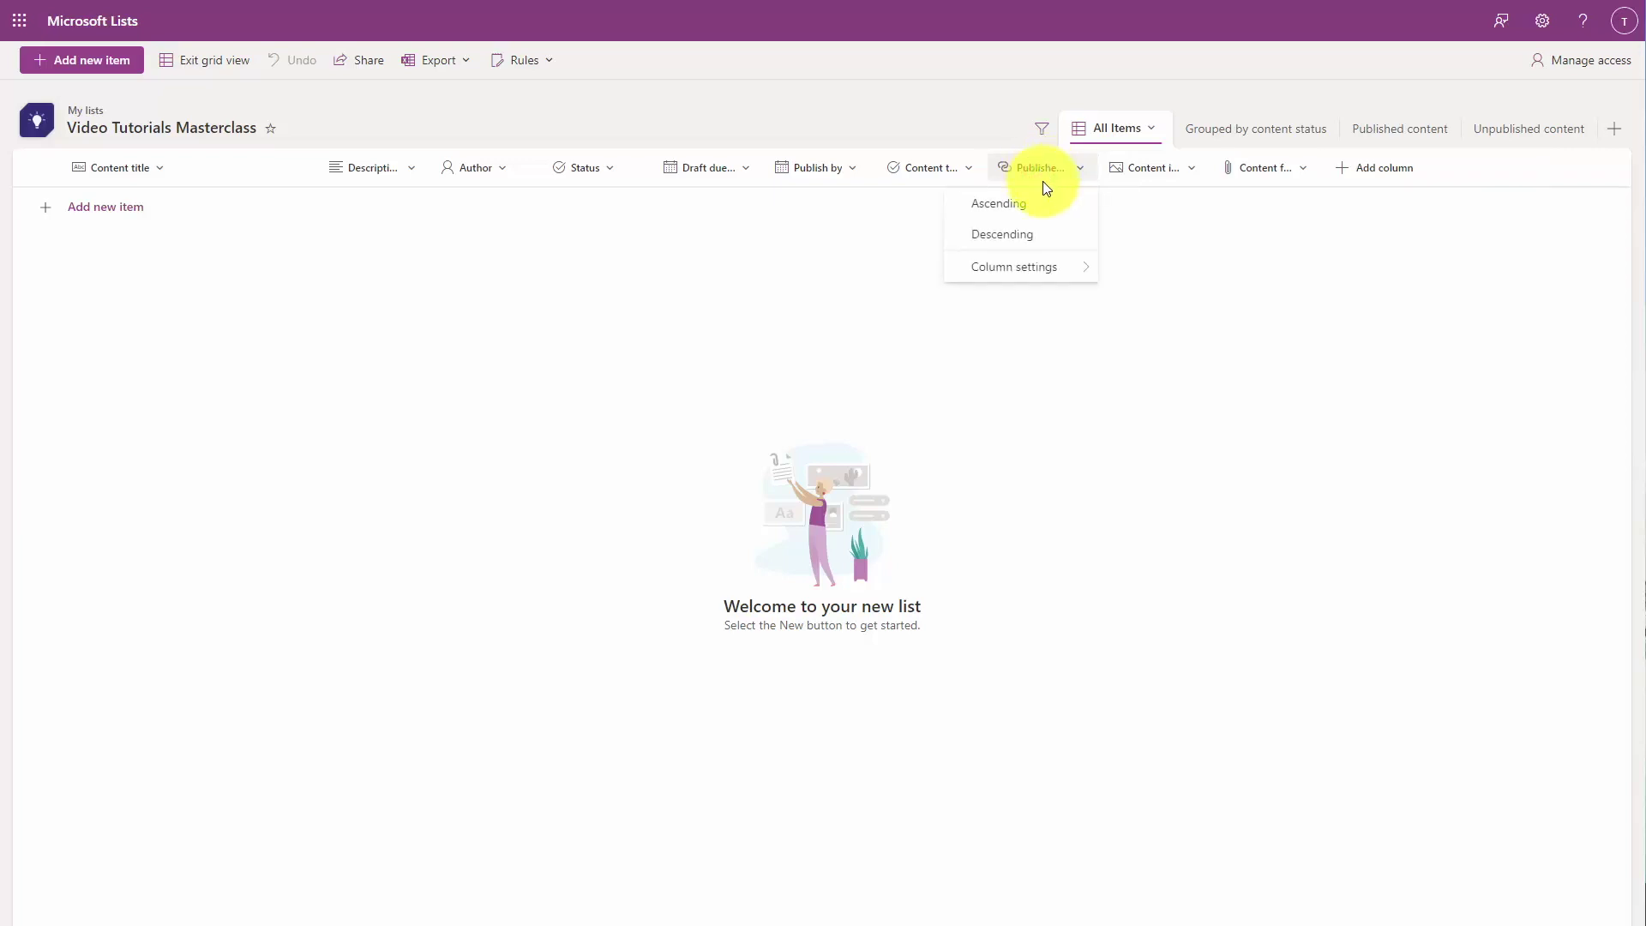
mouse_move(1012, 273)
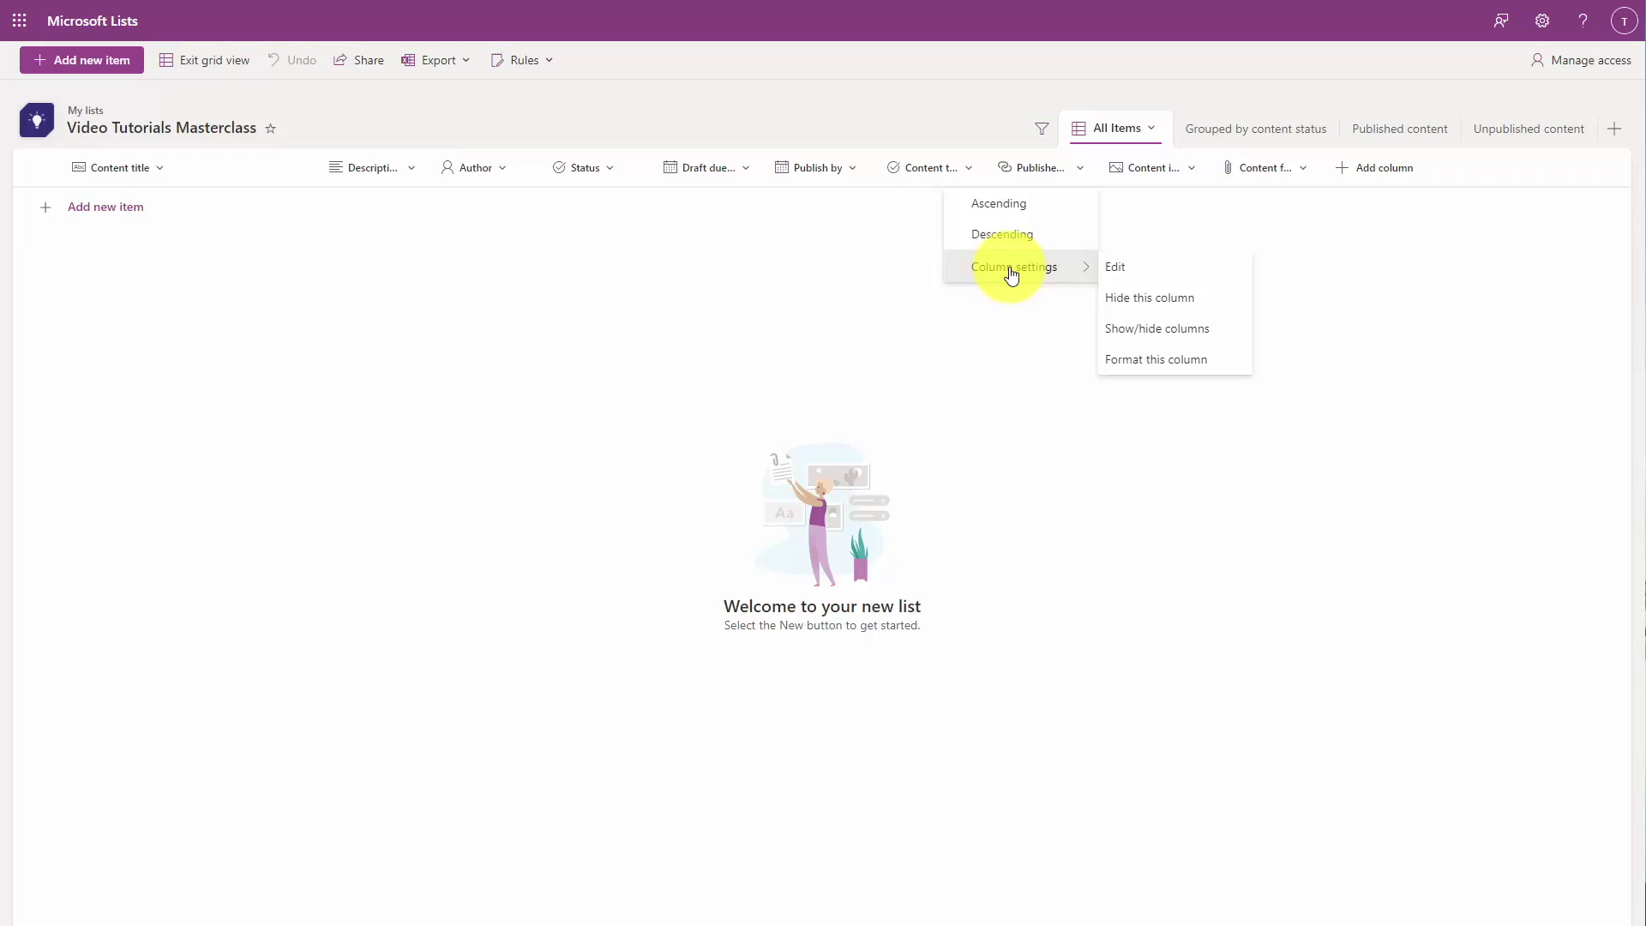
click(1116, 268)
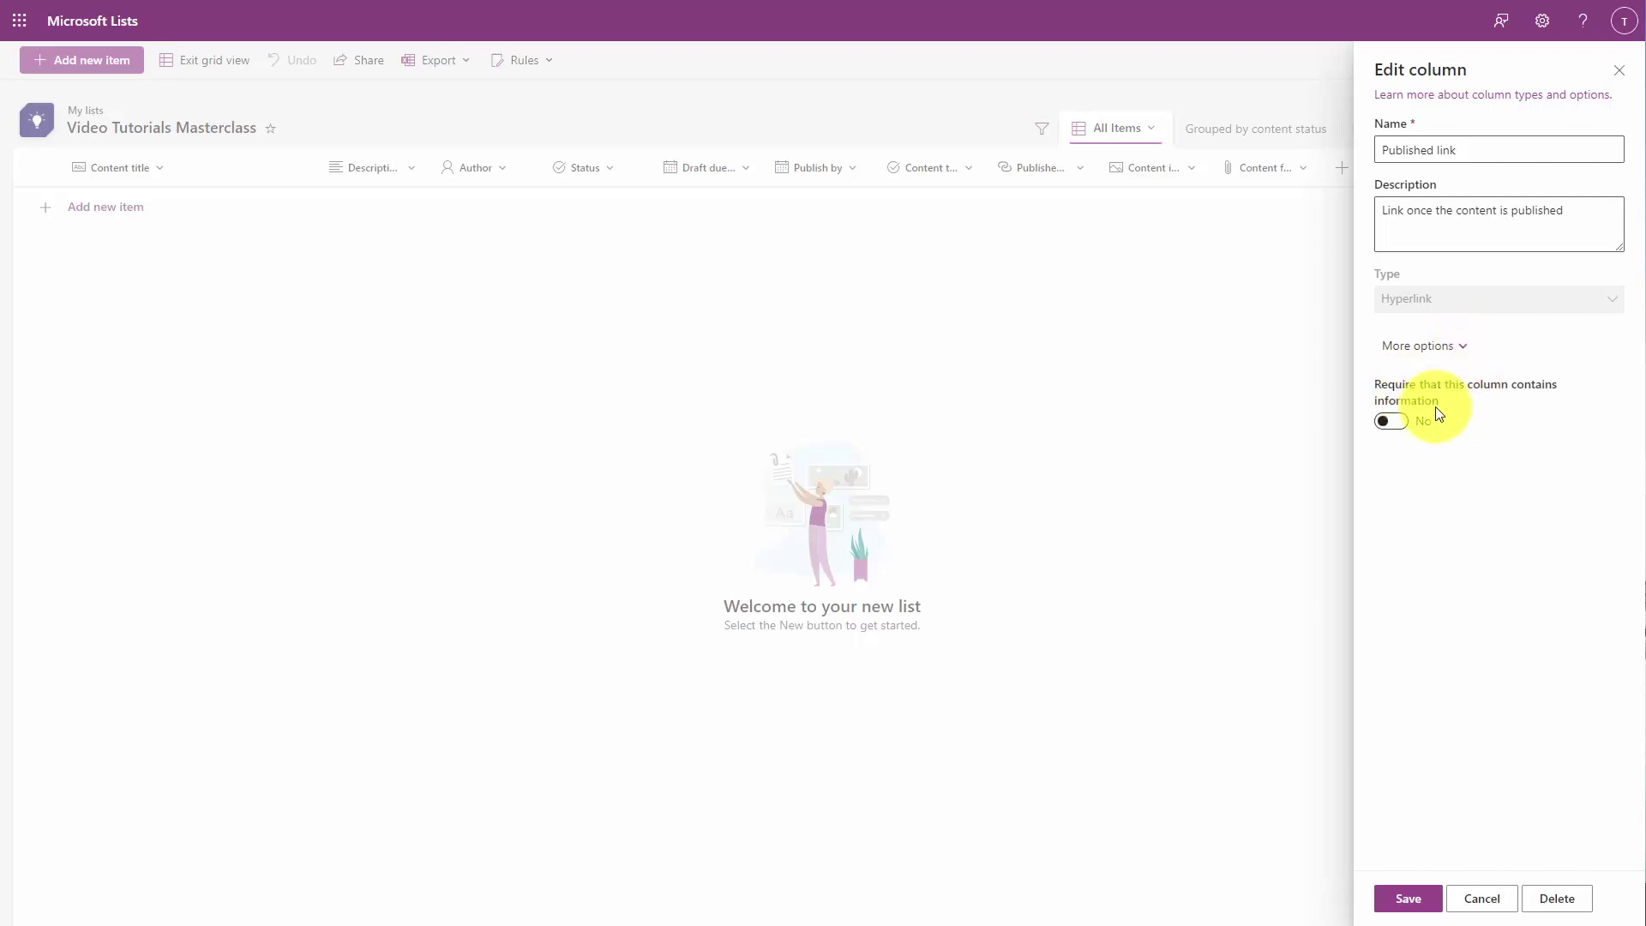
click(1625, 69)
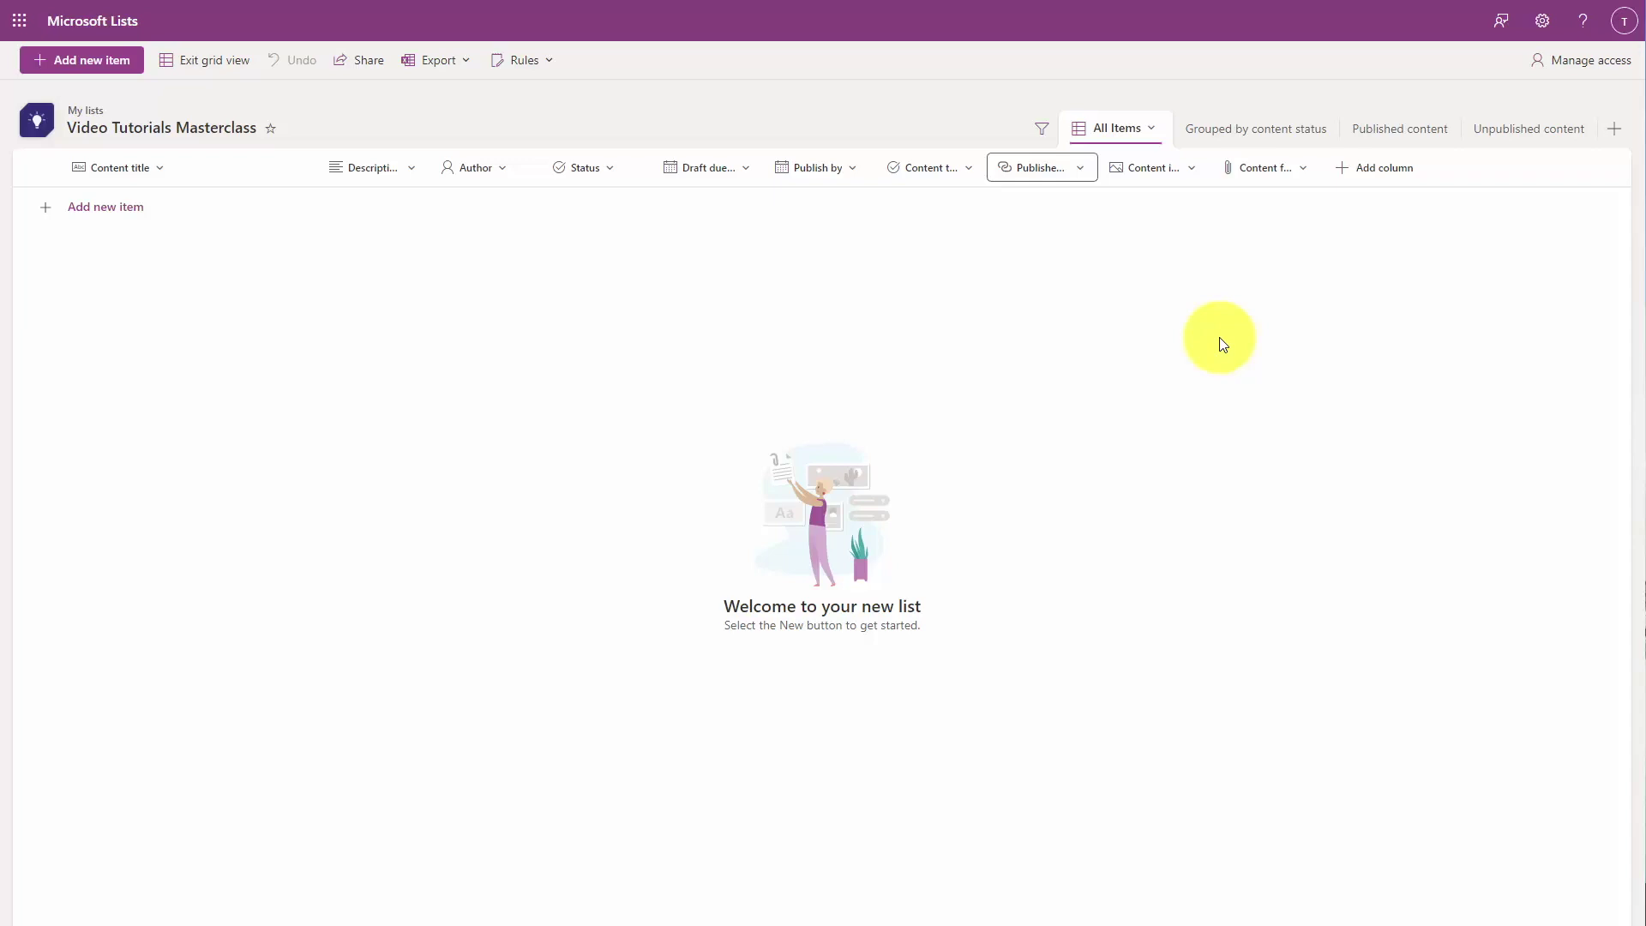
Return to the Lists home page and view the options for creating another list, including from an existing list
click(76, 20)
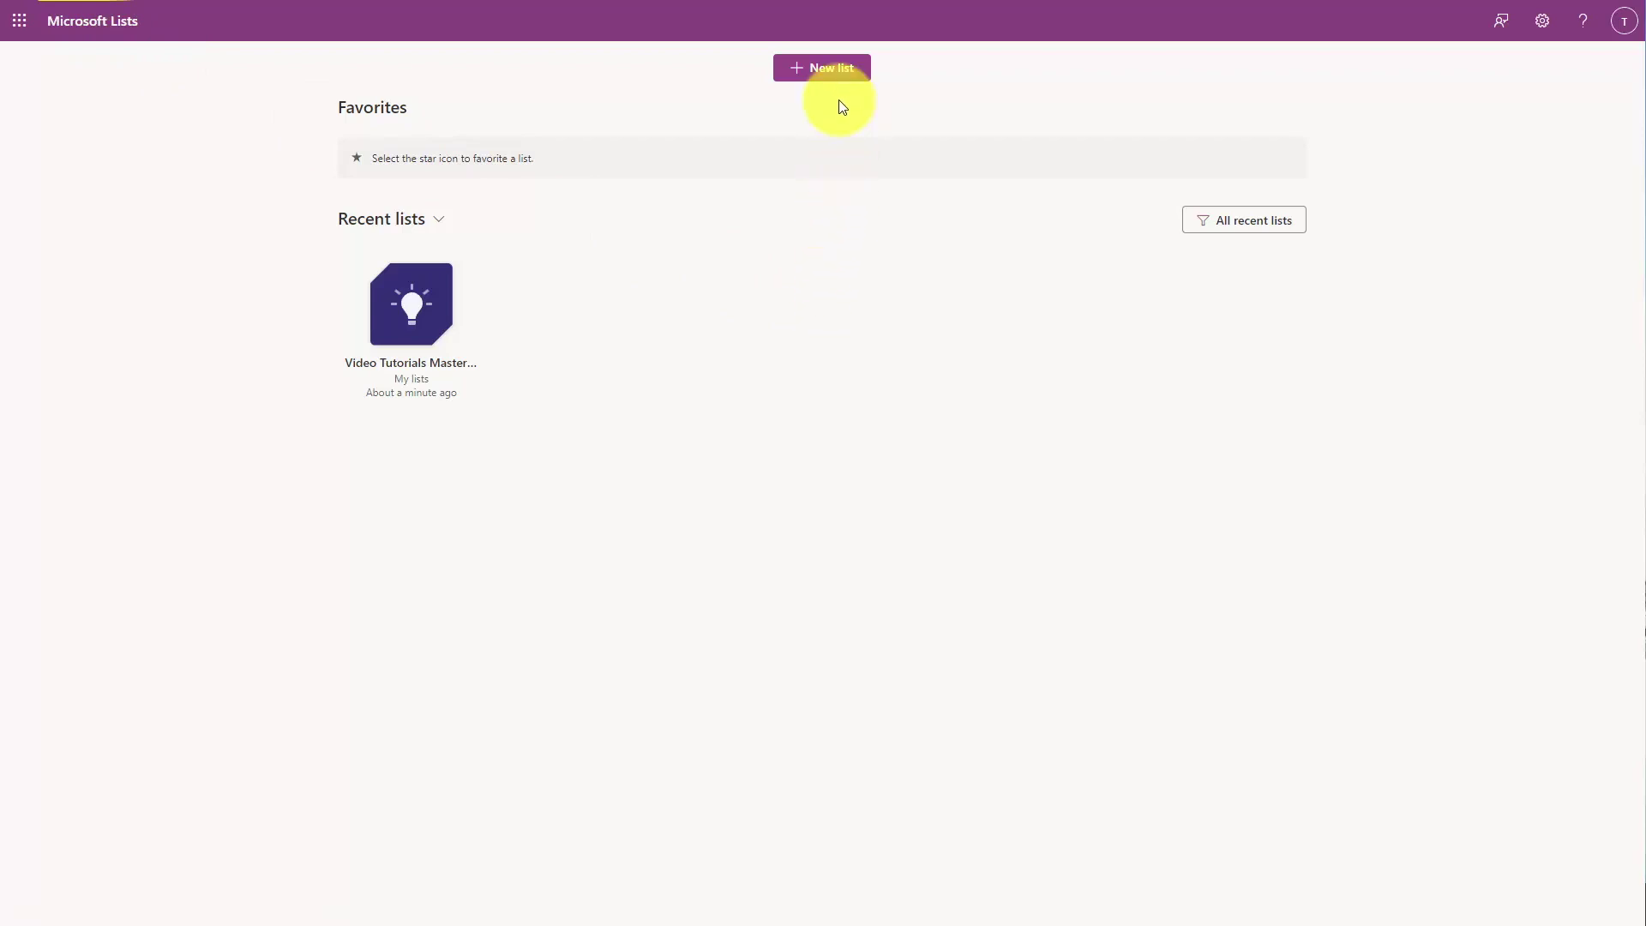
click(827, 70)
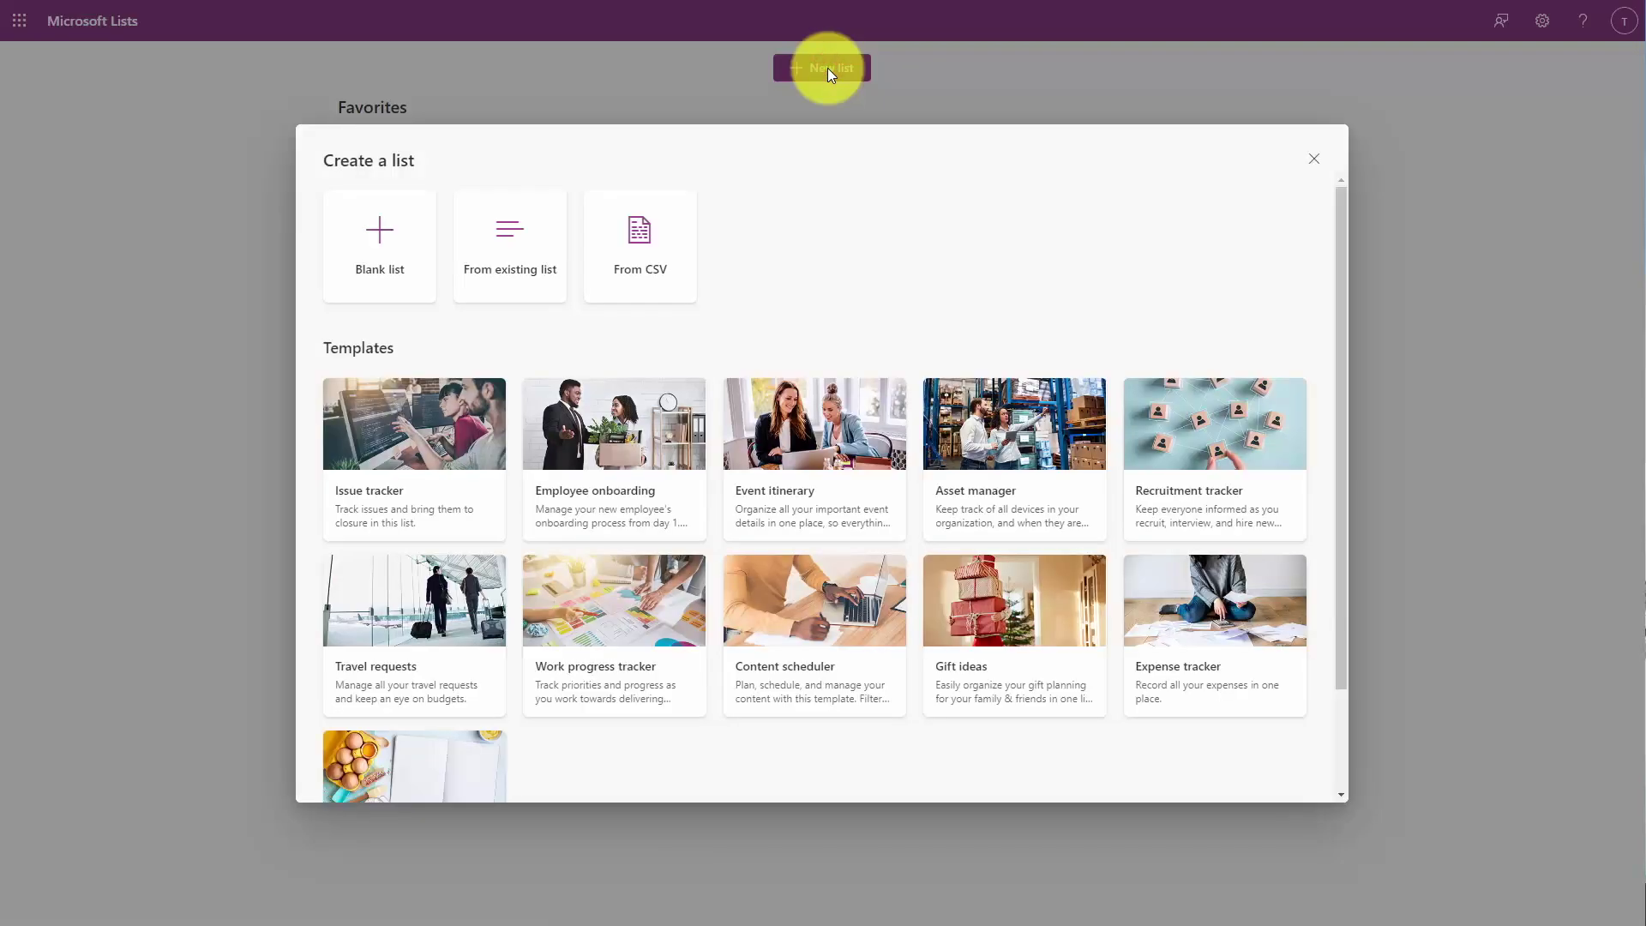
click(474, 257)
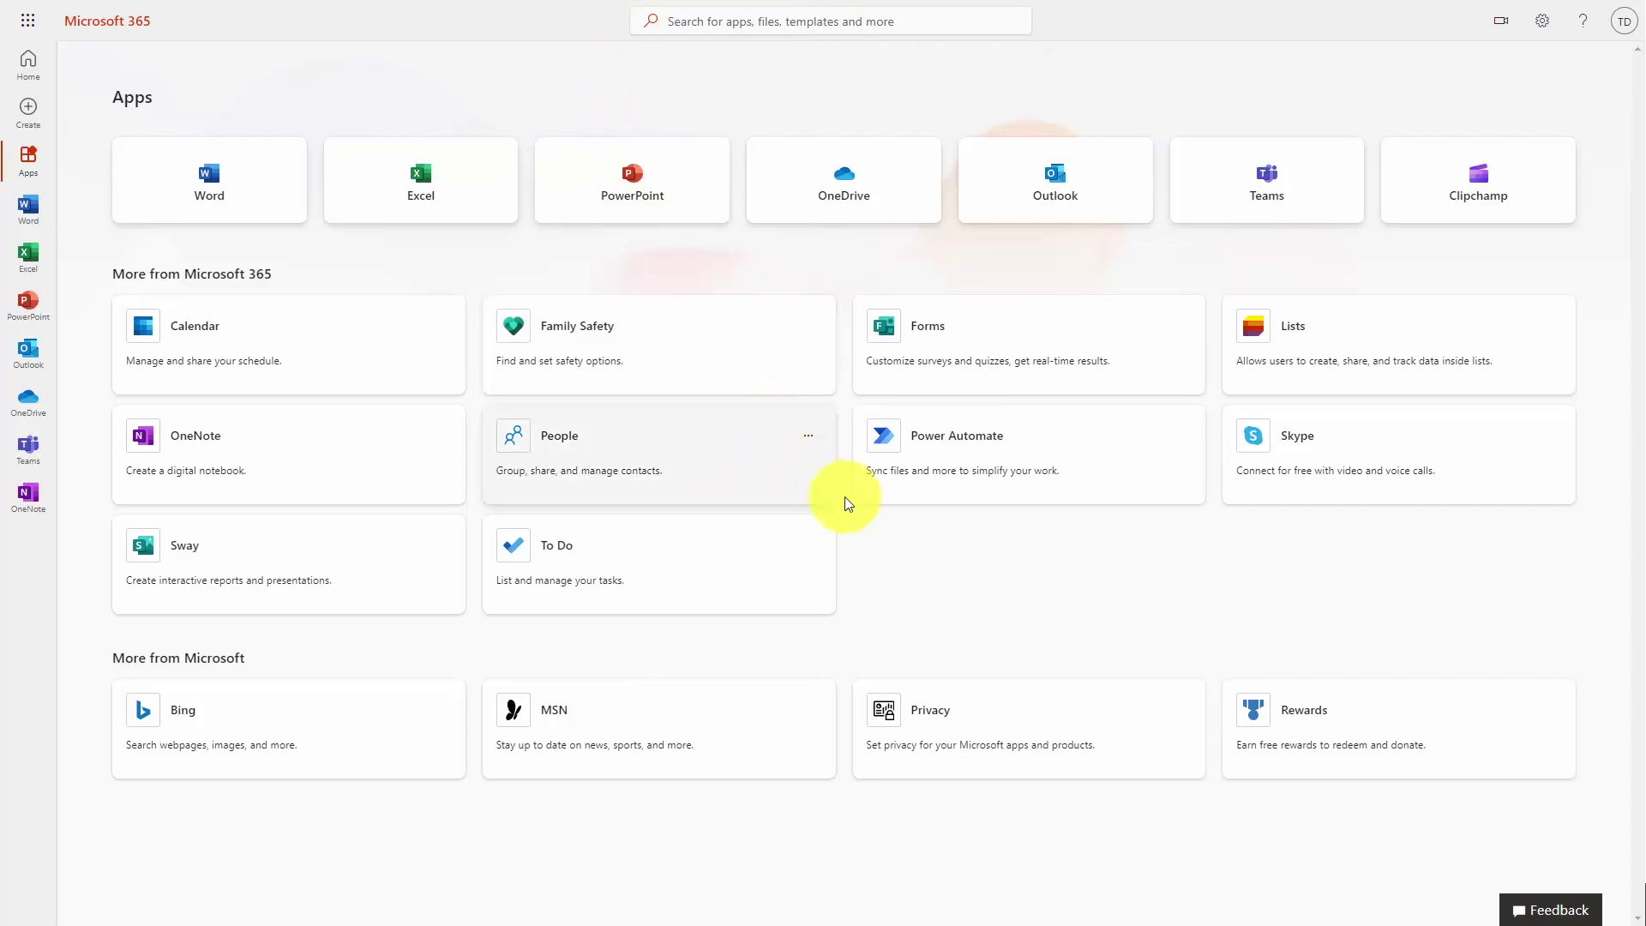
Switch to Power Automate, accept the welcome with United States as region, and browse the Files and documents and Notifications and reminders templates
click(887, 441)
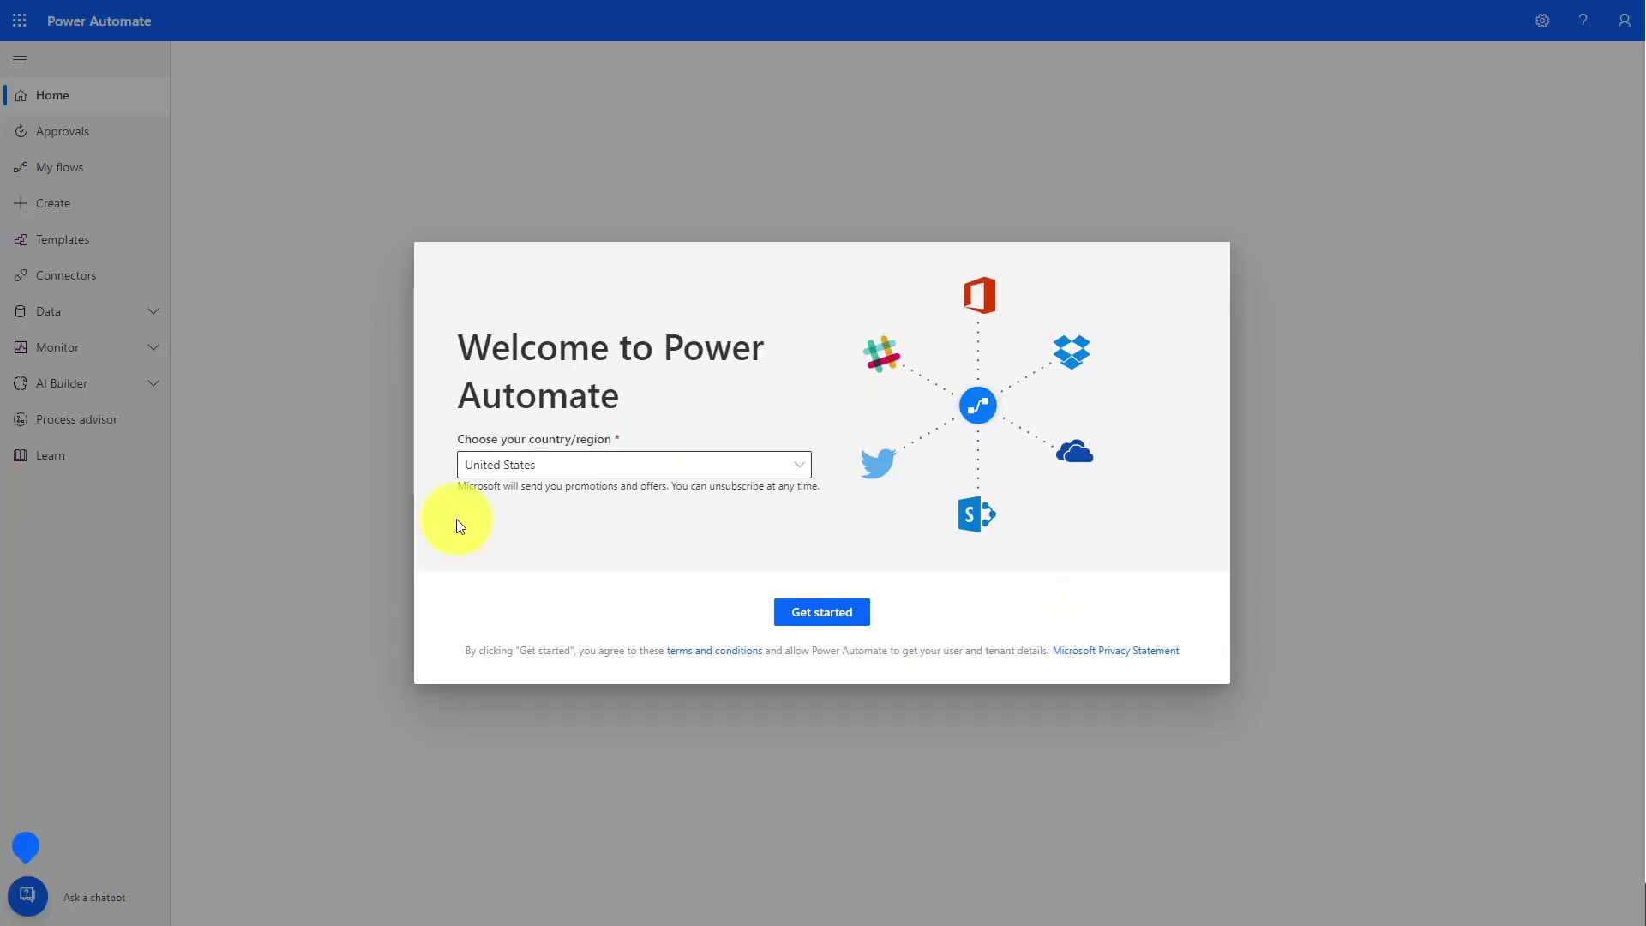
key(Return)
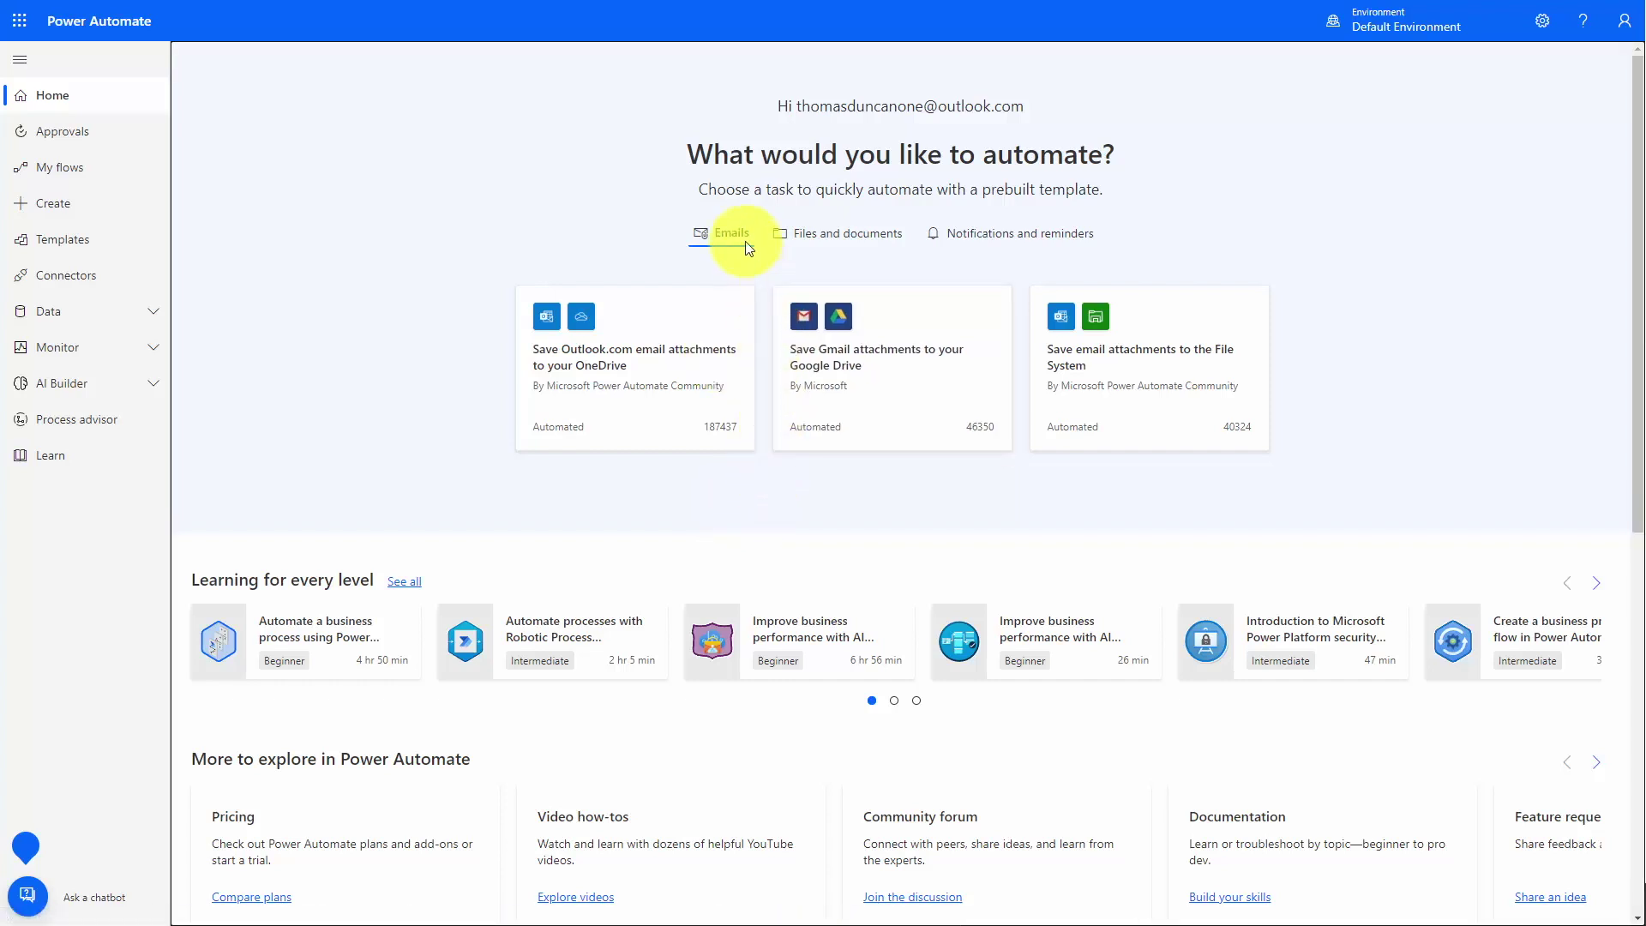
click(825, 235)
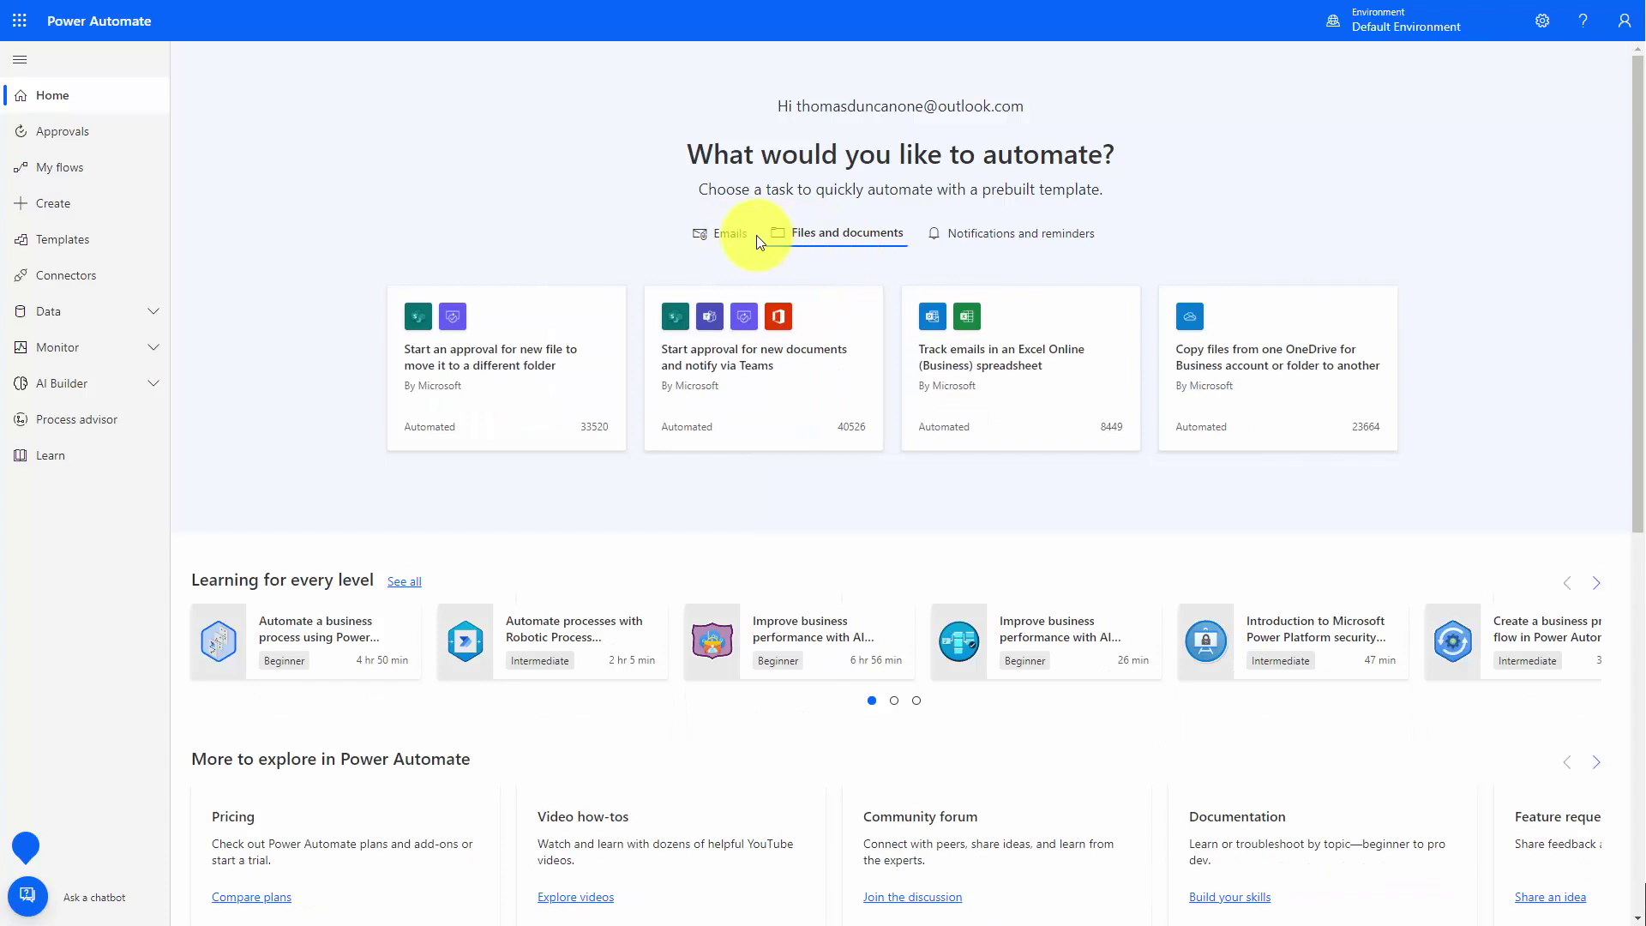
click(985, 238)
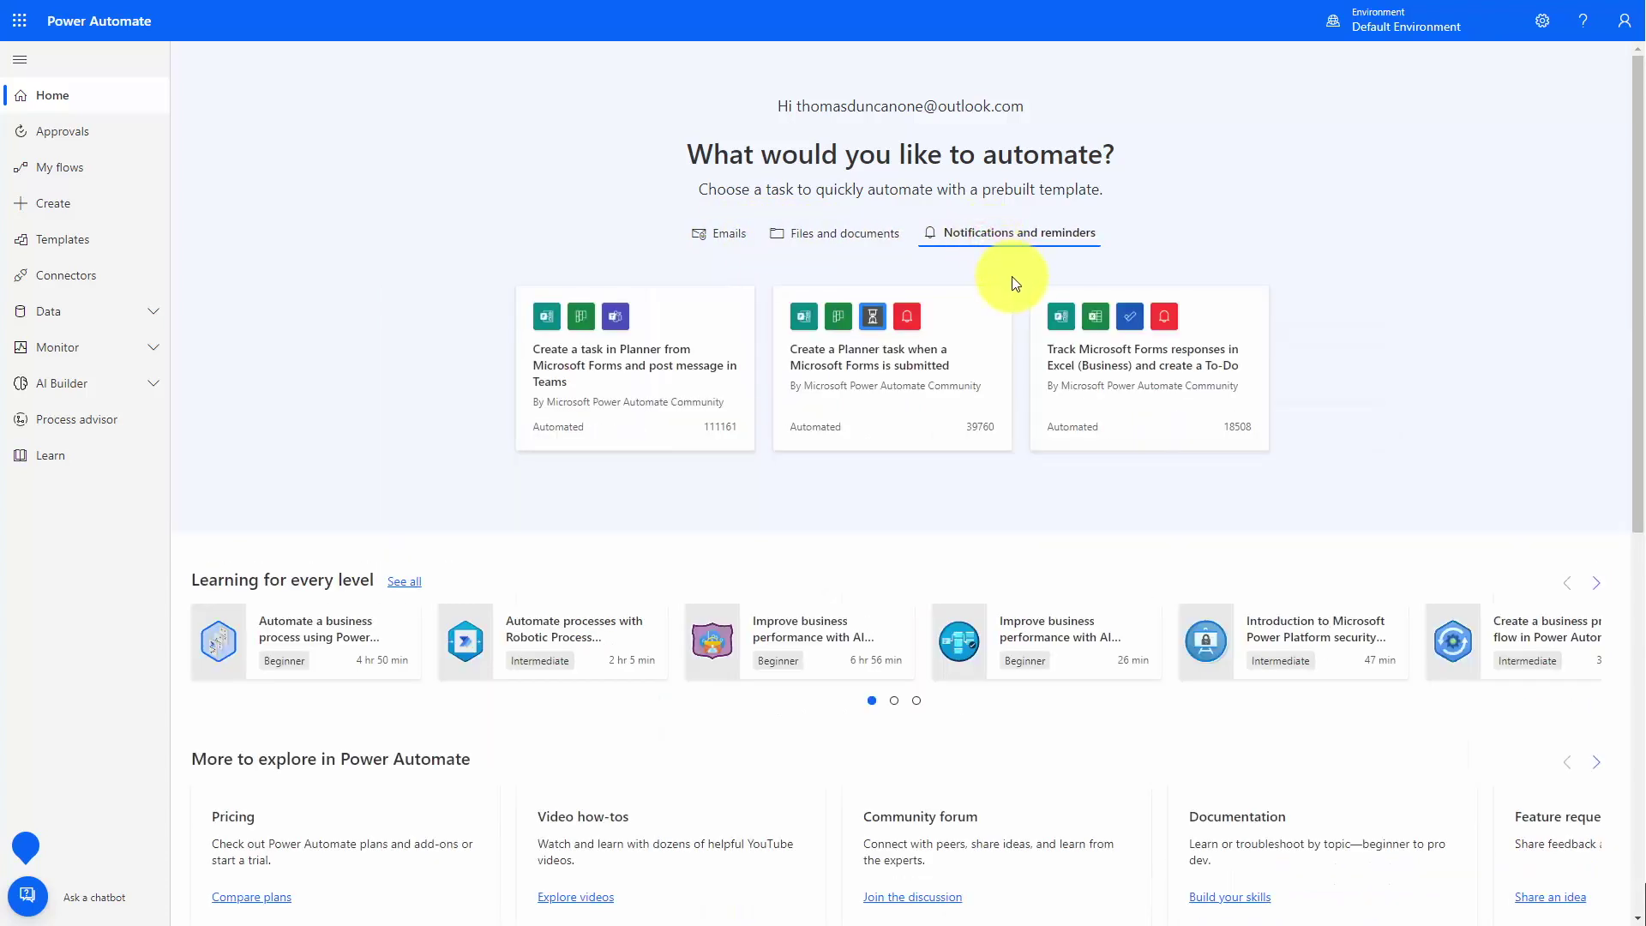
click(836, 233)
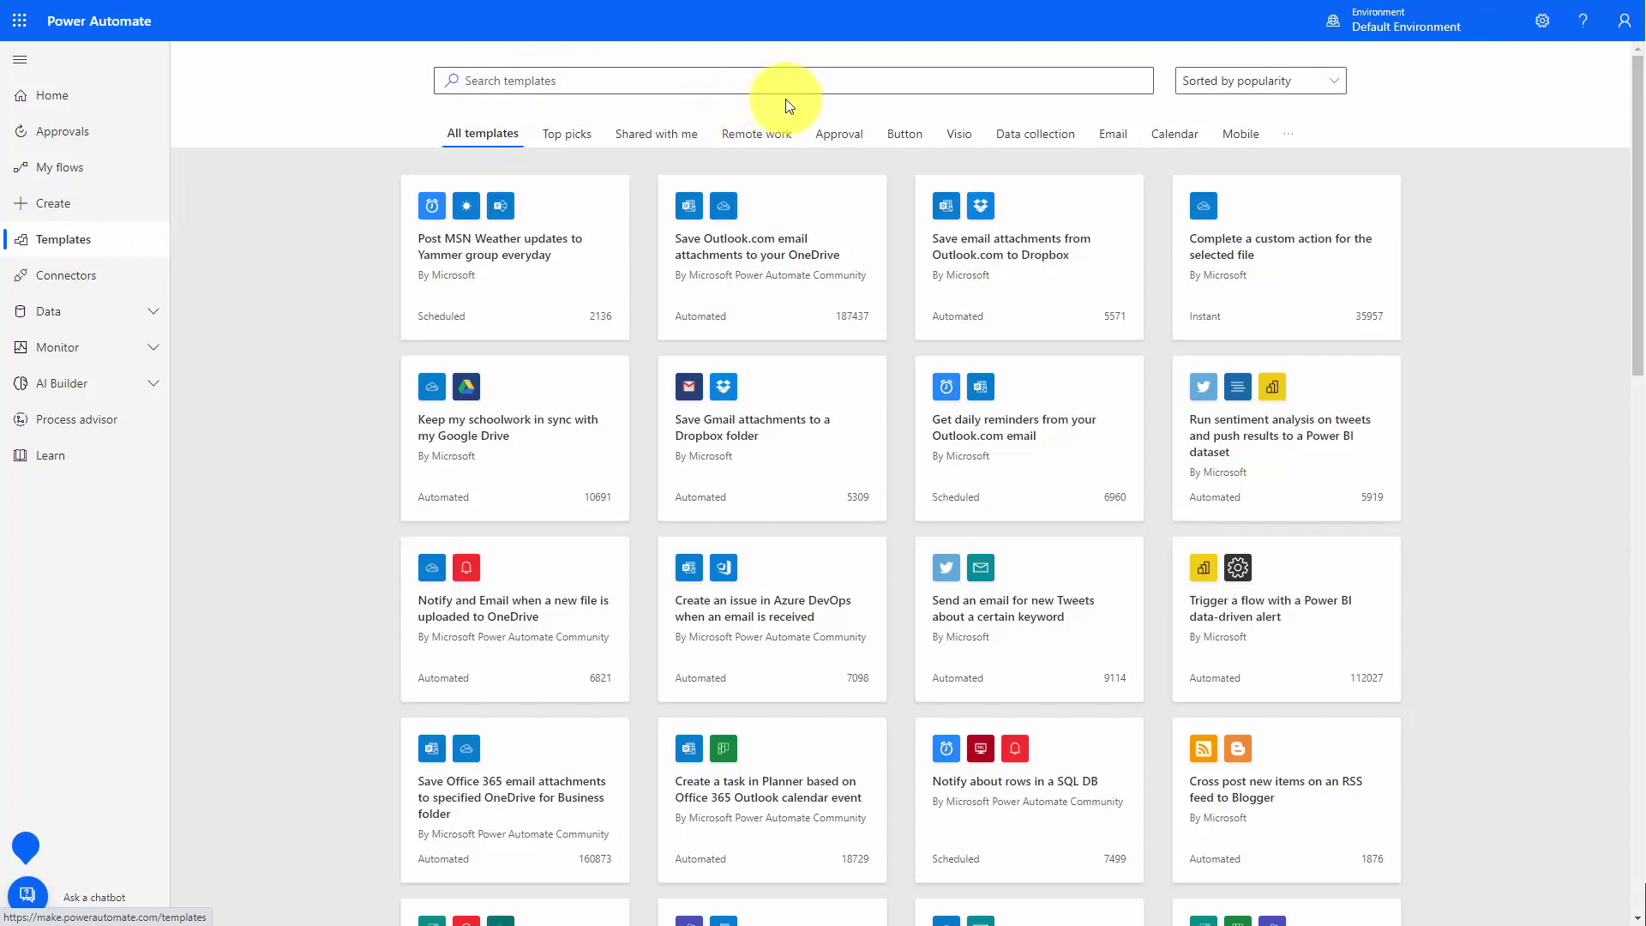
Check the sorting options of the full template gallery and search the templates for powerpoint
click(1286, 83)
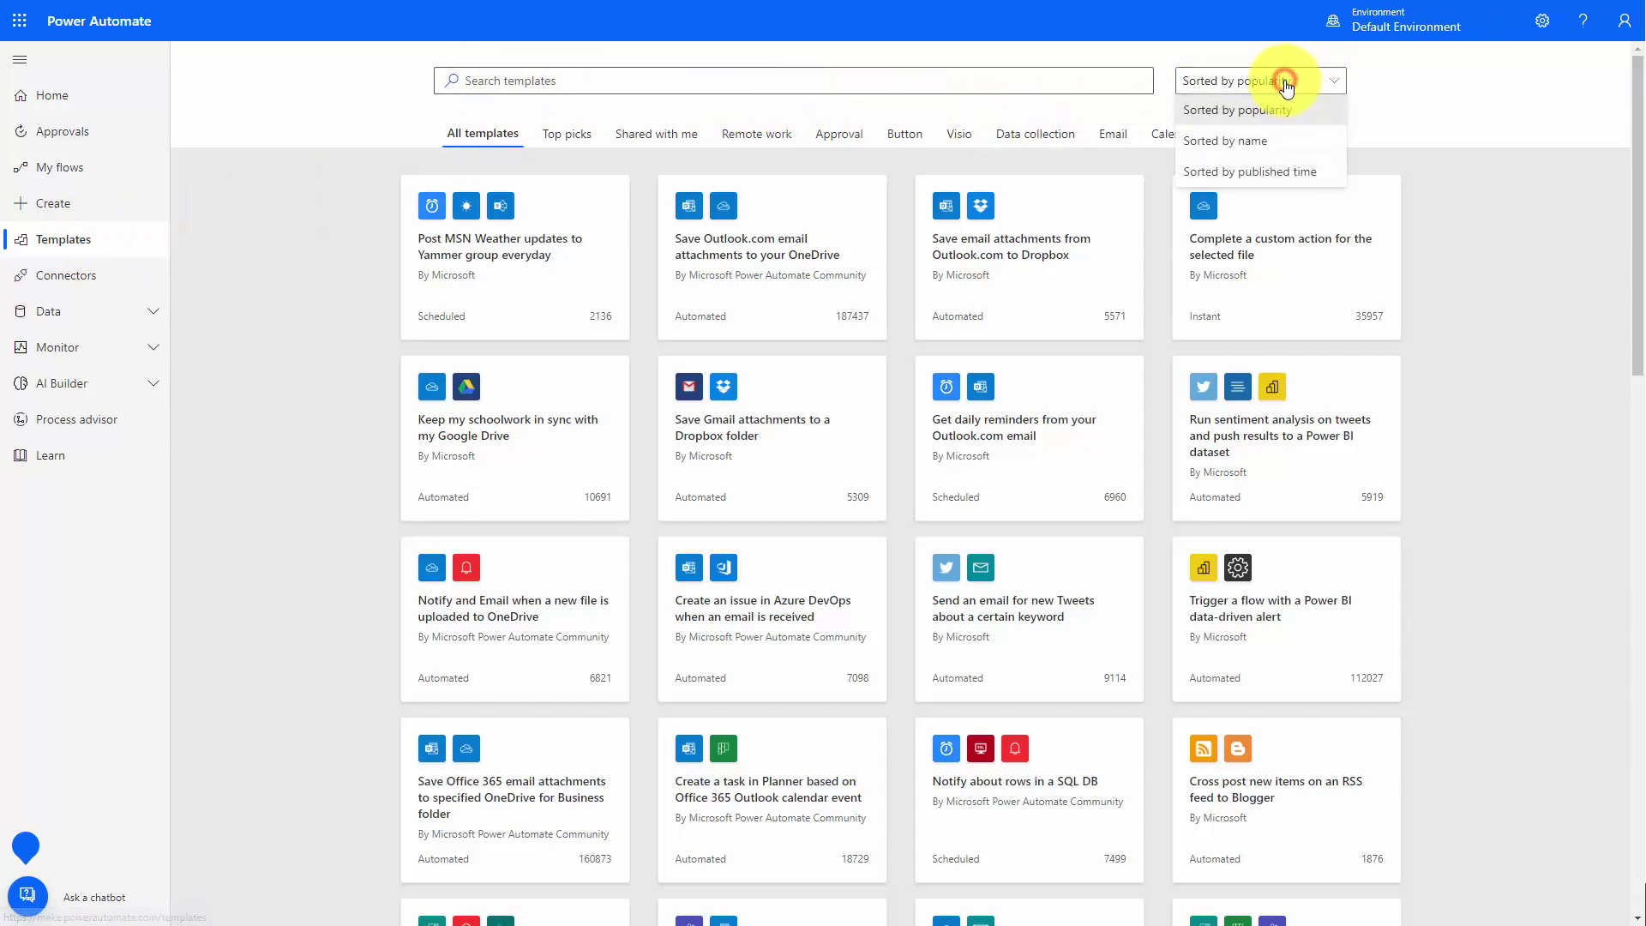
click(1225, 140)
text(powerpoint)
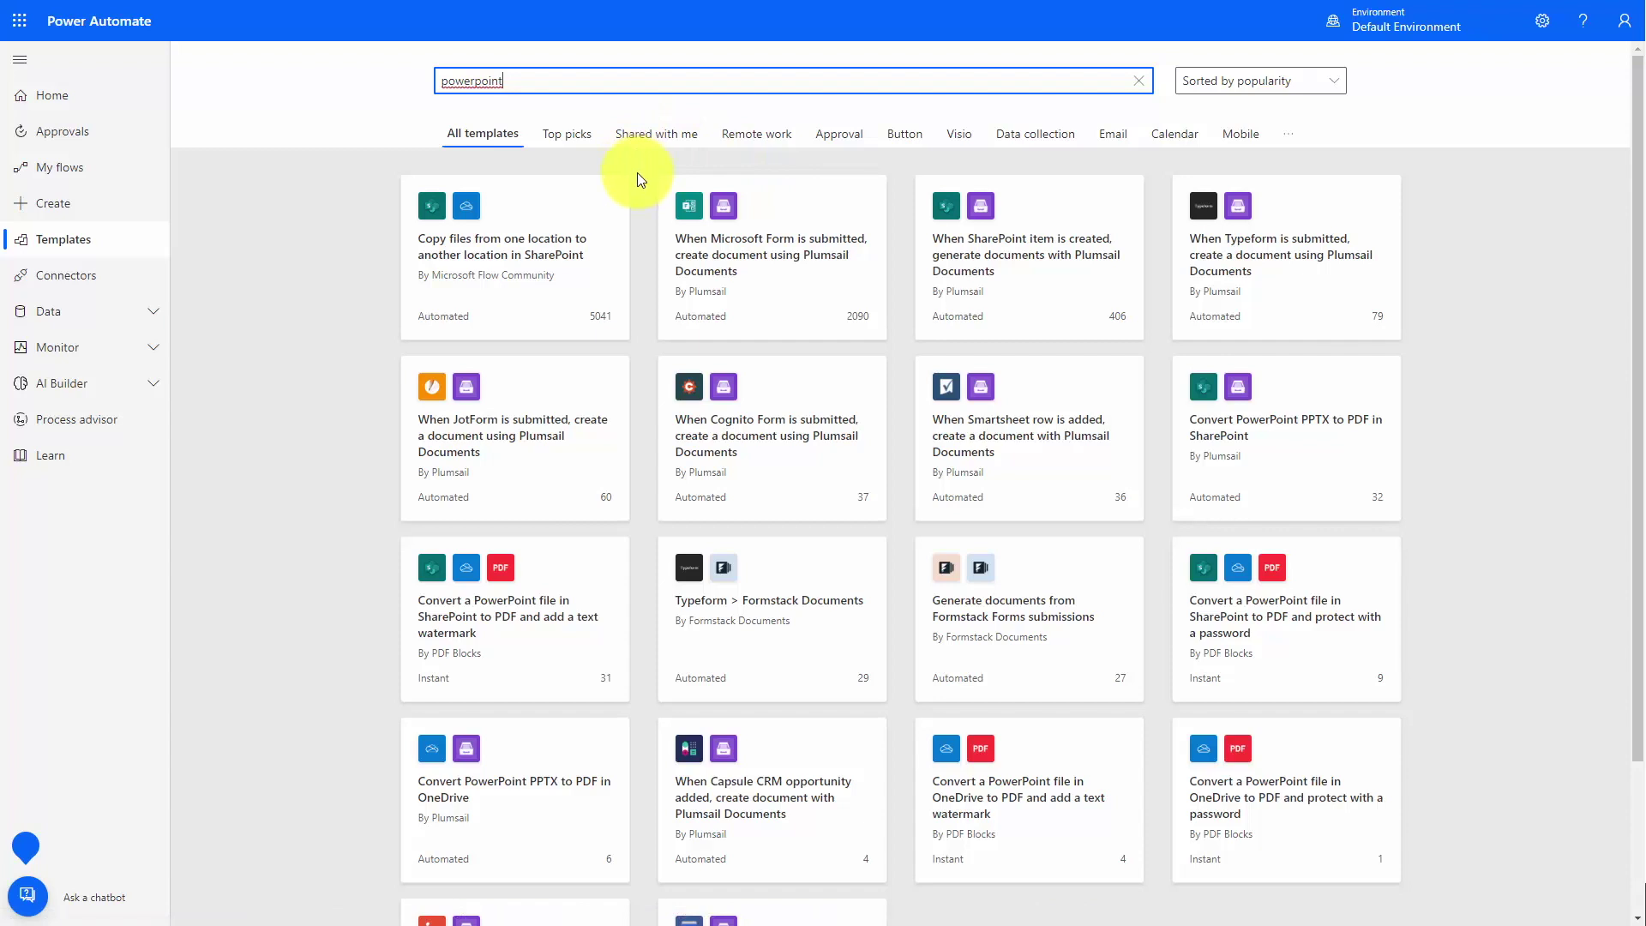
click(86, 384)
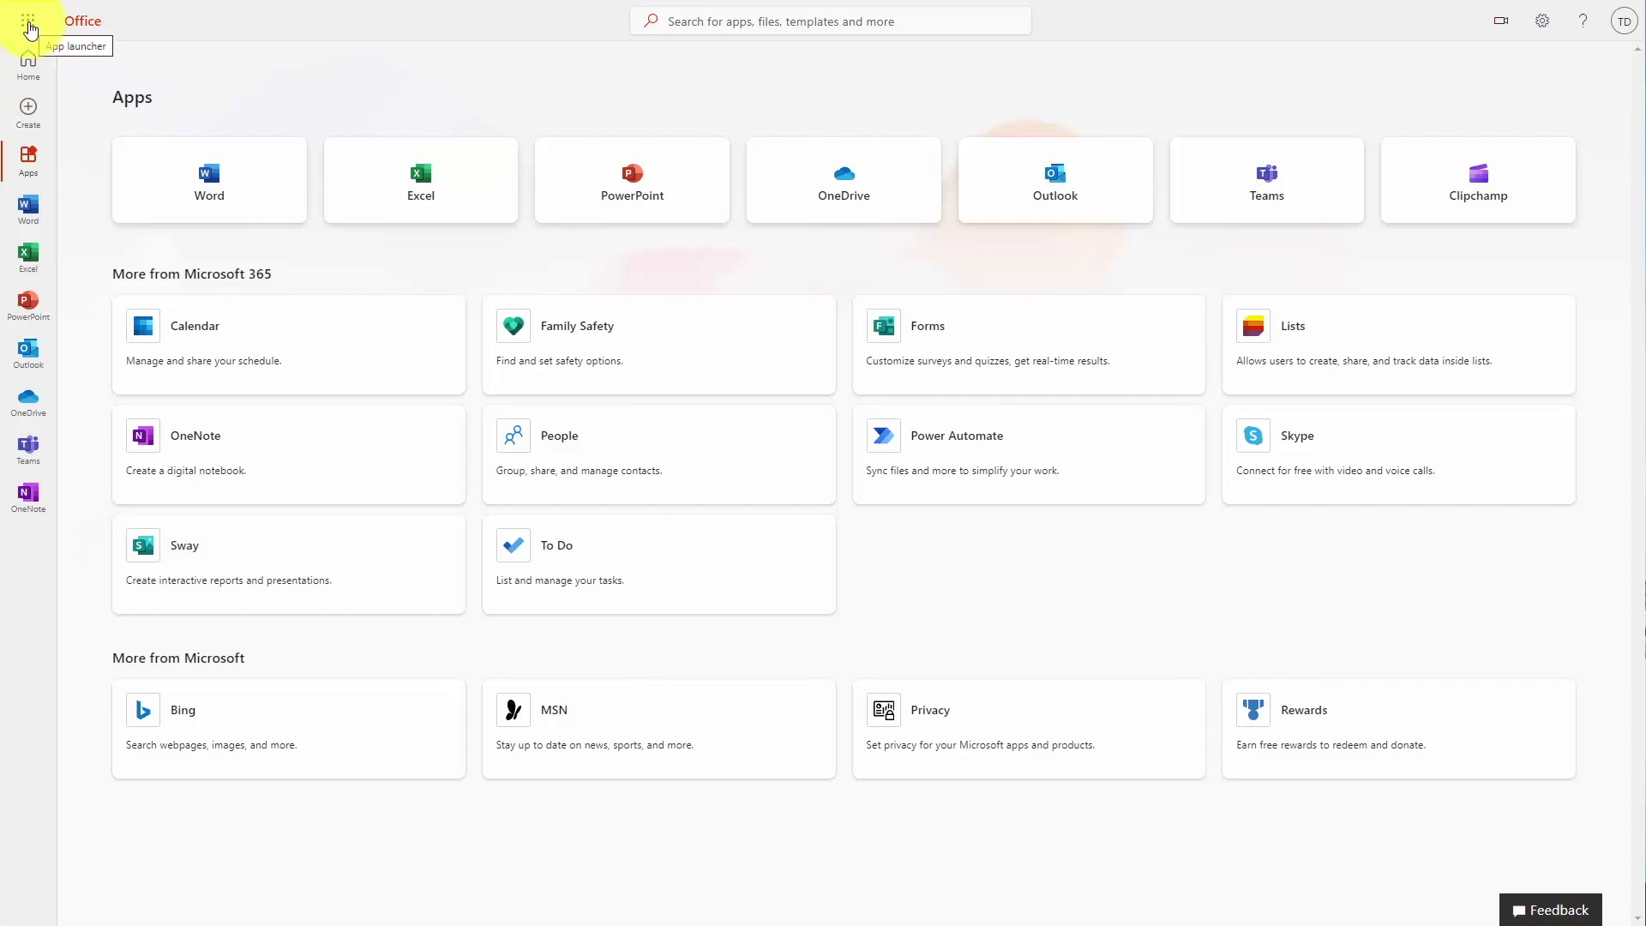
Switch to Sway from the complete list of Microsoft 365 apps and sign in
click(29, 26)
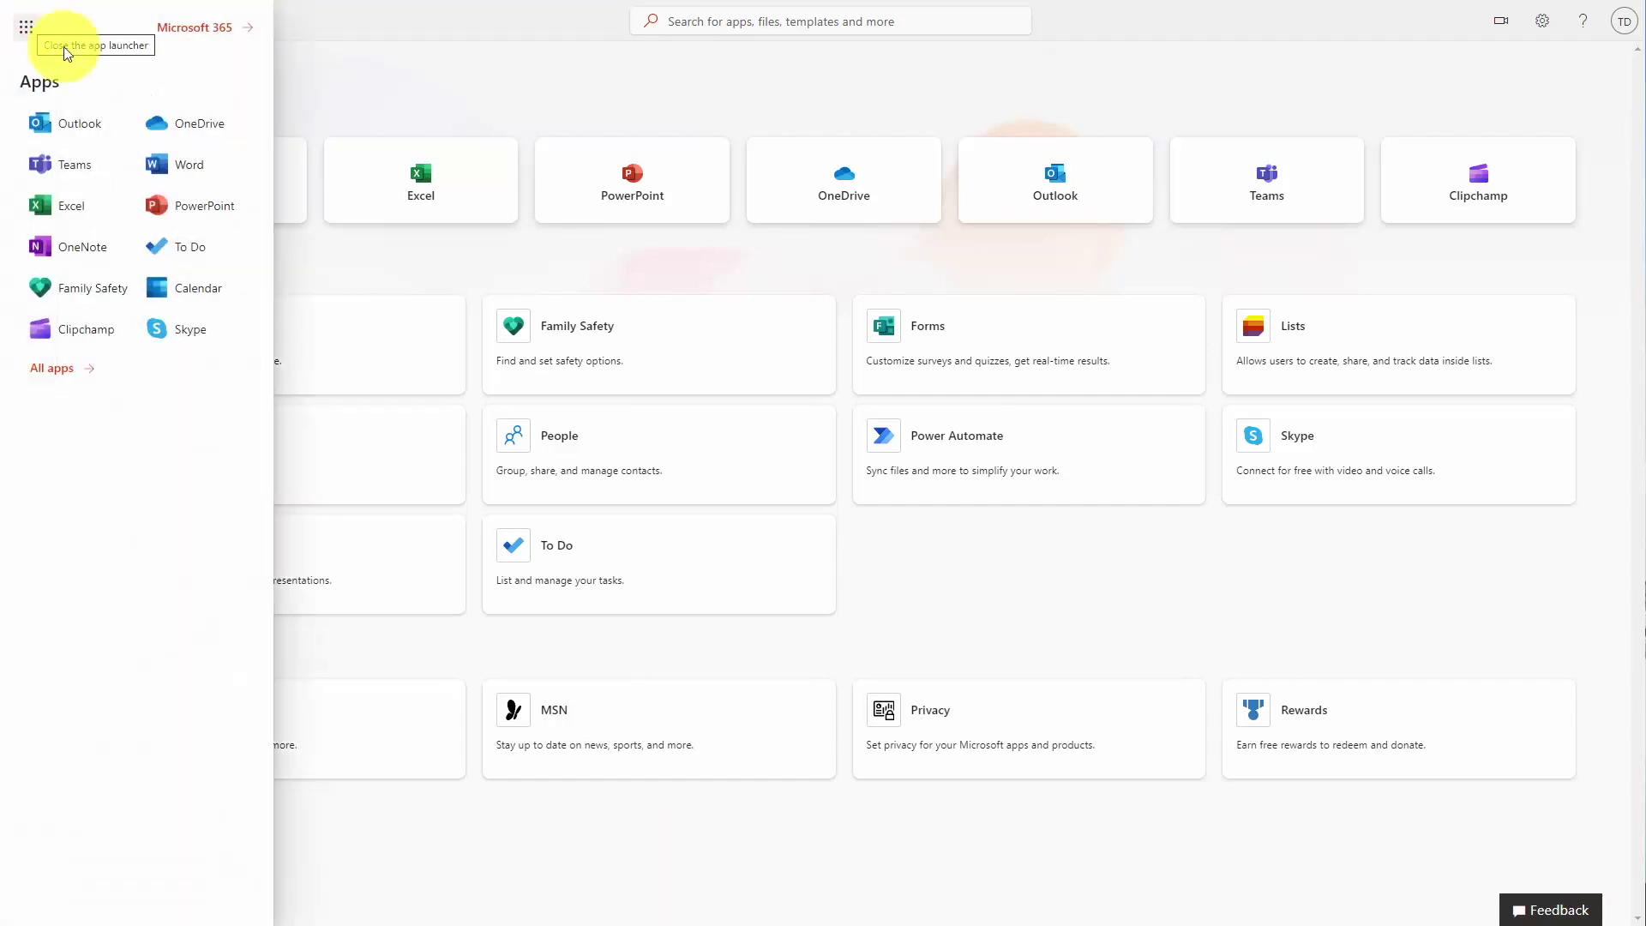
click(60, 368)
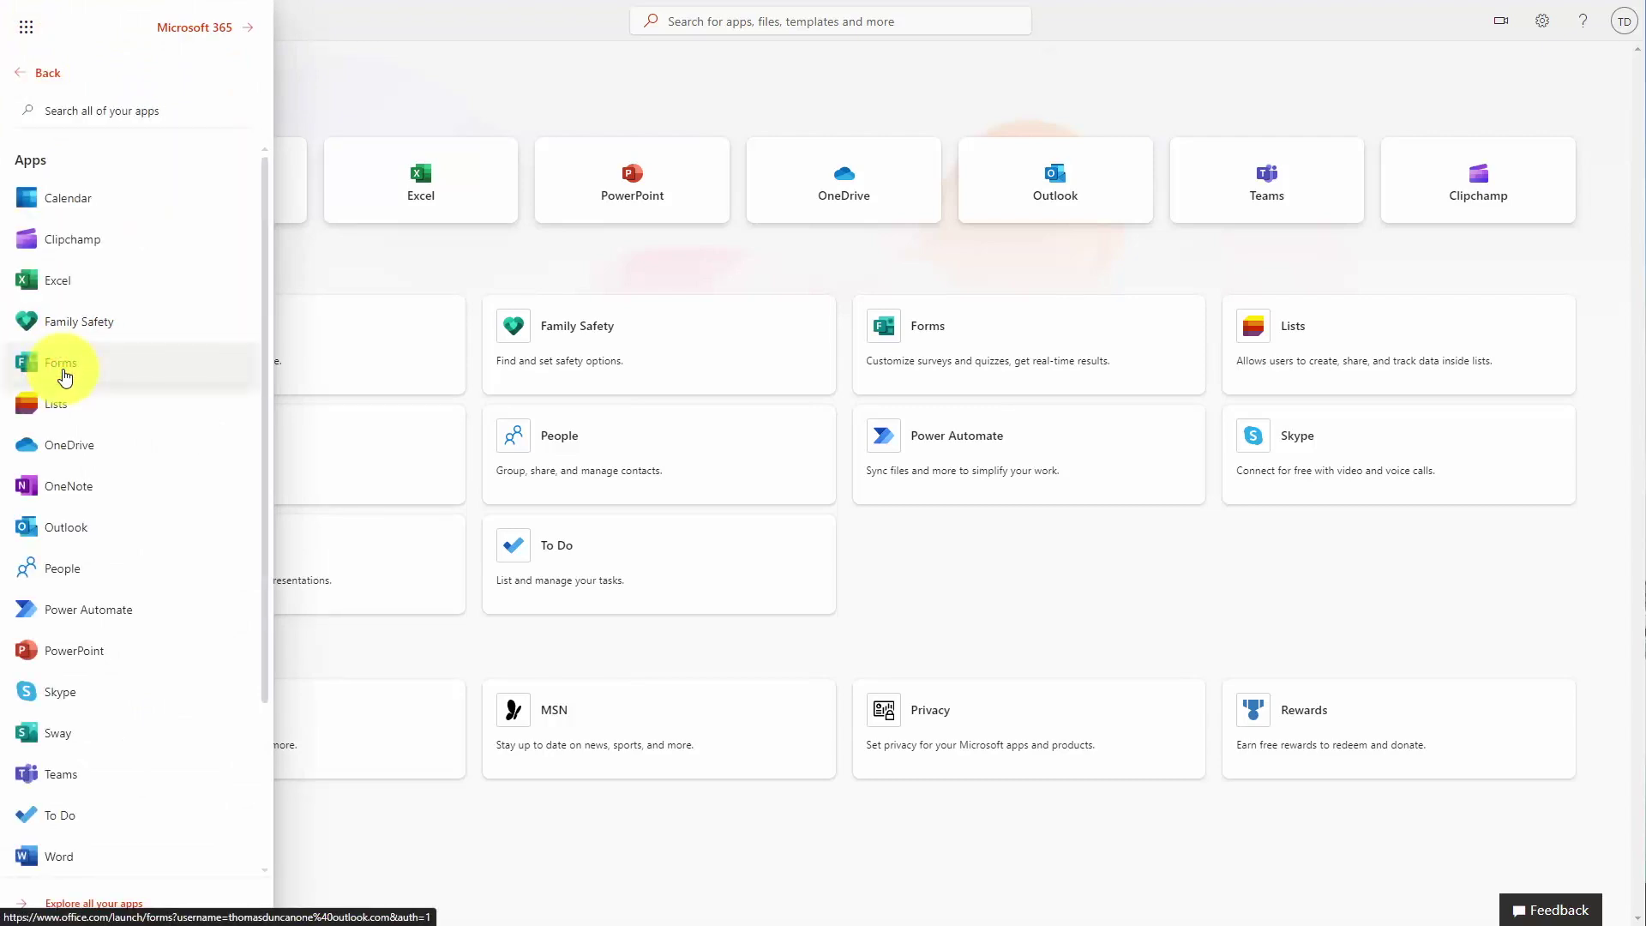
scroll(62, 446, down, 3)
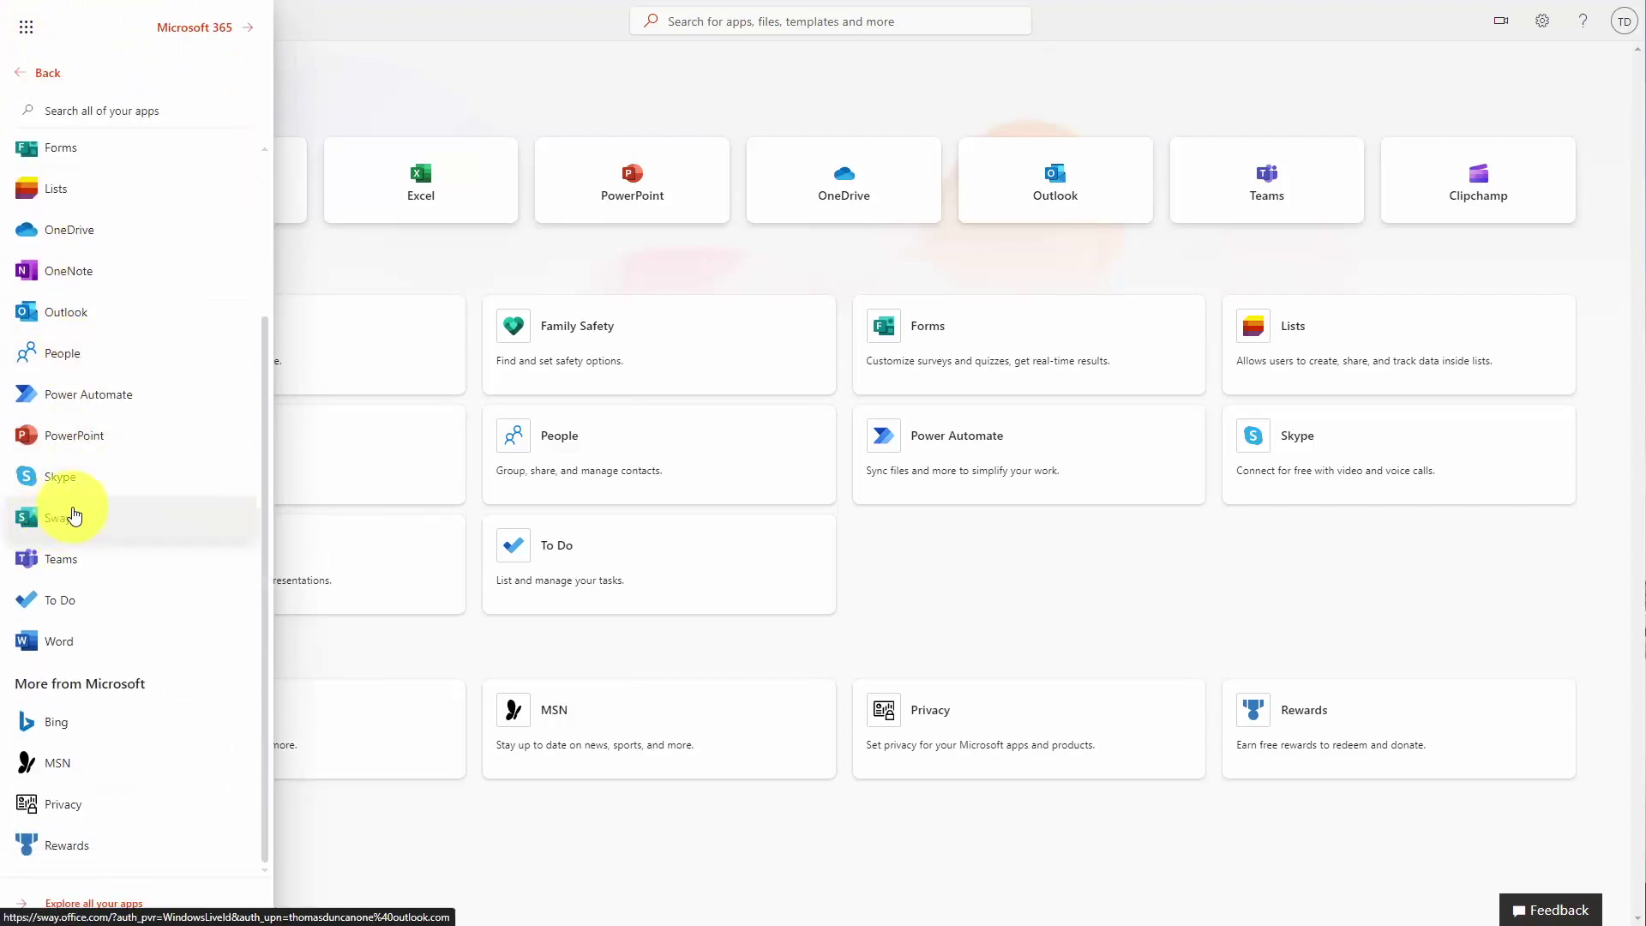
click(60, 526)
click(229, 554)
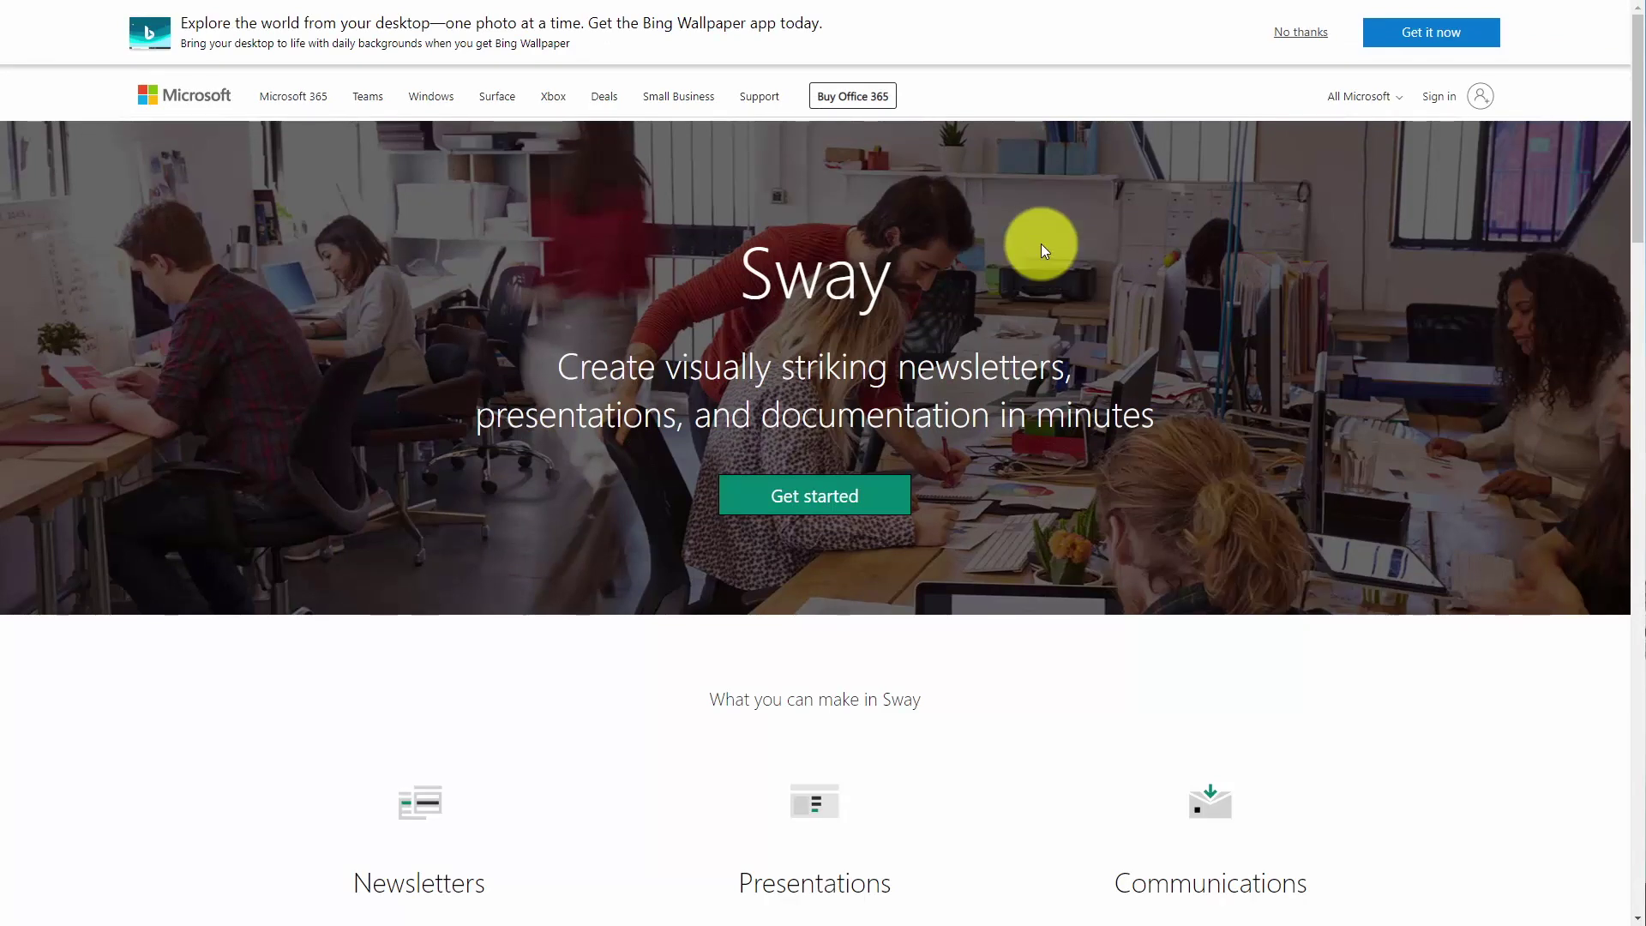
click(1449, 104)
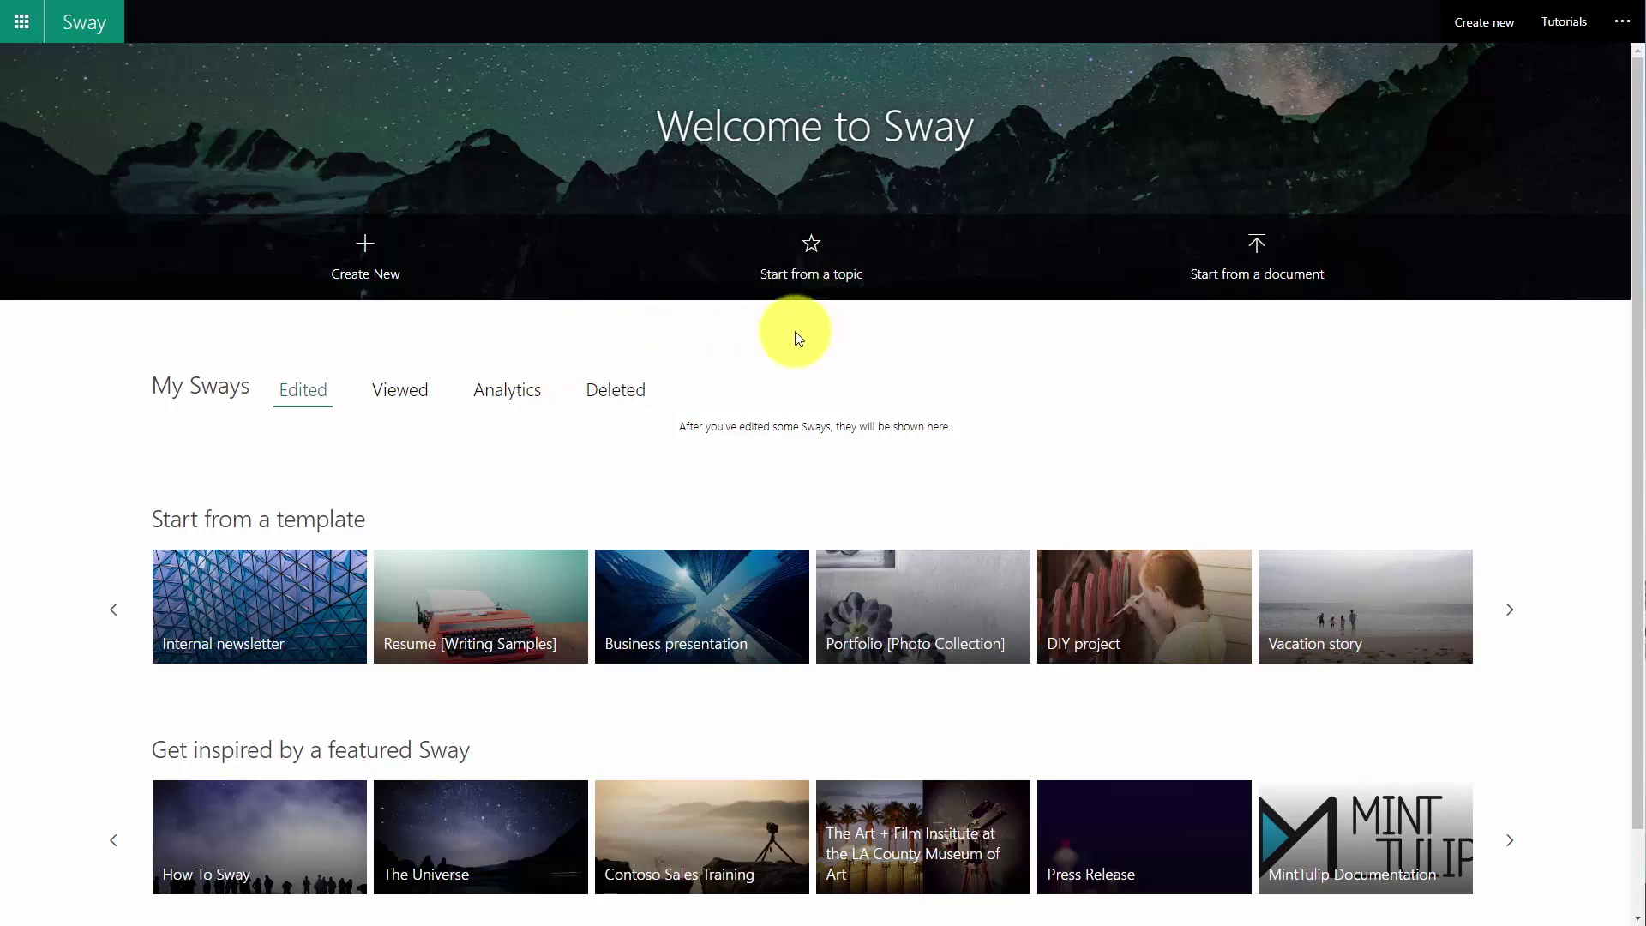
Look over the Sway templates and start editing a new Sway based on the Business presentation template
scroll(798, 339, down, 1)
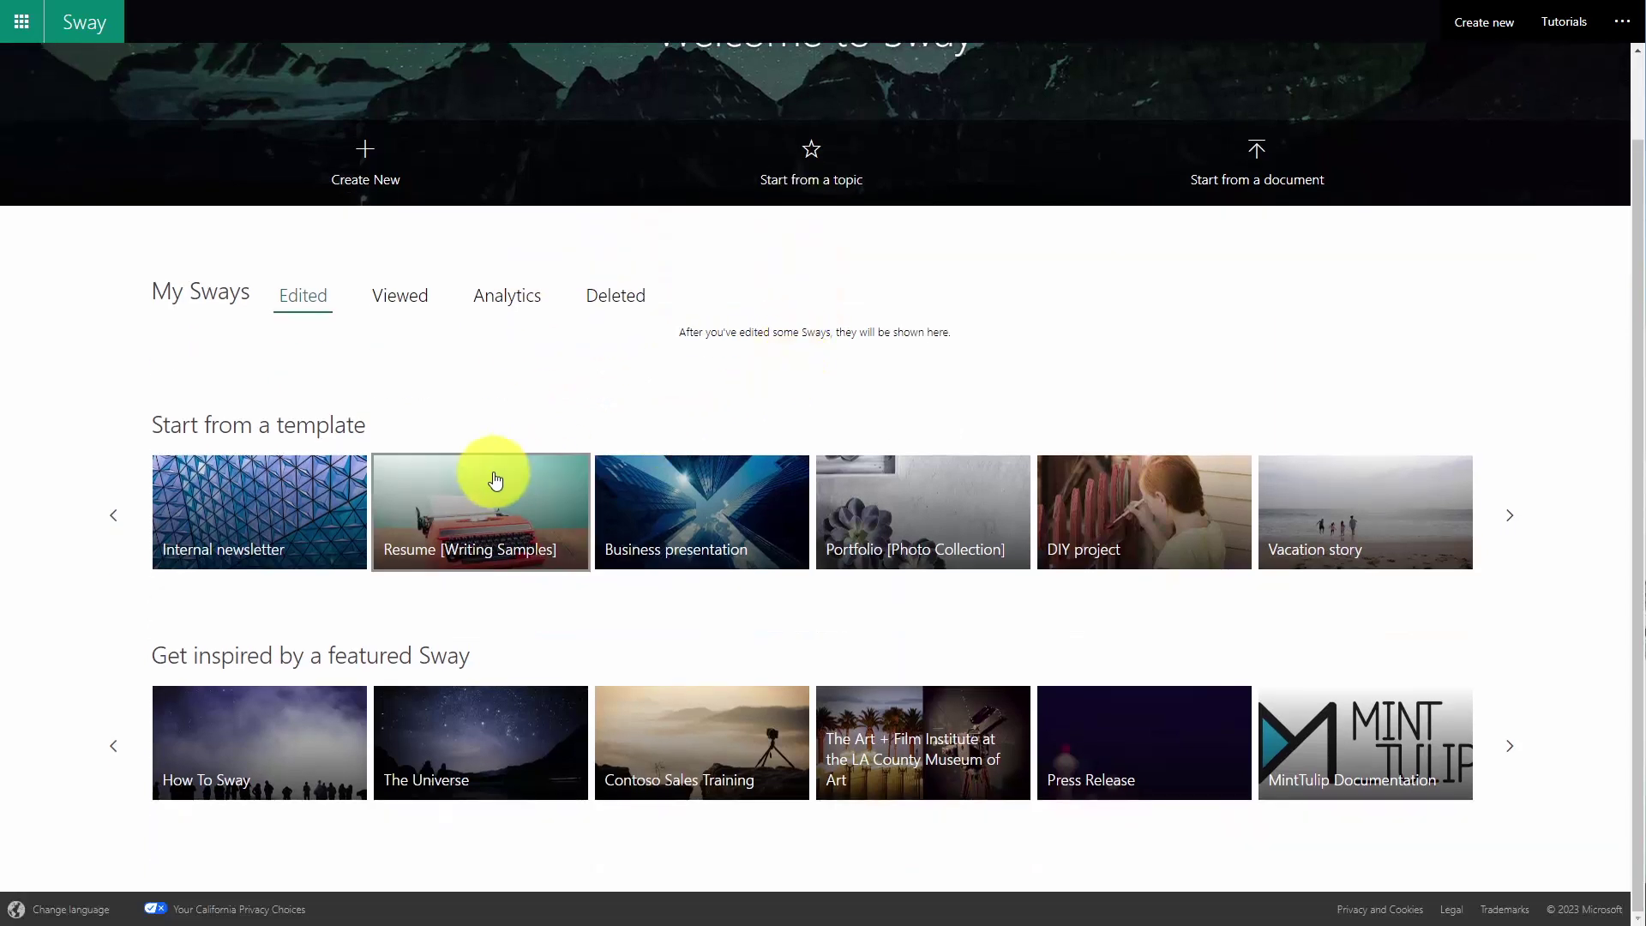
scroll(498, 475, up, 1)
scroll(763, 548, down, 1)
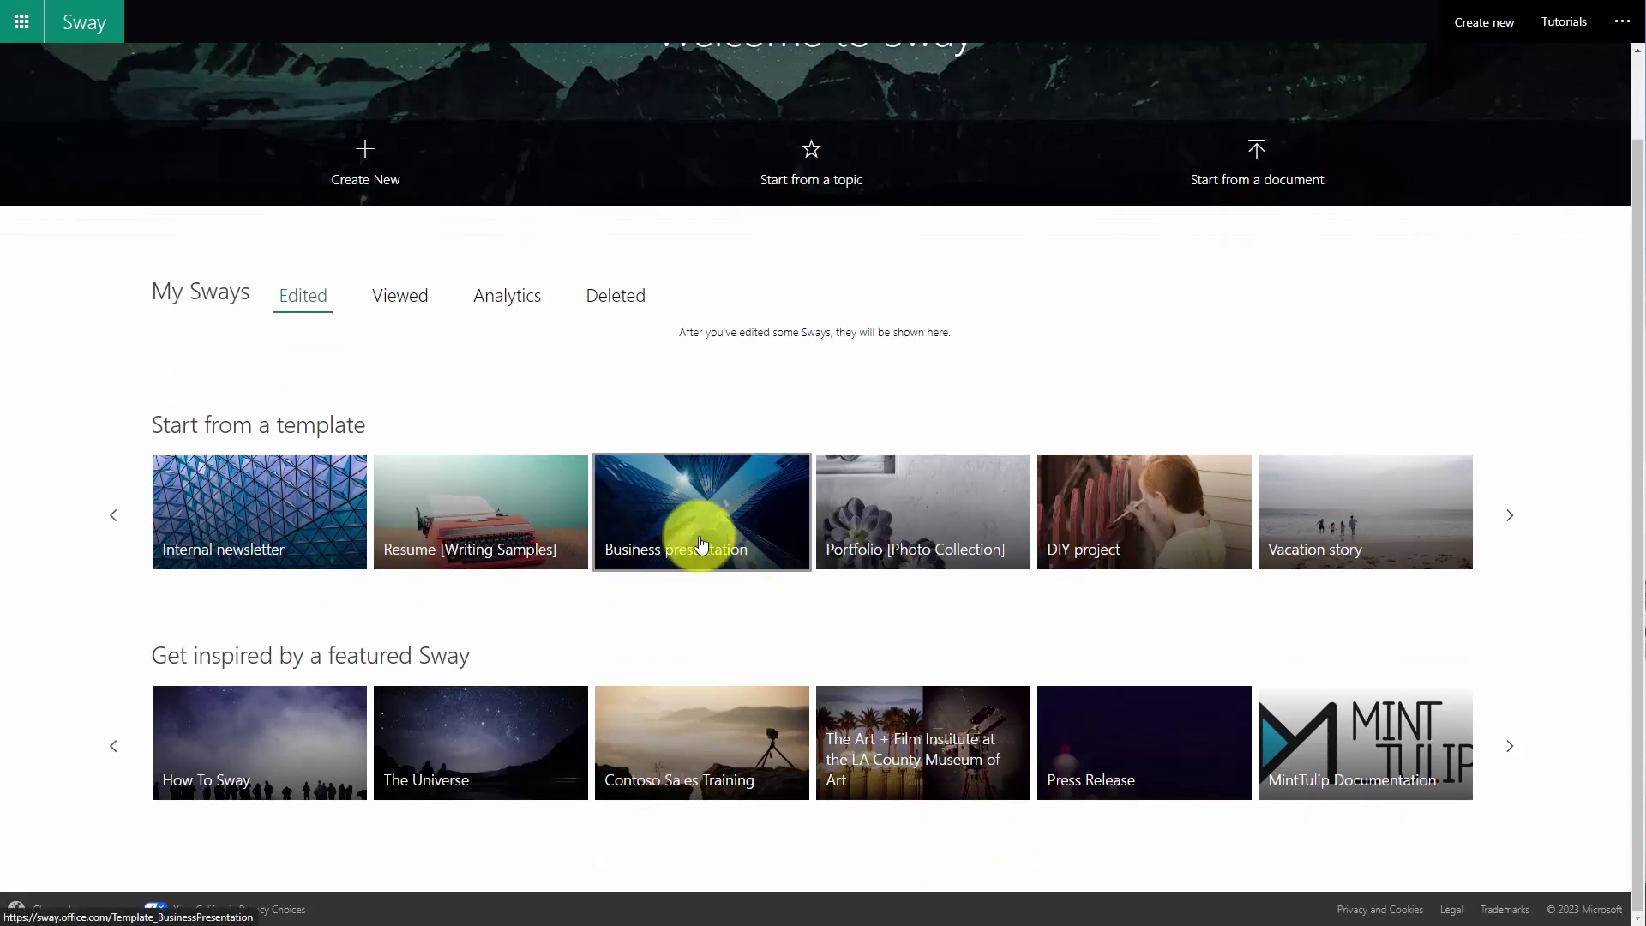
scroll(755, 632, up, 1)
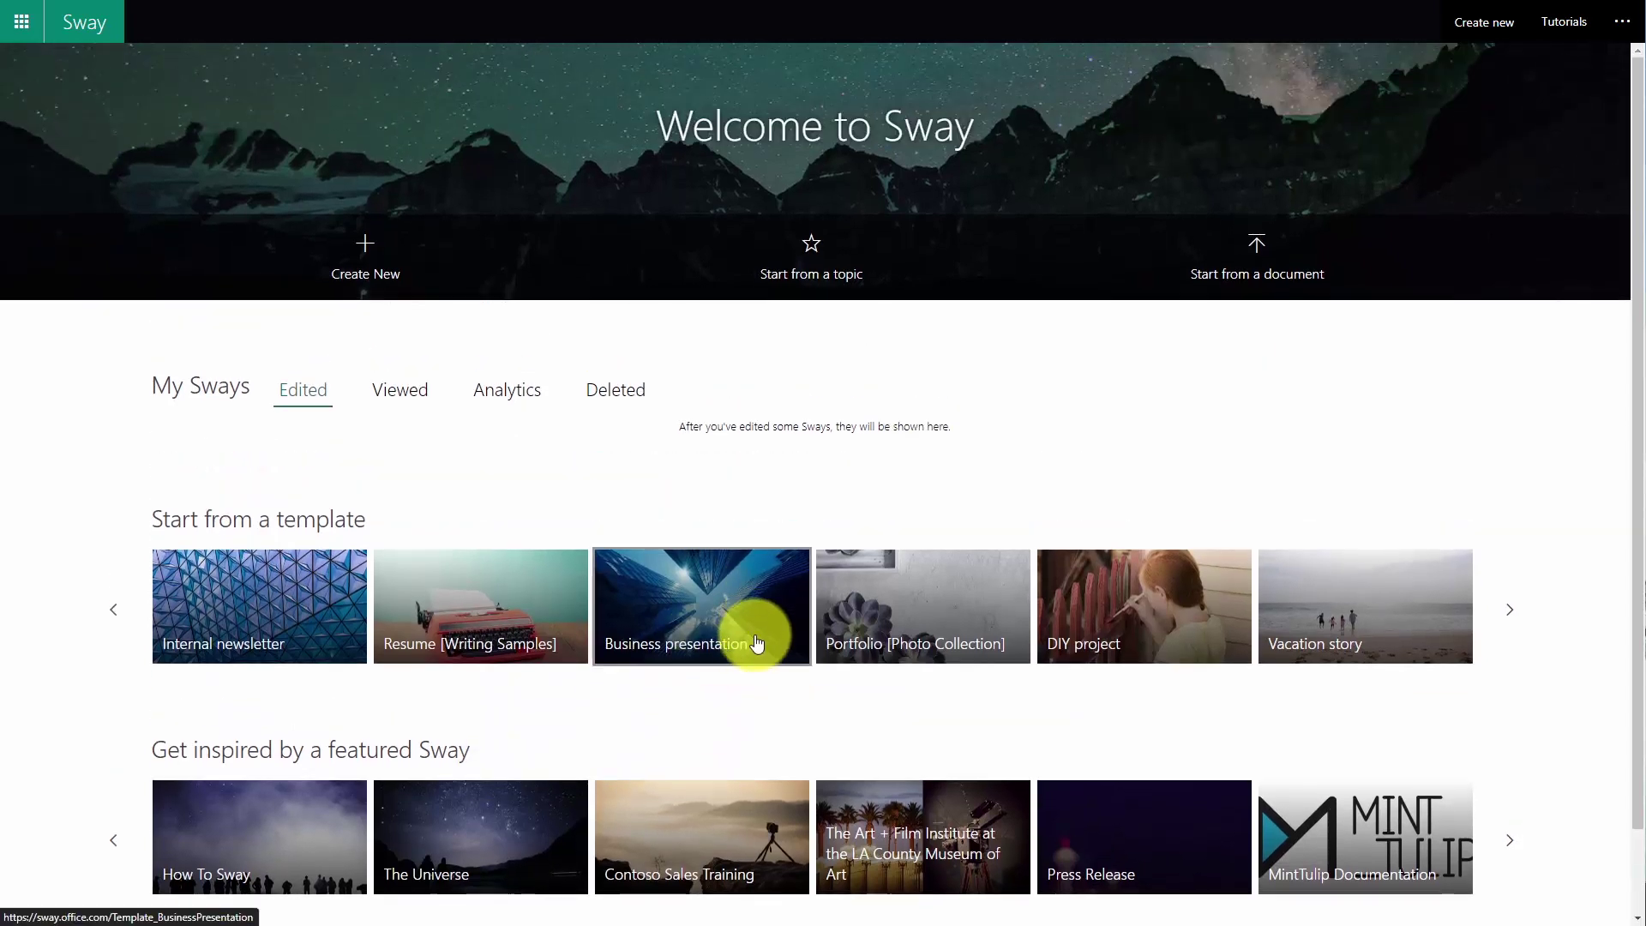
scroll(743, 624, down, 1)
click(666, 530)
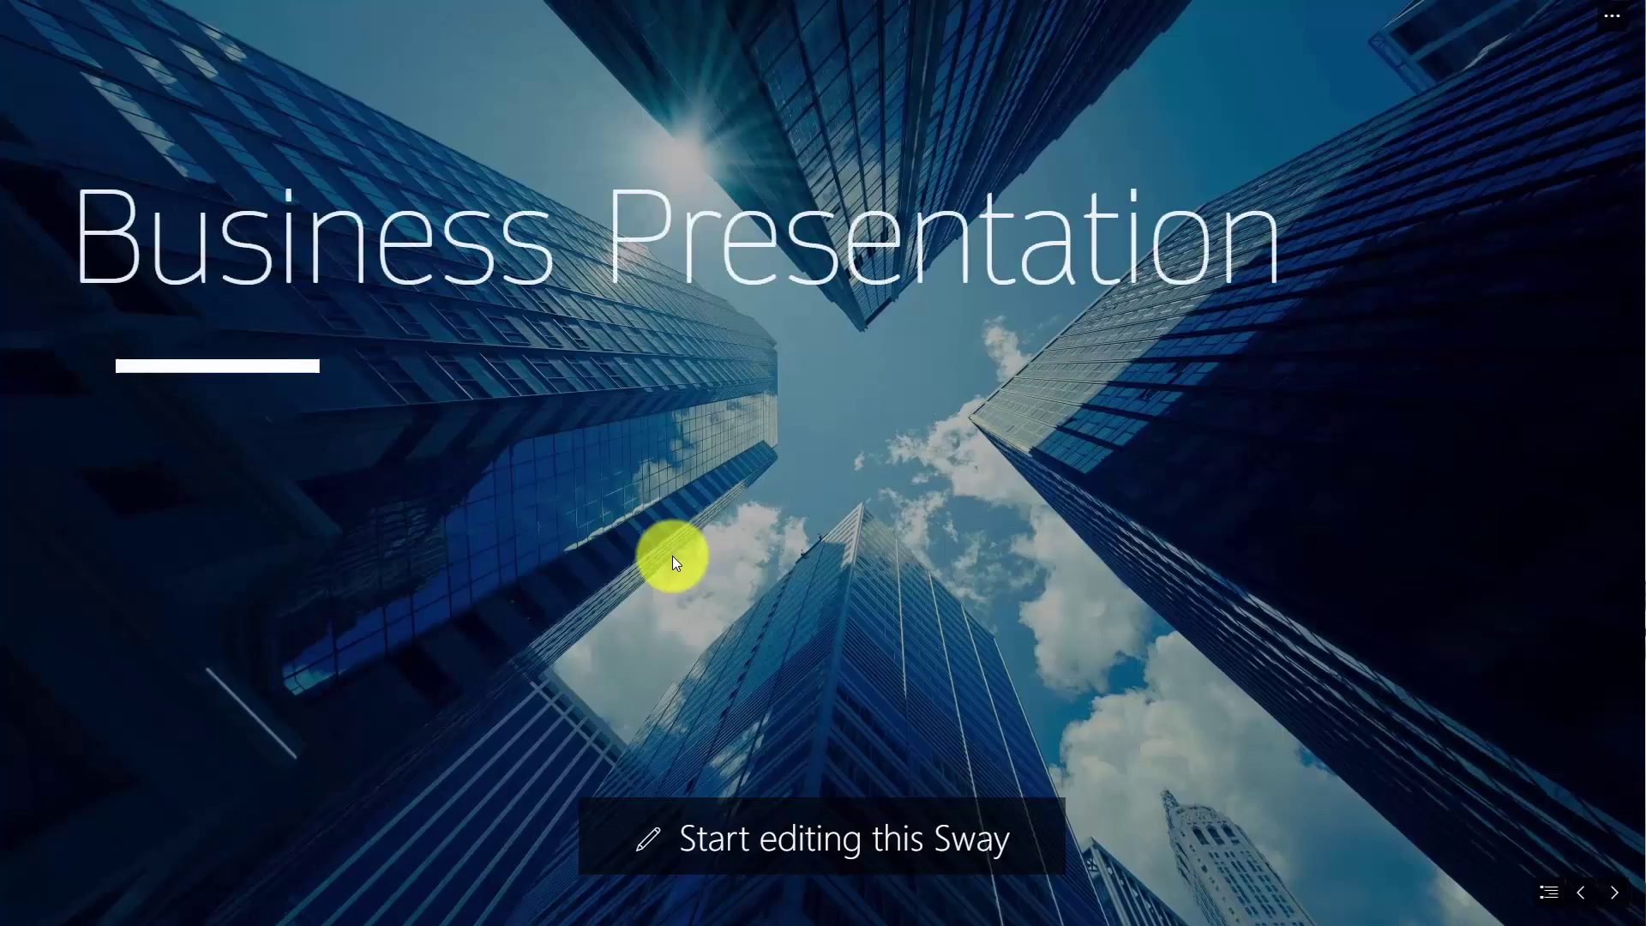
click(713, 841)
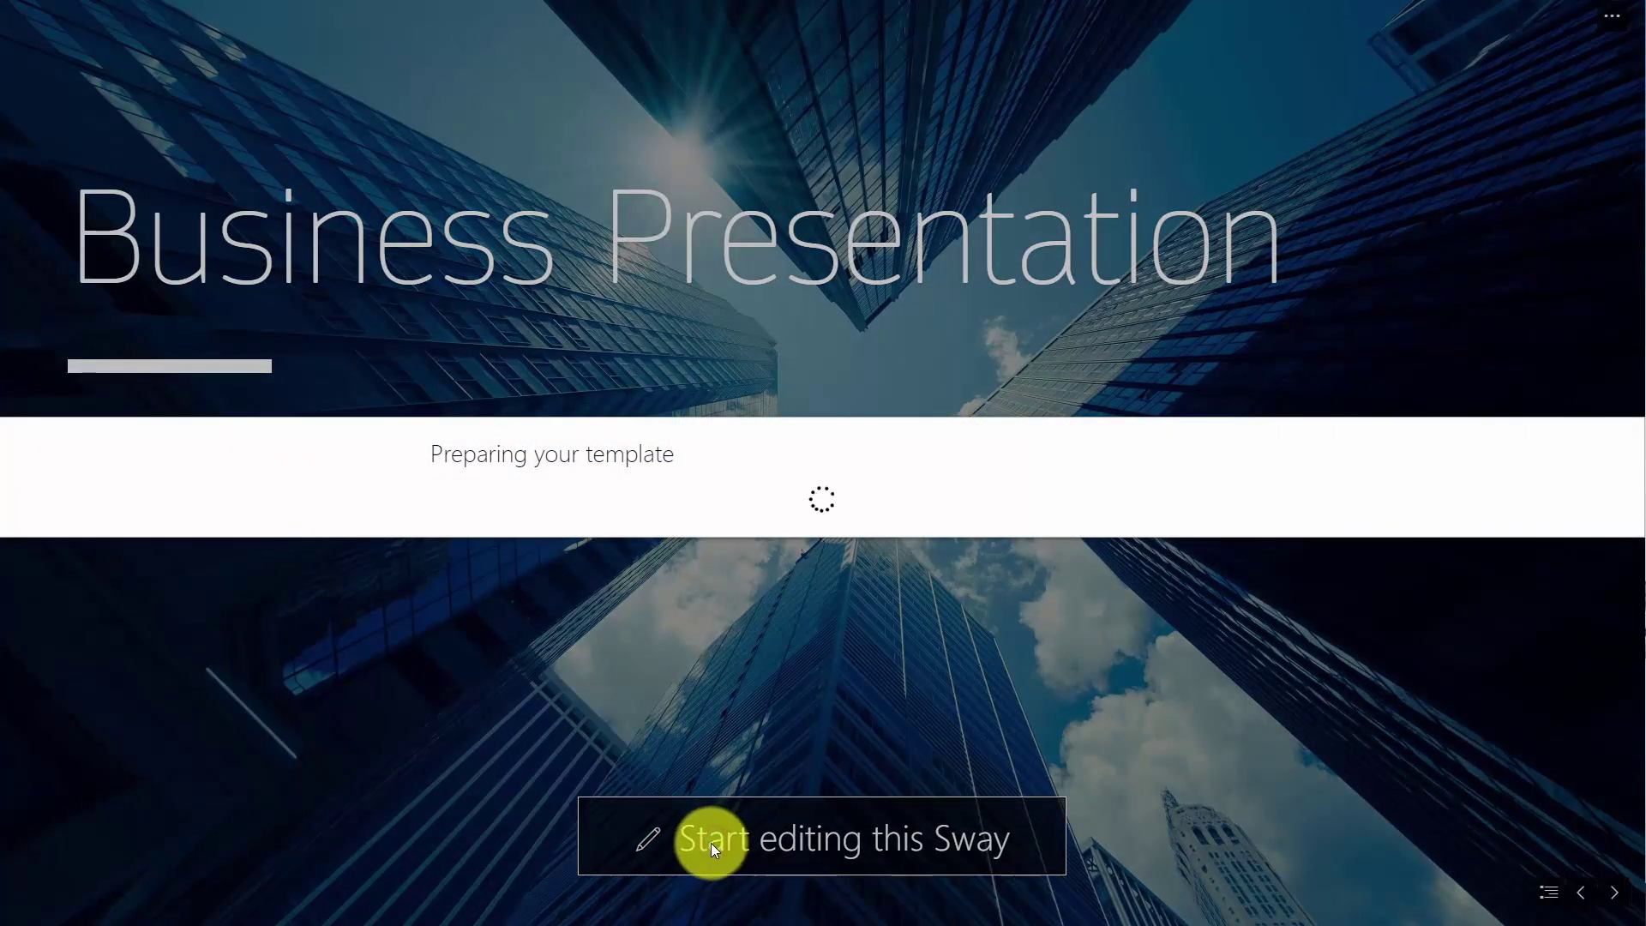
Examine the storyline cards of the Business Presentation Sway, preview its design, and return to the storyline
scroll(584, 683, down, 15)
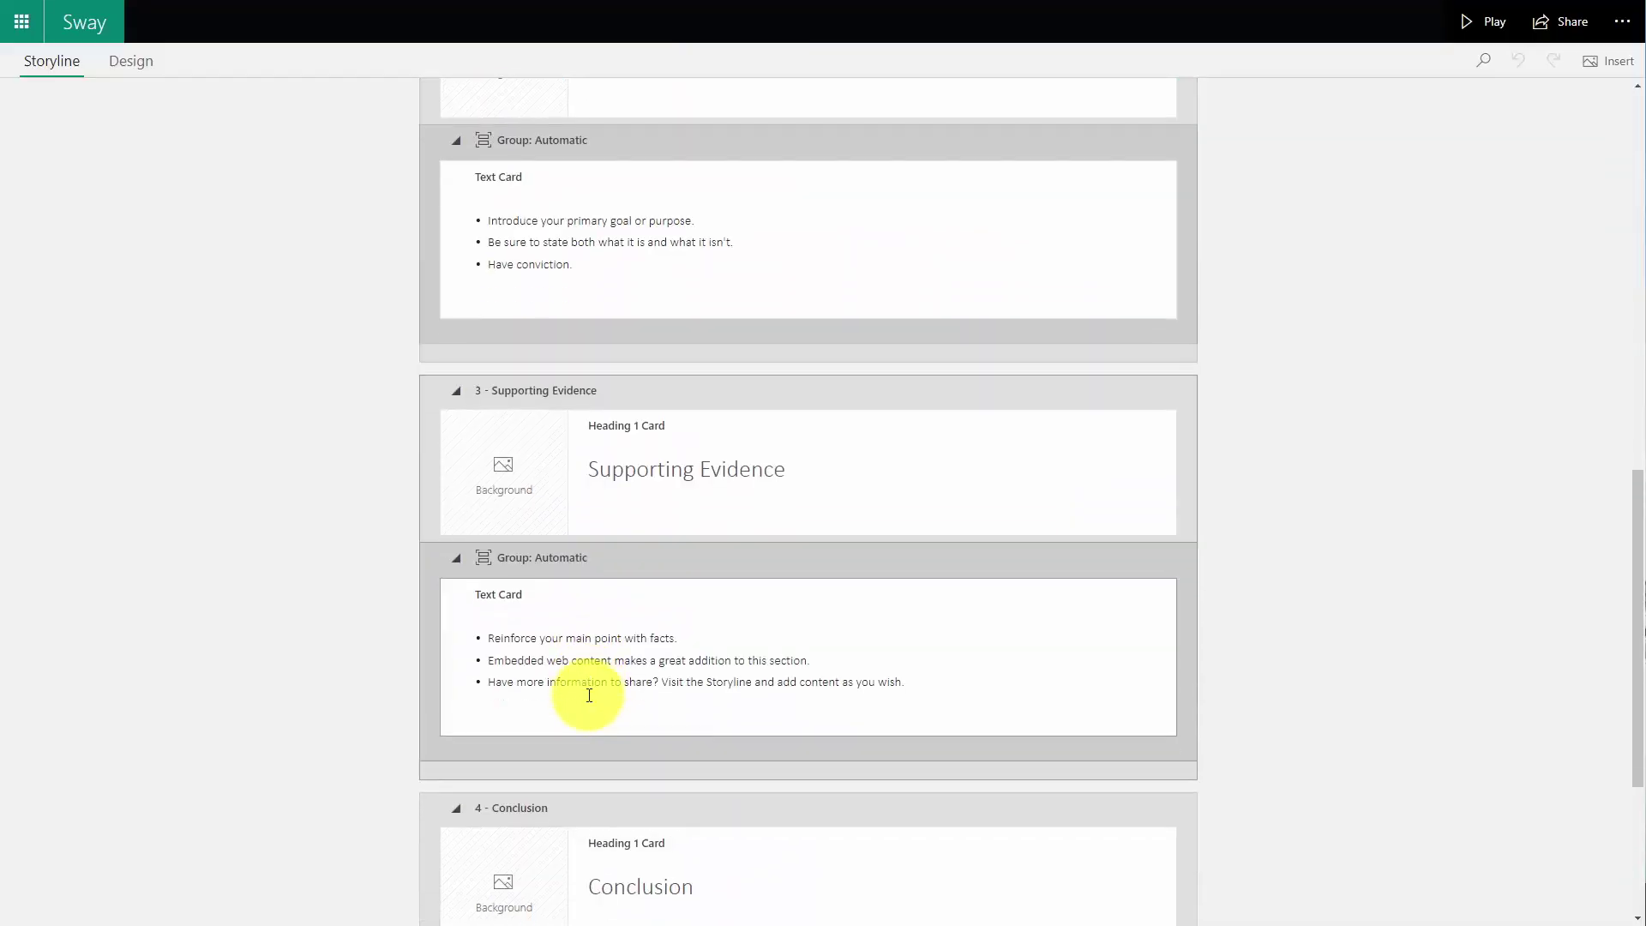
scroll(591, 707, up, 15)
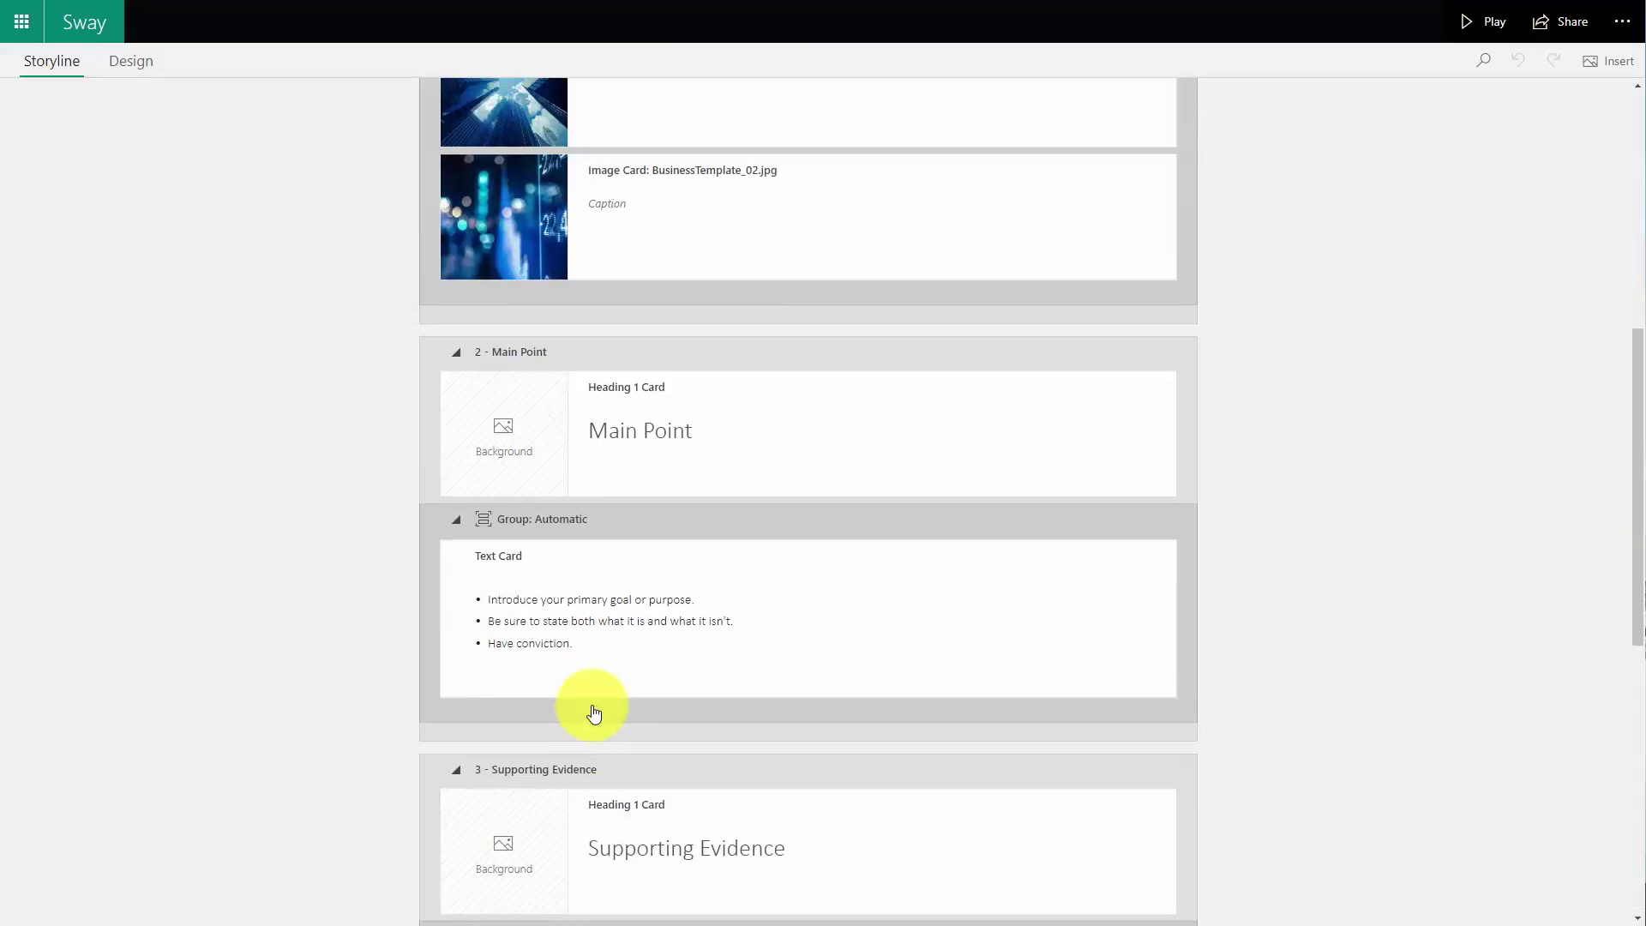
scroll(592, 717, down, 3)
scroll(595, 718, up, 3)
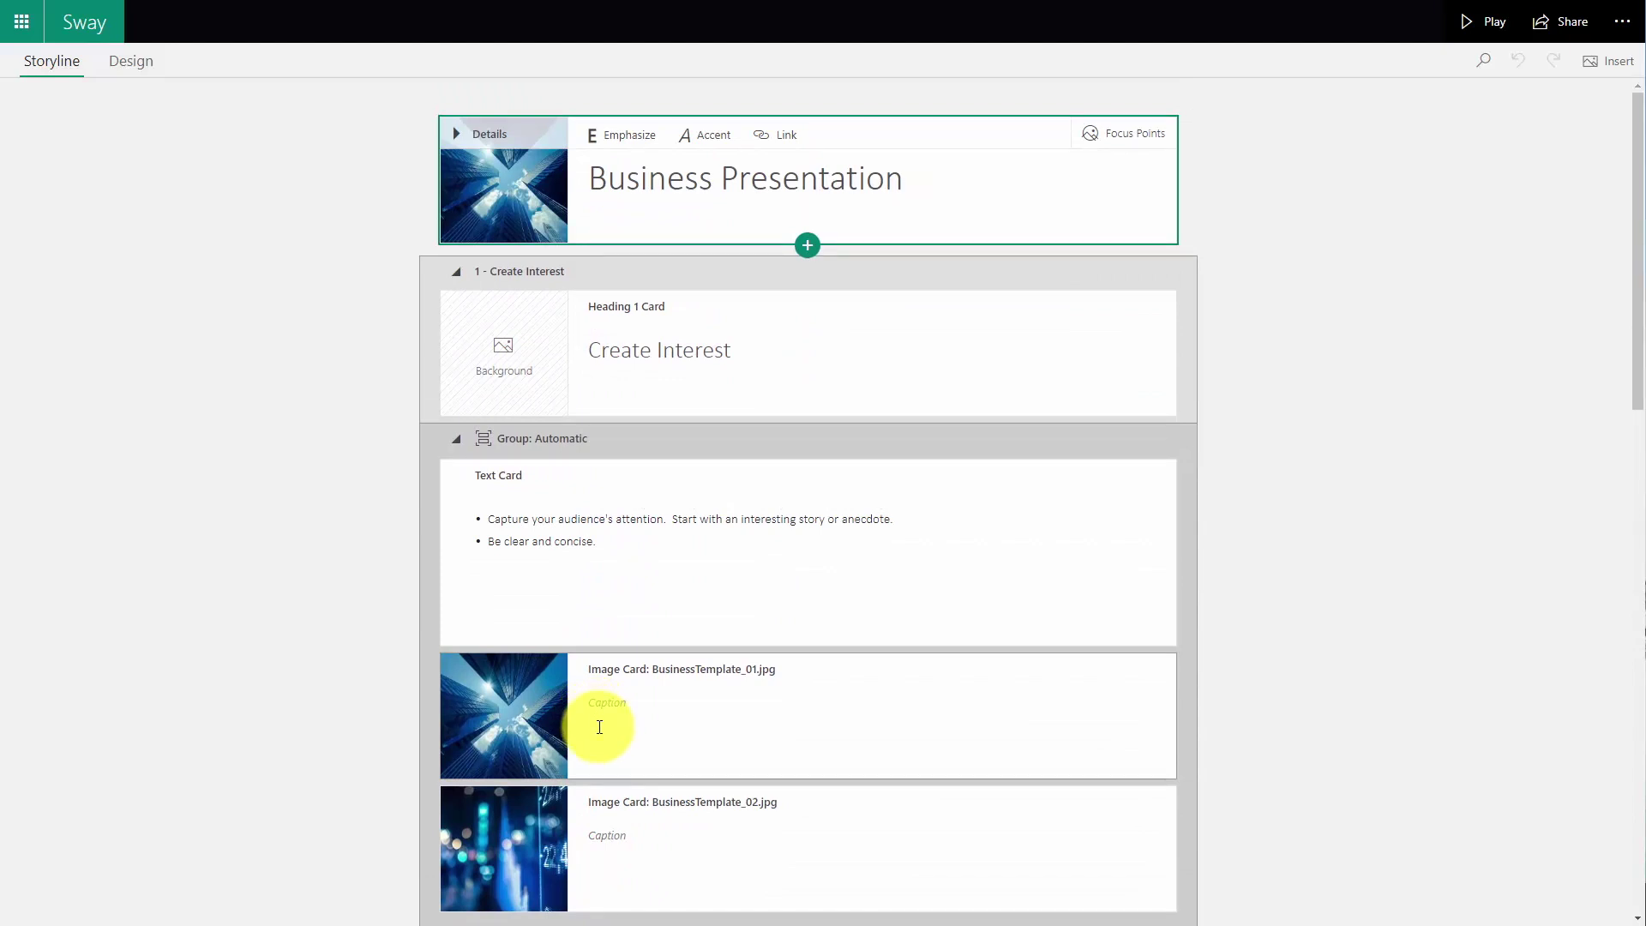
click(144, 62)
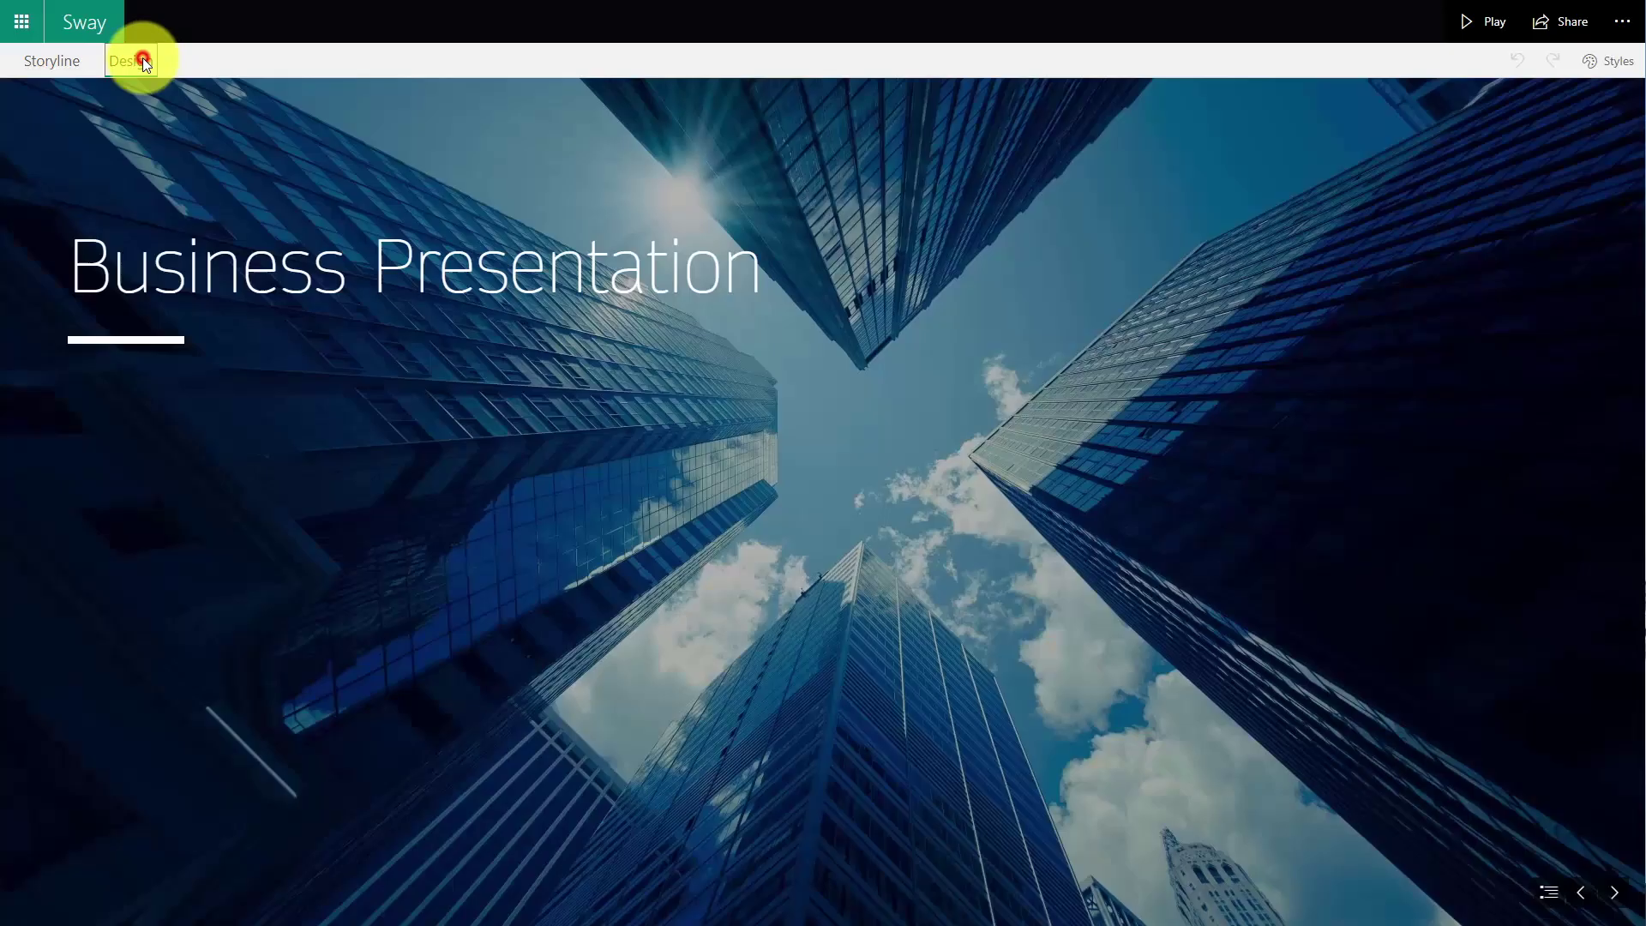
click(49, 70)
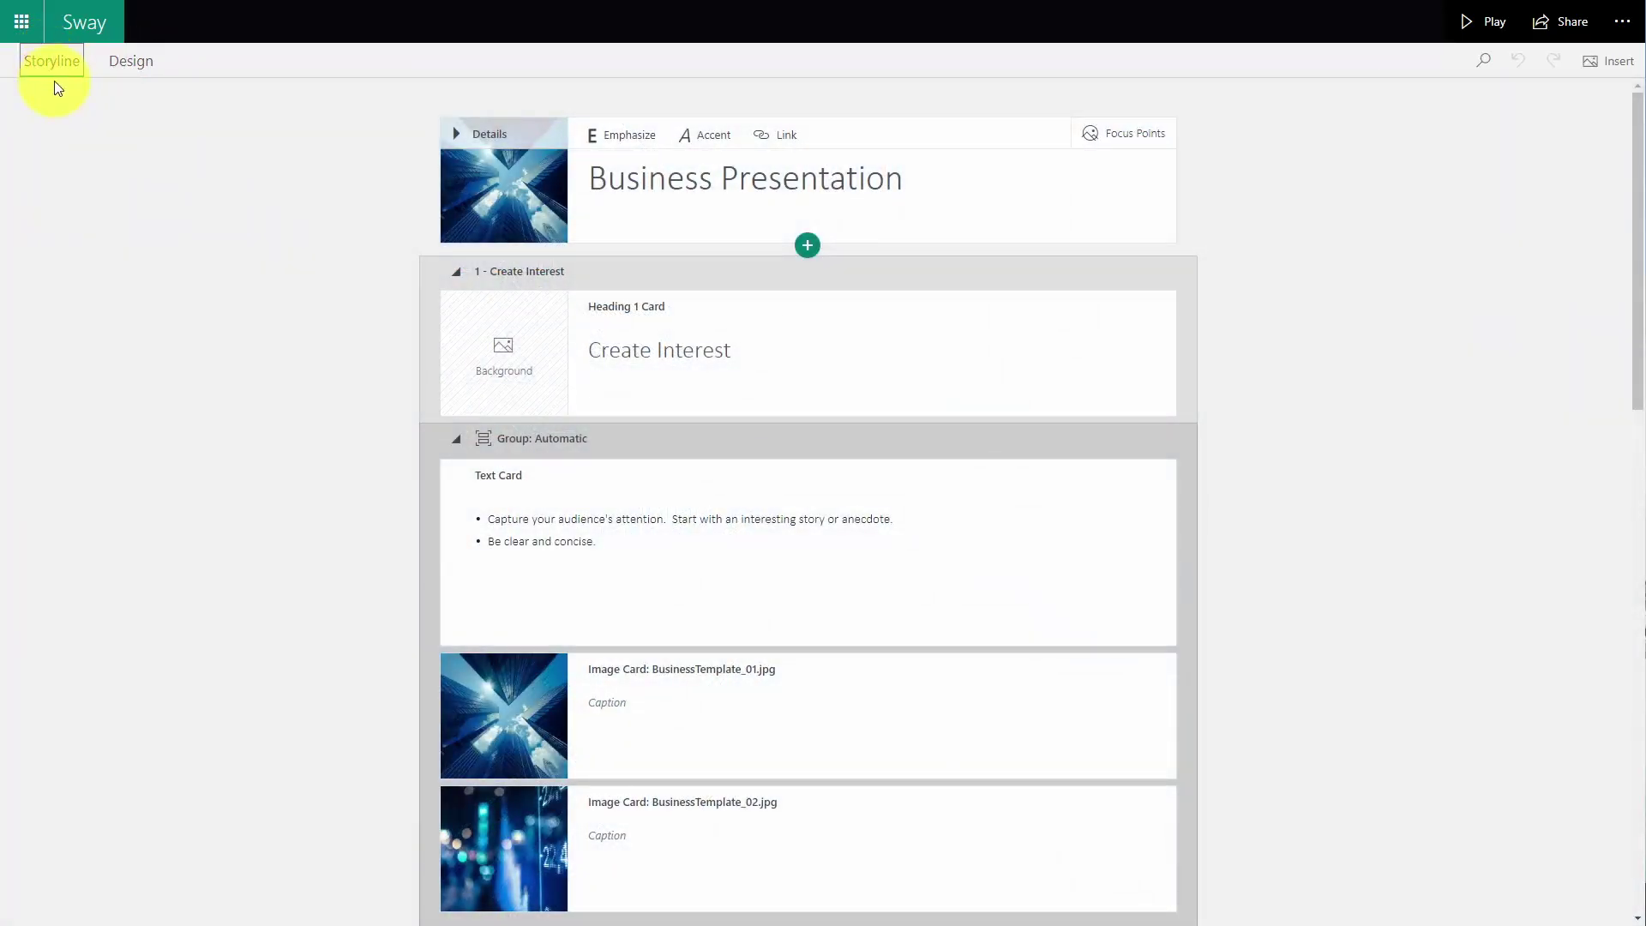
Play the Business Presentation Sway and advance through its first sections
click(1484, 26)
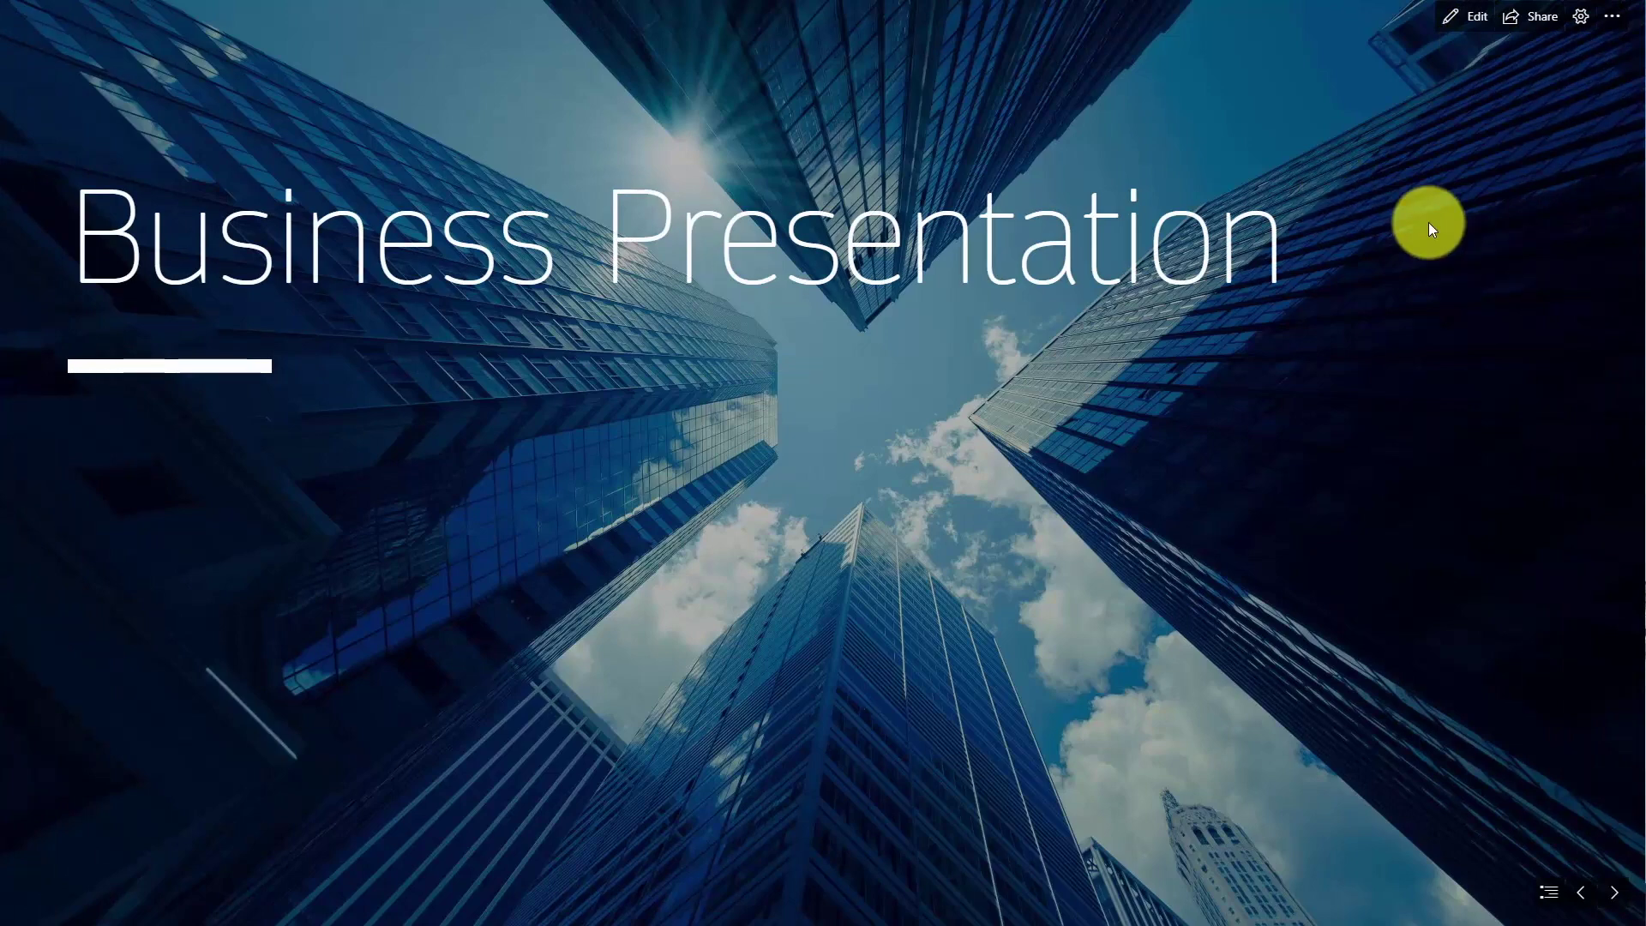
click(1613, 893)
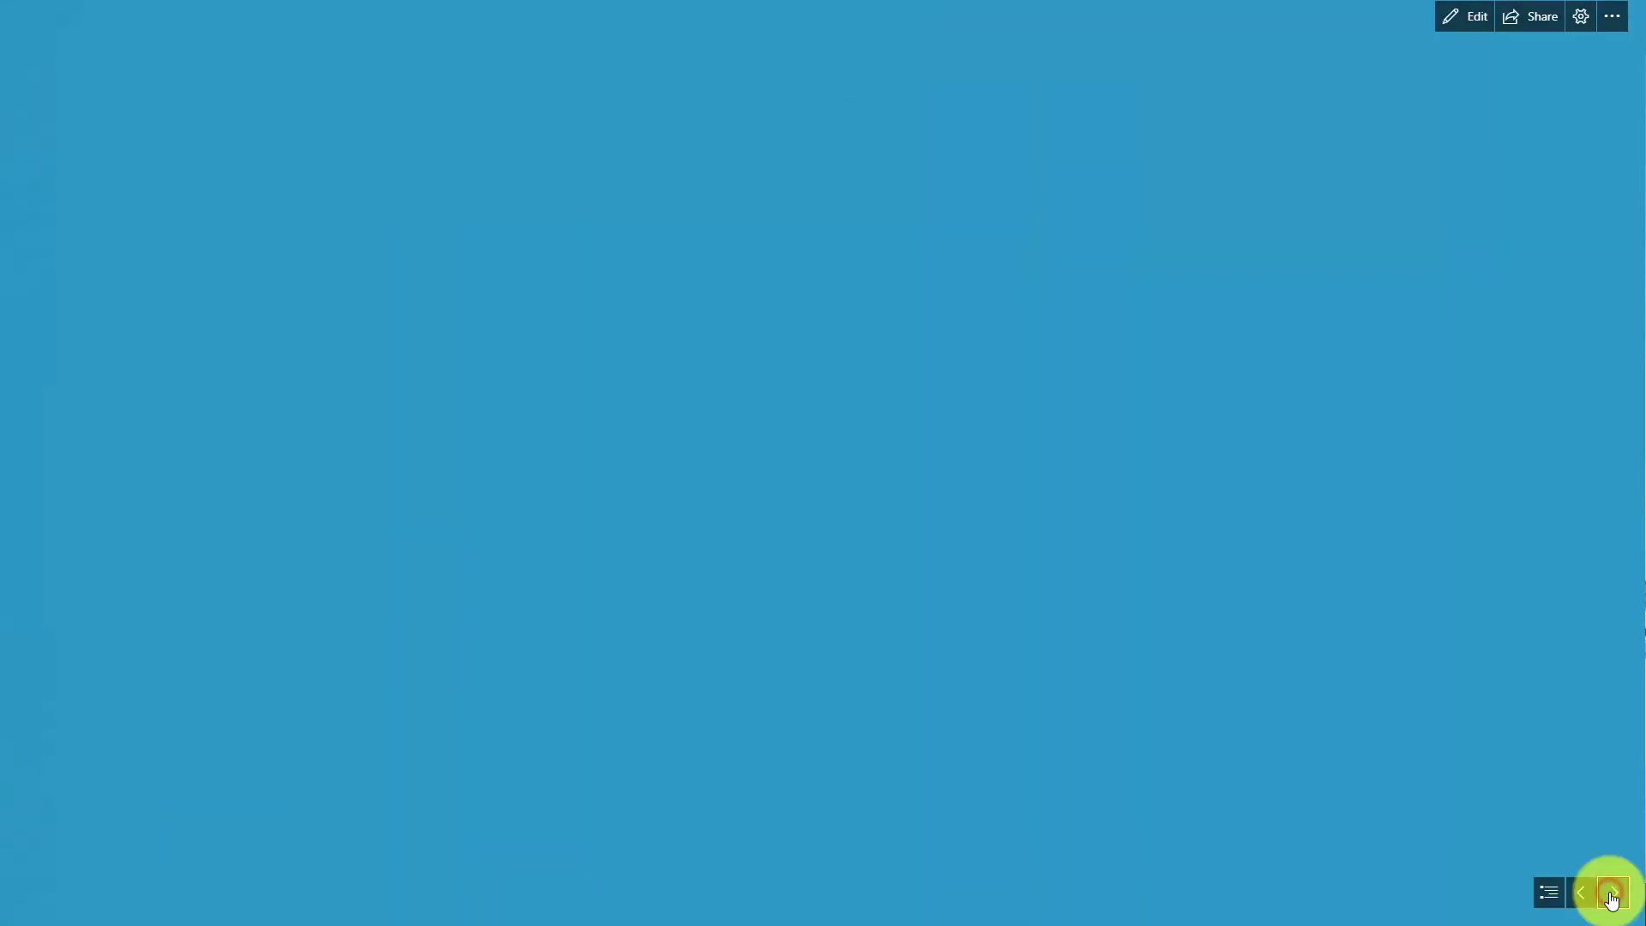
click(1613, 893)
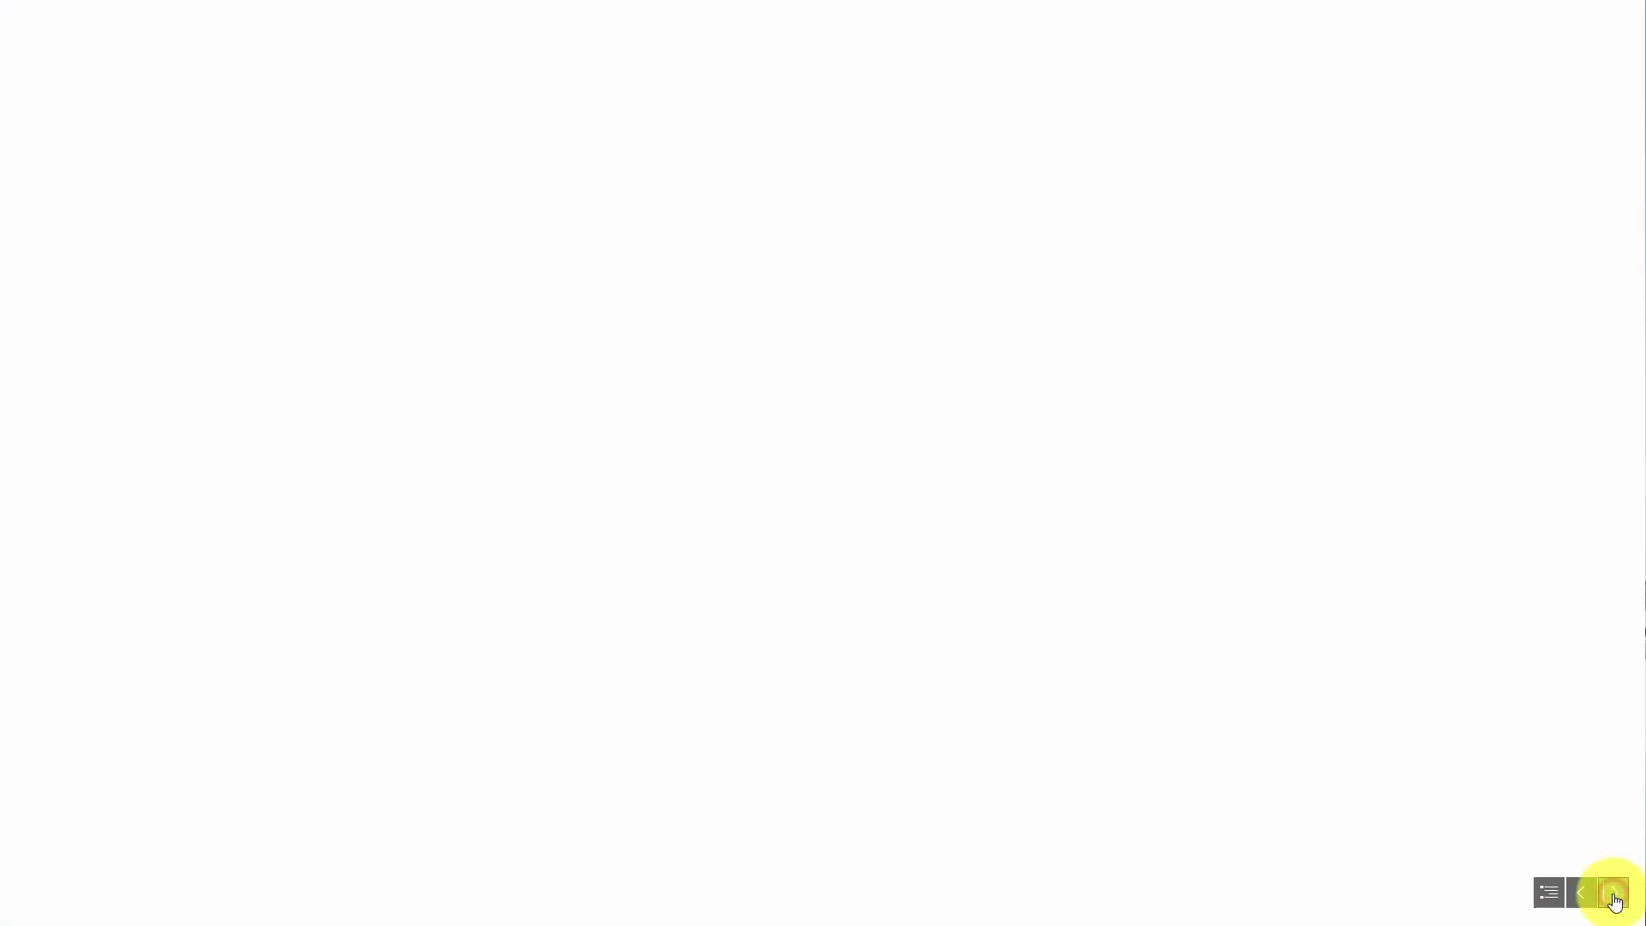
click(1613, 893)
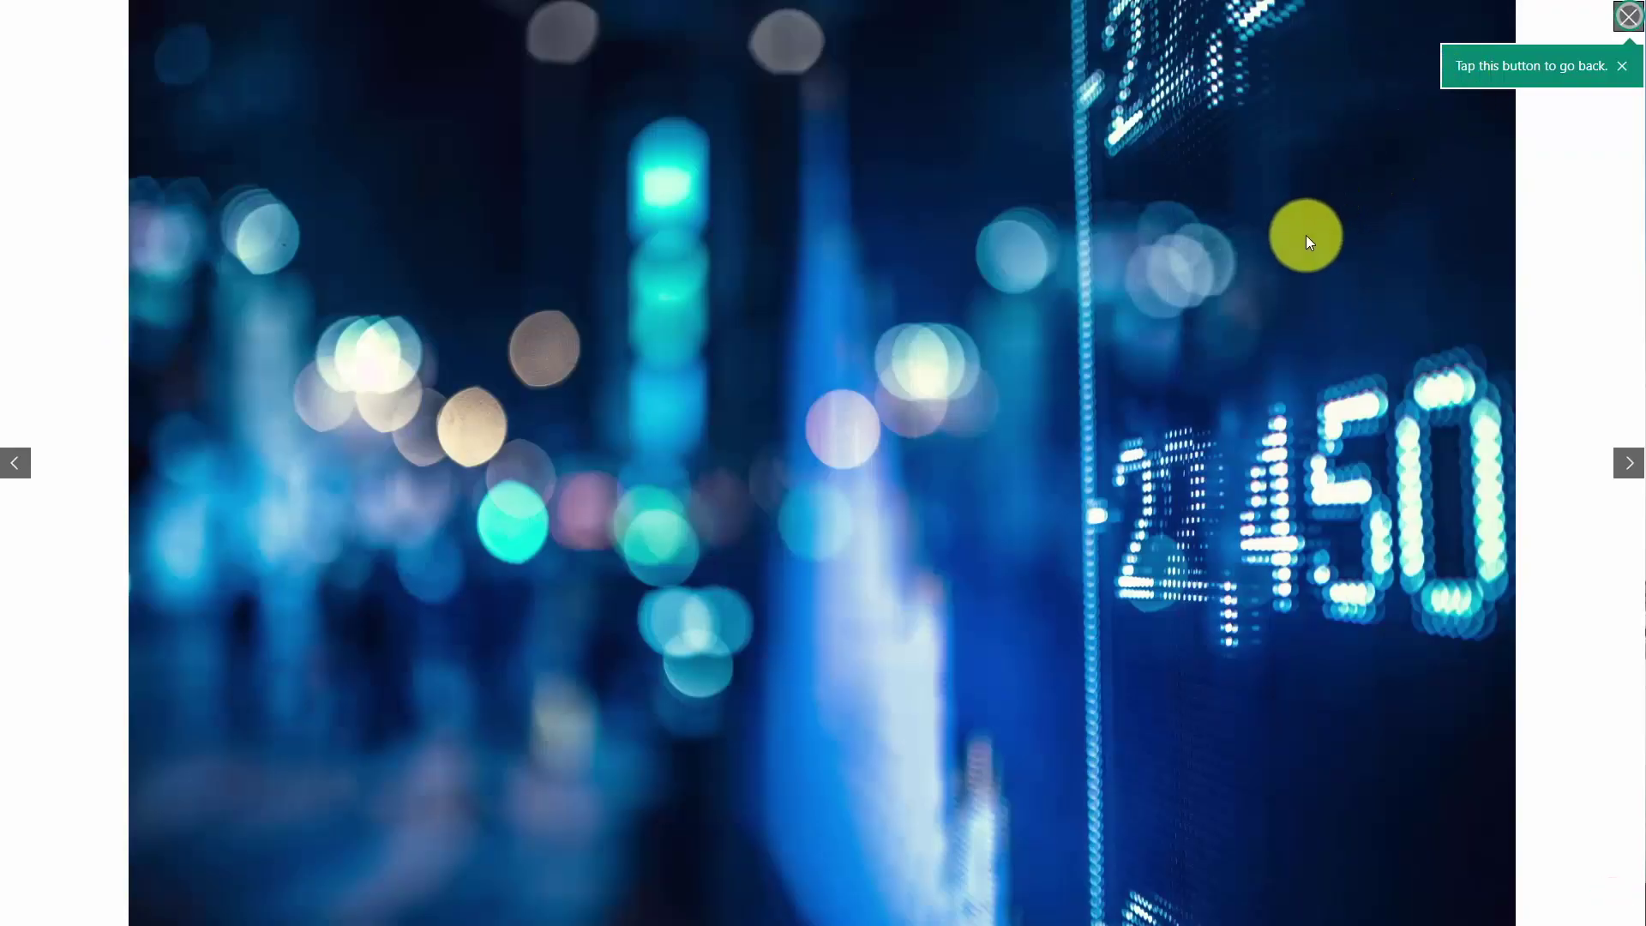
Exit the Sway playback, look over its additional sharing options, and set the share invitation to edit
click(1626, 16)
click(1488, 25)
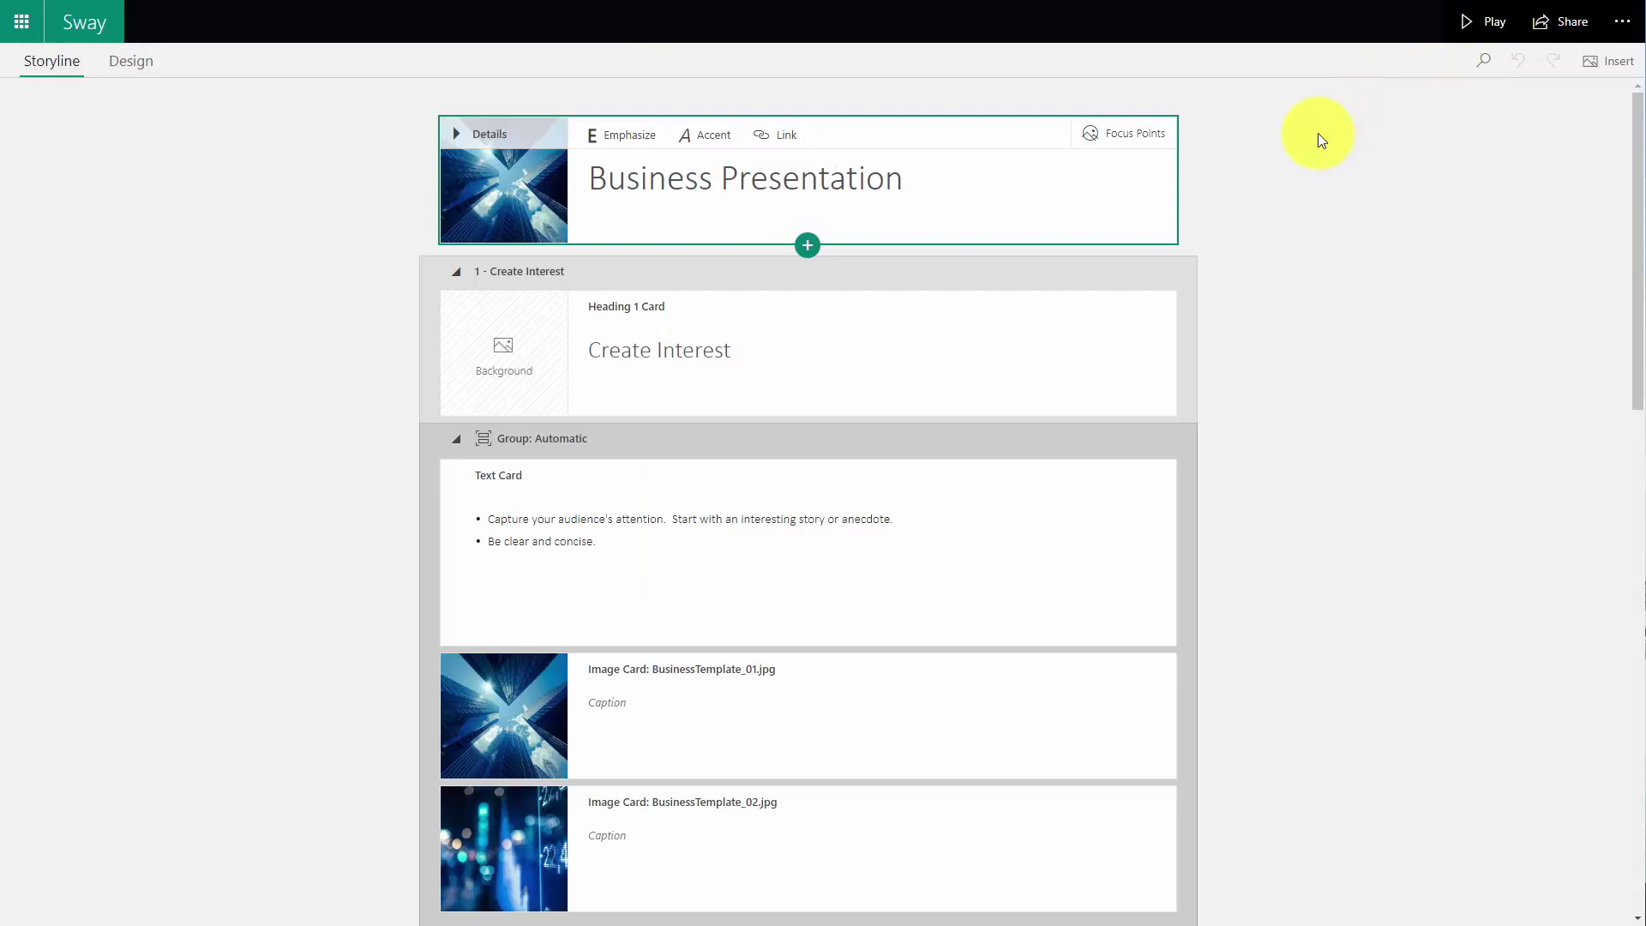
click(1556, 28)
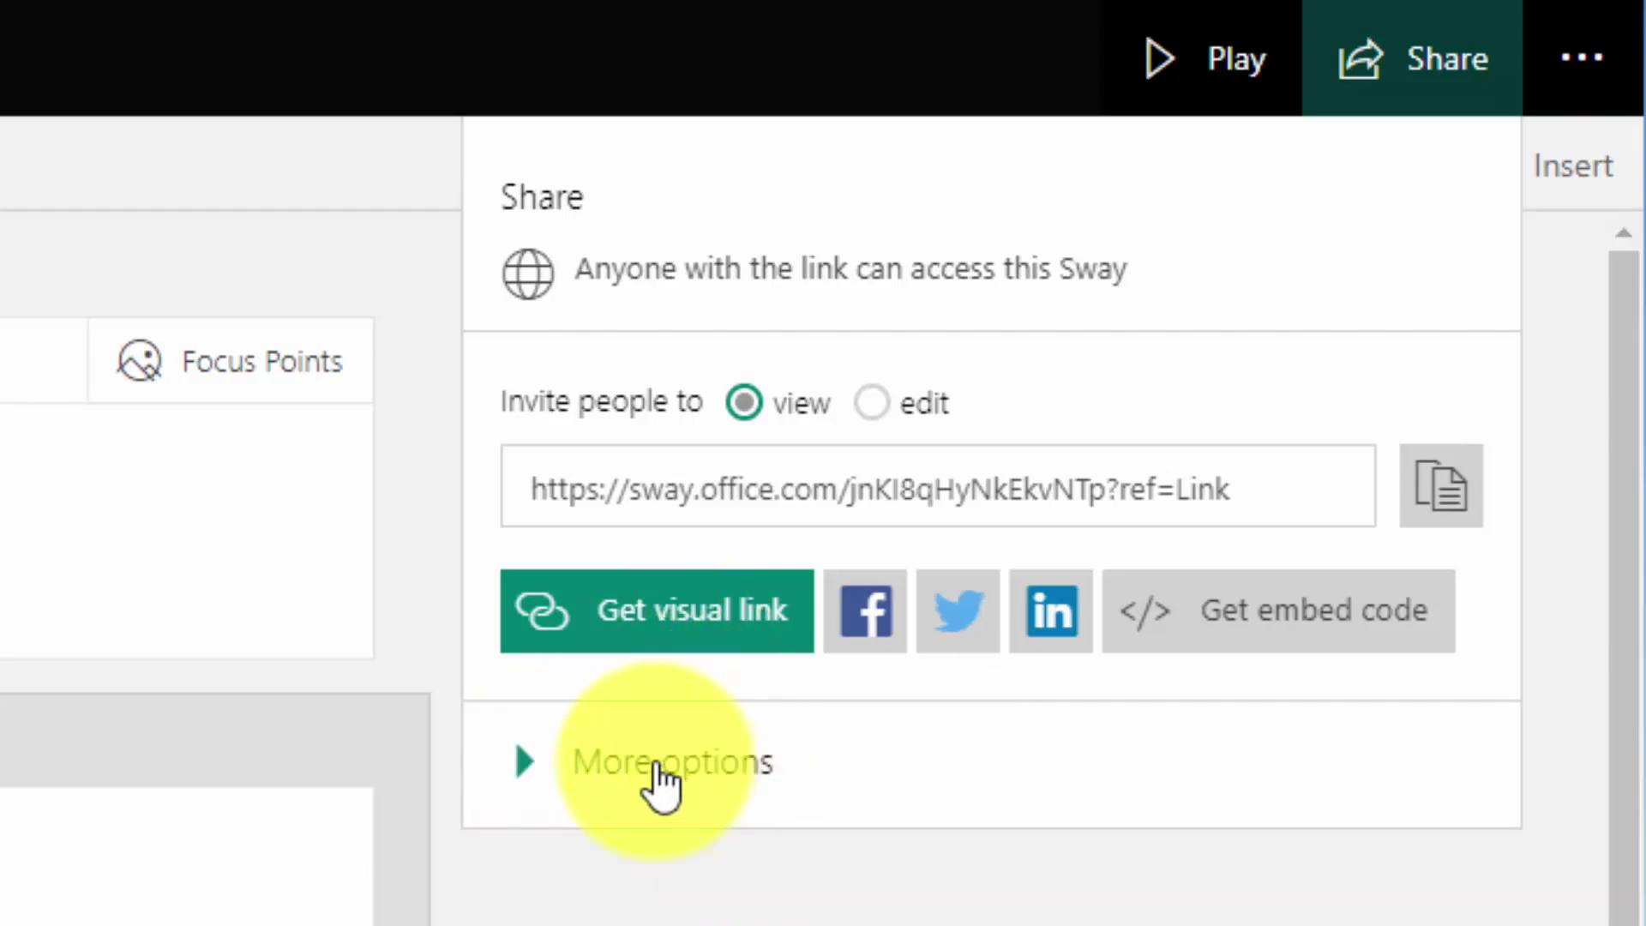
click(654, 760)
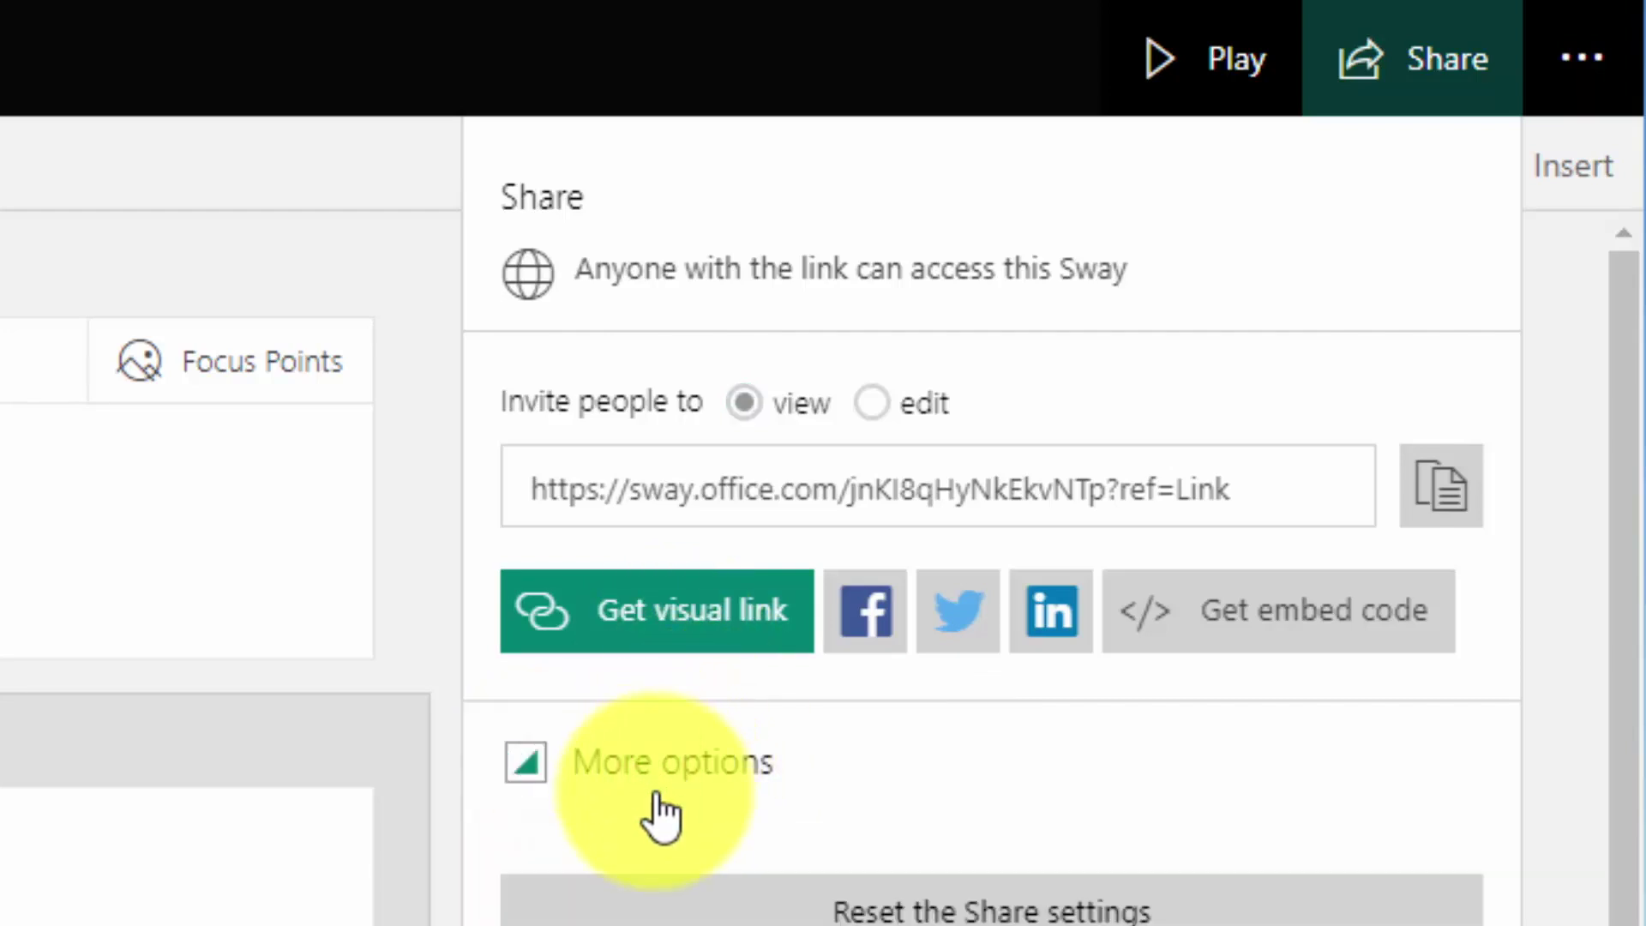
click(653, 791)
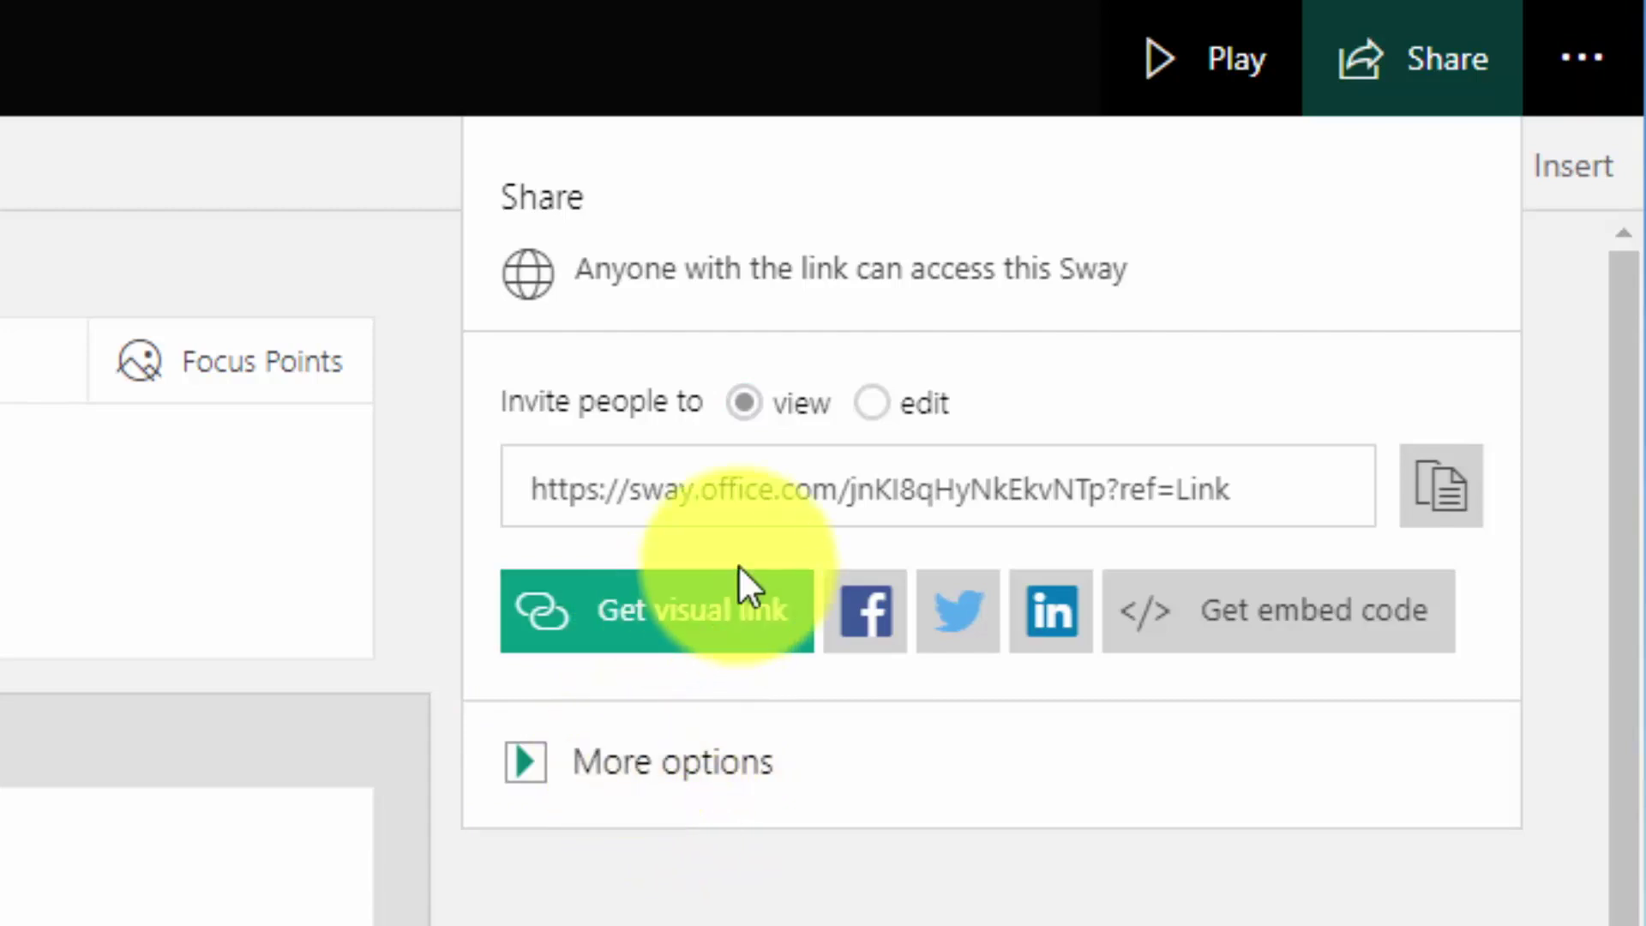
click(876, 403)
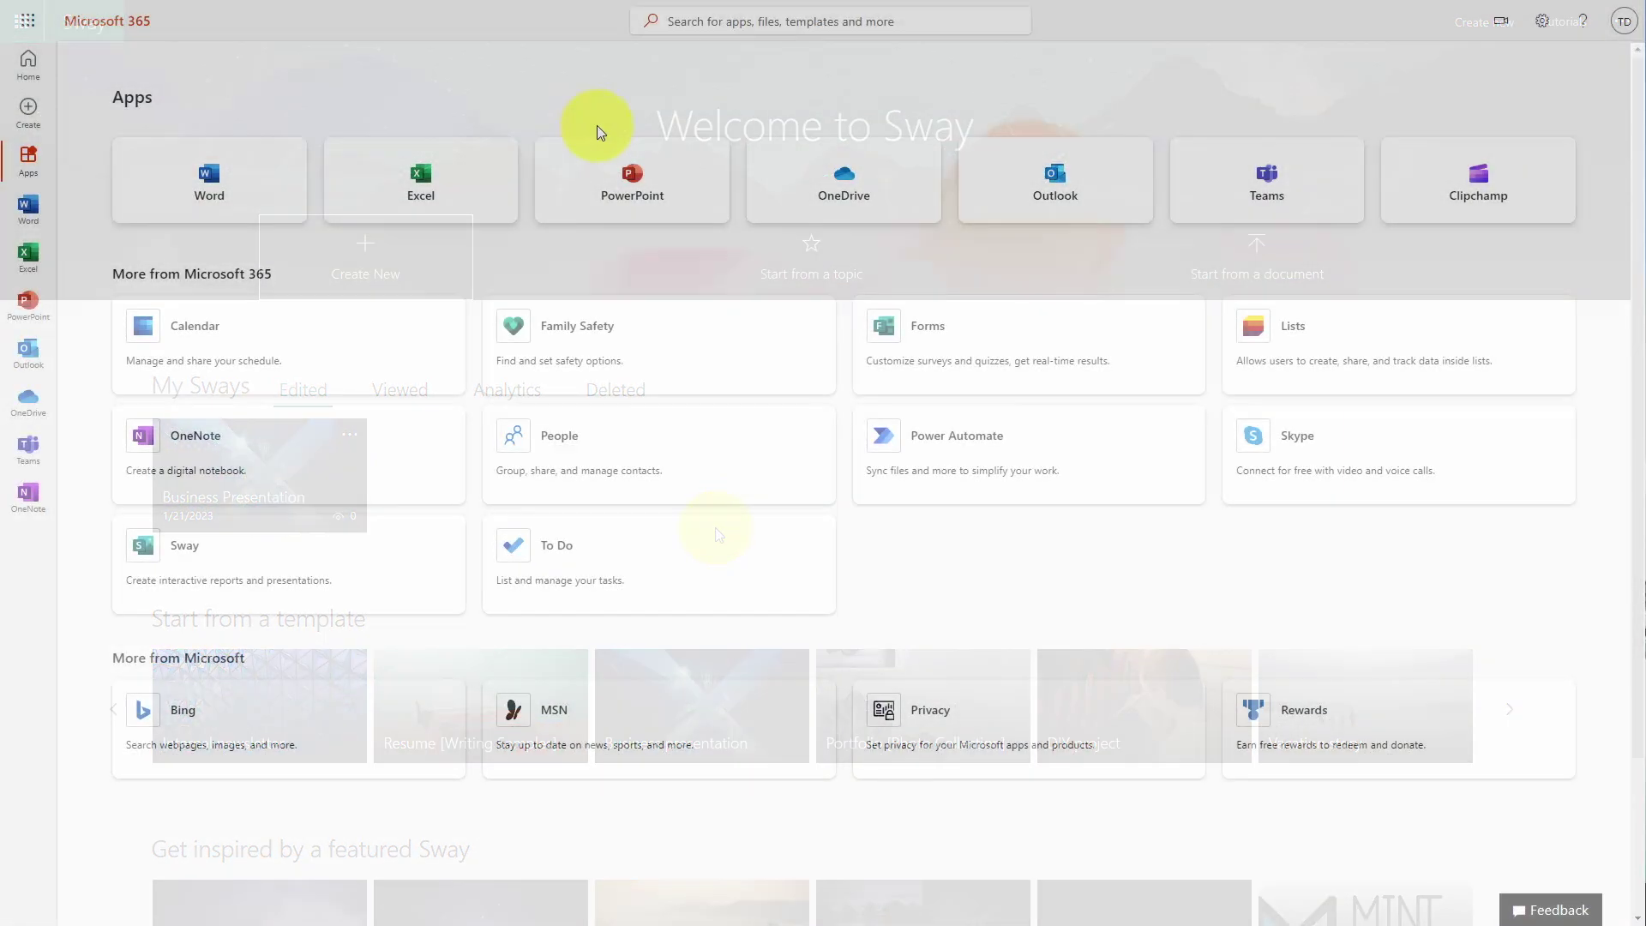
Switch to Outlook, look through its quick and full settings, and view the General storage settings
click(1055, 177)
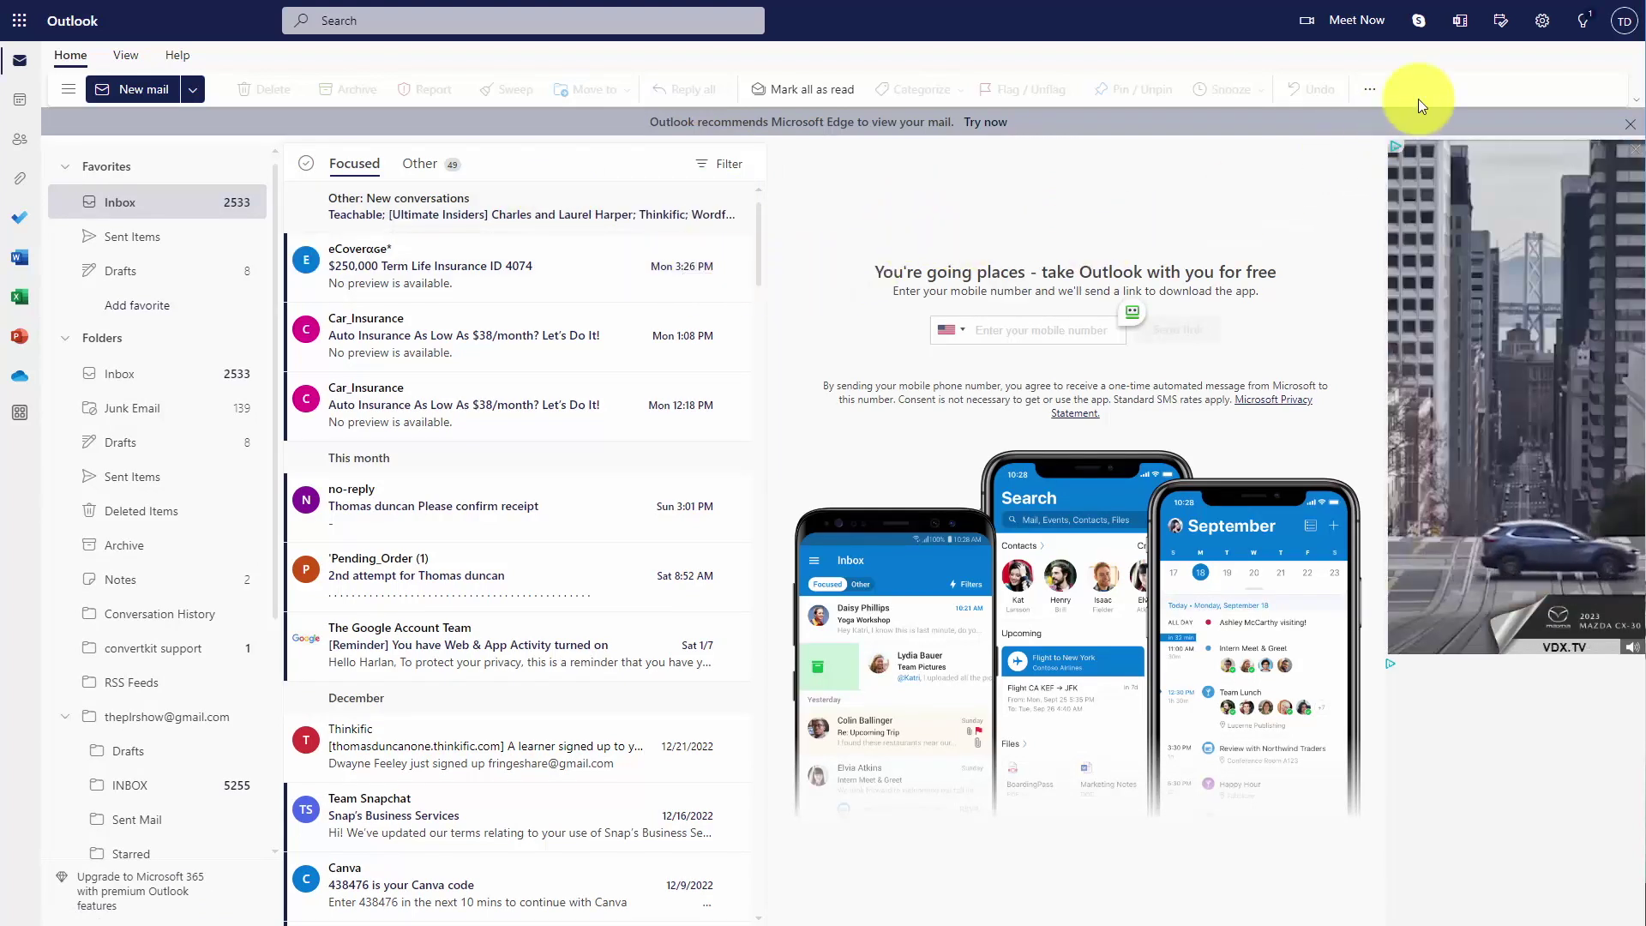
click(1541, 24)
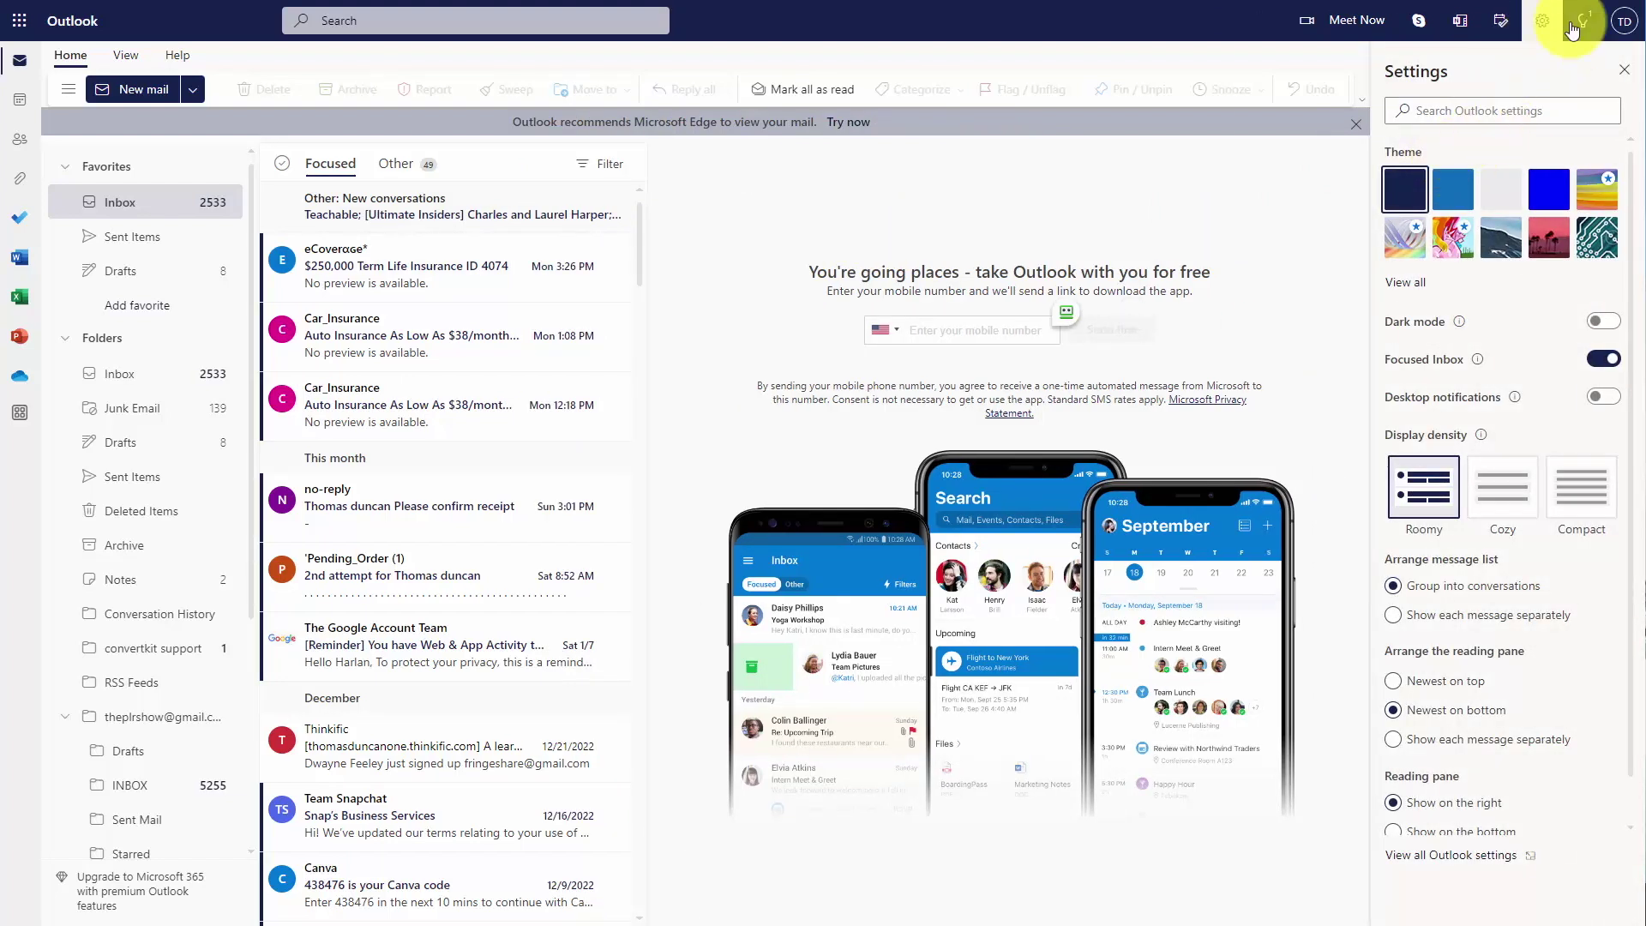
scroll(1445, 343, down, 1)
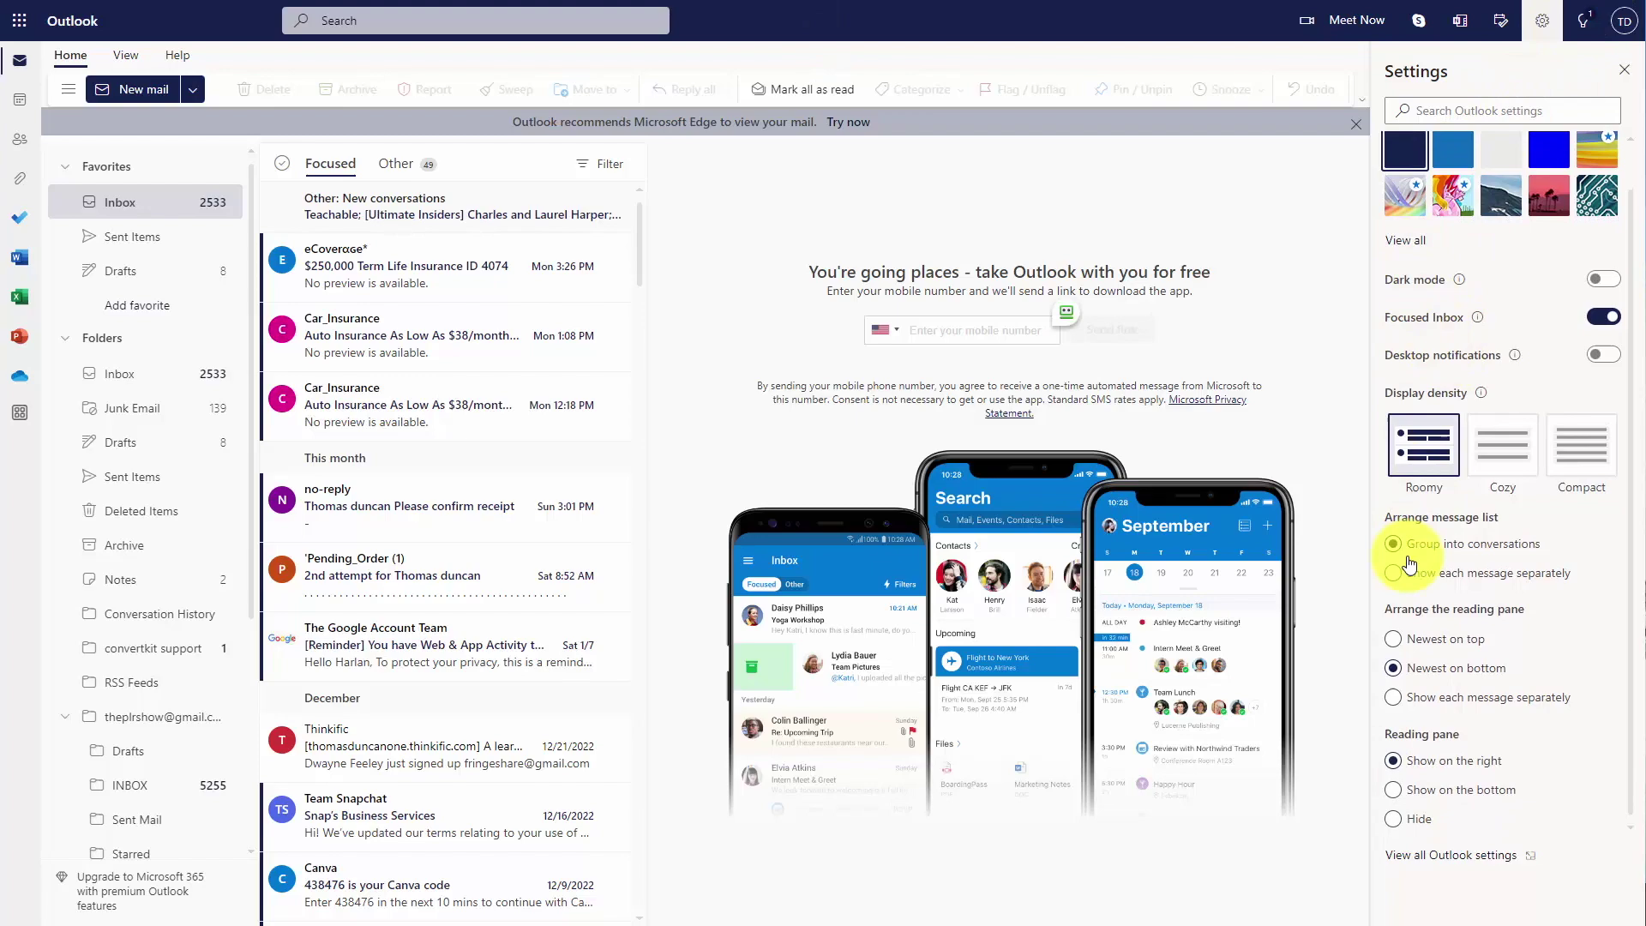
click(1447, 857)
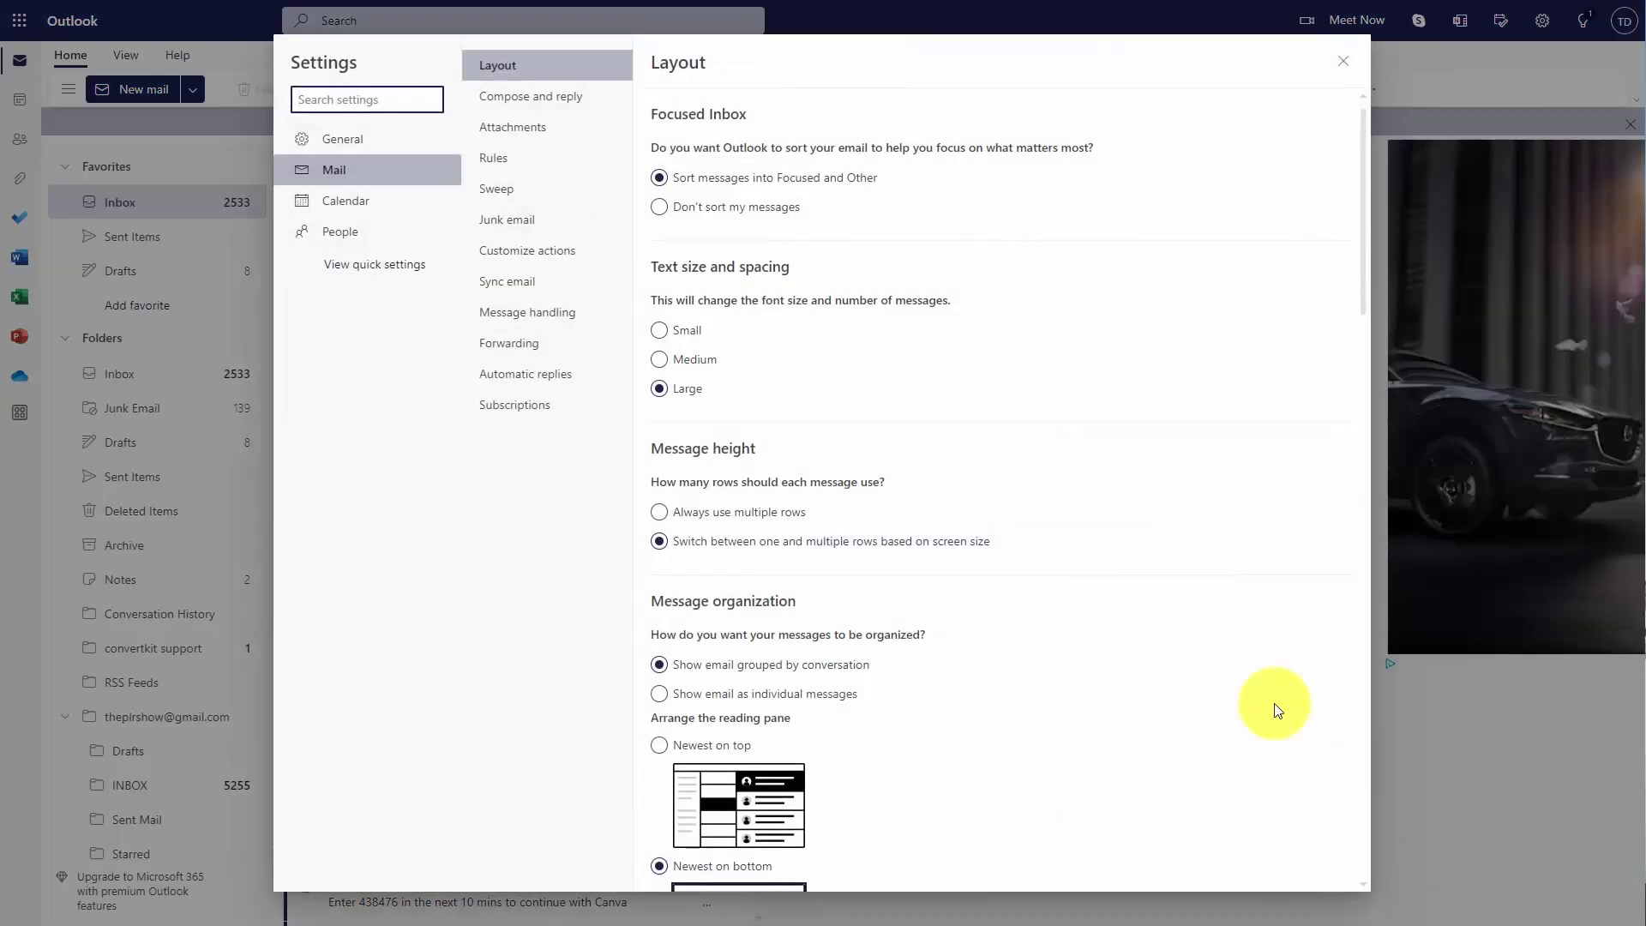
click(344, 146)
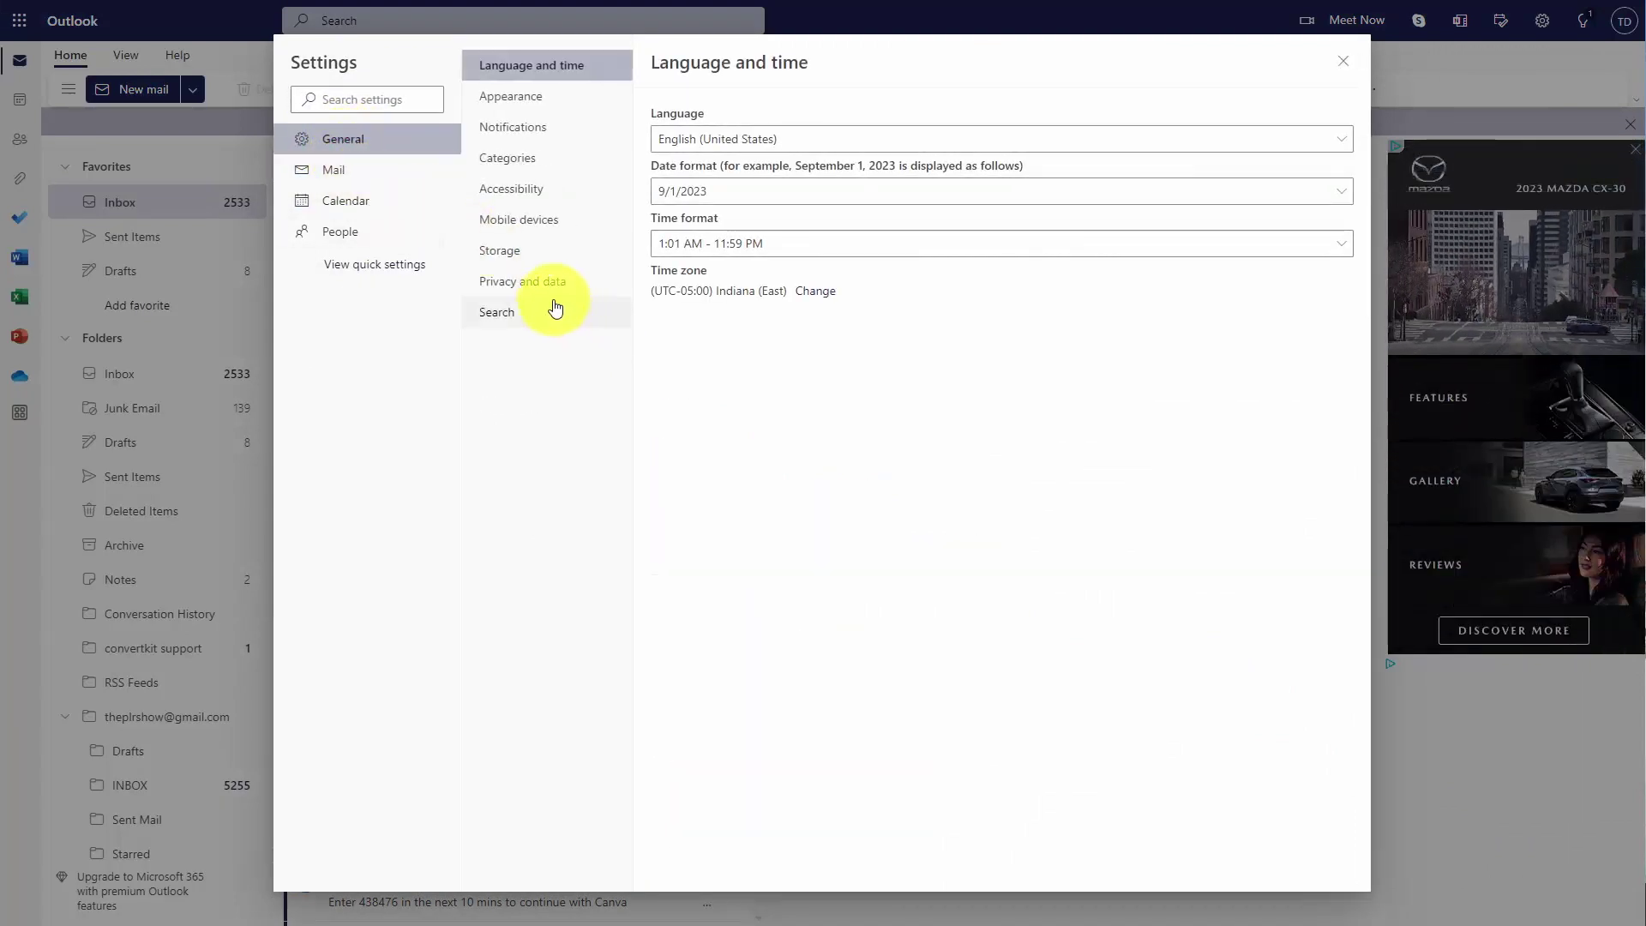
click(499, 258)
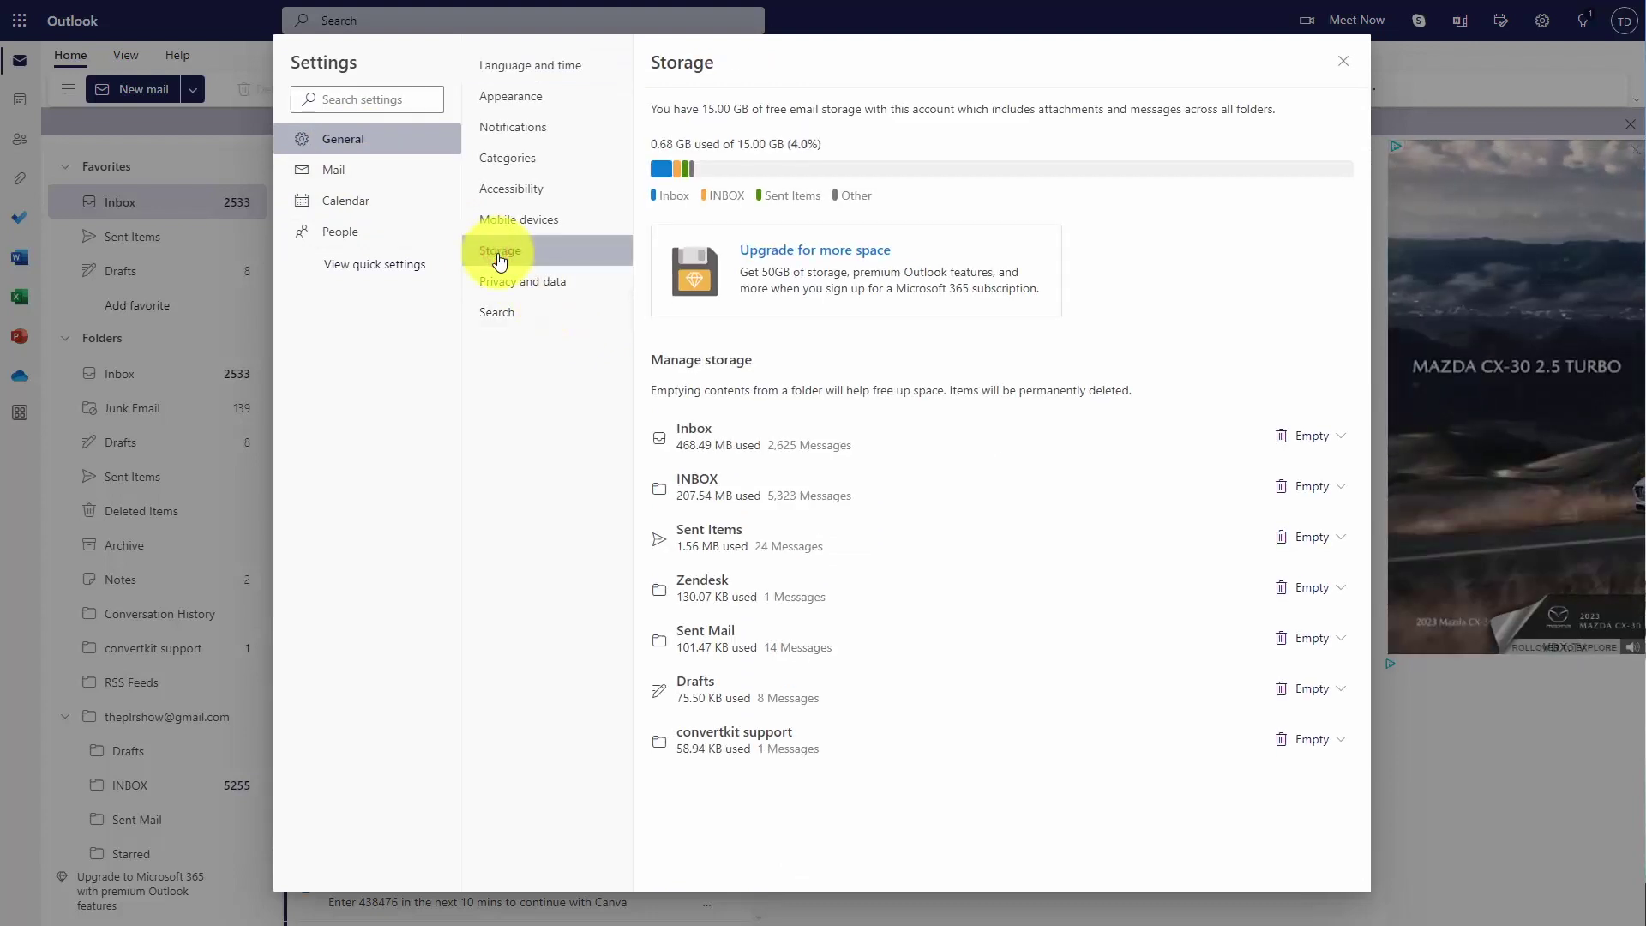
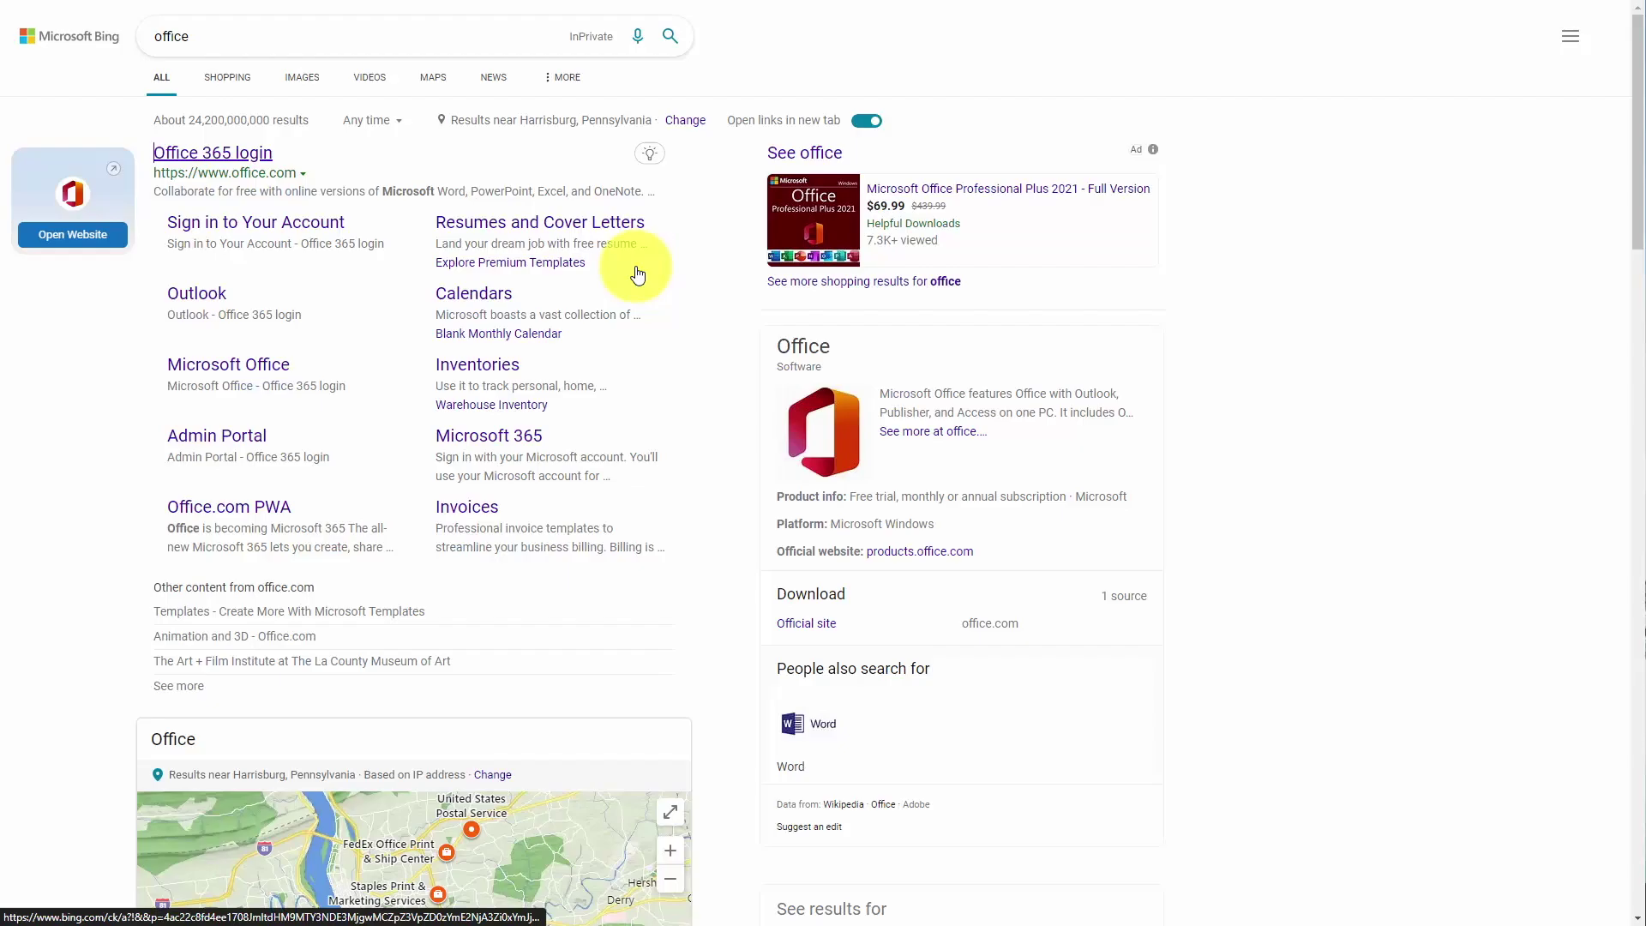
Visit the Office site from the Bing results and examine its home, organization and educator sections
key(Return)
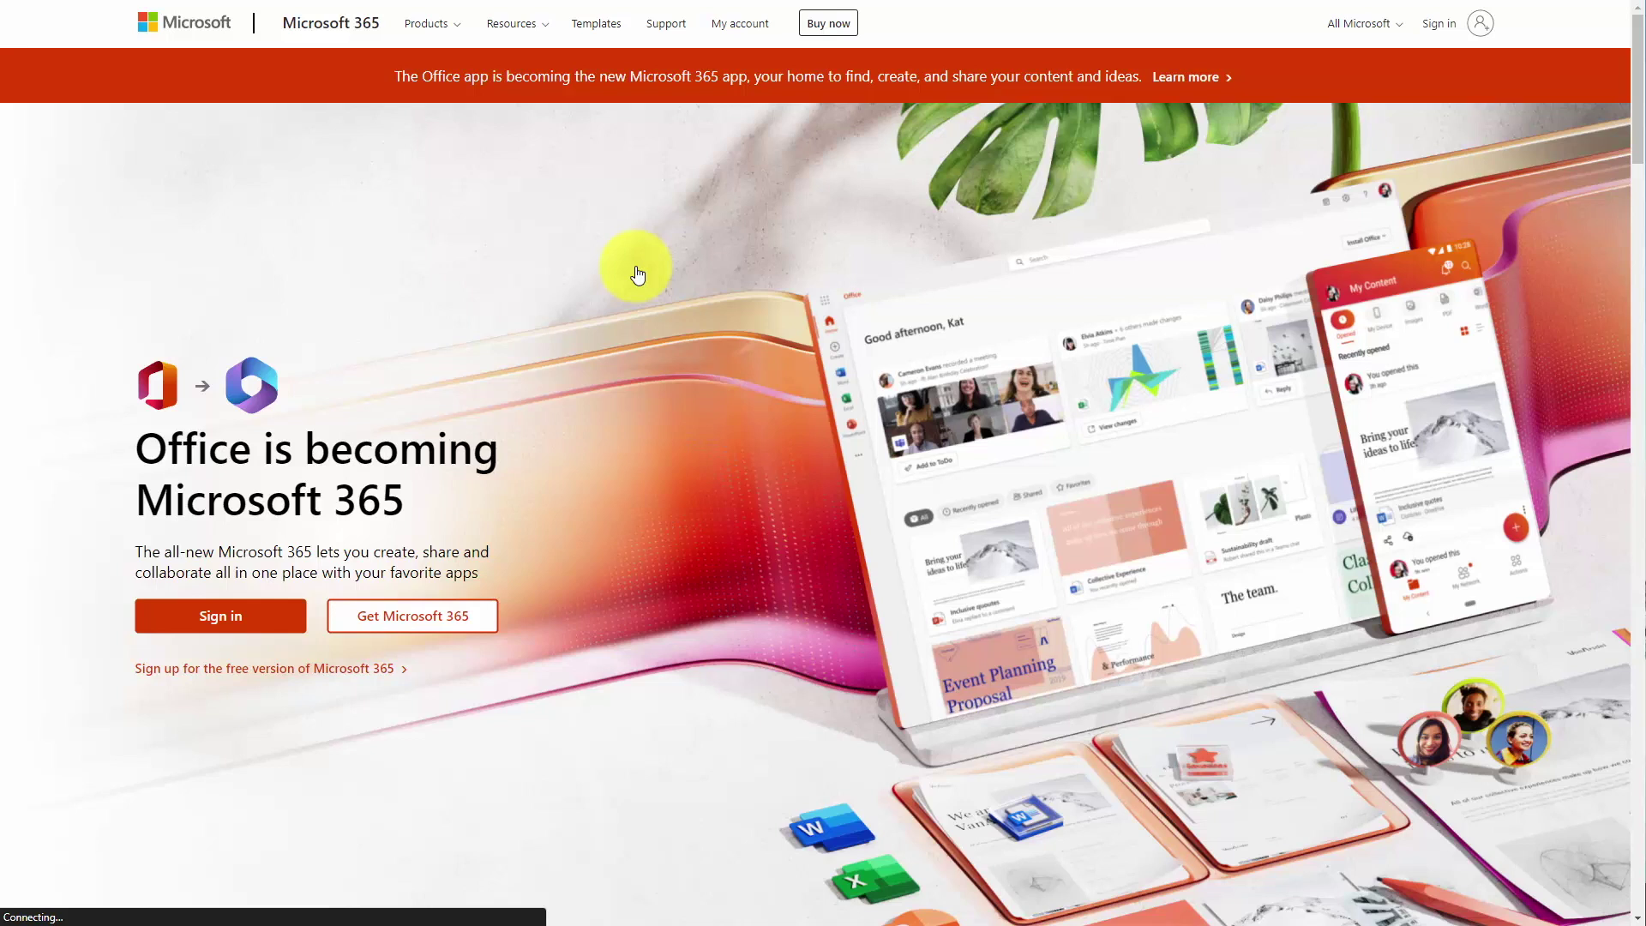
scroll(638, 275, down, 10)
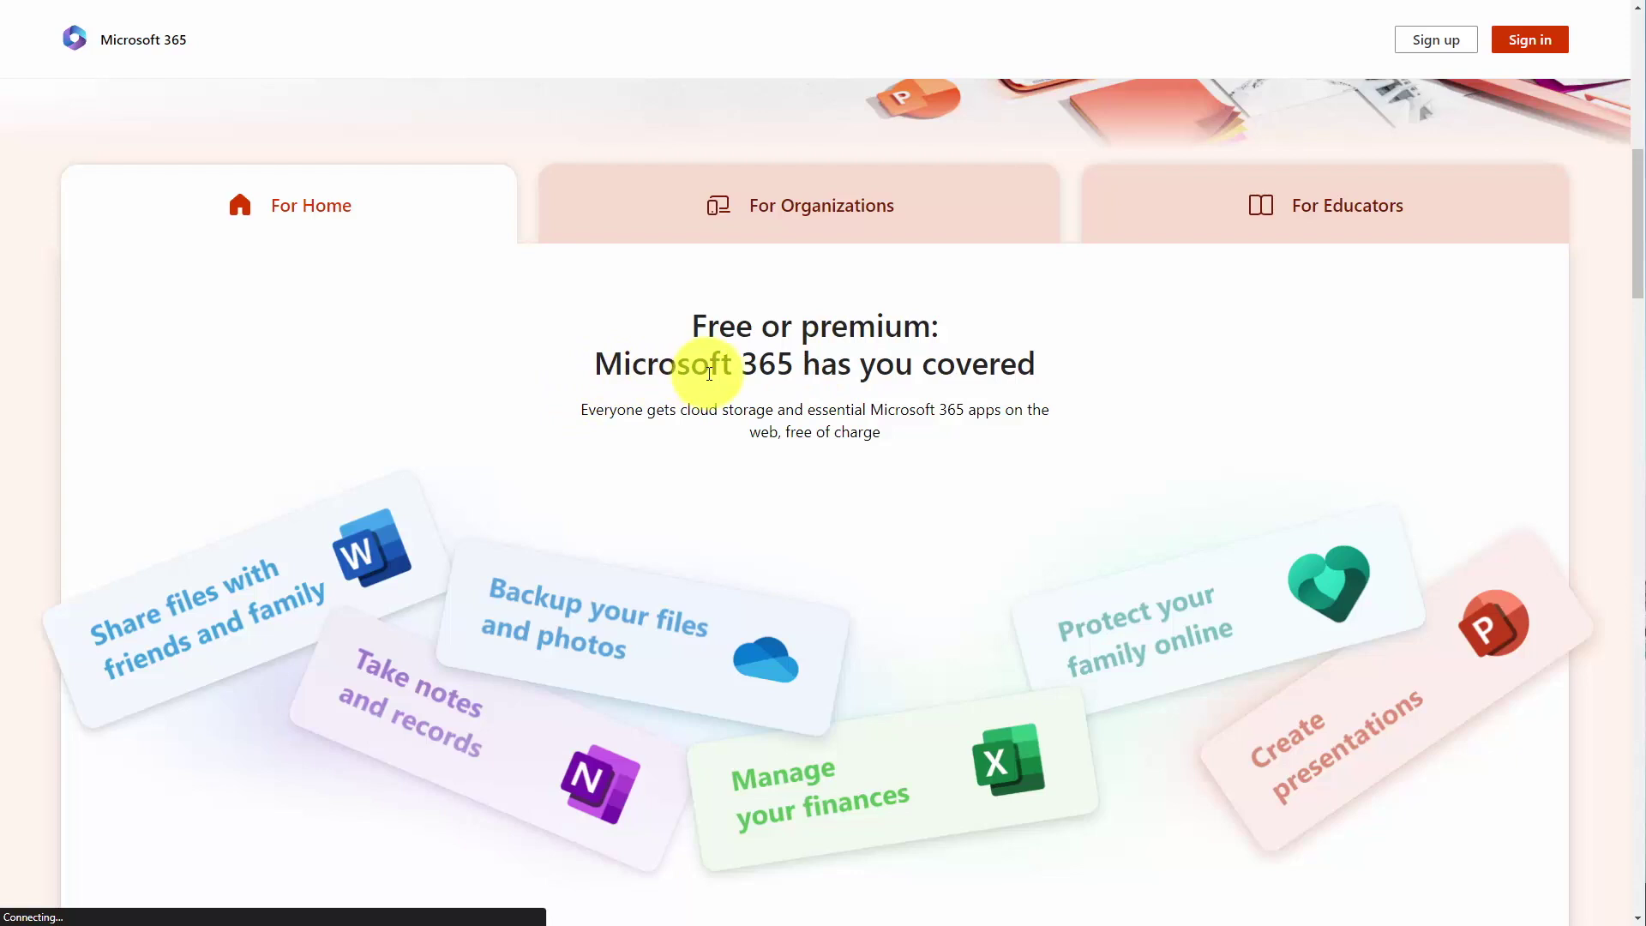
scroll(787, 373, down, 10)
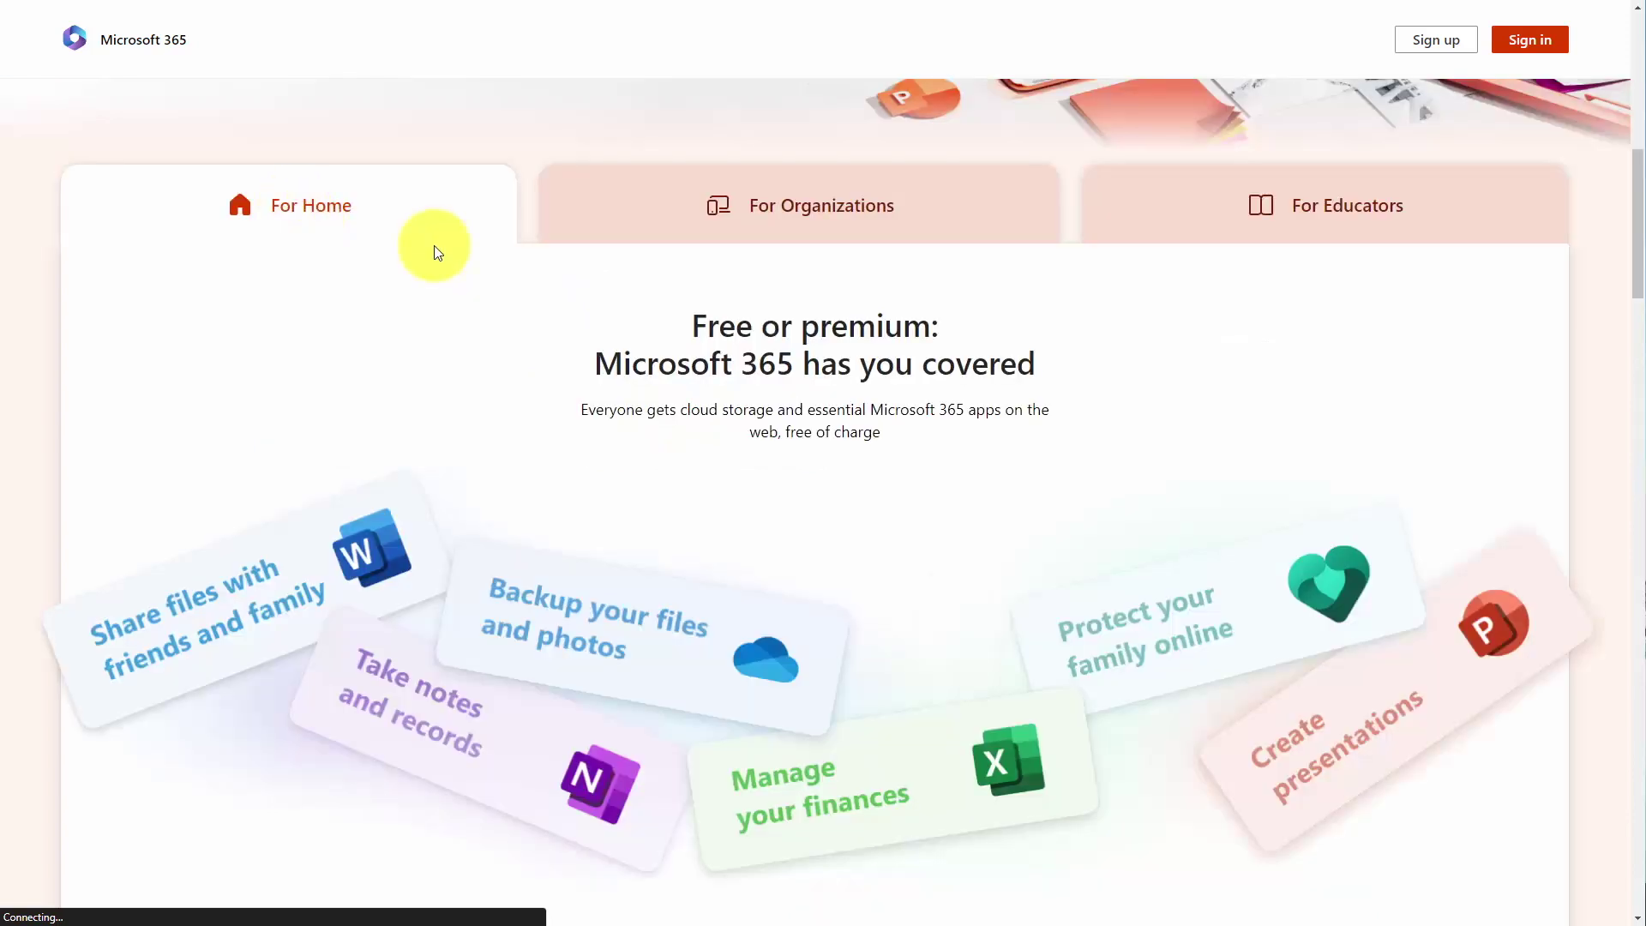
click(761, 212)
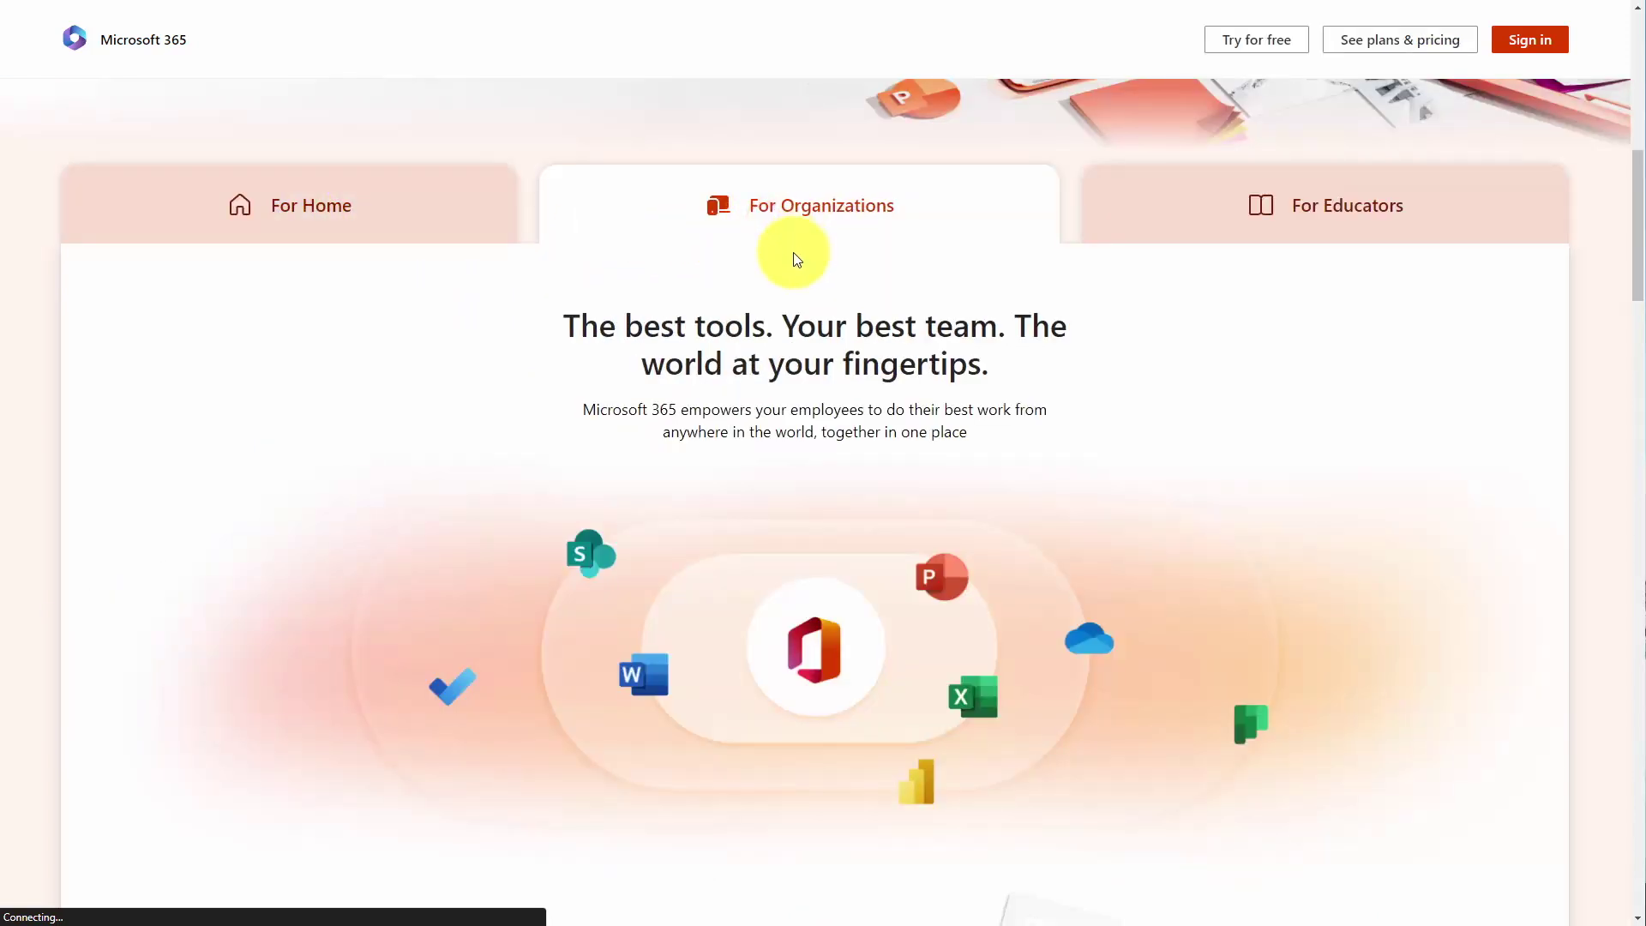
scroll(1045, 422, up, 3)
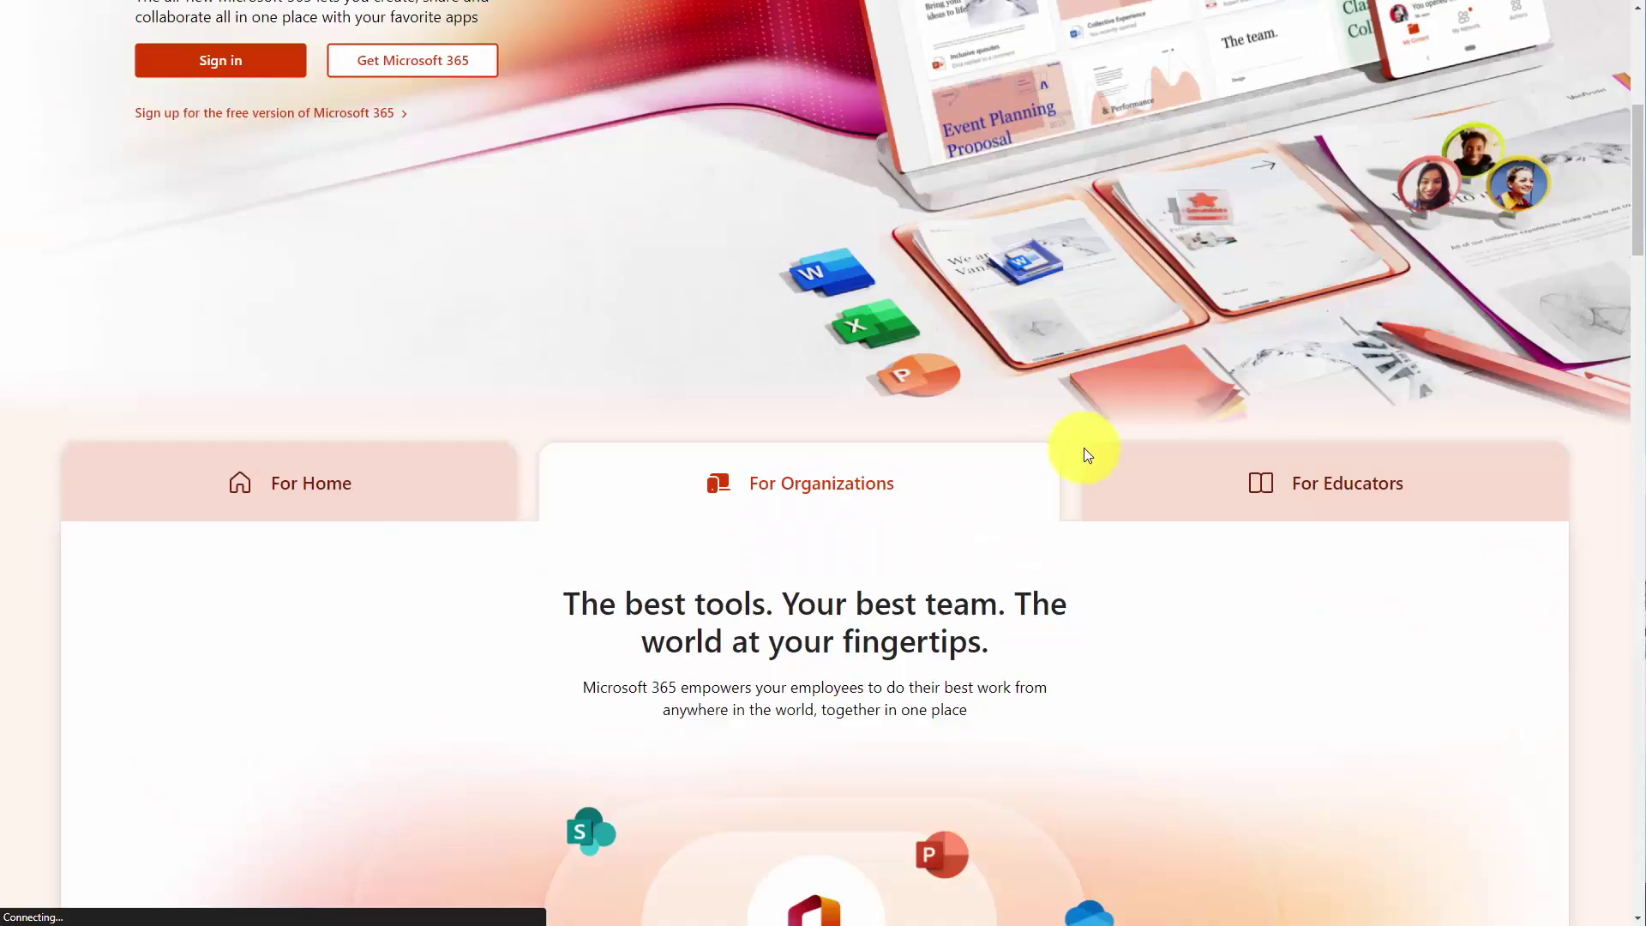
click(1286, 492)
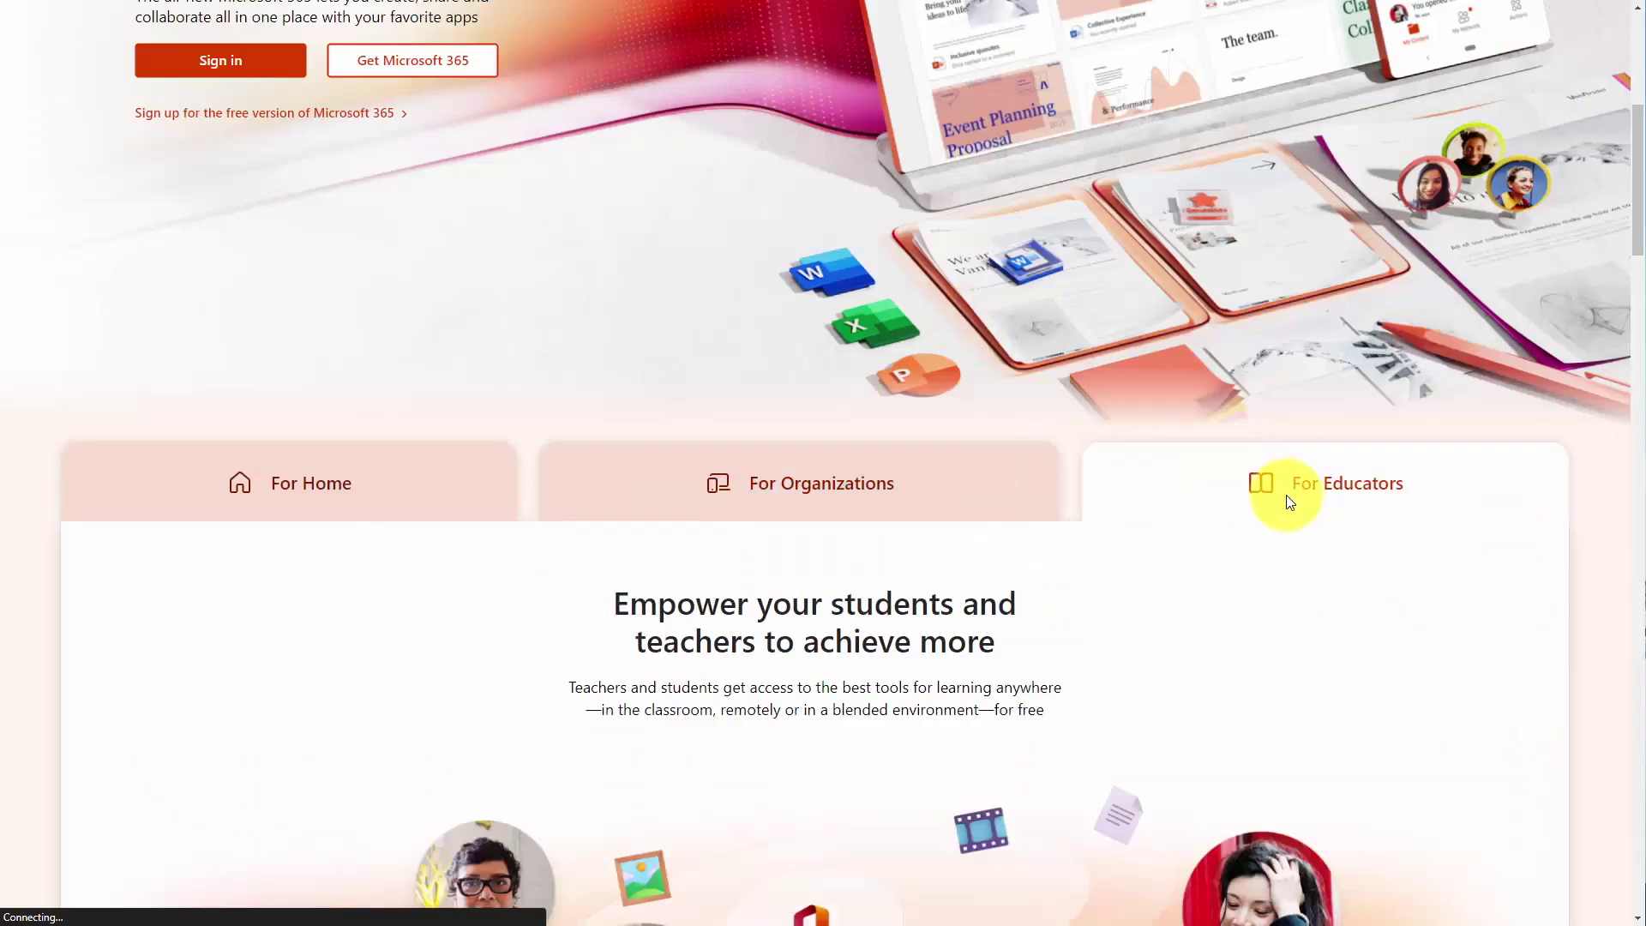
scroll(604, 444, up, 6)
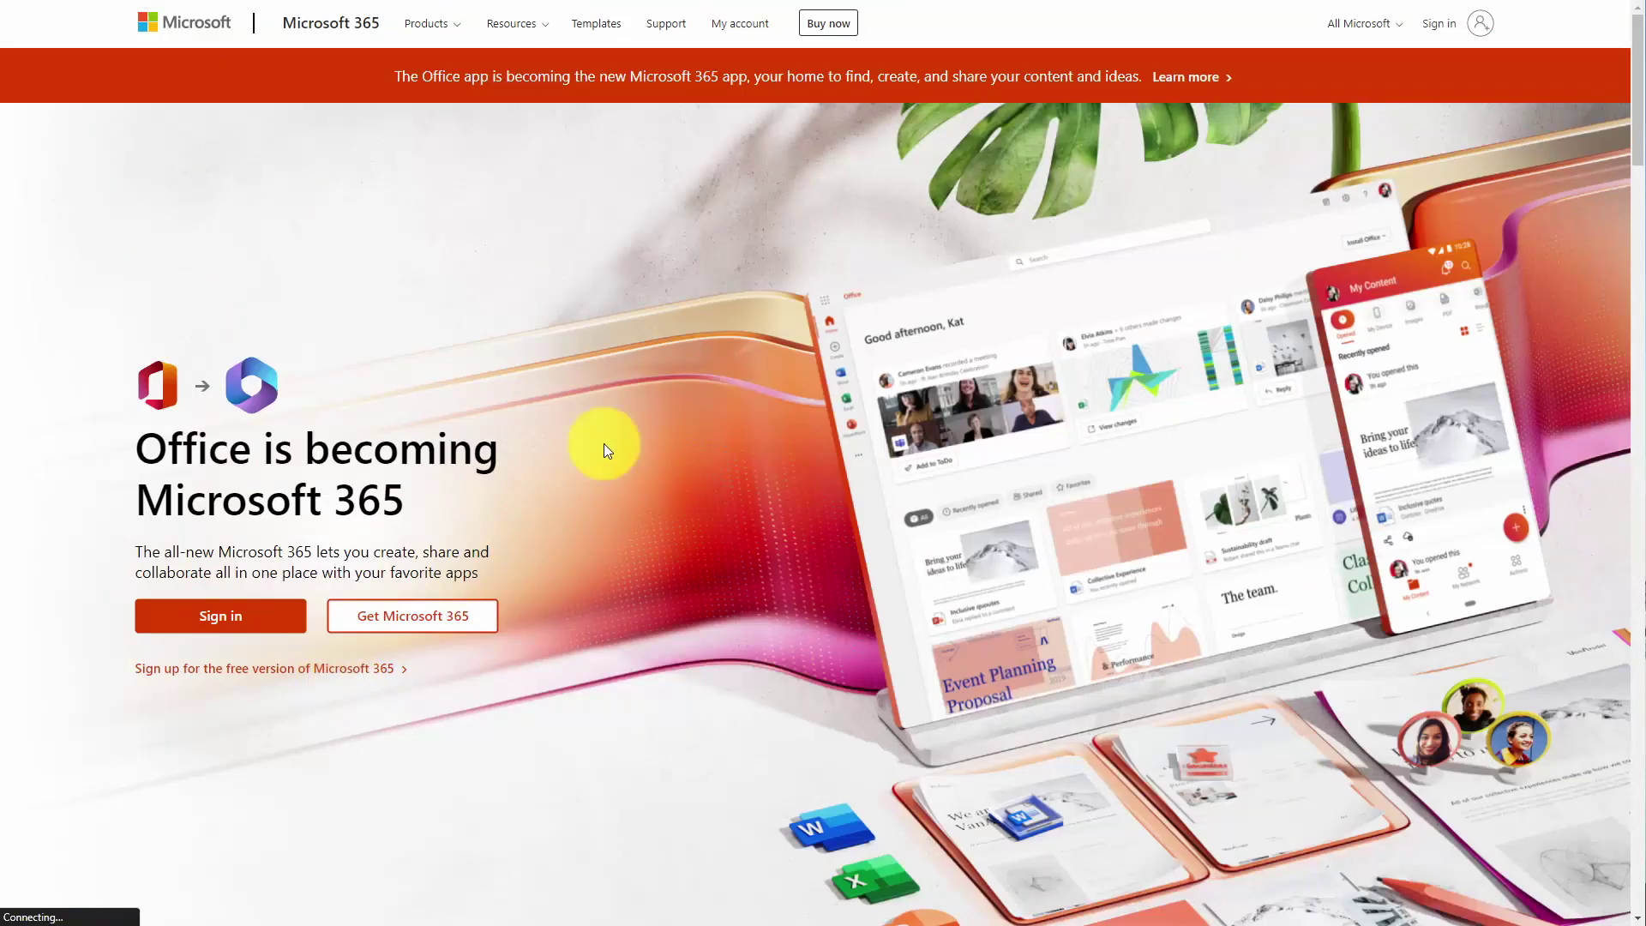
Check the Microsoft 365 business plans and the sign-up for the free version, and sign in to Microsoft 365
click(827, 35)
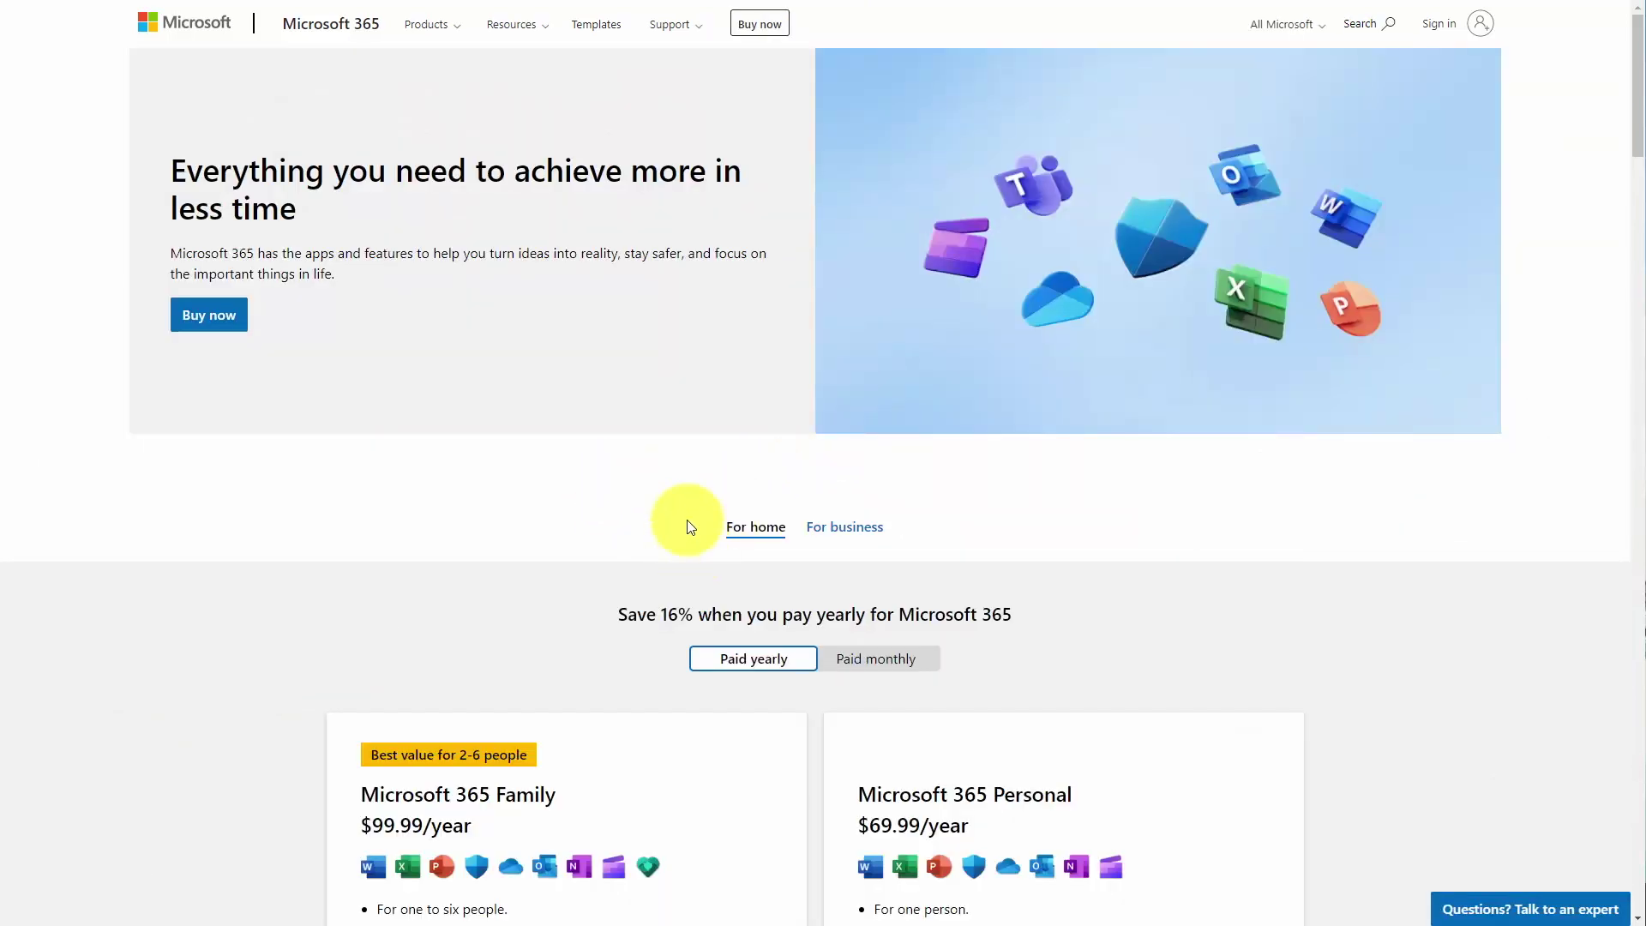
click(843, 533)
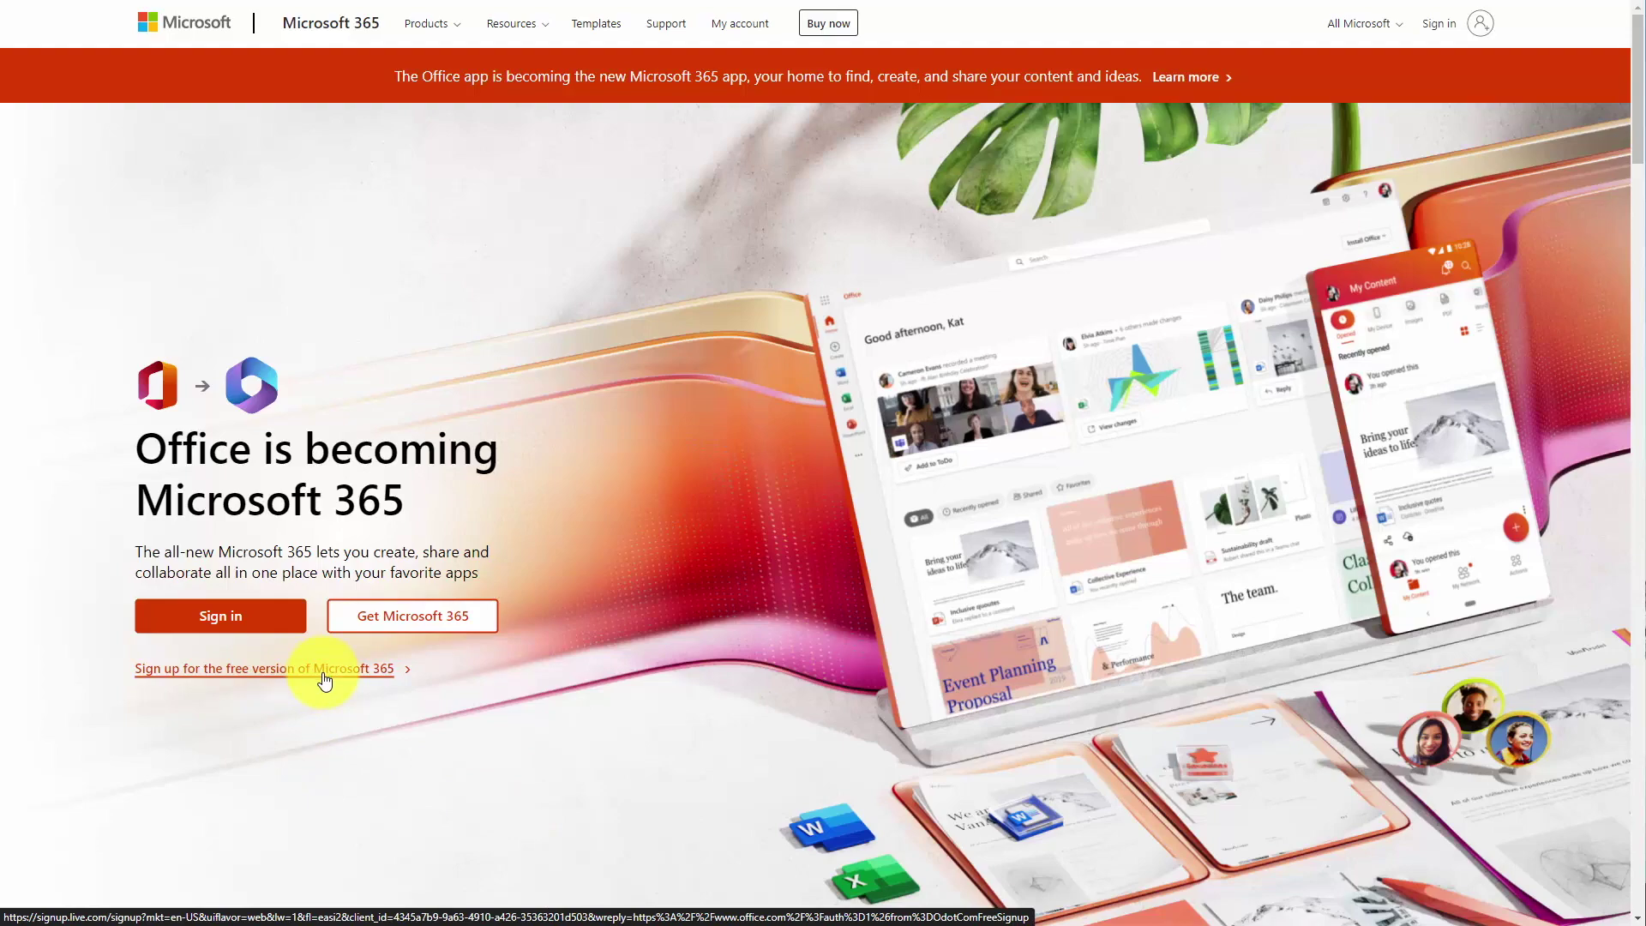
click(324, 679)
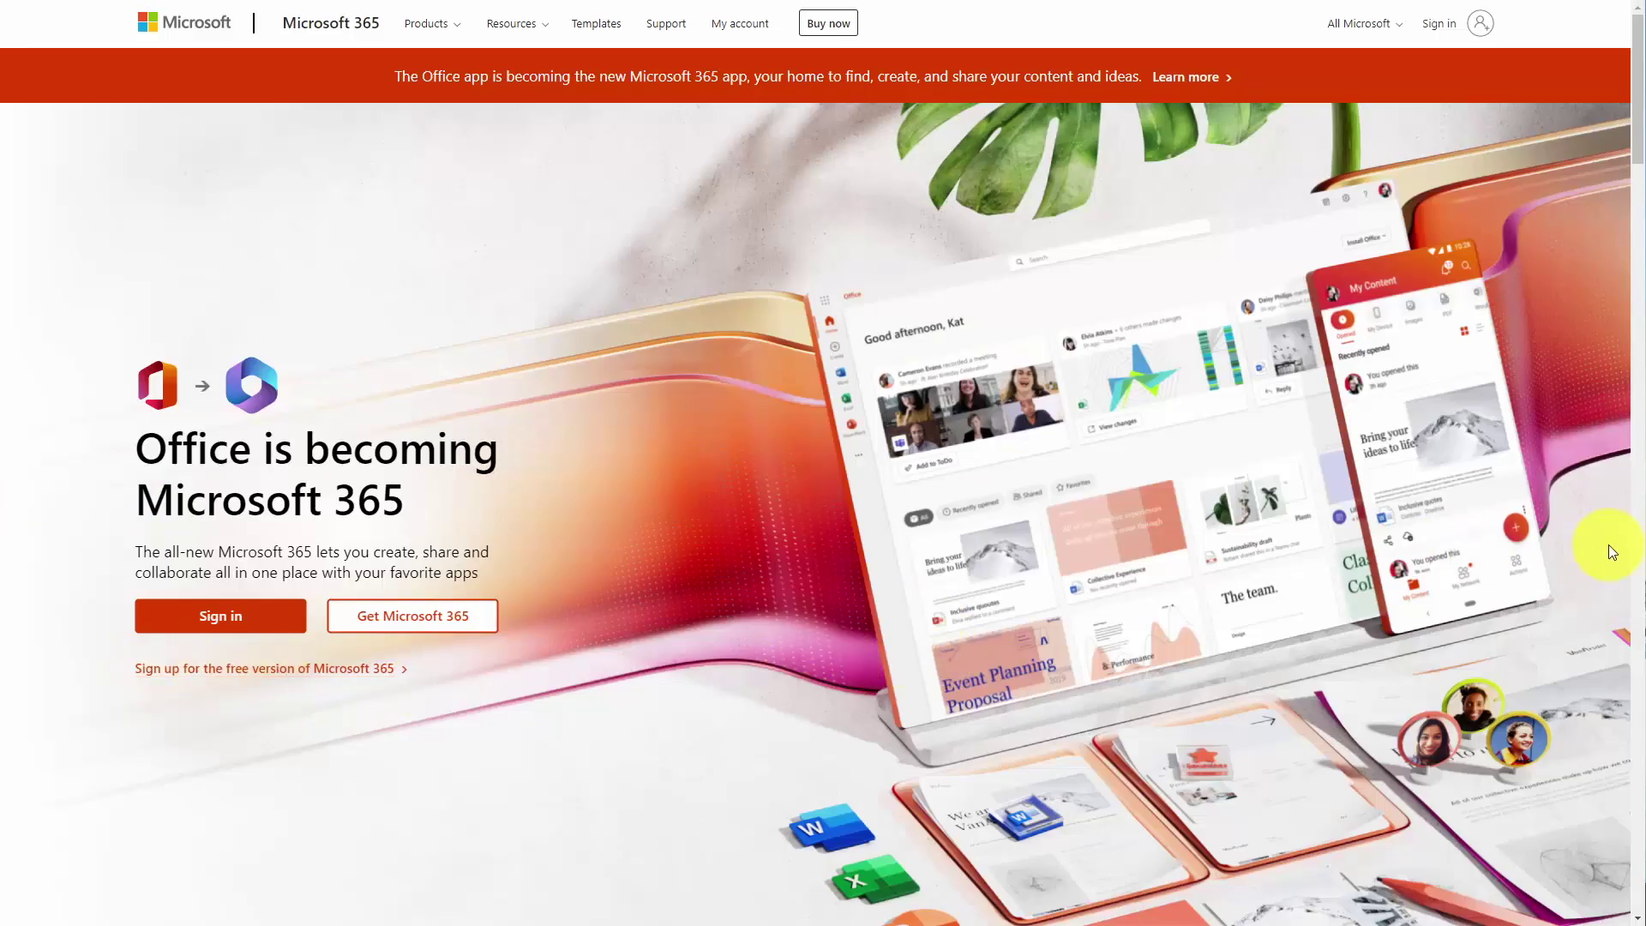
click(1434, 31)
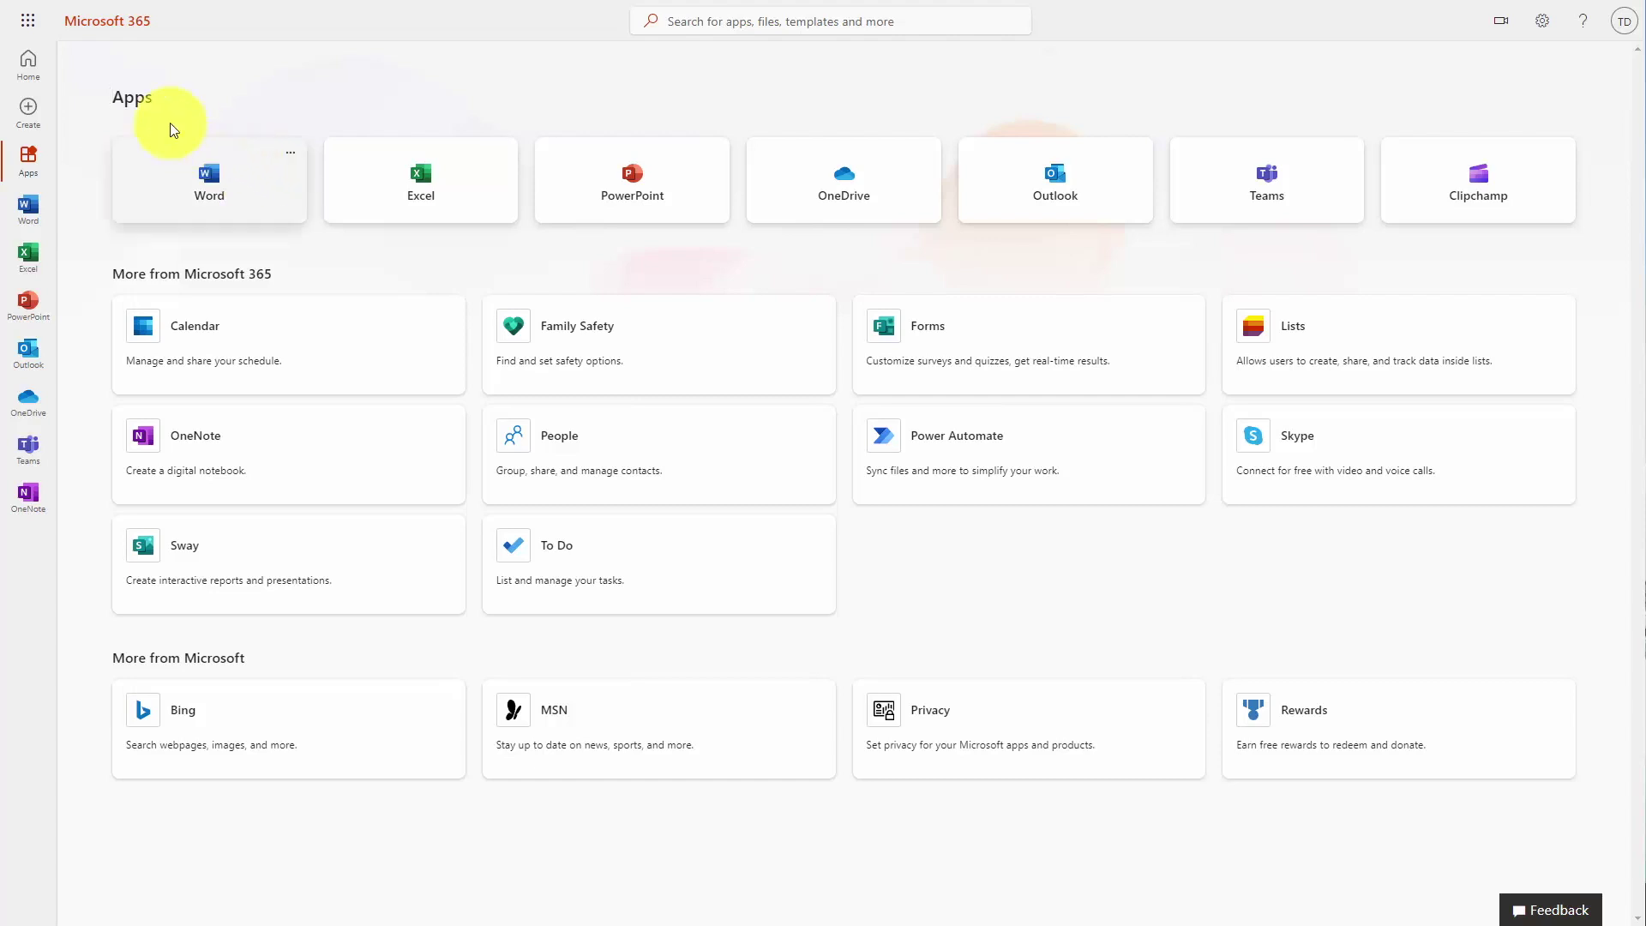
Look over the Microsoft 365 home page and app list, and view the PowerPoint start page through the search suggestions
click(28, 64)
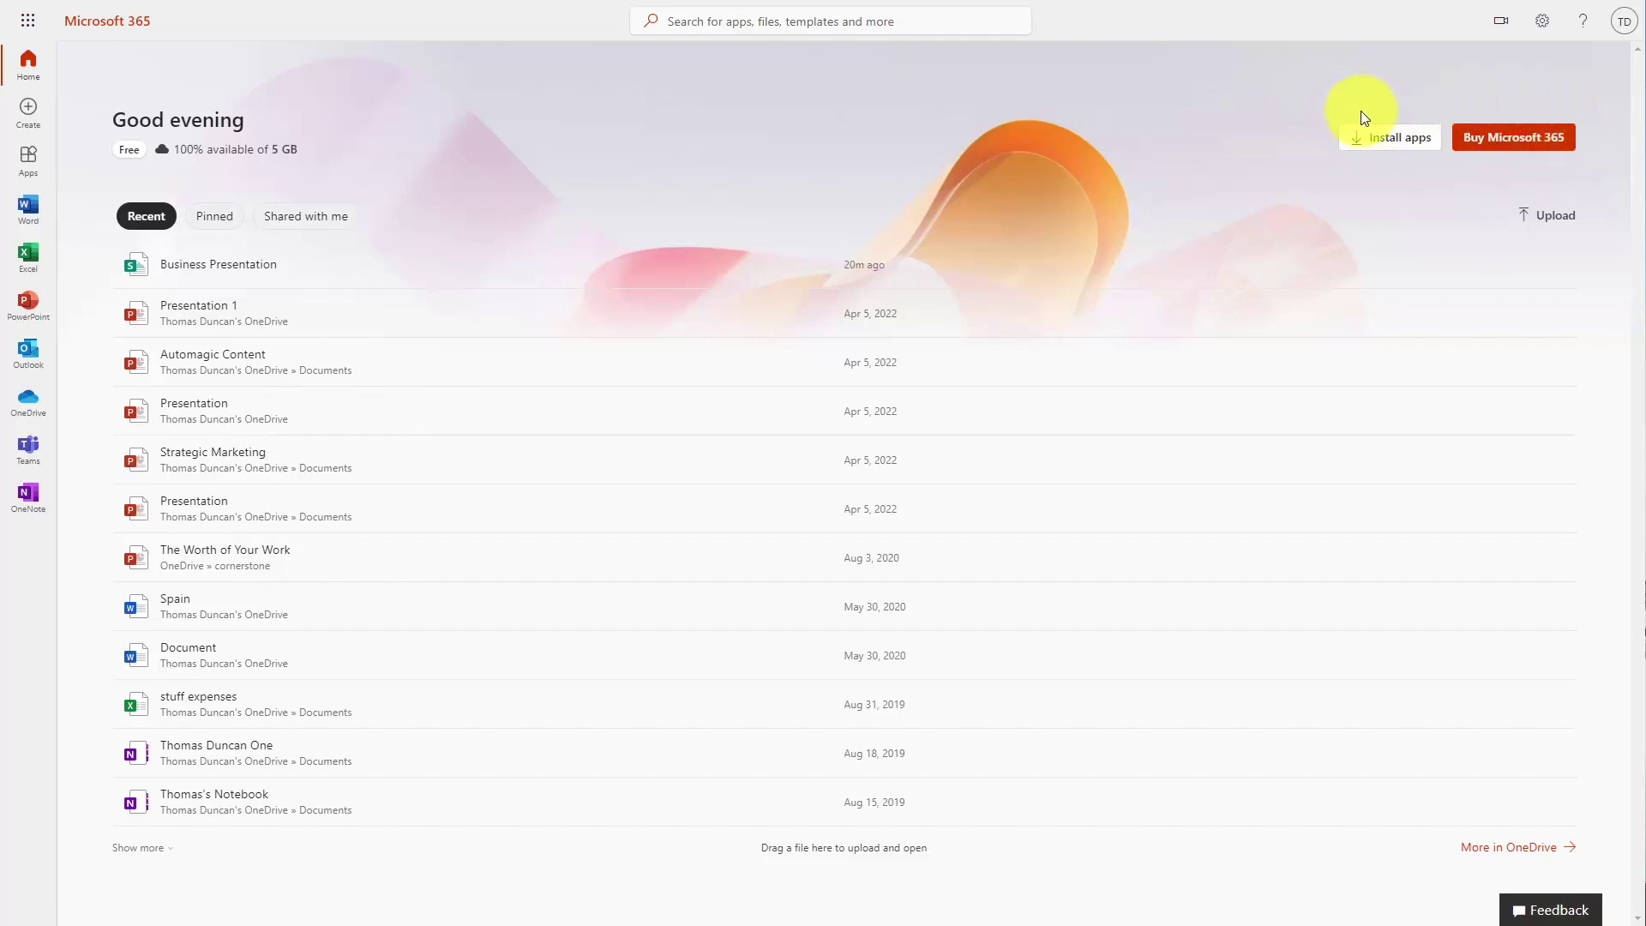
click(32, 170)
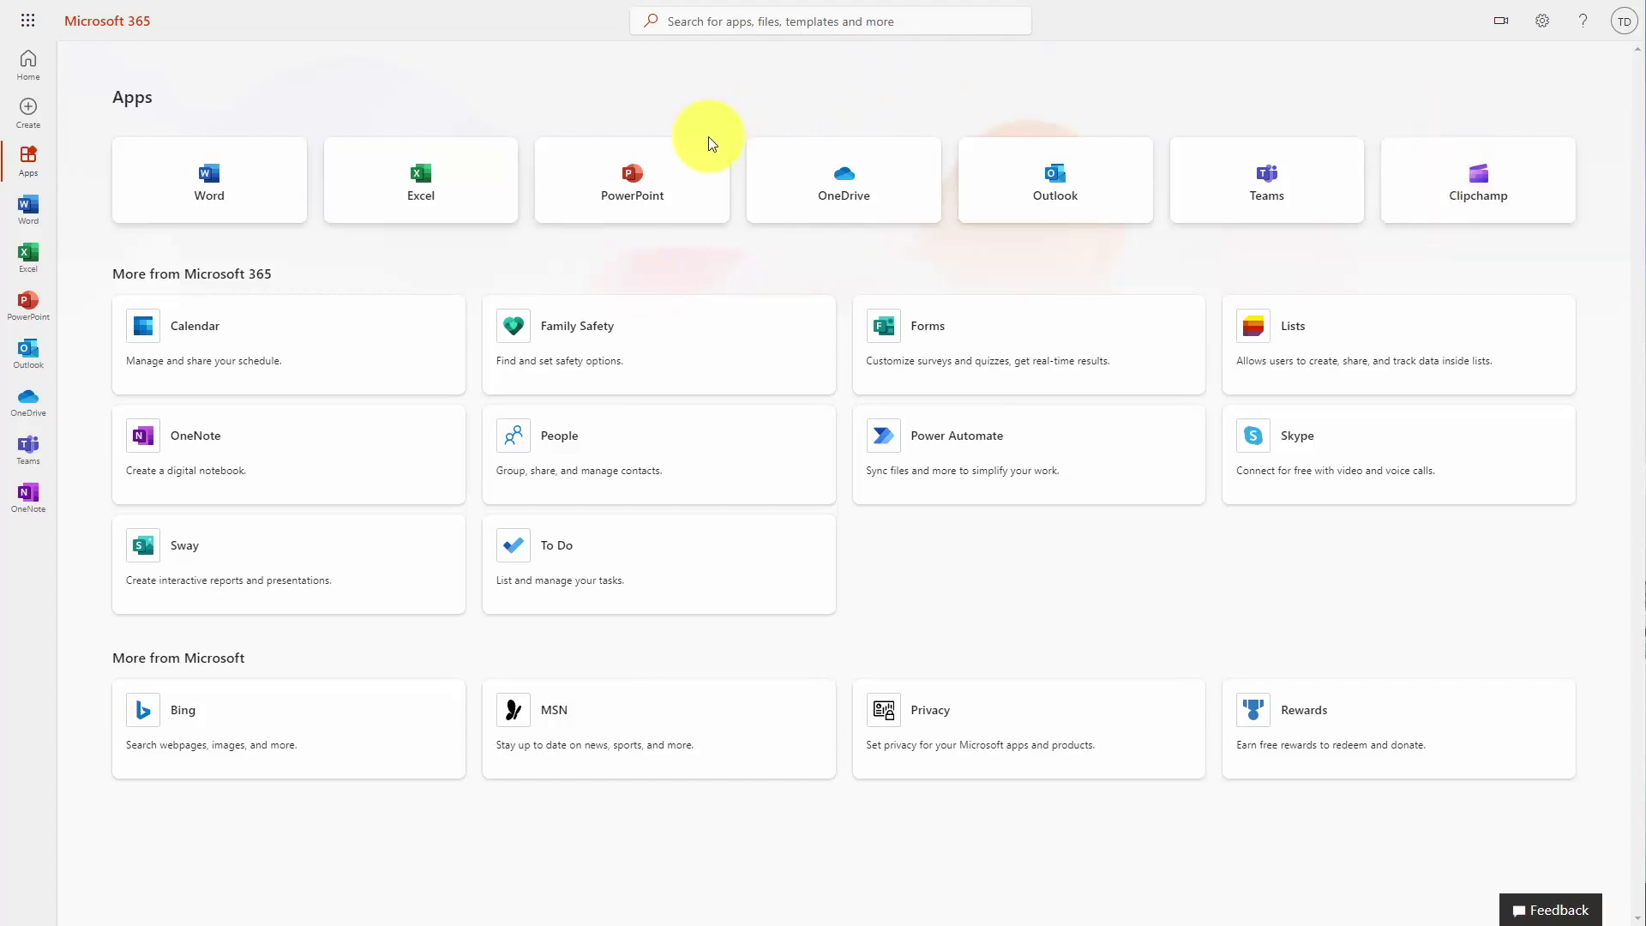
click(709, 18)
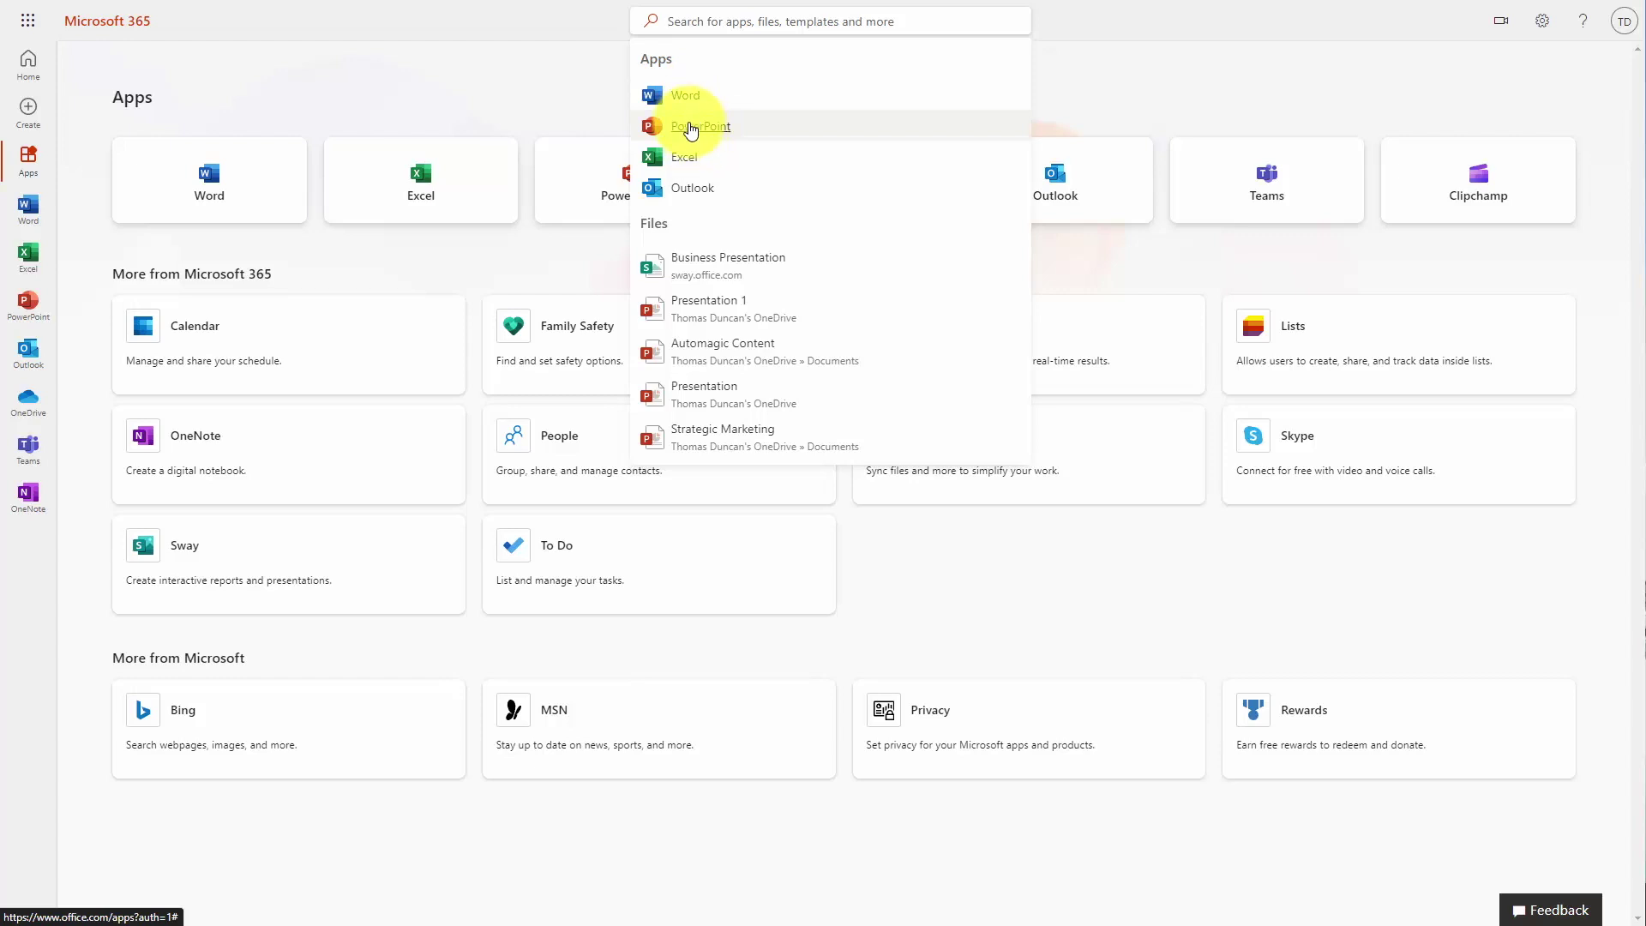
click(691, 129)
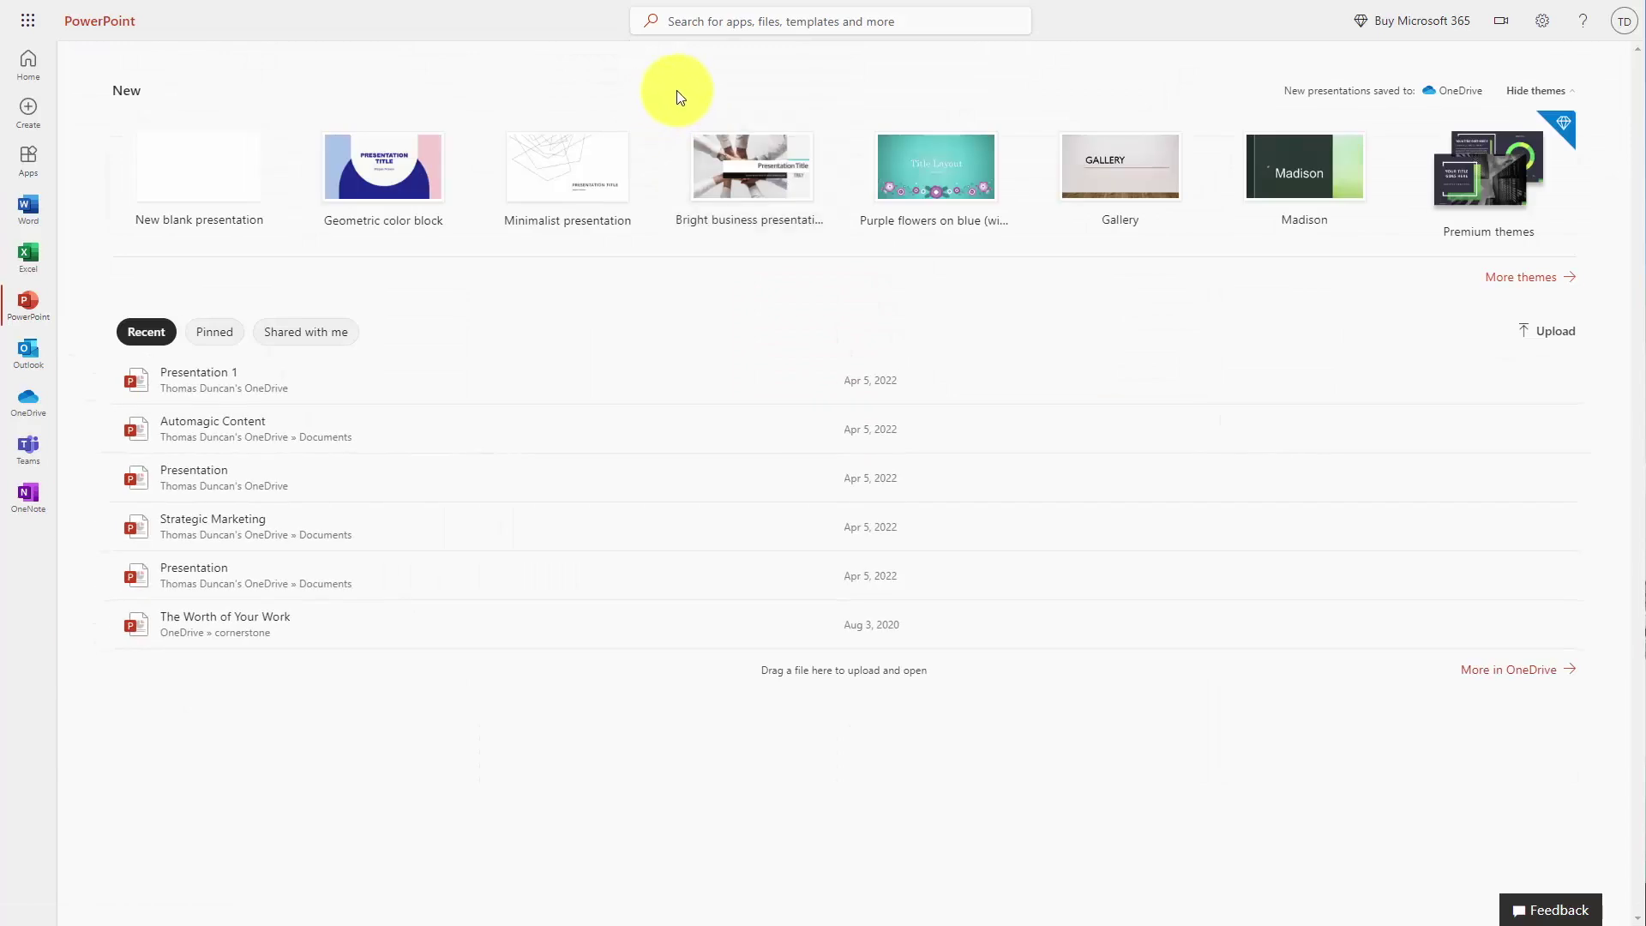
click(669, 26)
click(701, 21)
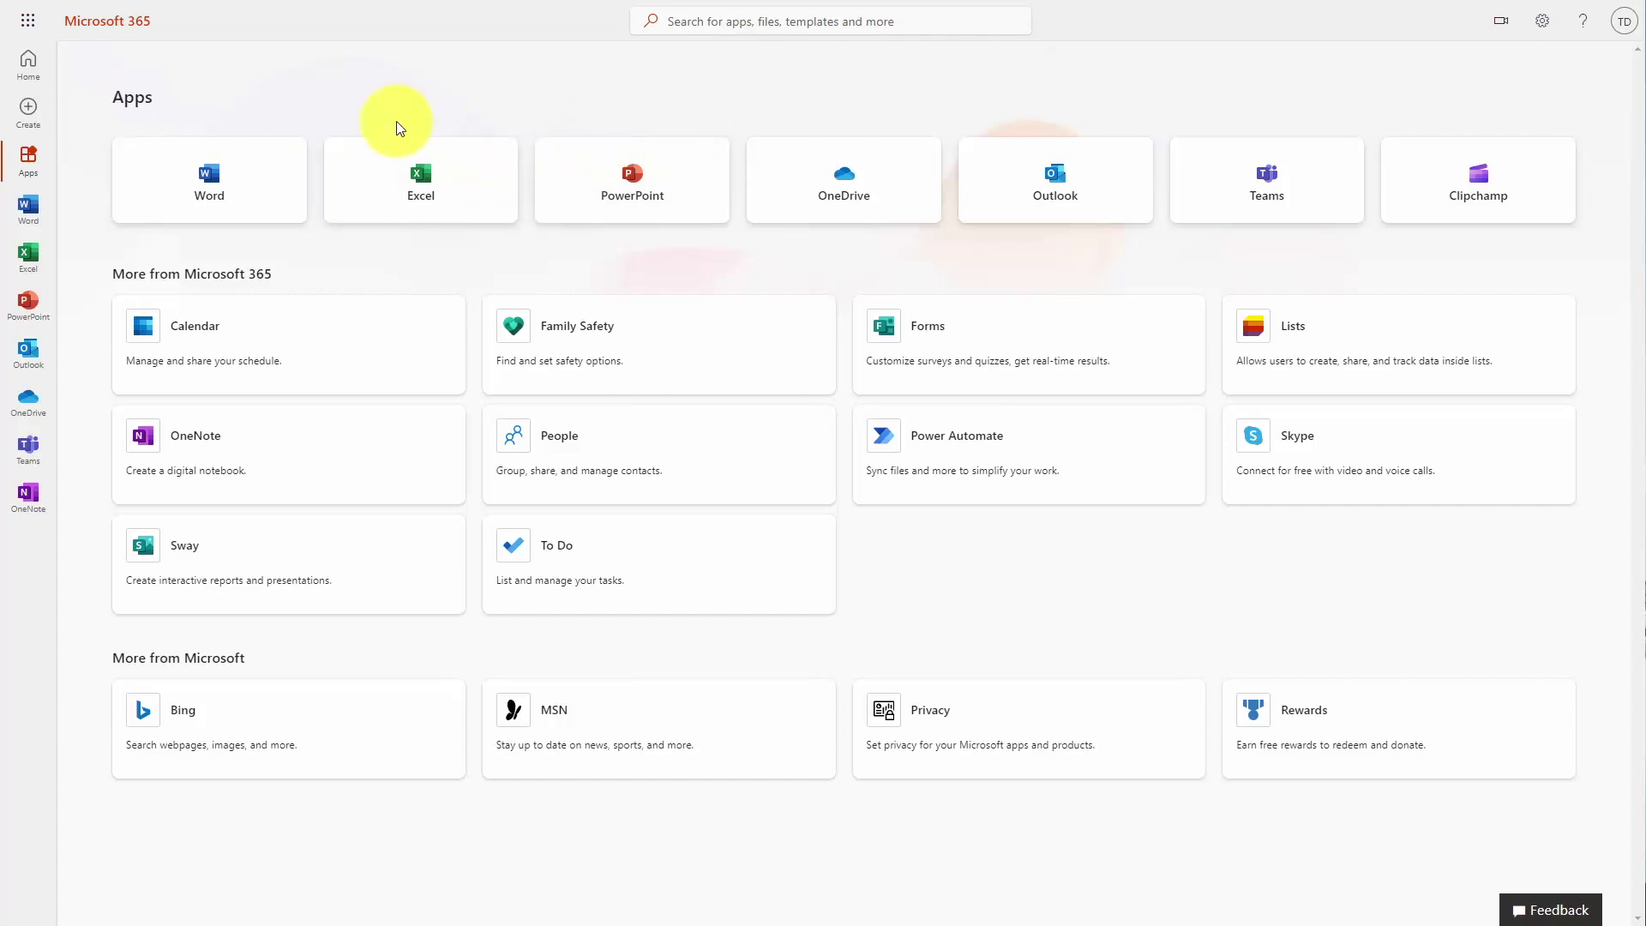
click(29, 61)
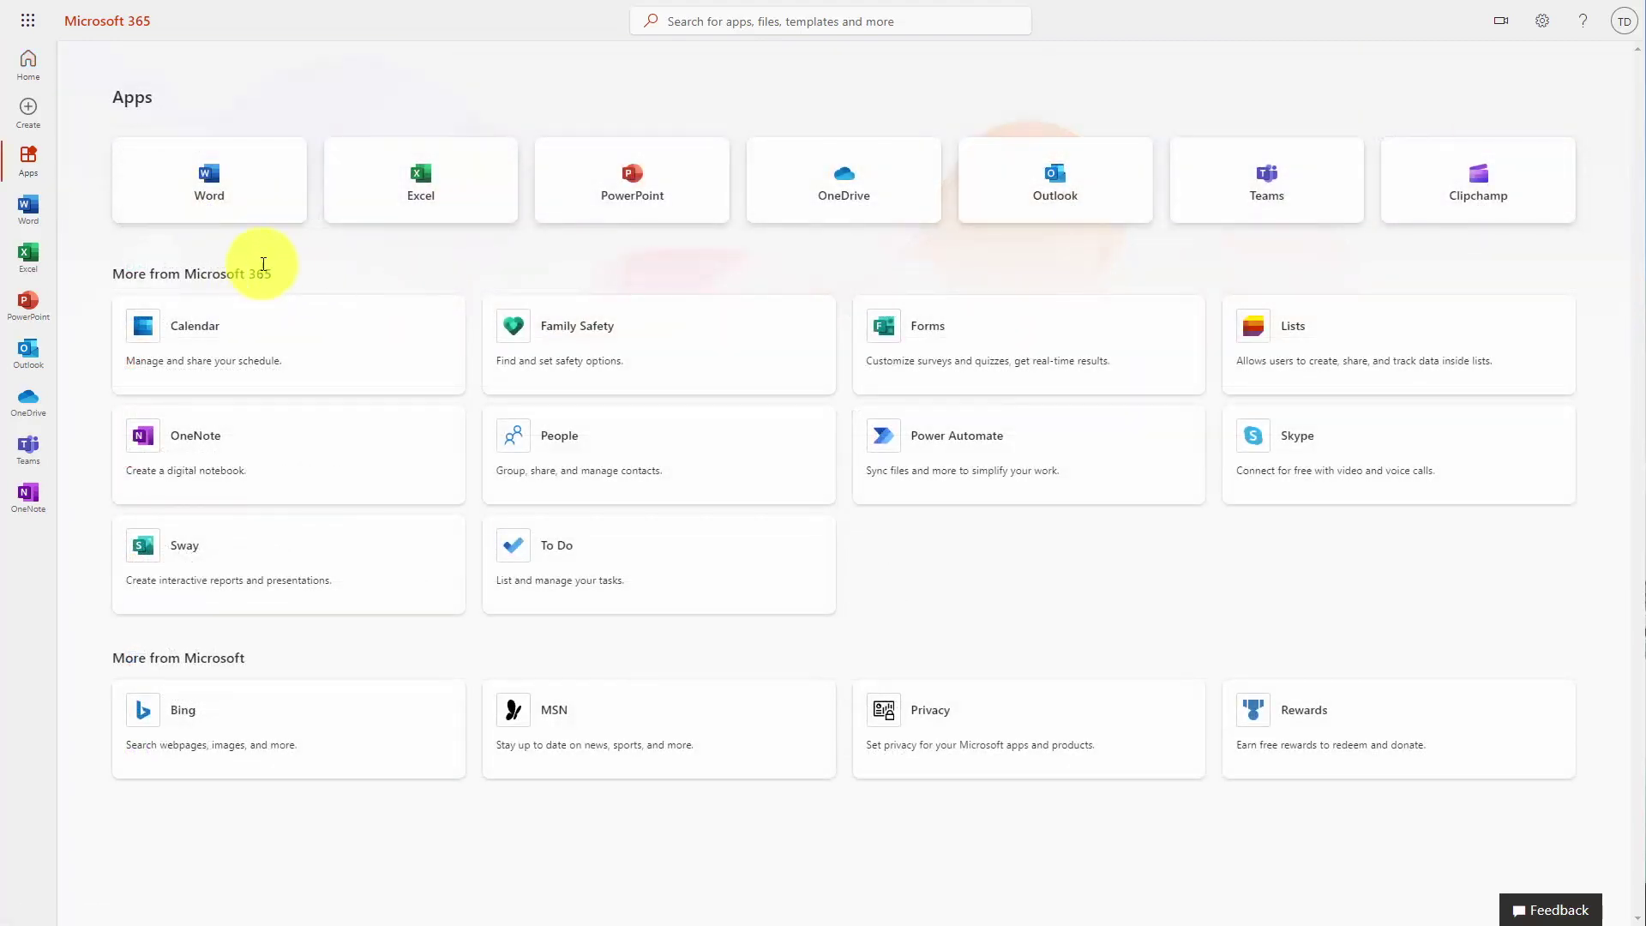
Switch to Word from the app list, browse the full template gallery, and create a new blank document
click(209, 187)
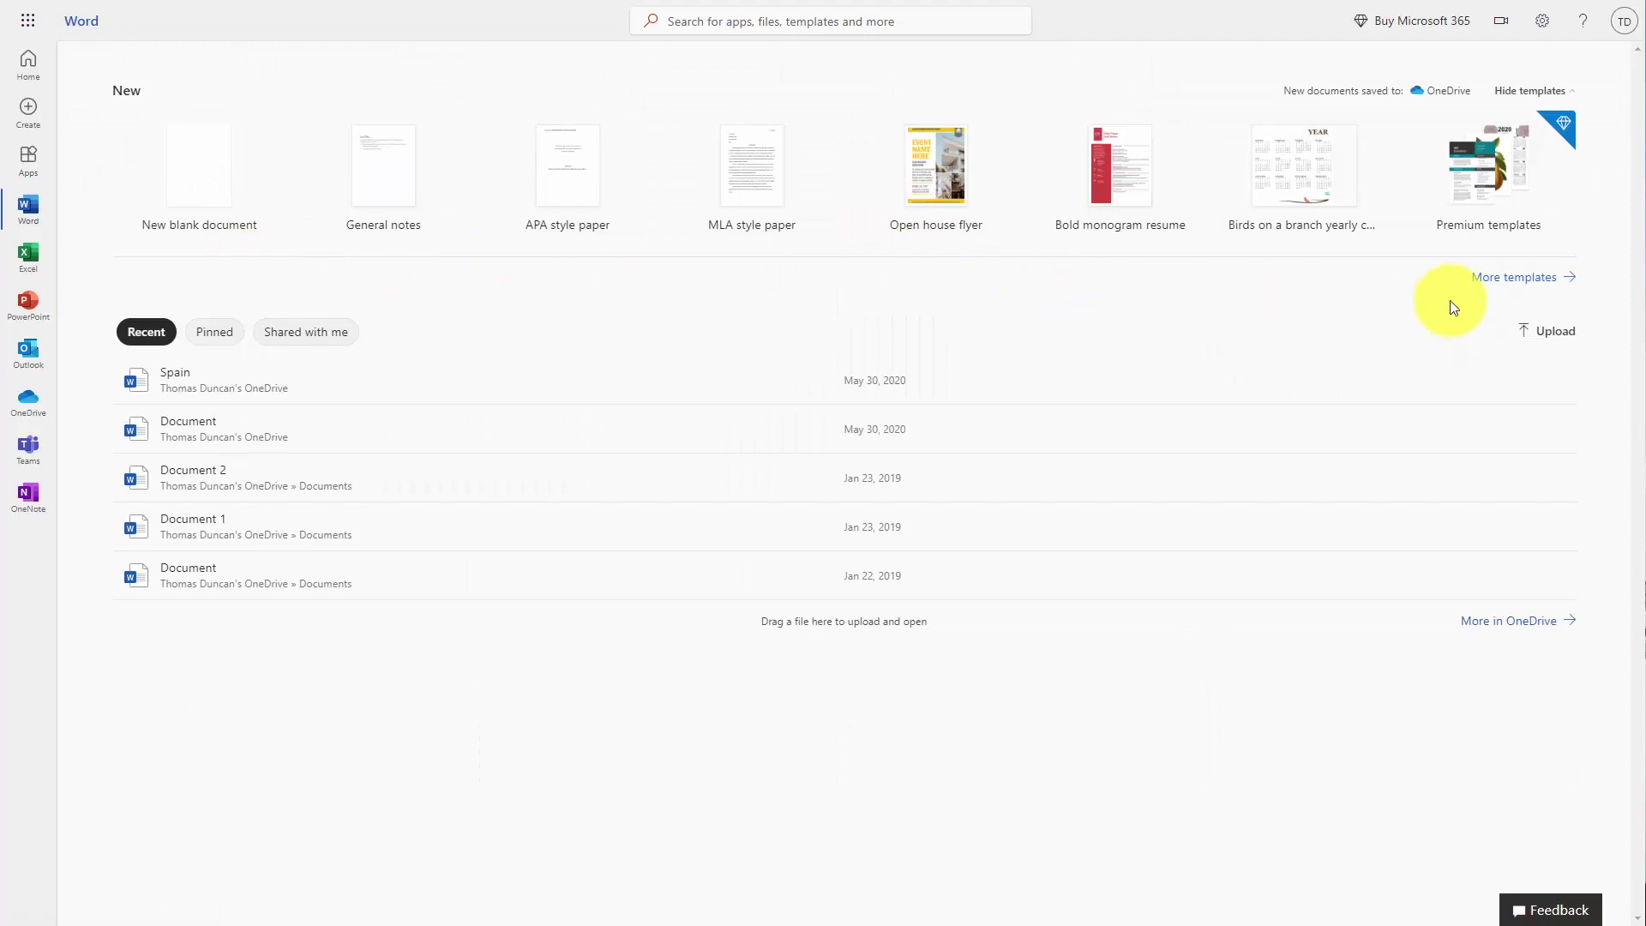
click(1504, 286)
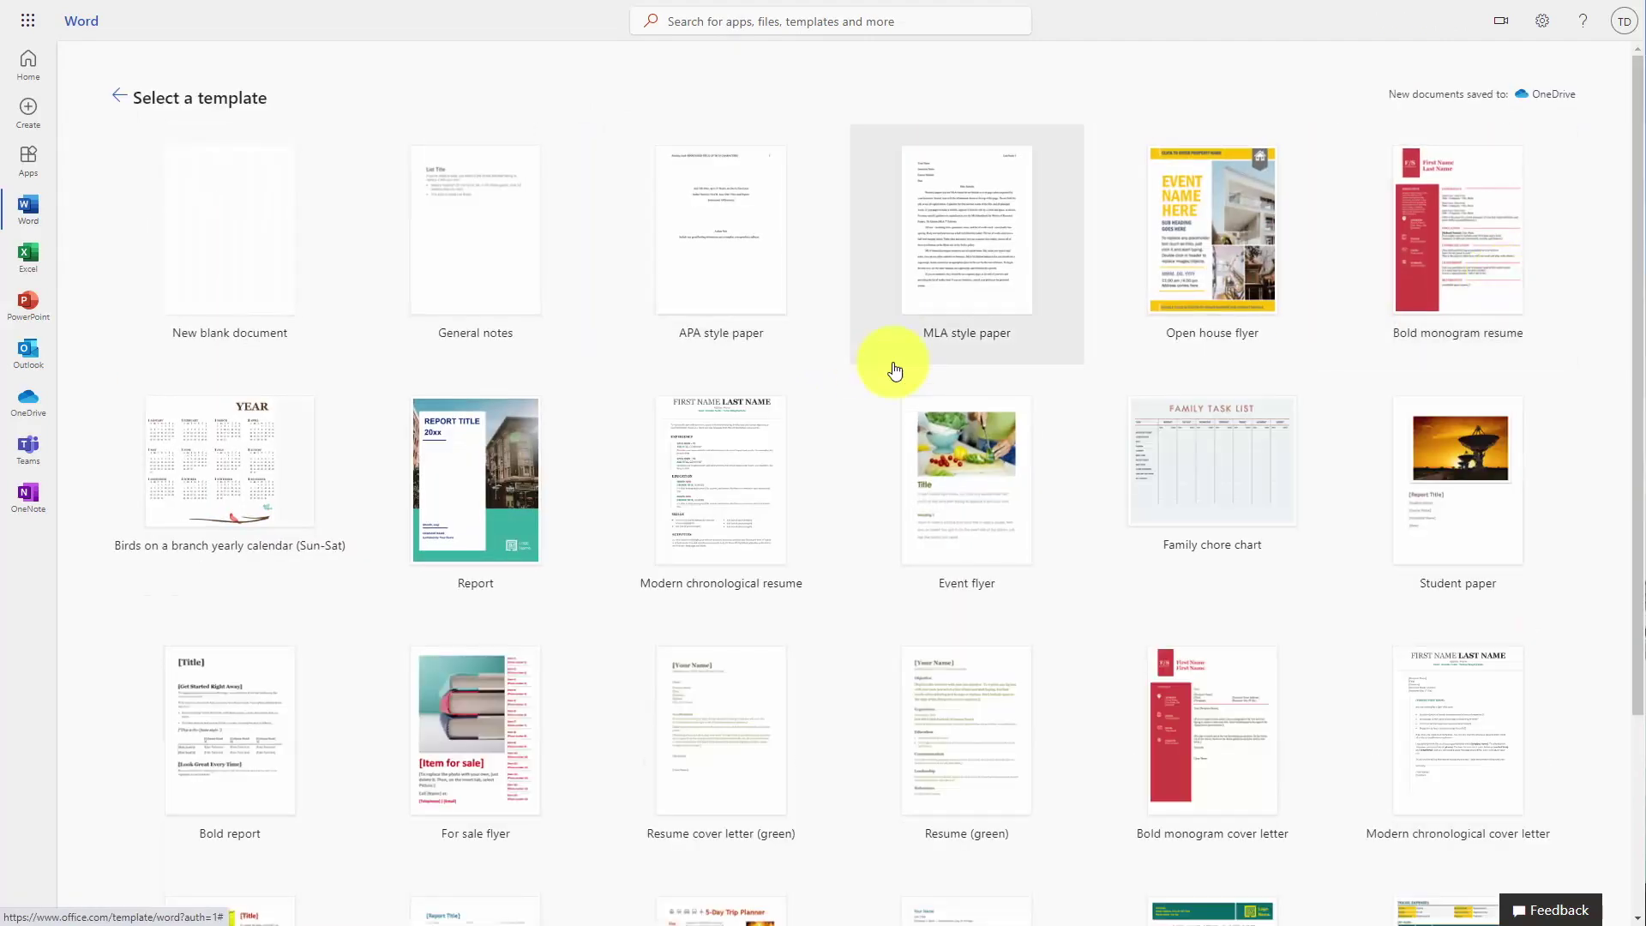
scroll(887, 371, down, 2)
scroll(857, 375, down, 1)
scroll(857, 375, up, 3)
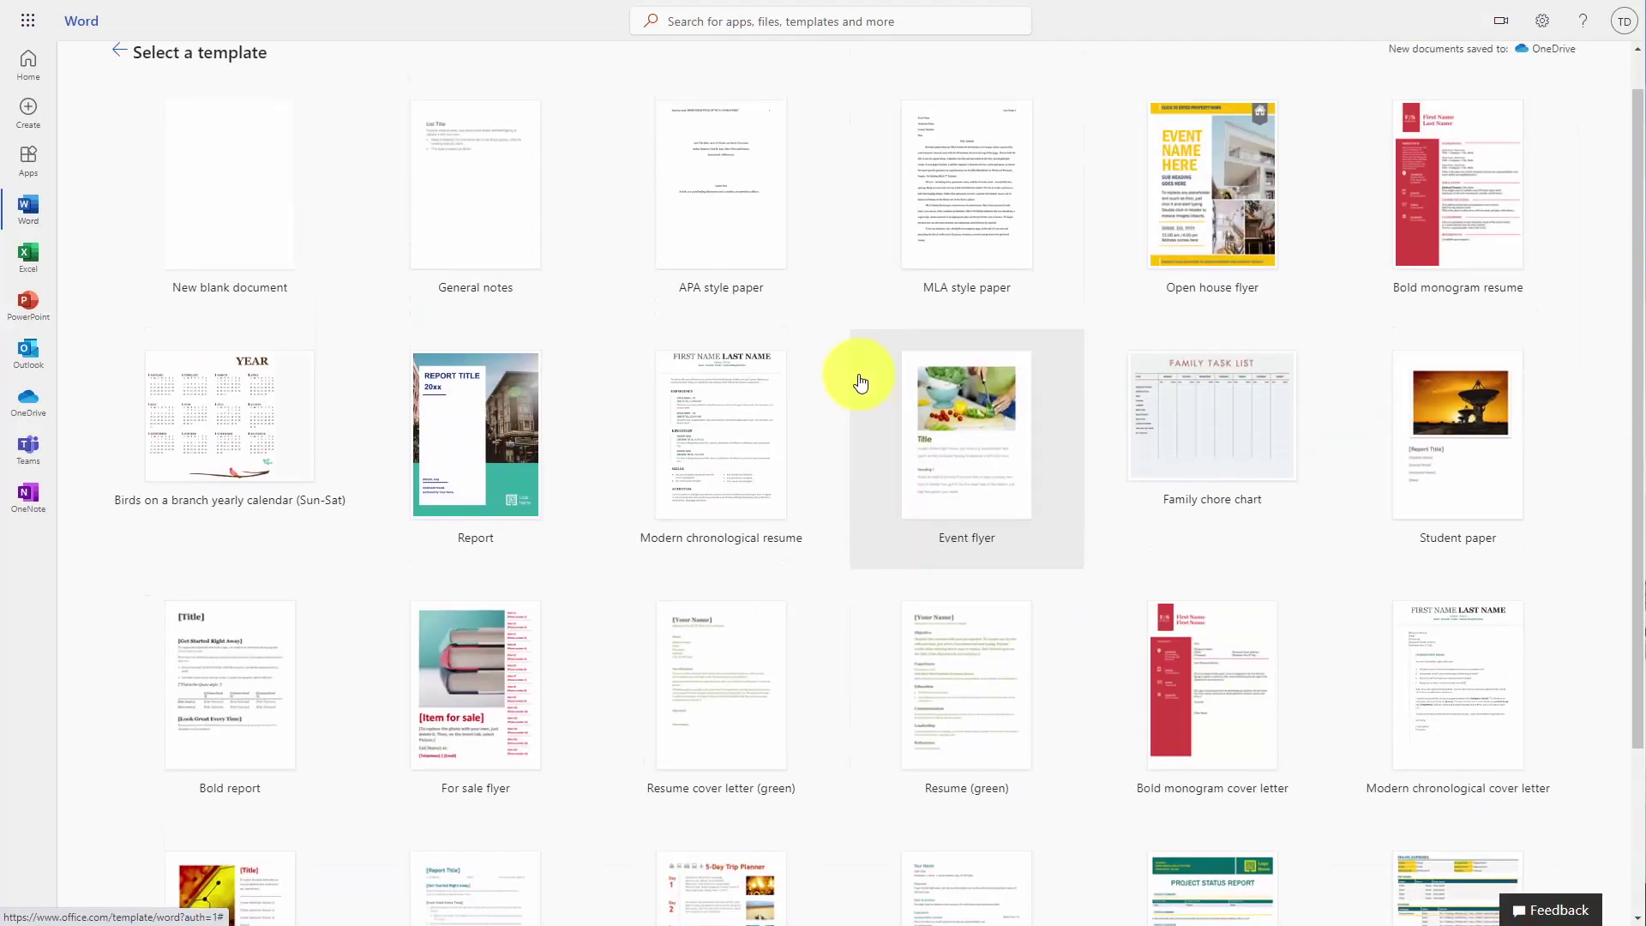
click(254, 248)
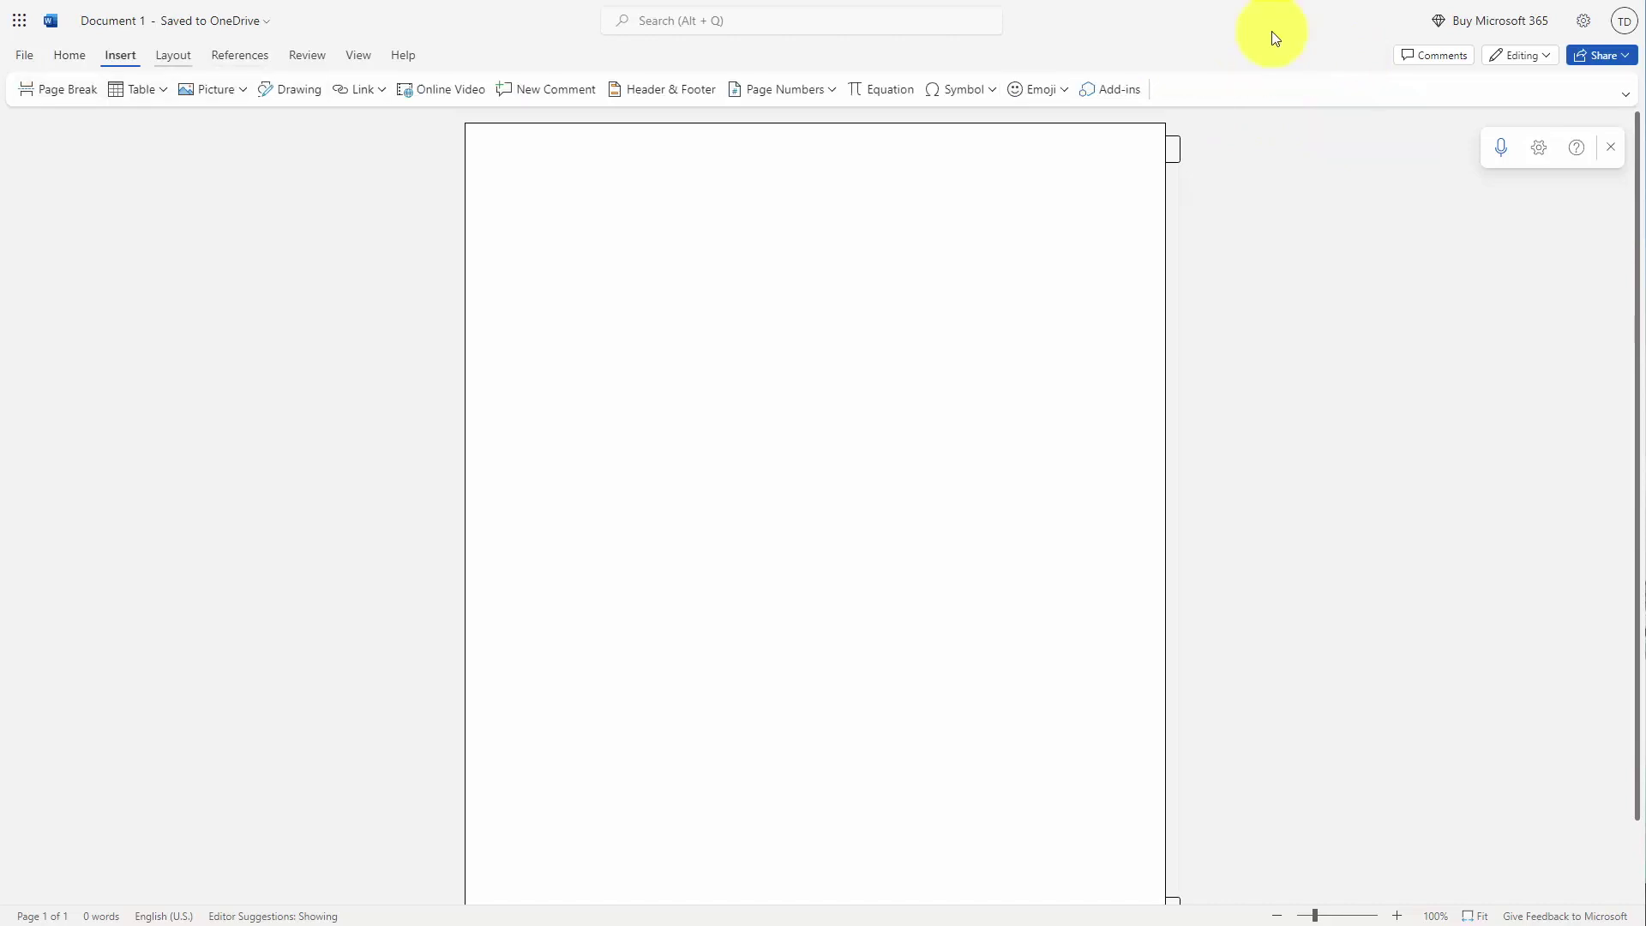
Look over the layout and references tools in Word and rename the document as Video Tutorials Masterclass
click(174, 55)
click(240, 55)
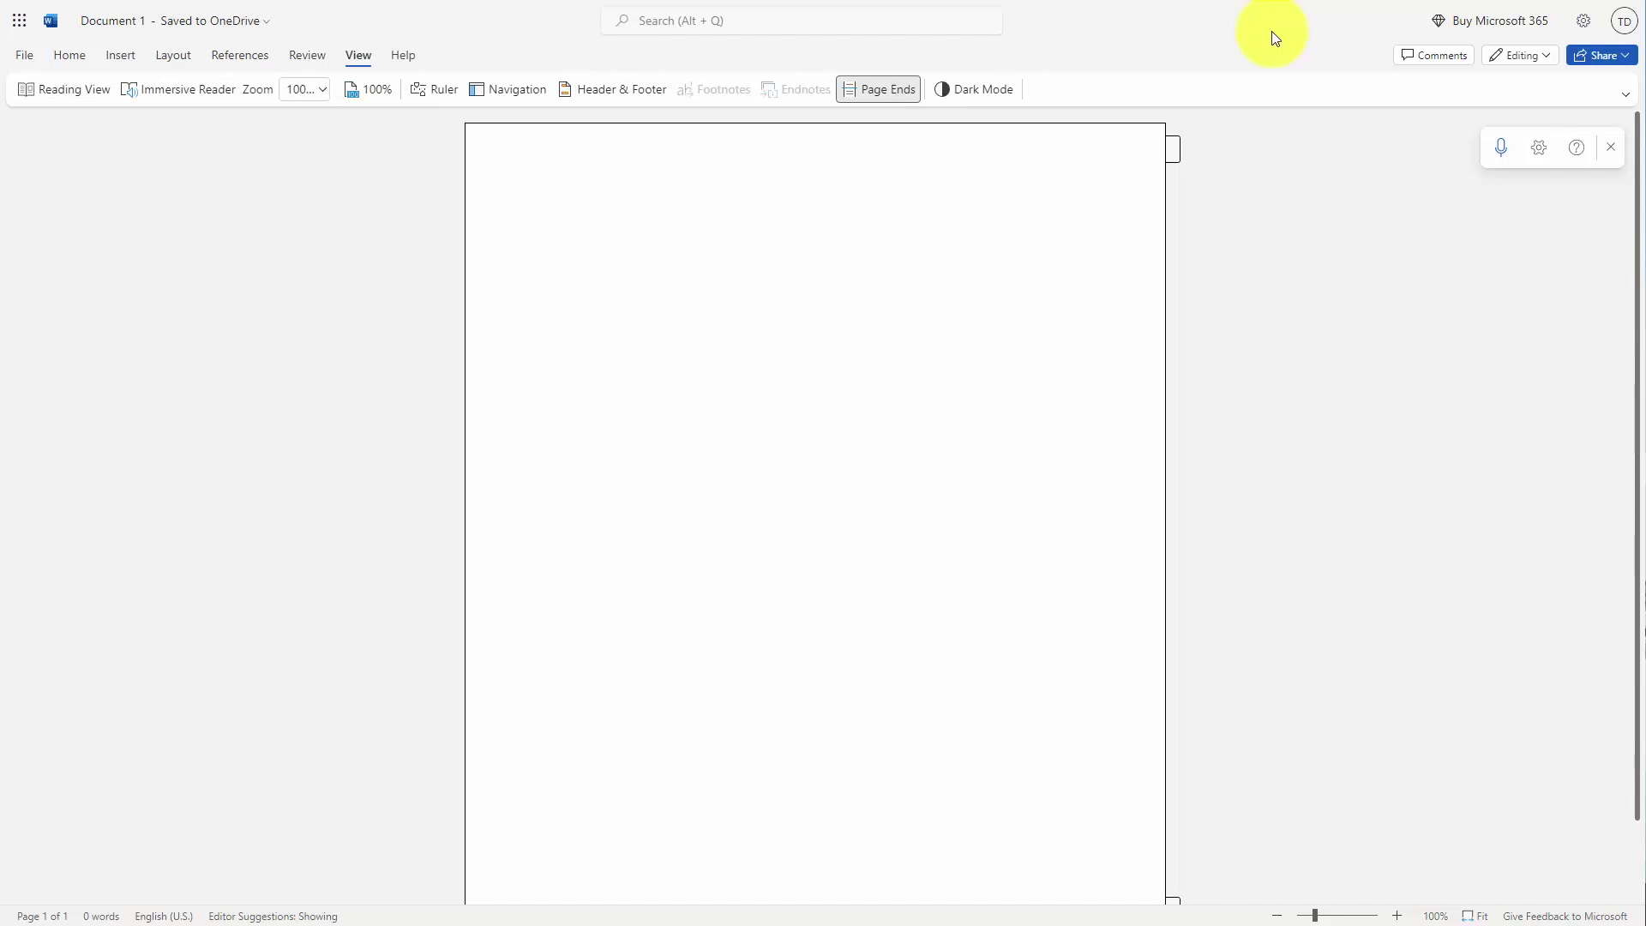
click(114, 20)
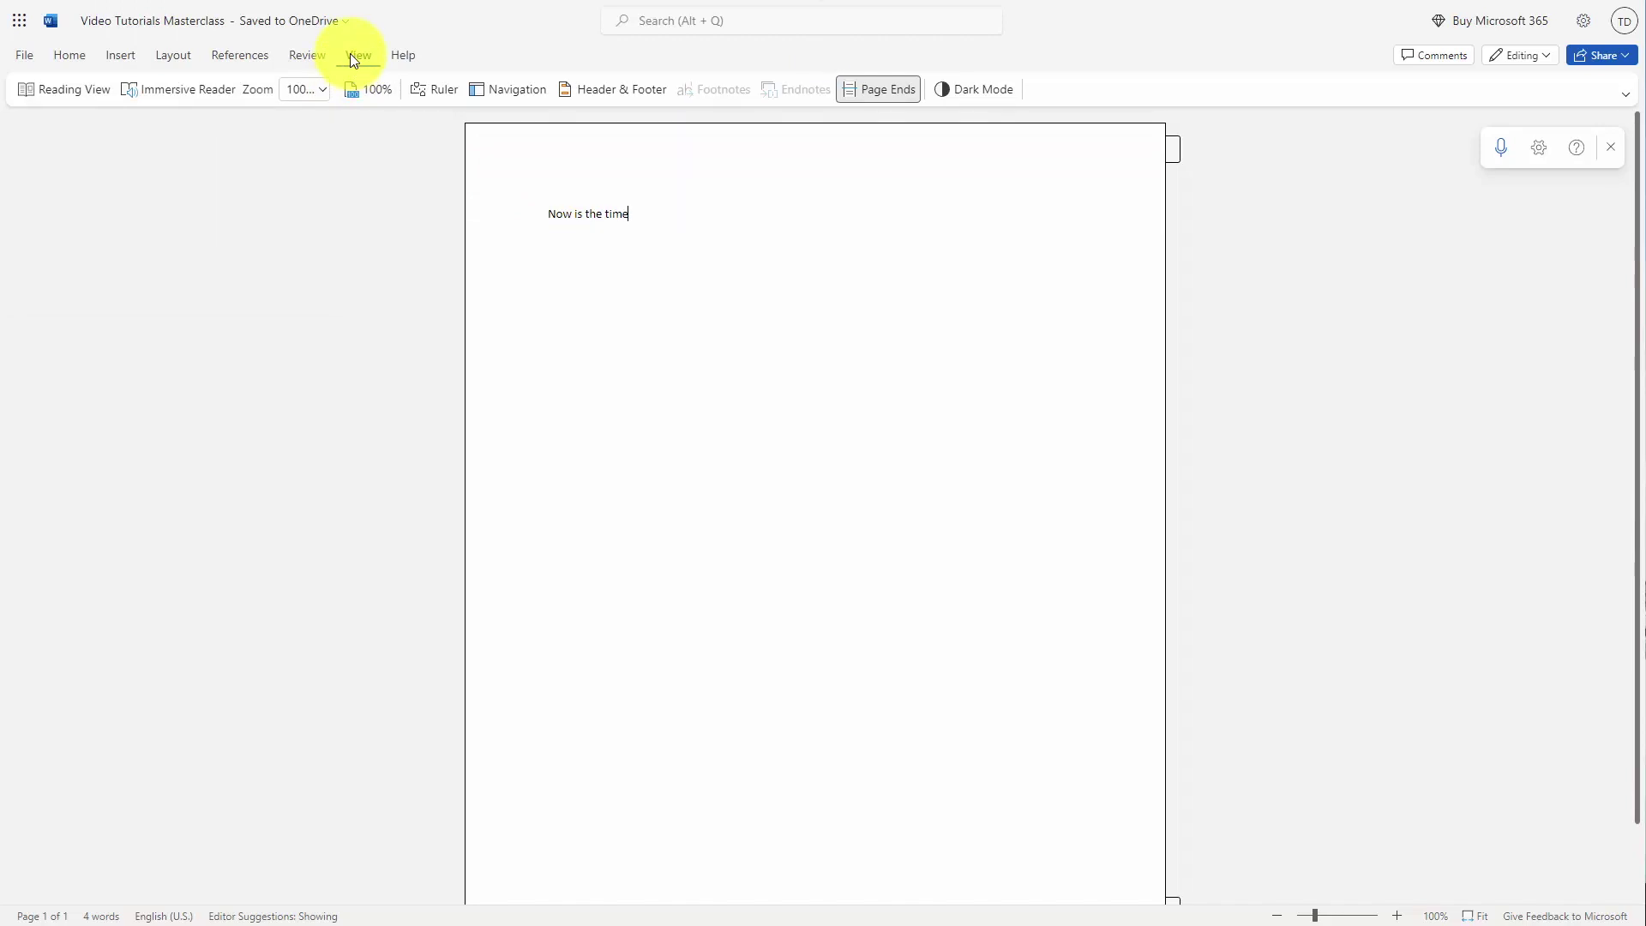
Look over the Word document's info options and view its version history
click(24, 55)
click(57, 214)
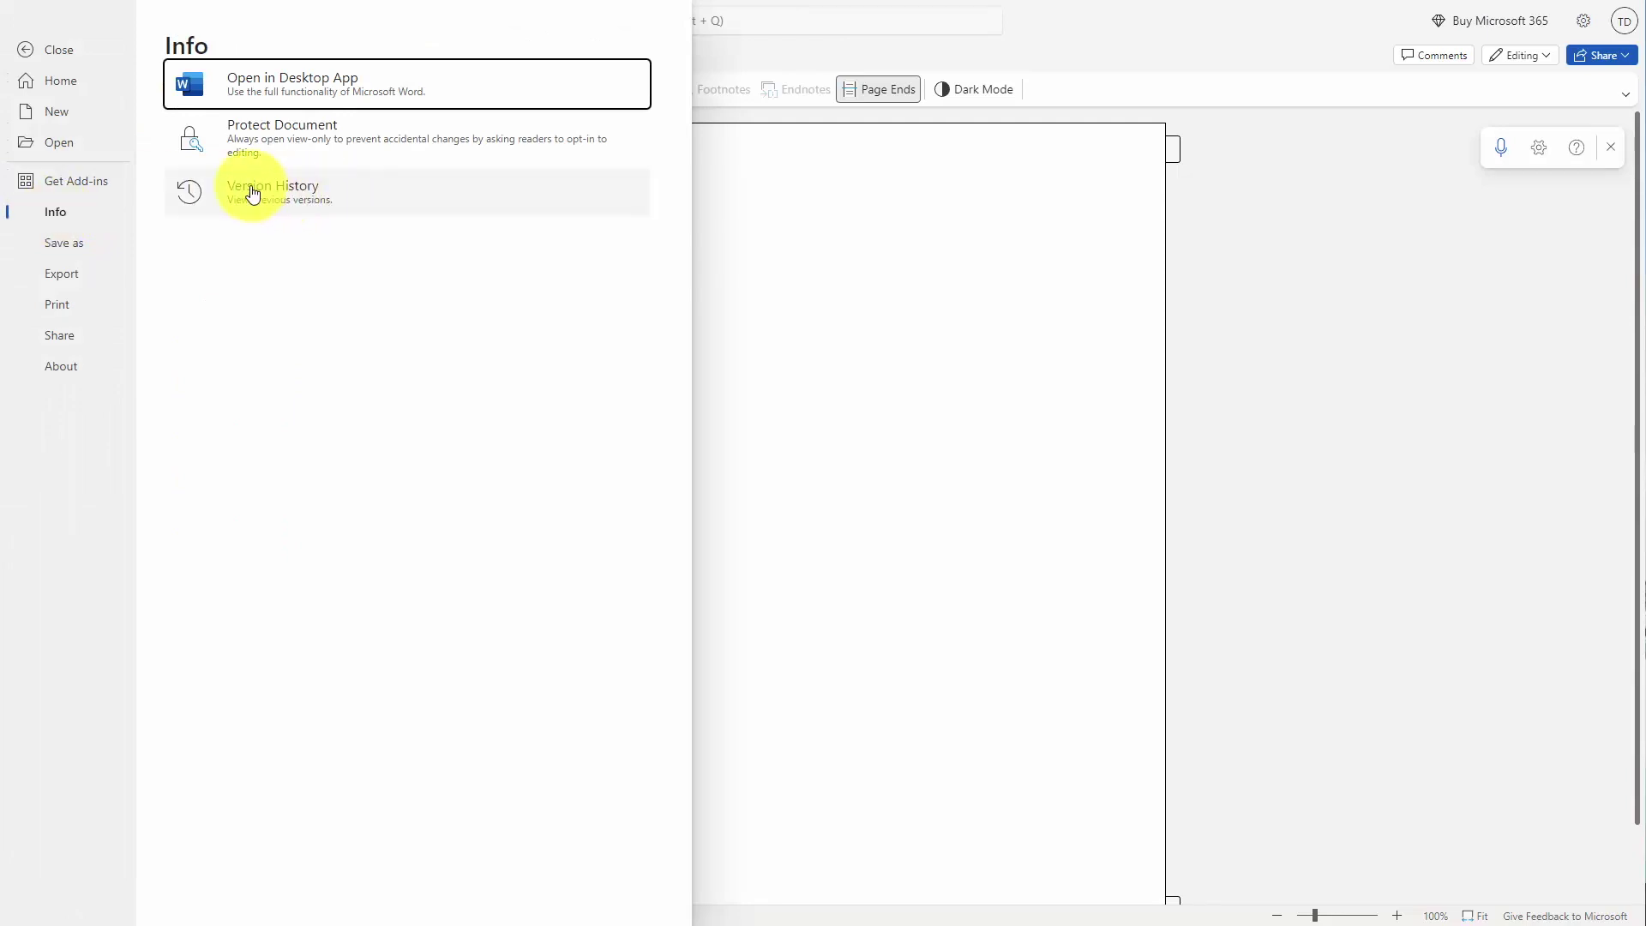
click(277, 200)
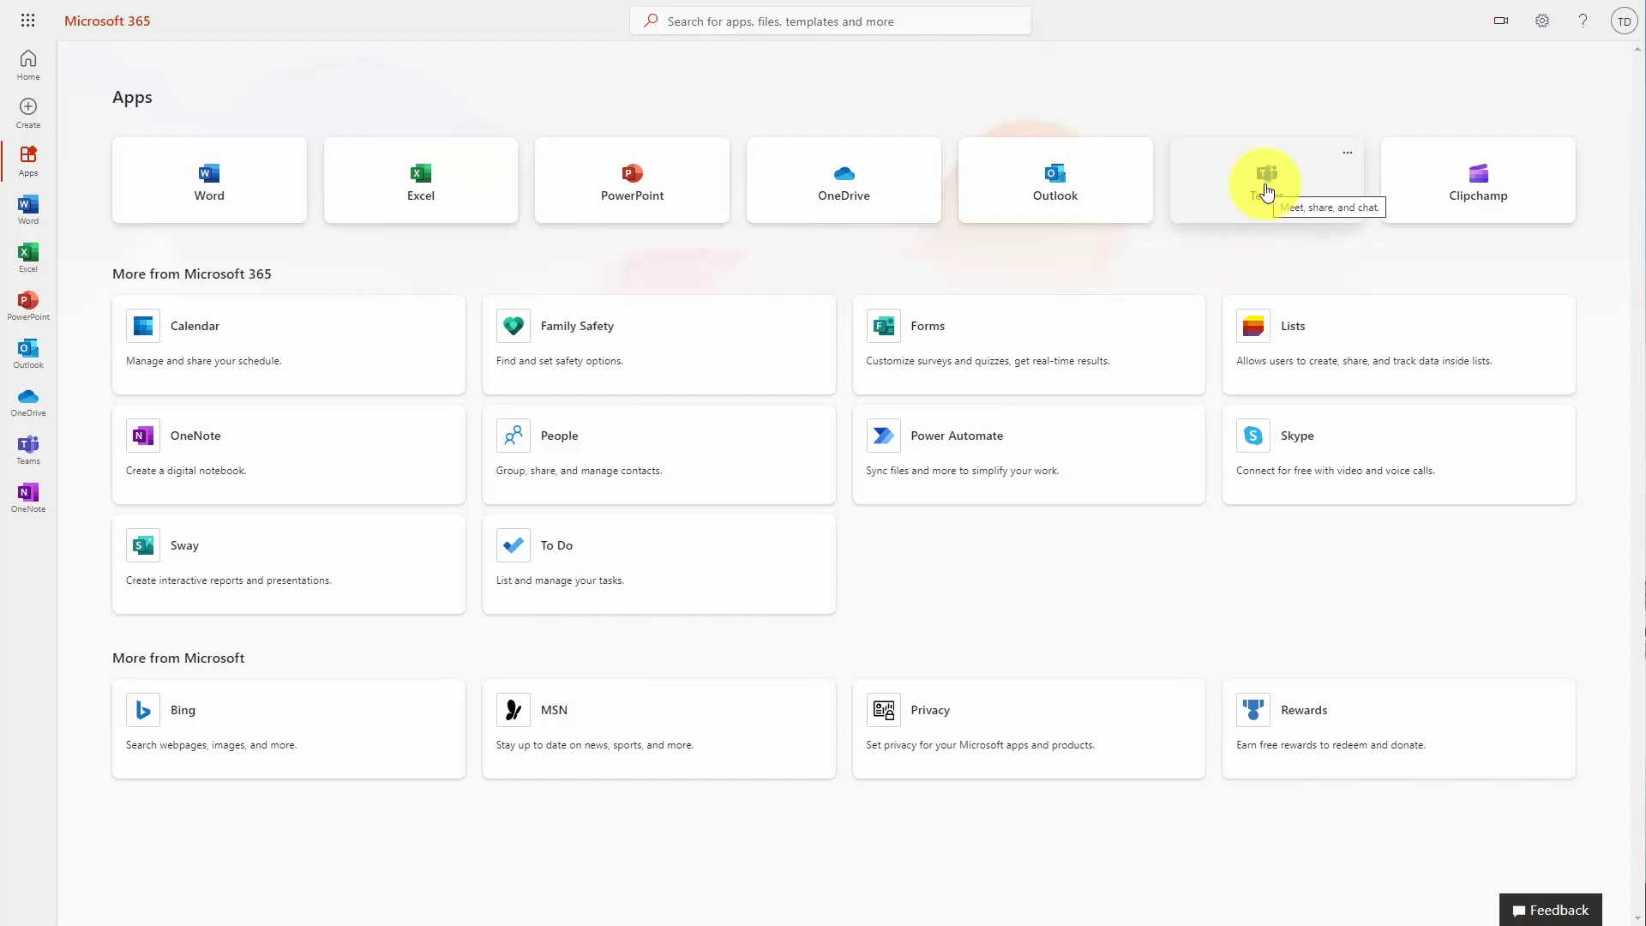
Open Teams from the Microsoft 365 app list, always allow teams.live.com links in the associated app, and continue with the web app
click(1267, 191)
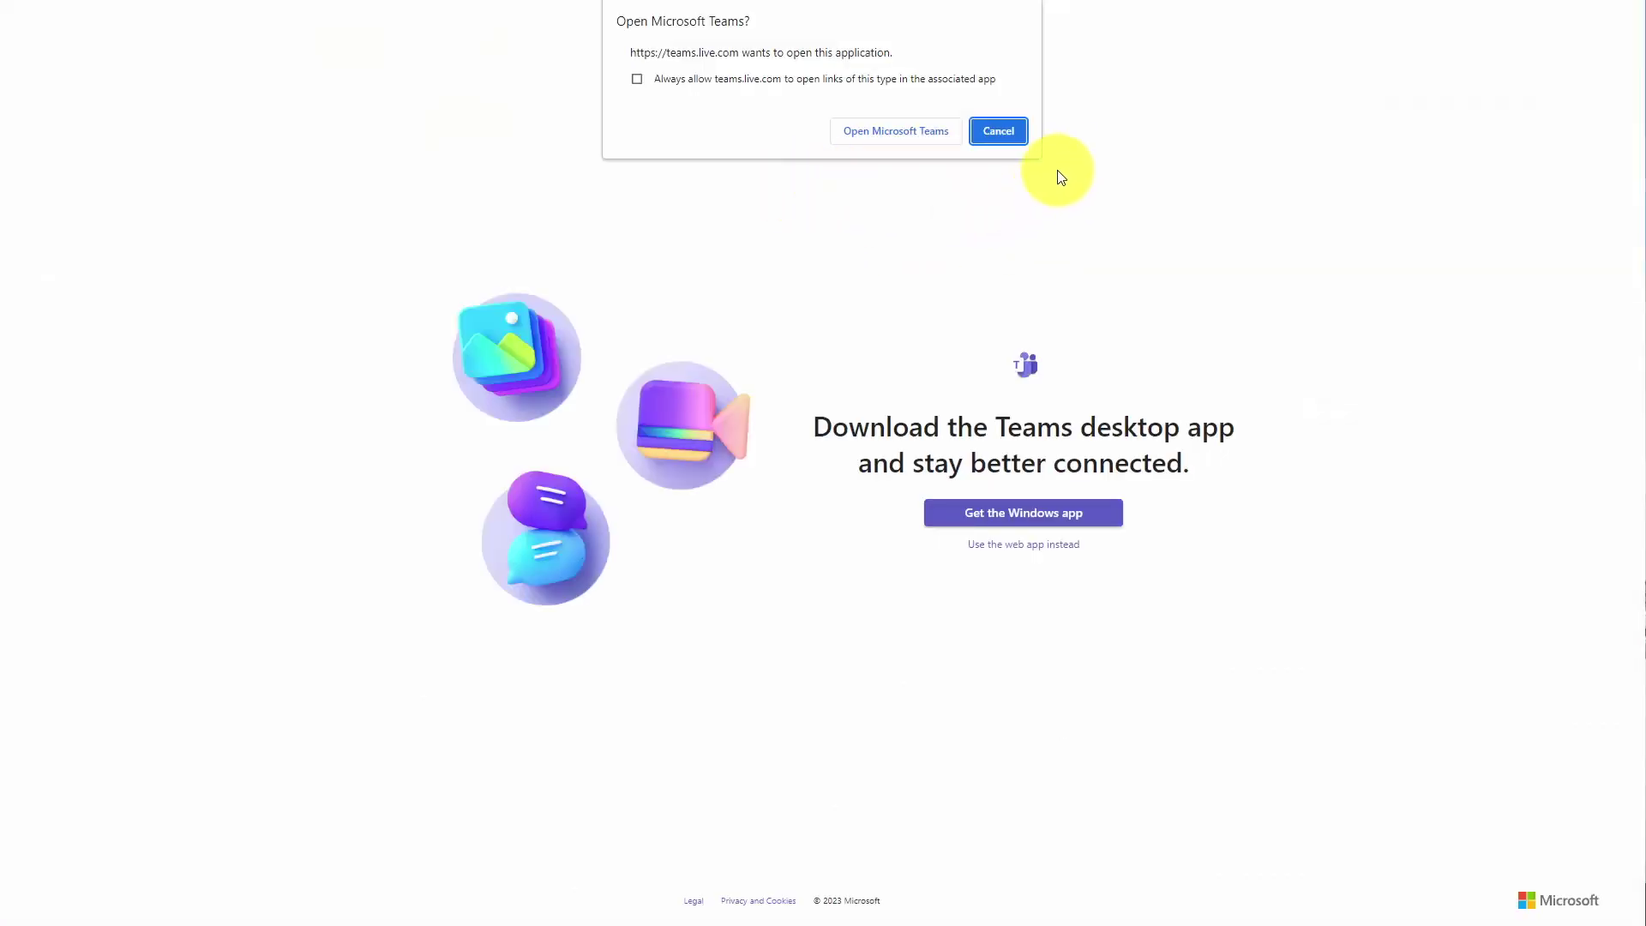
click(638, 78)
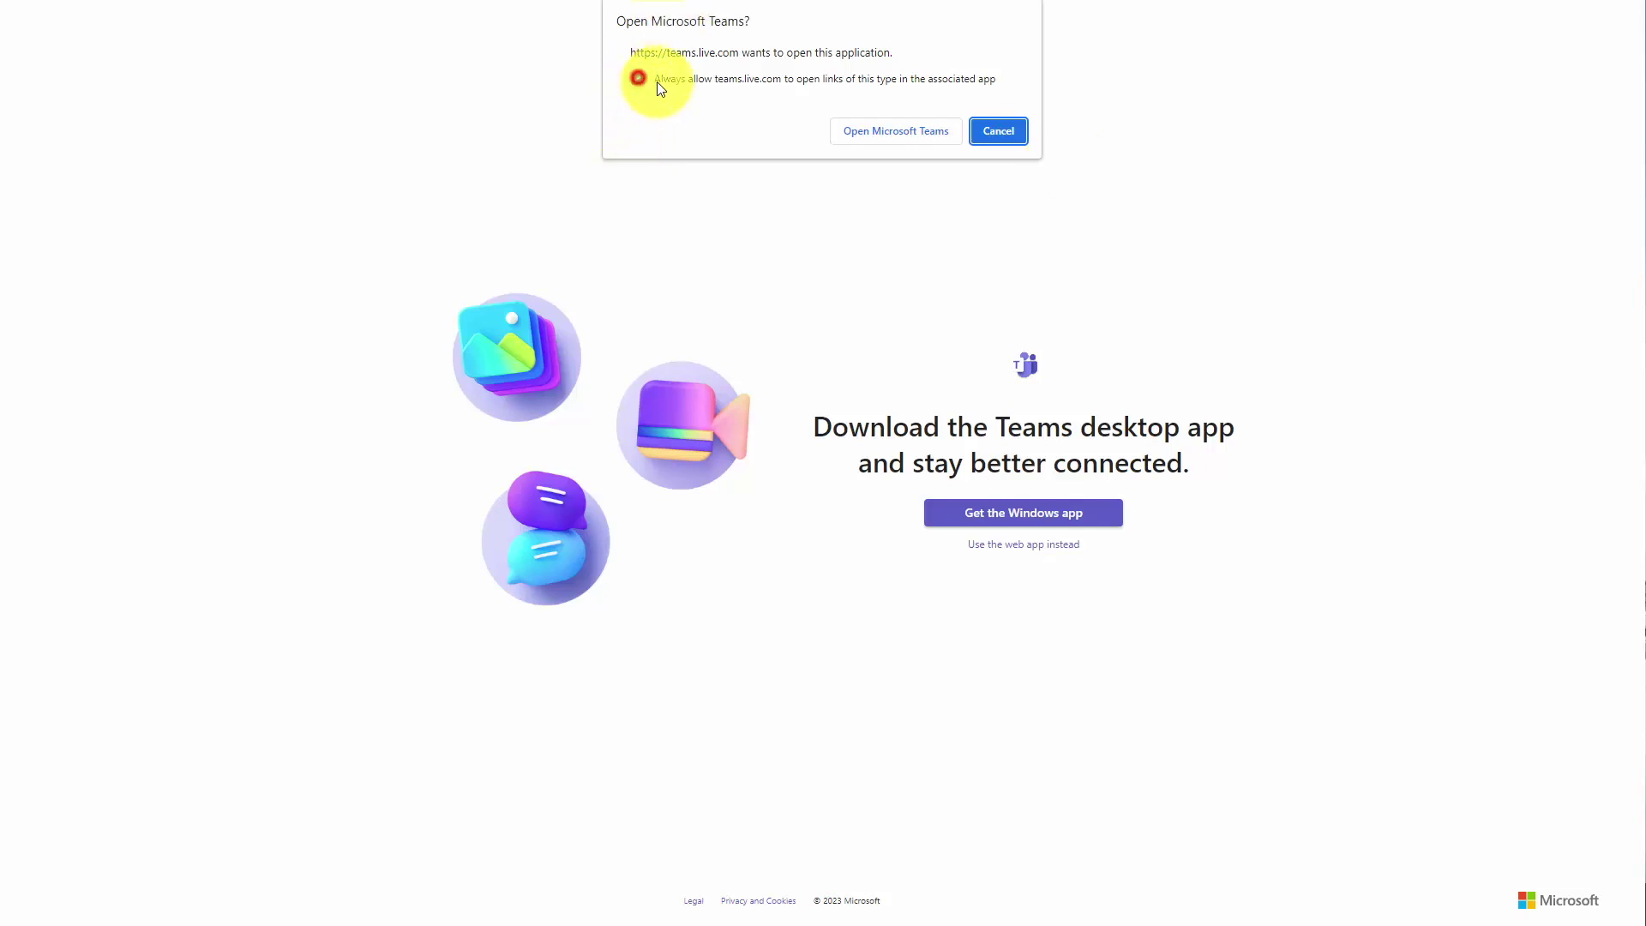
click(904, 128)
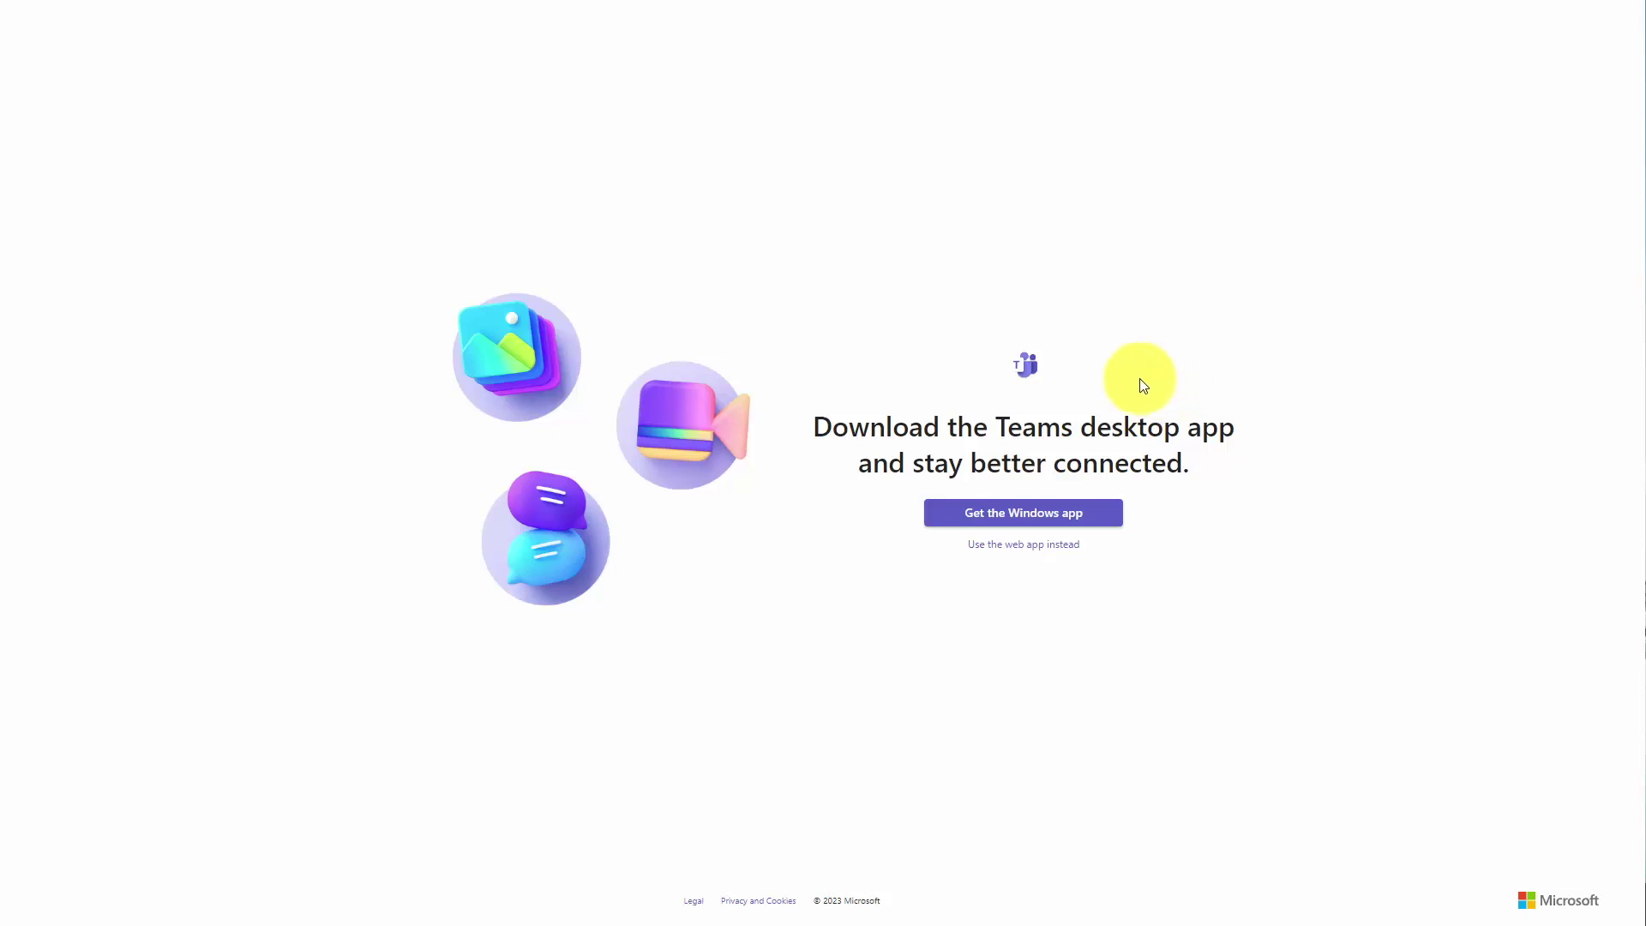
click(1014, 545)
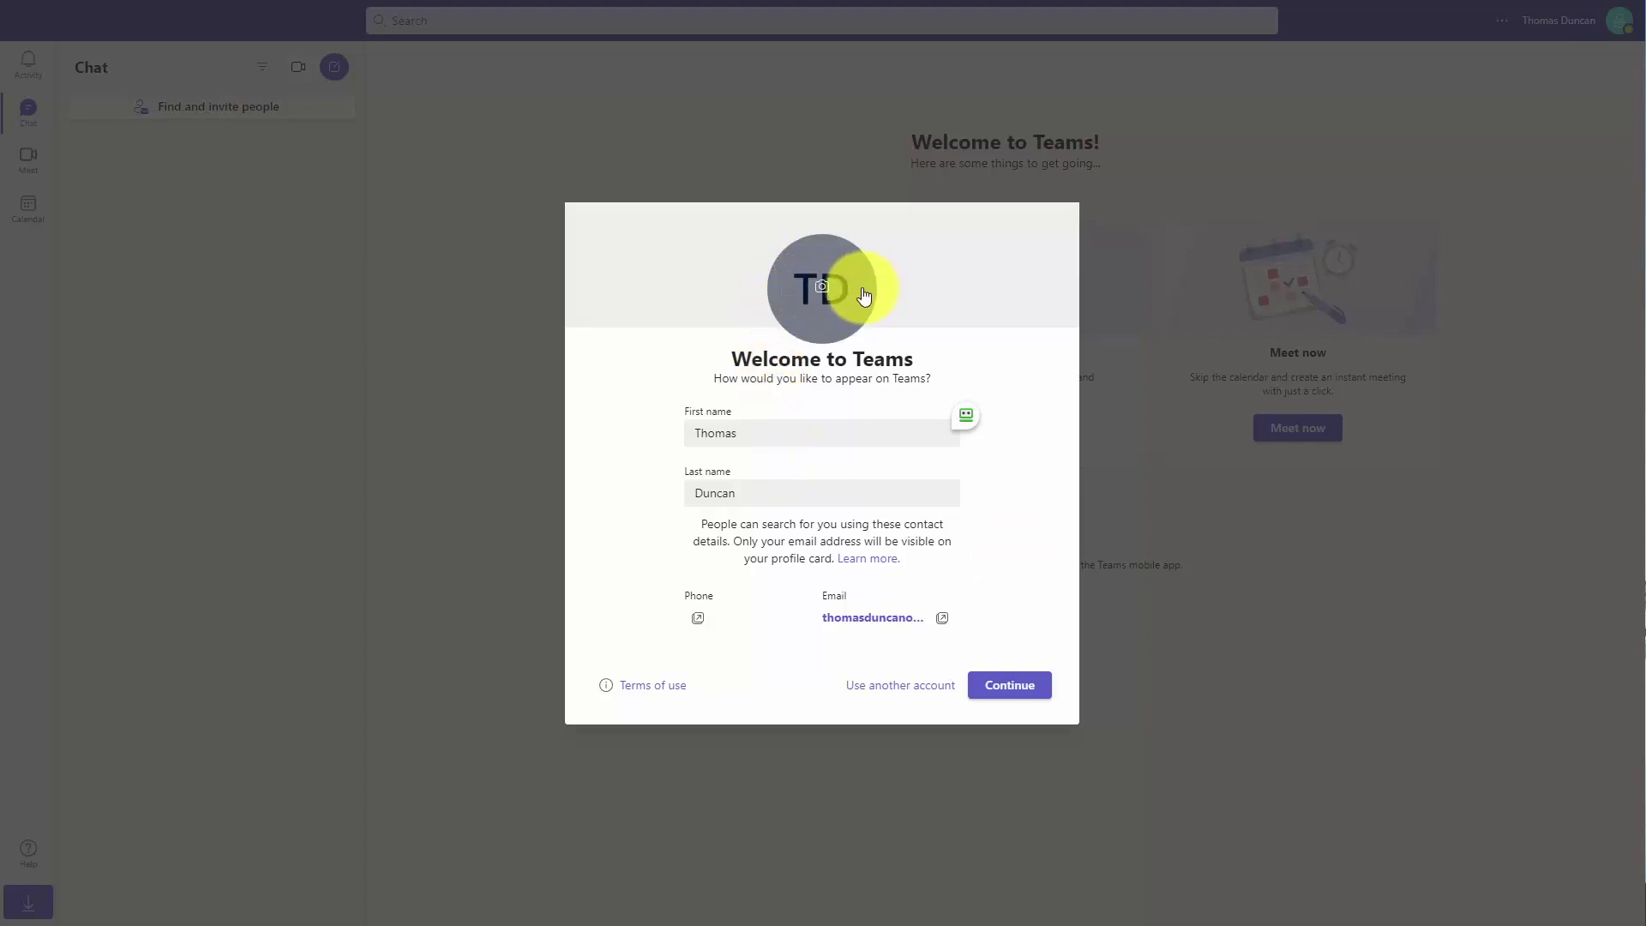
Add a profile photo to the Teams welcome profile and complete the profile setup
click(821, 287)
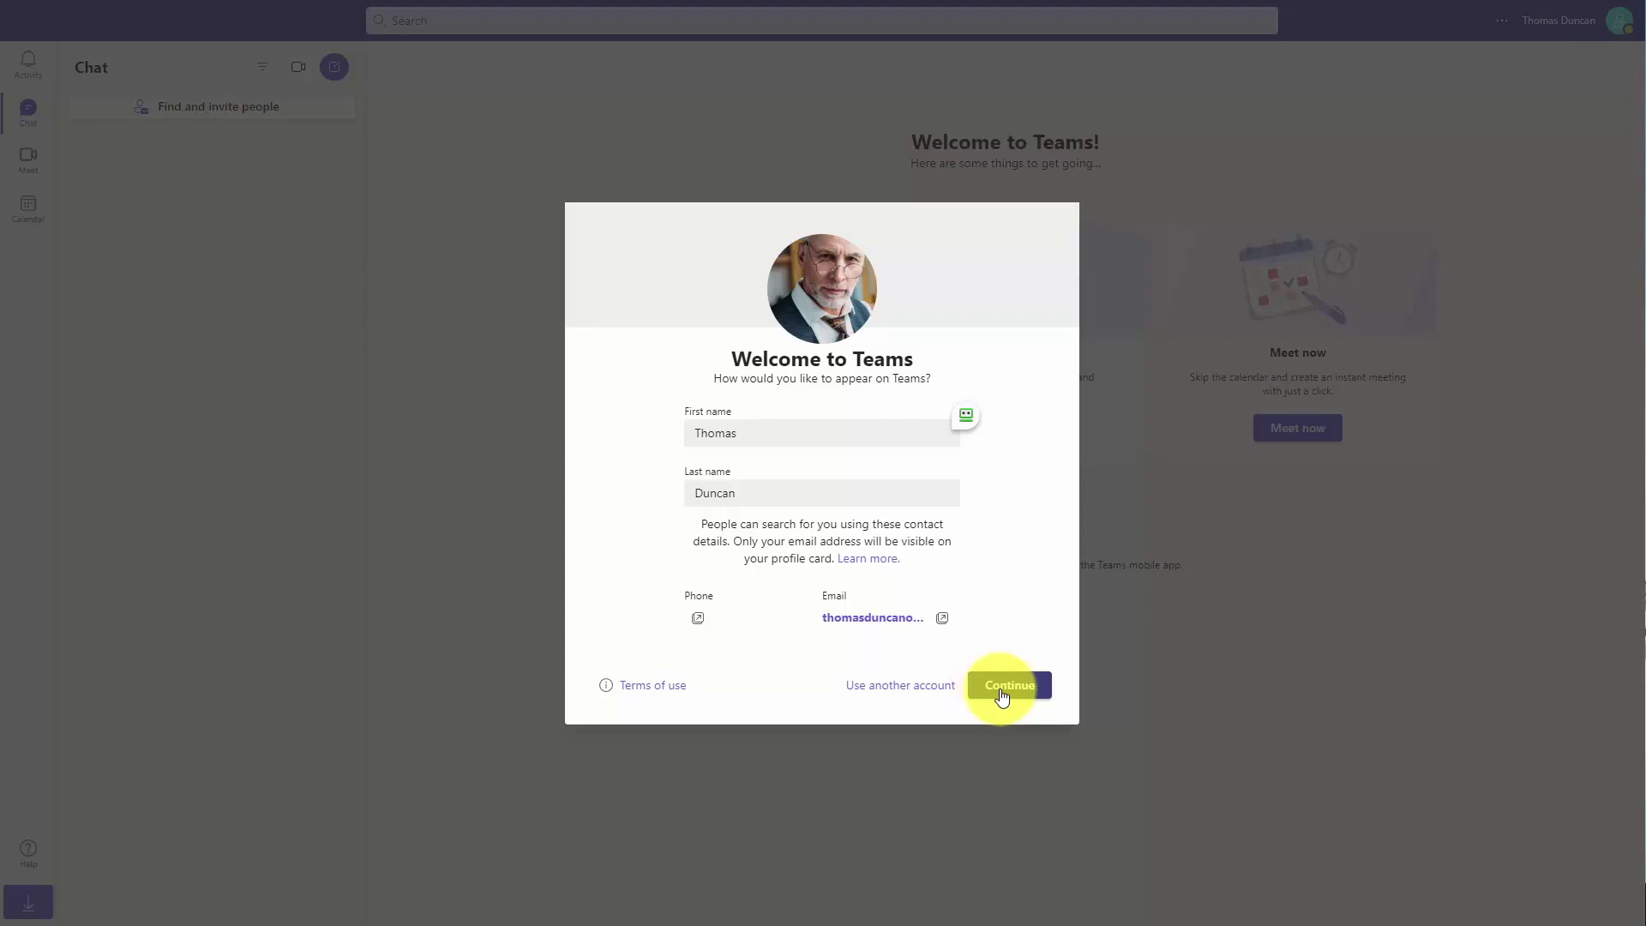
click(996, 690)
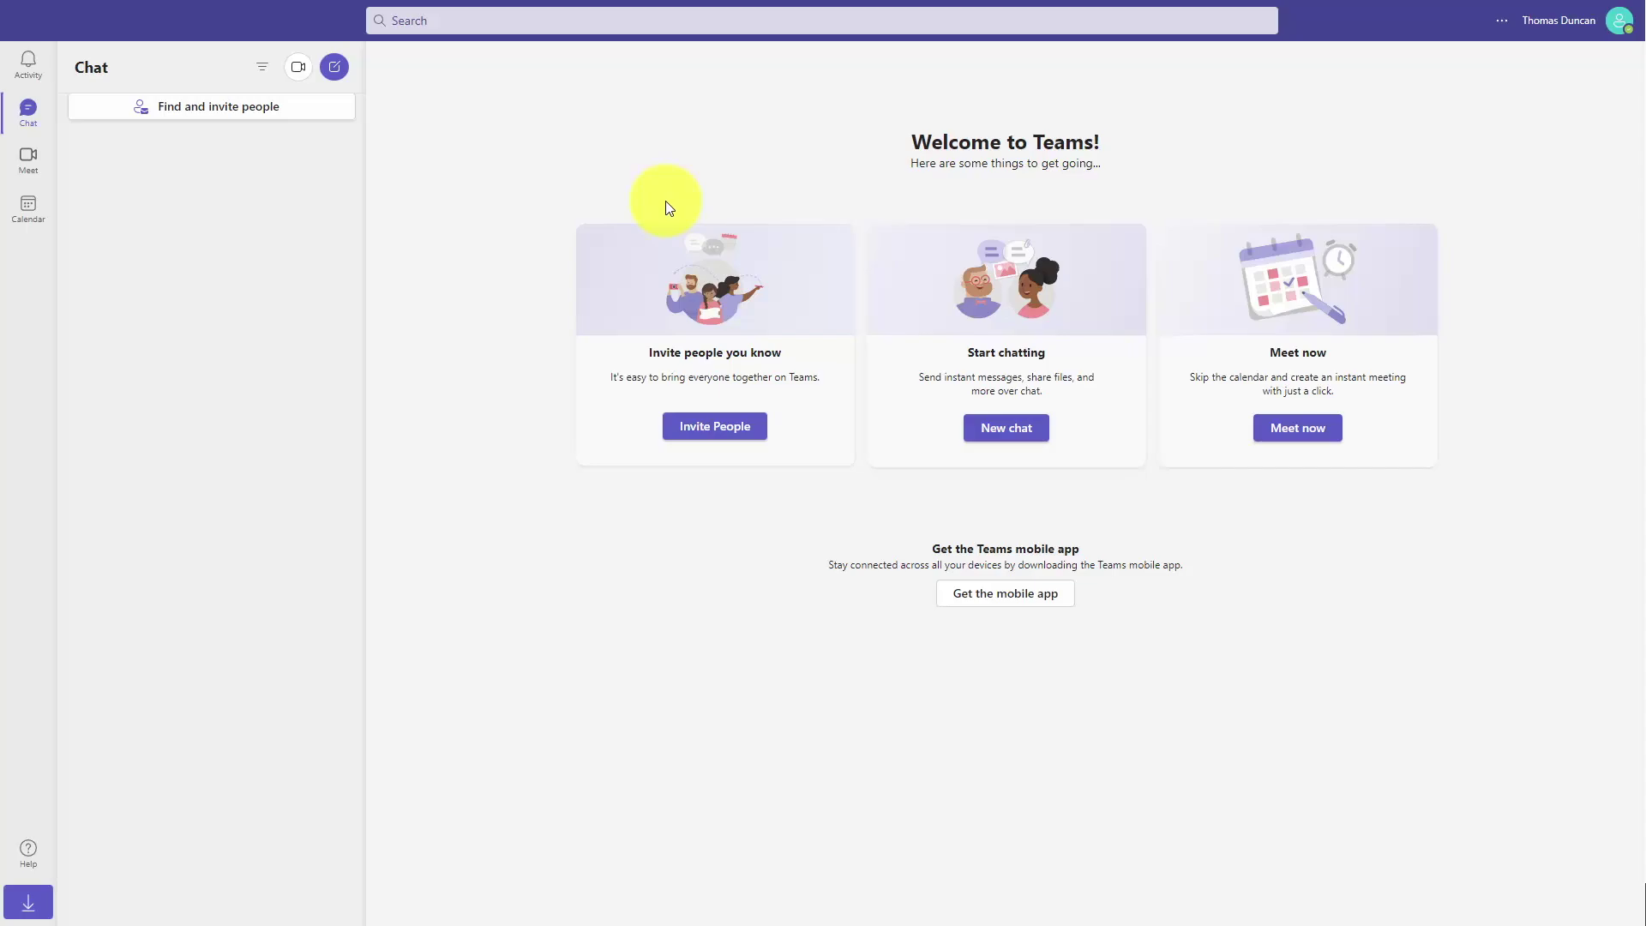
Look over the Teams invitation option, the work-week calendar and the chat area
click(715, 426)
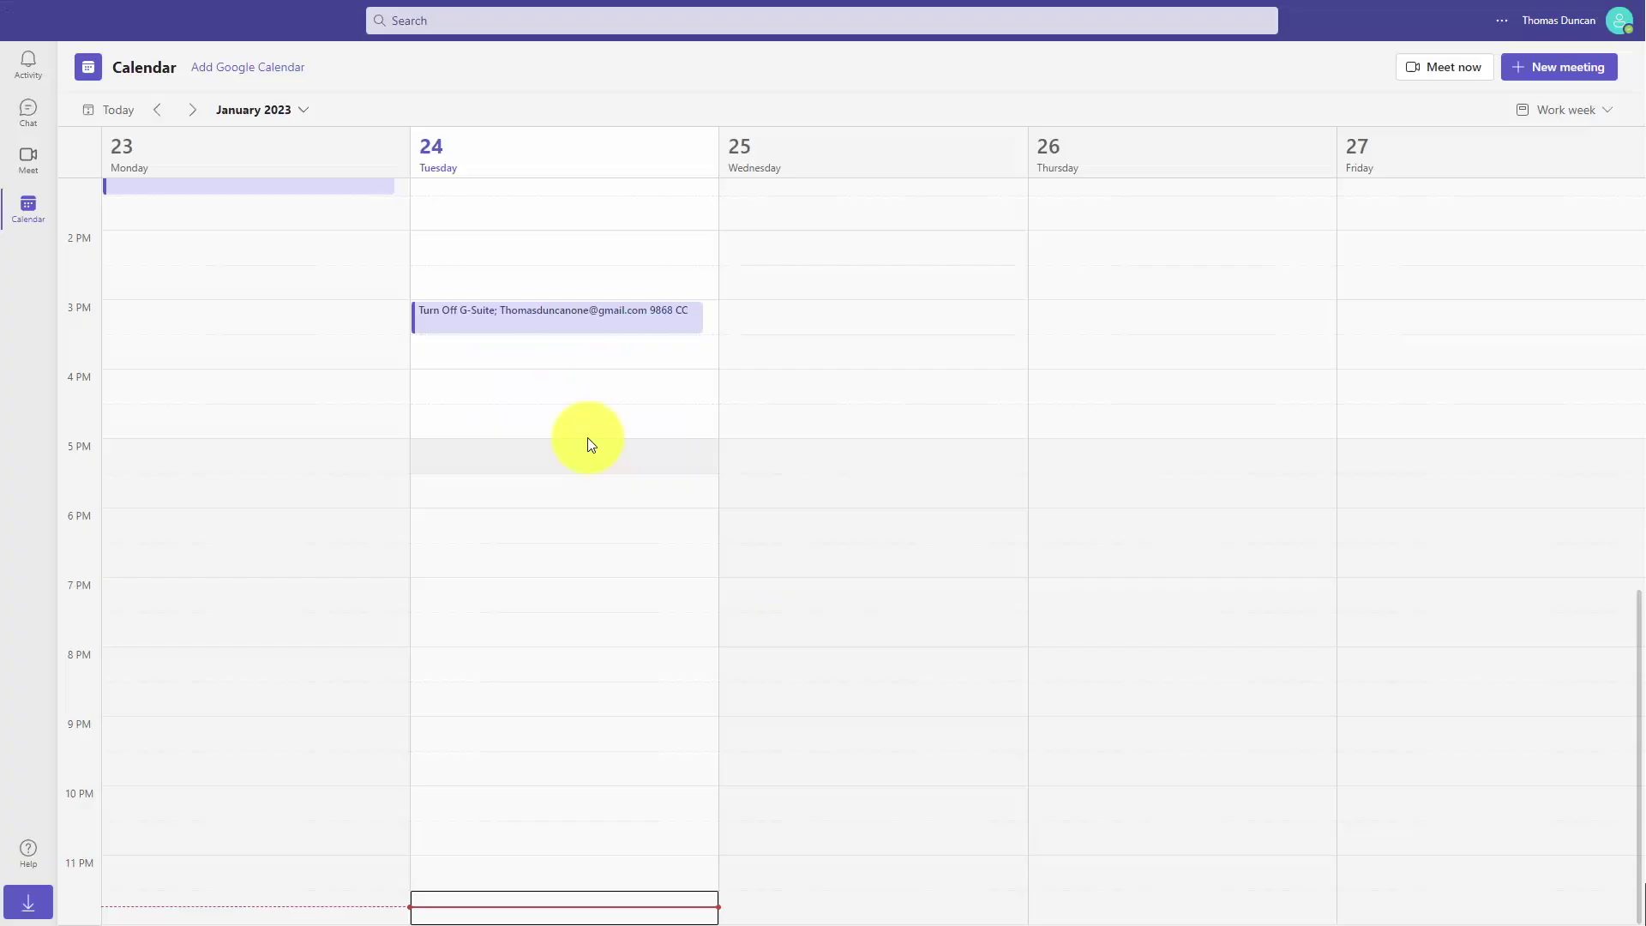
scroll(346, 232, up, 2)
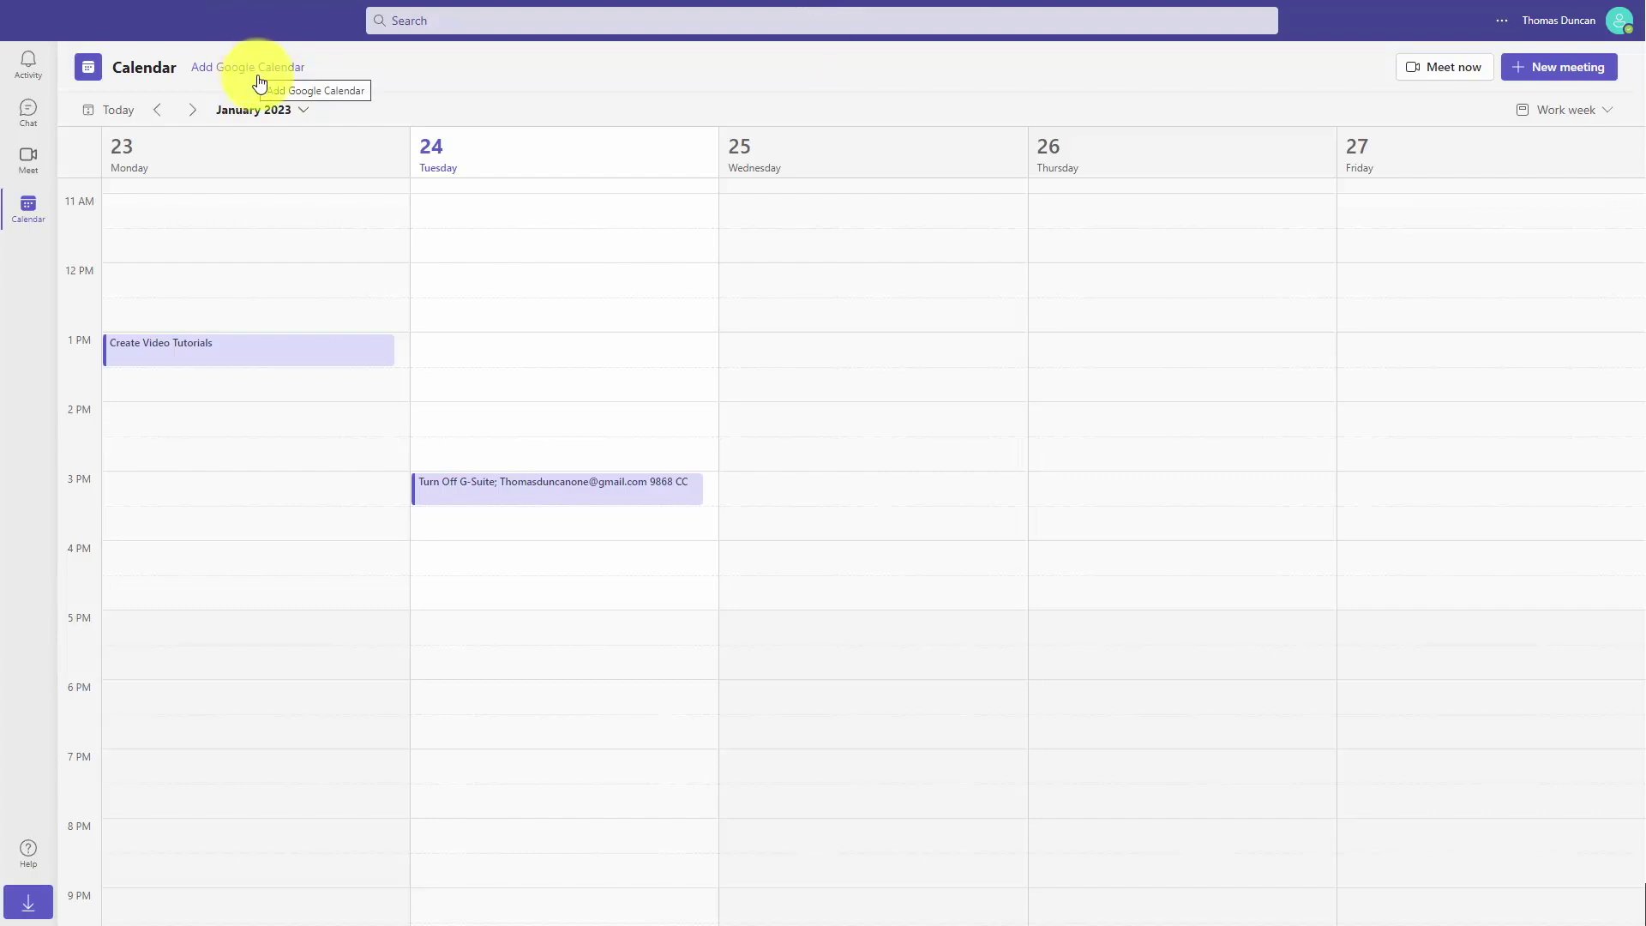
click(27, 110)
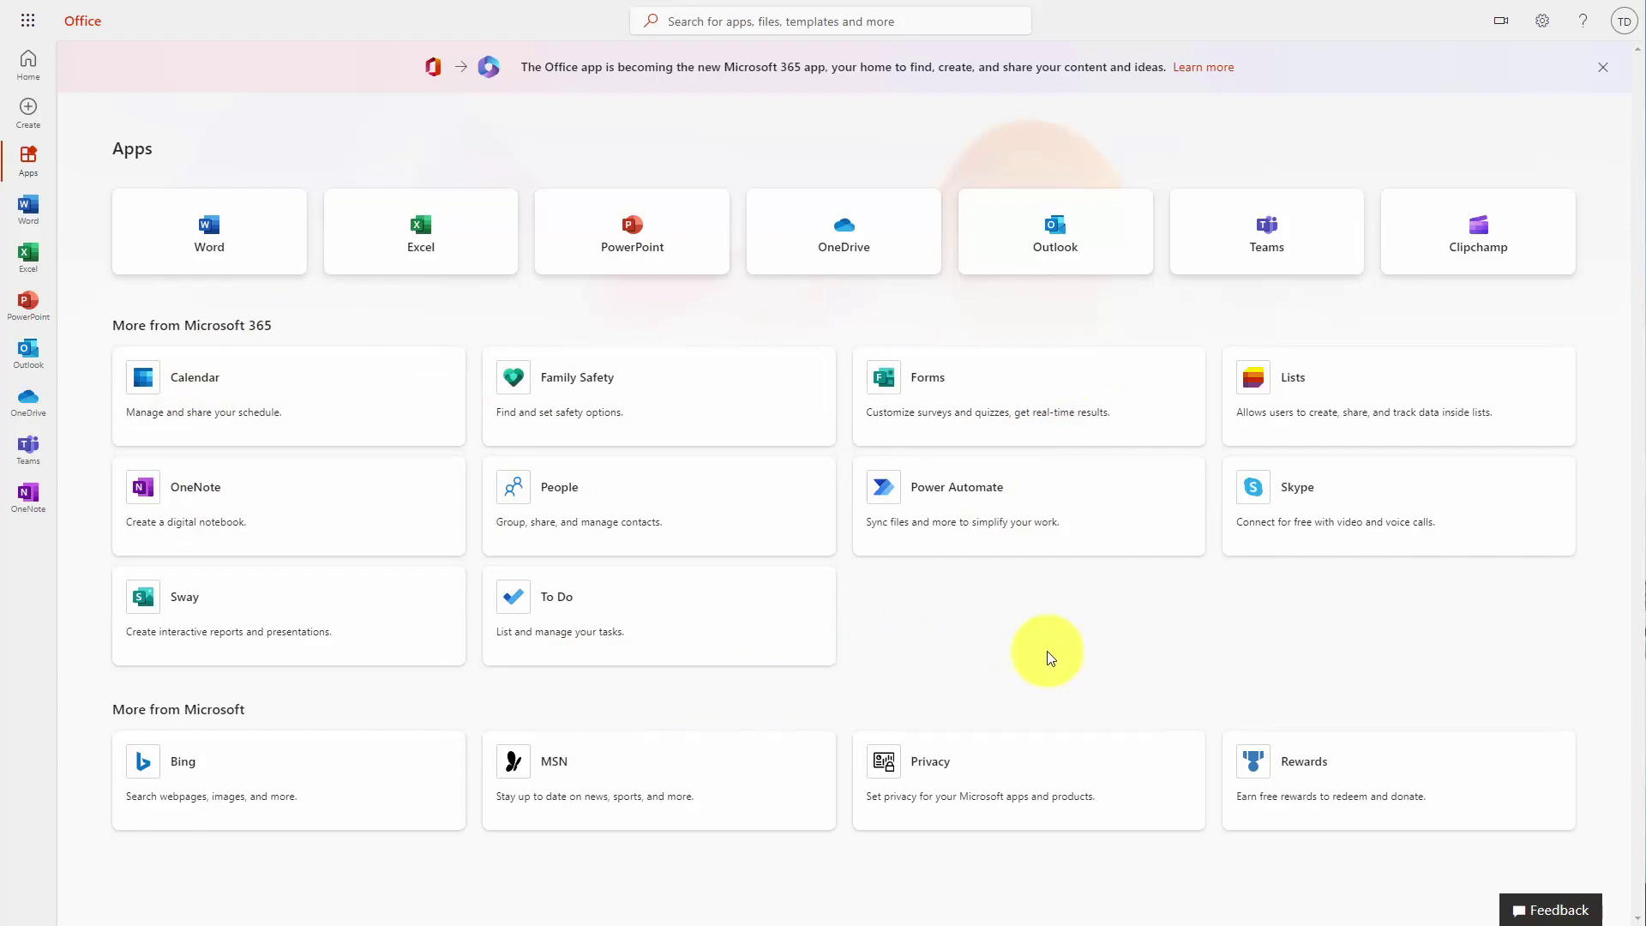
Check the Microsoft 365 settings and look through the full list of apps in the app launcher
click(1544, 23)
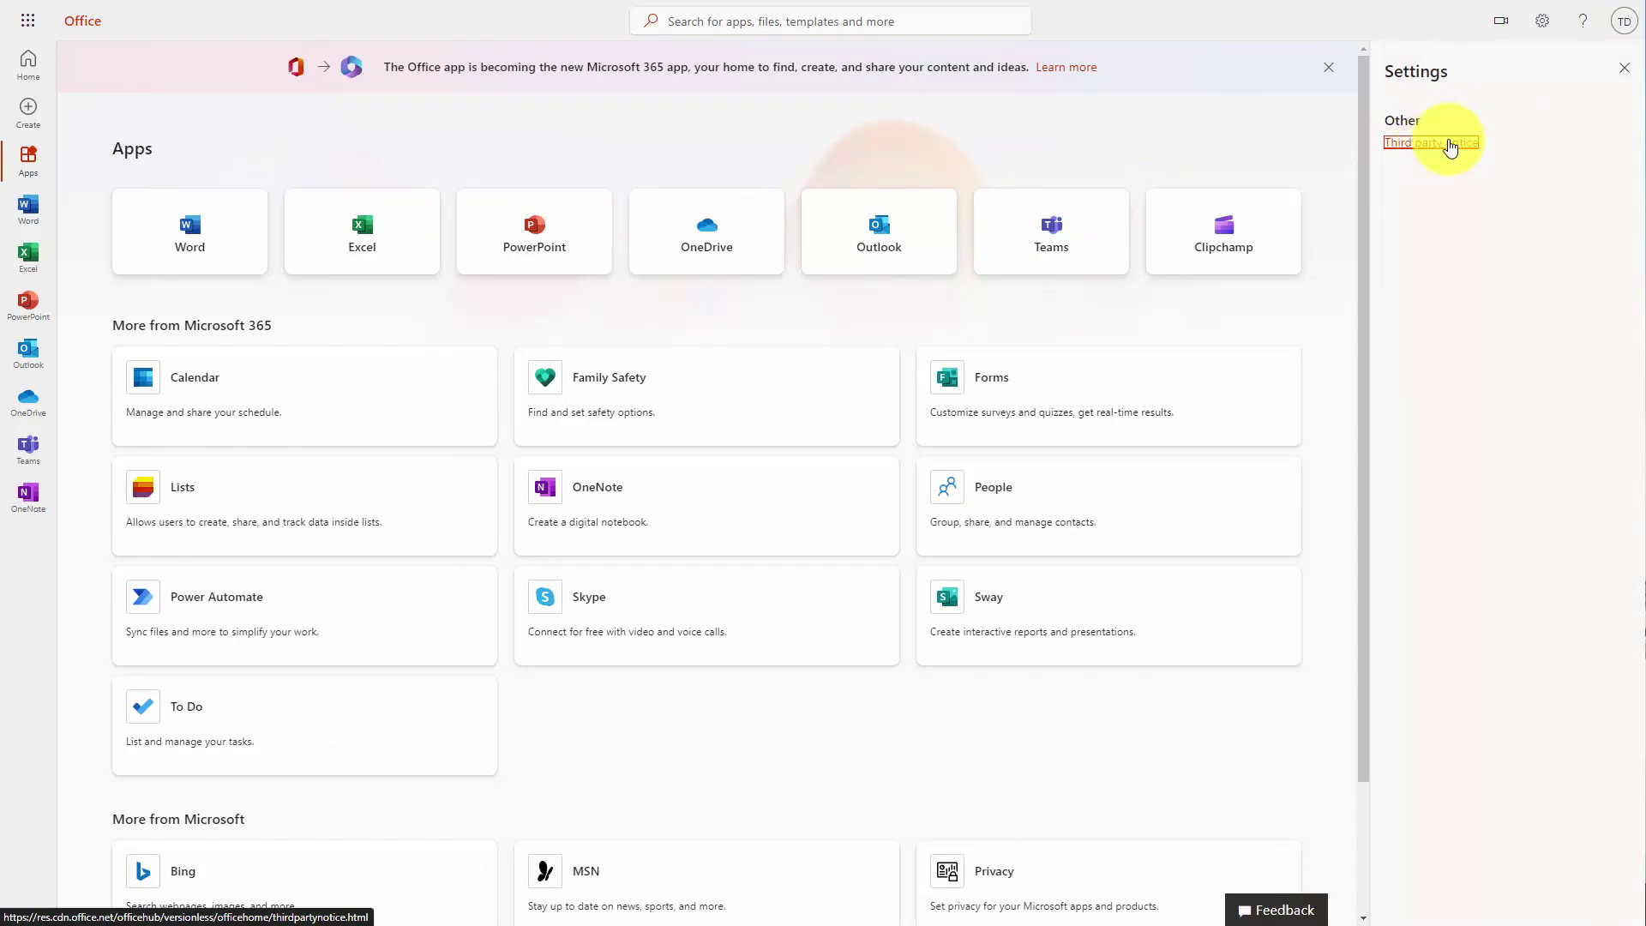
click(1628, 73)
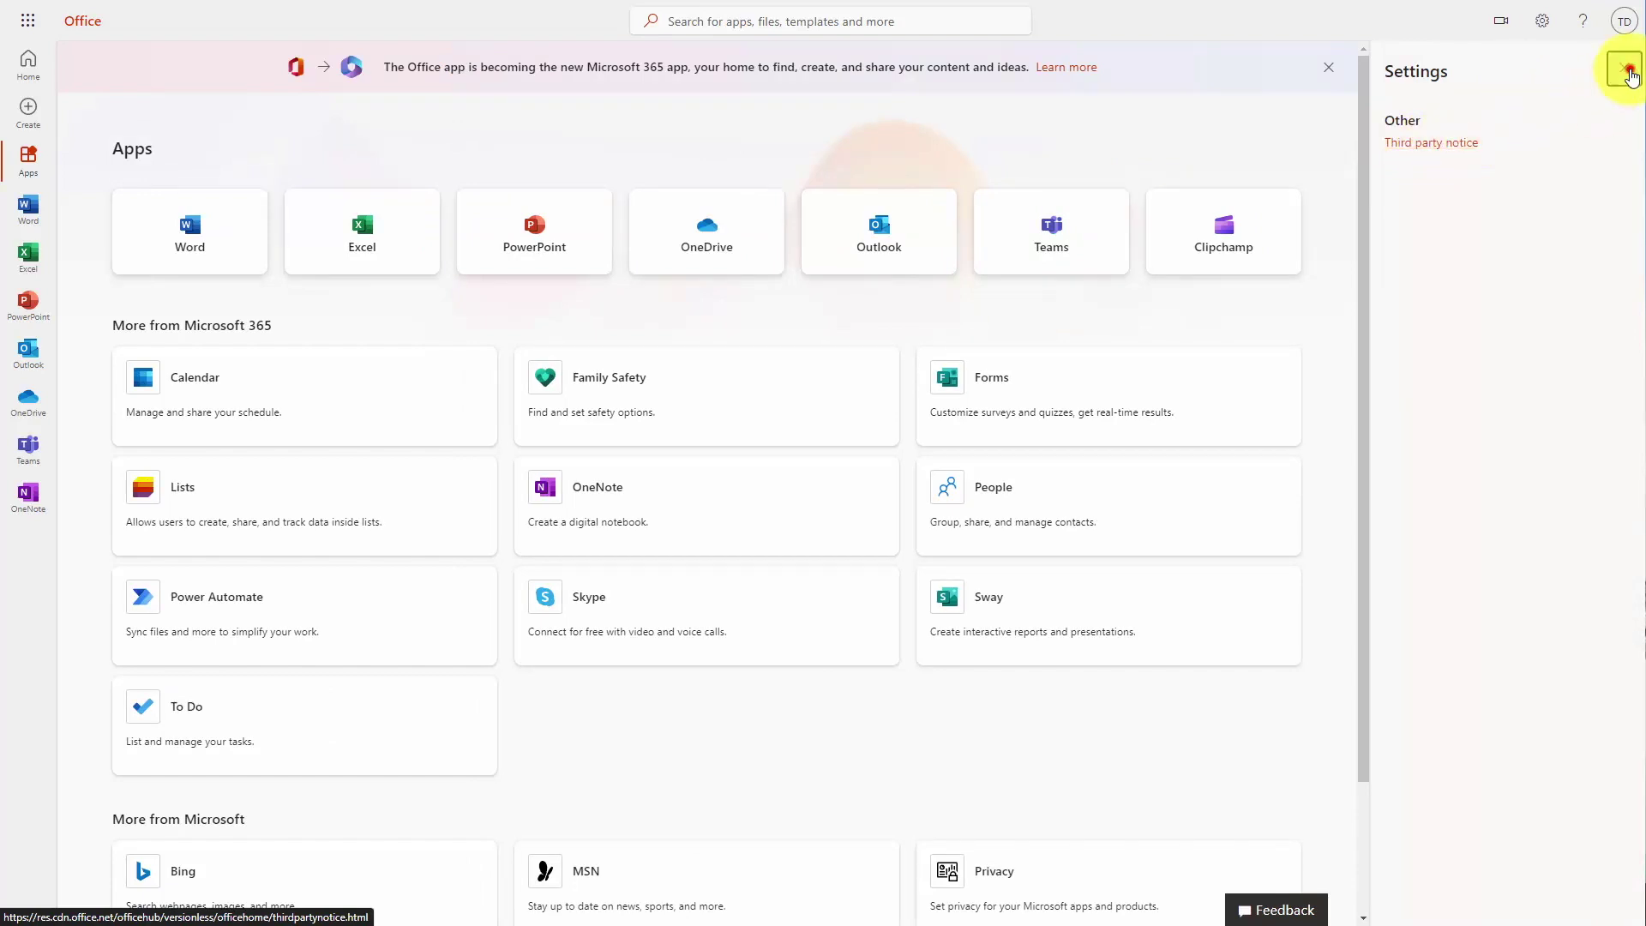
click(29, 24)
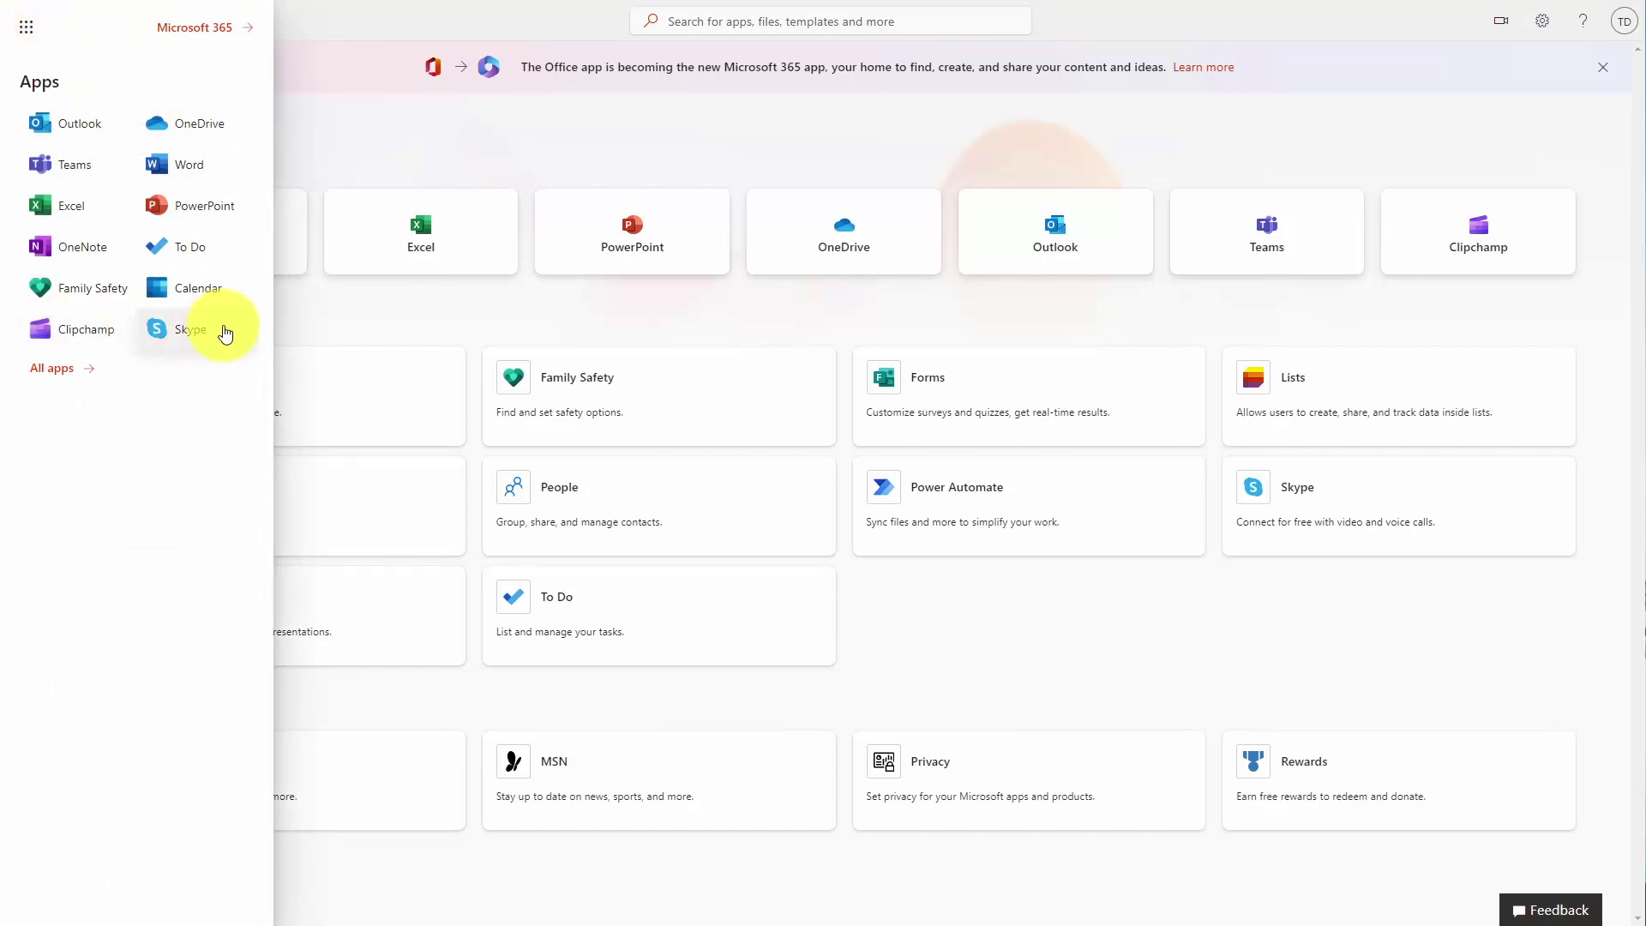
click(60, 377)
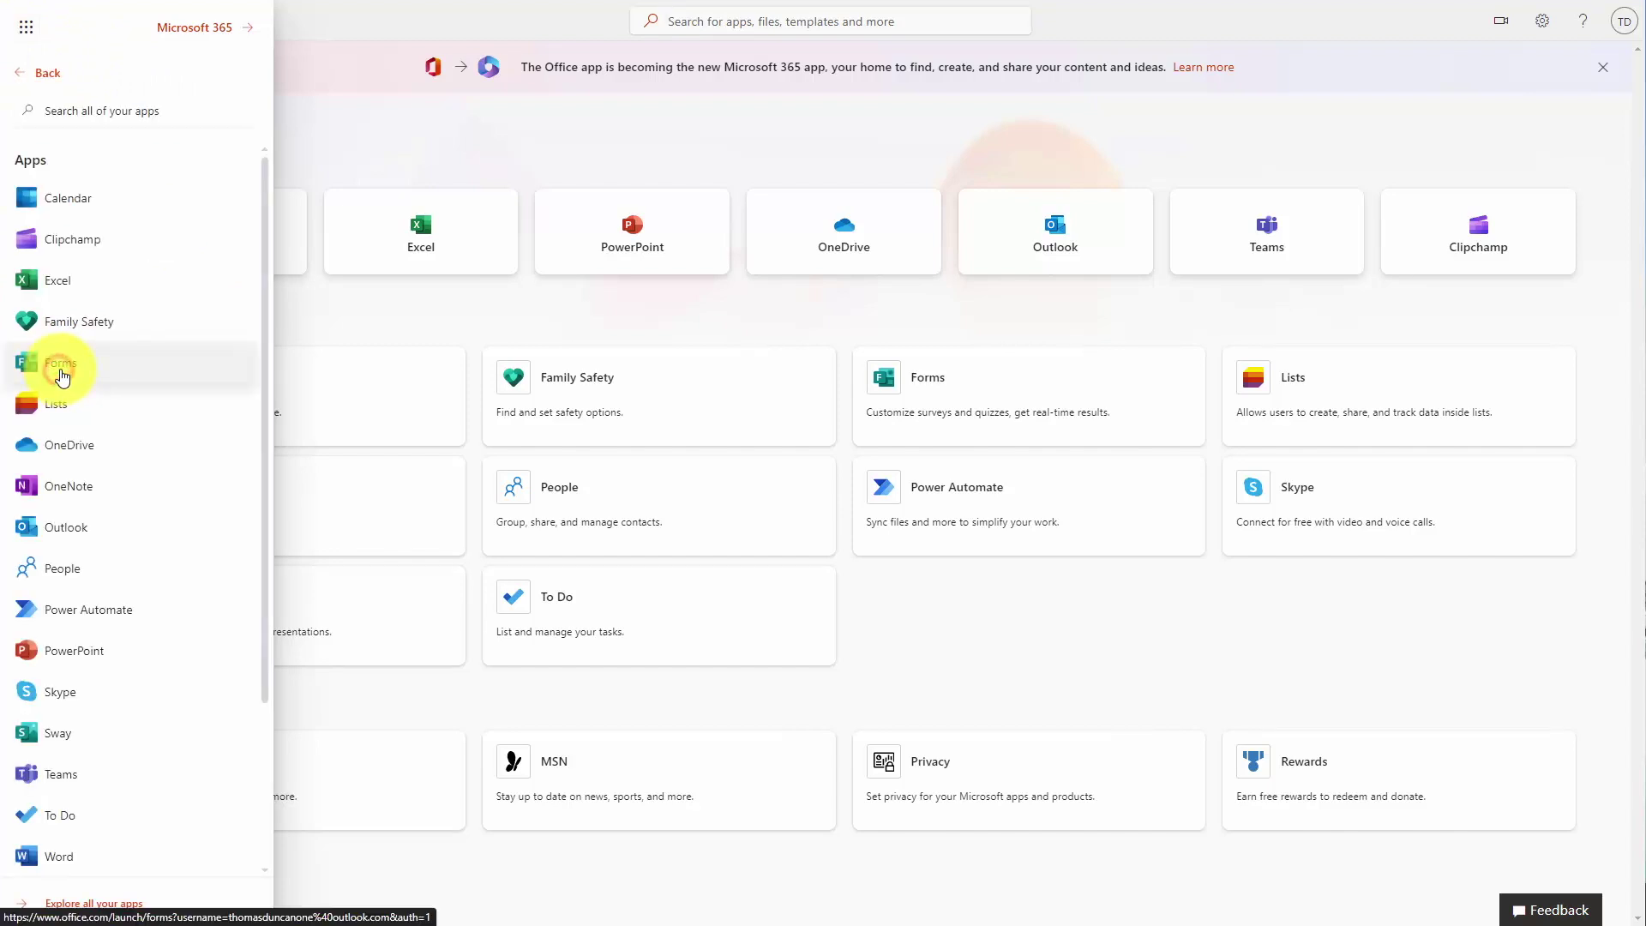
scroll(171, 323, down, 2)
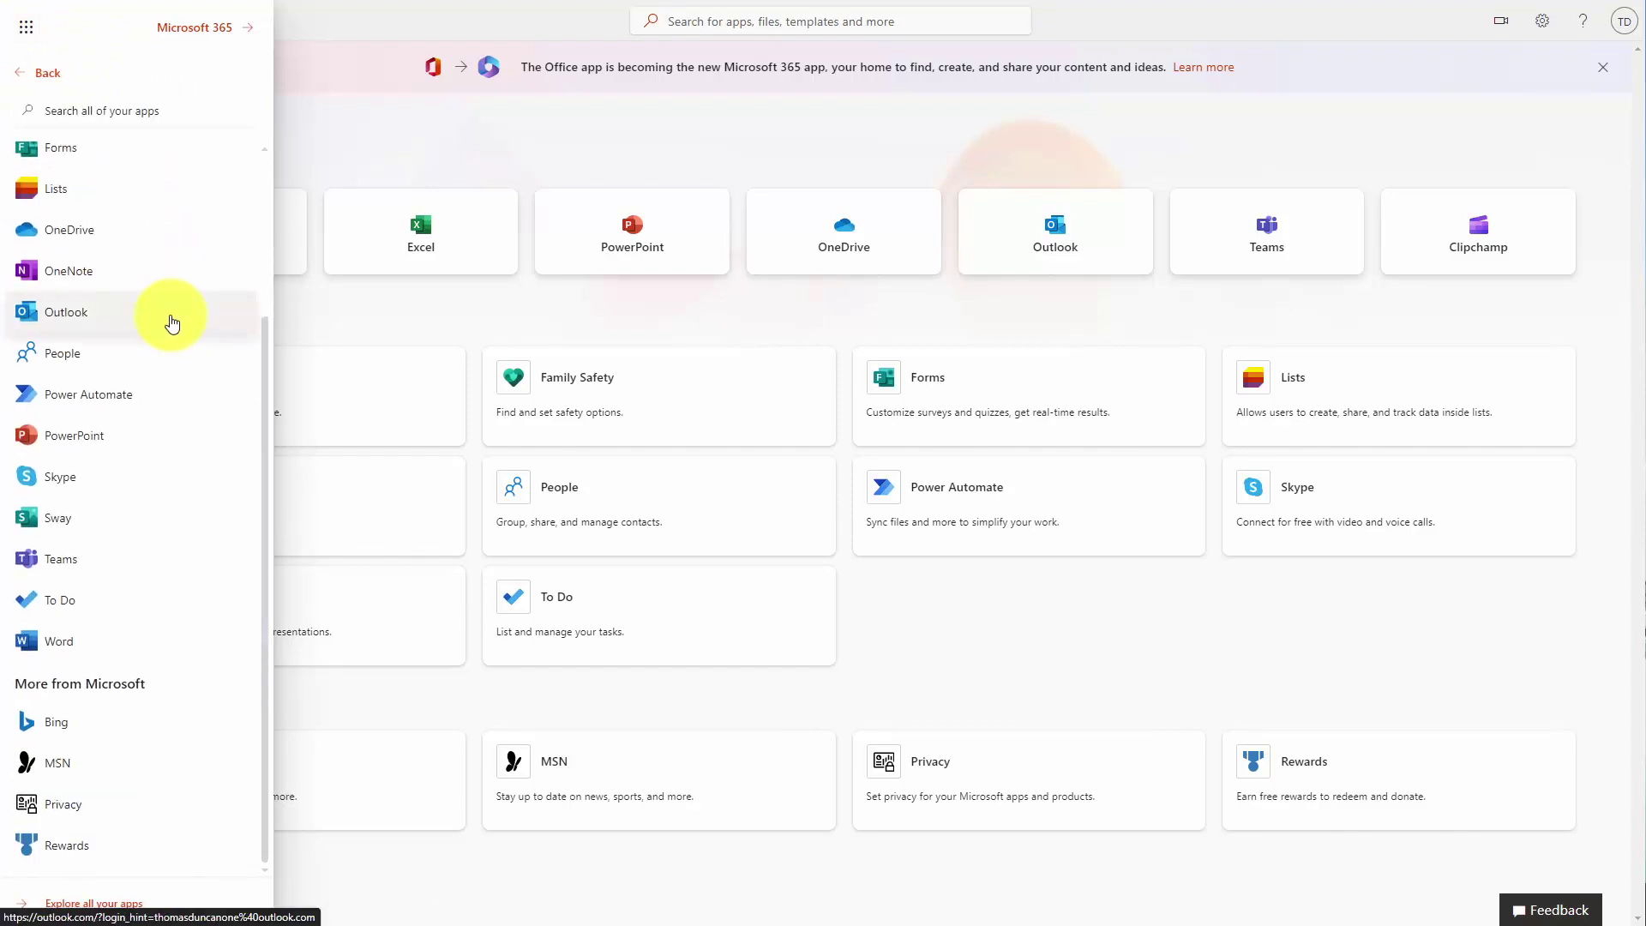
scroll(172, 323, up, 3)
key(Escape)
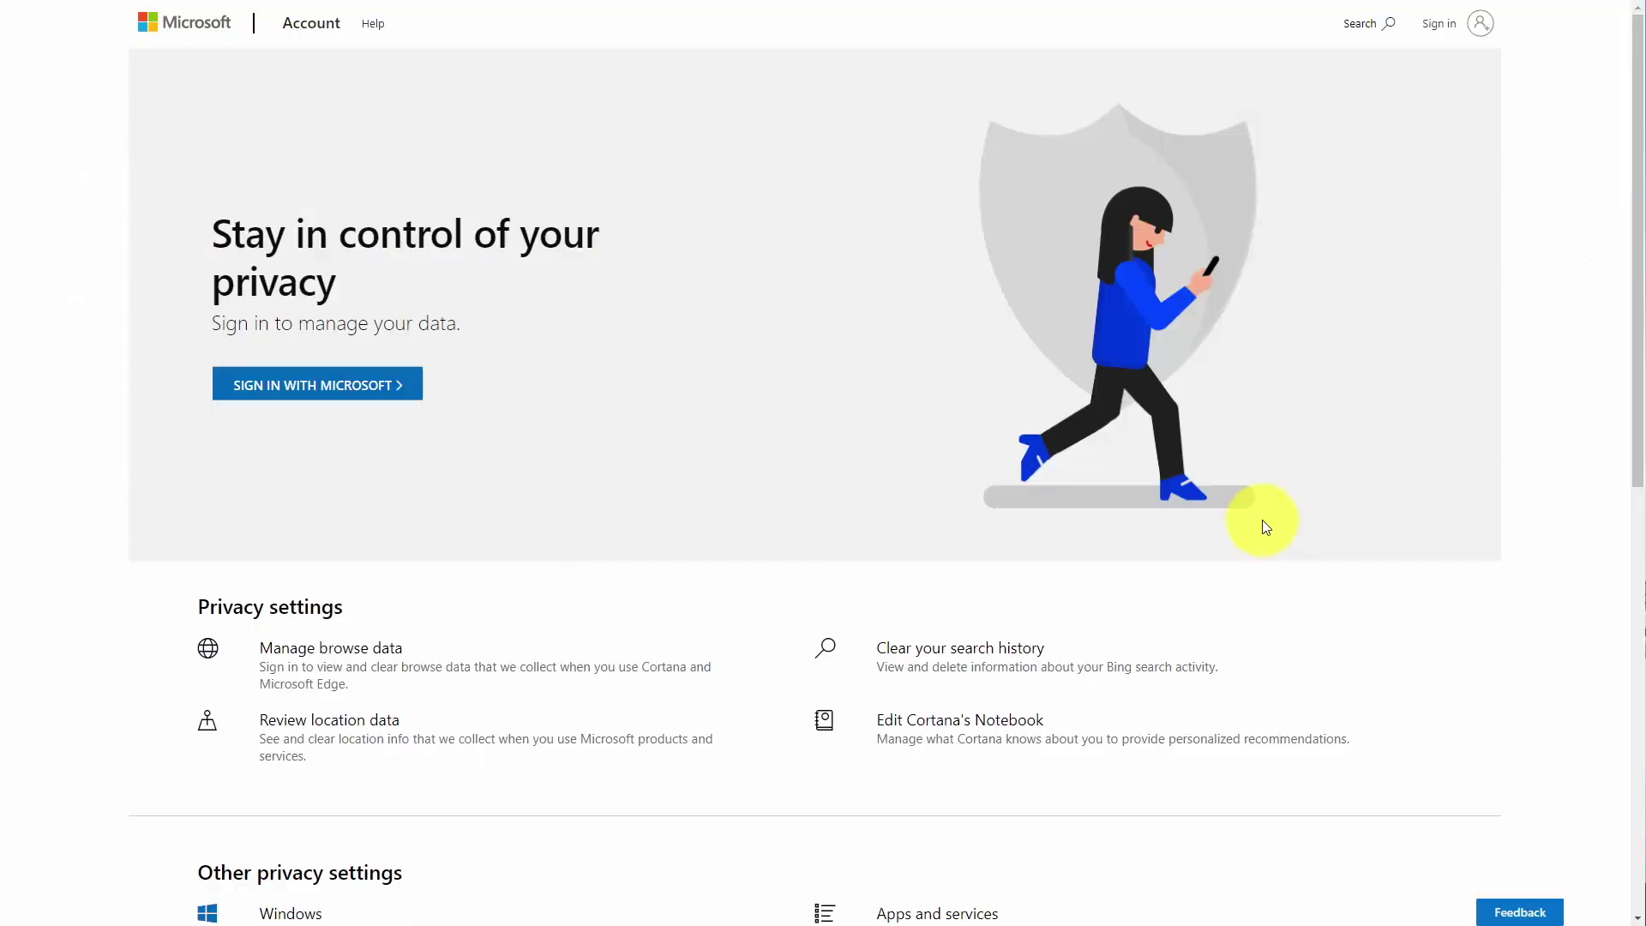
Look over the Microsoft privacy settings page and the account's privacy dashboard with its activity data categories
scroll(1164, 527, down, 3)
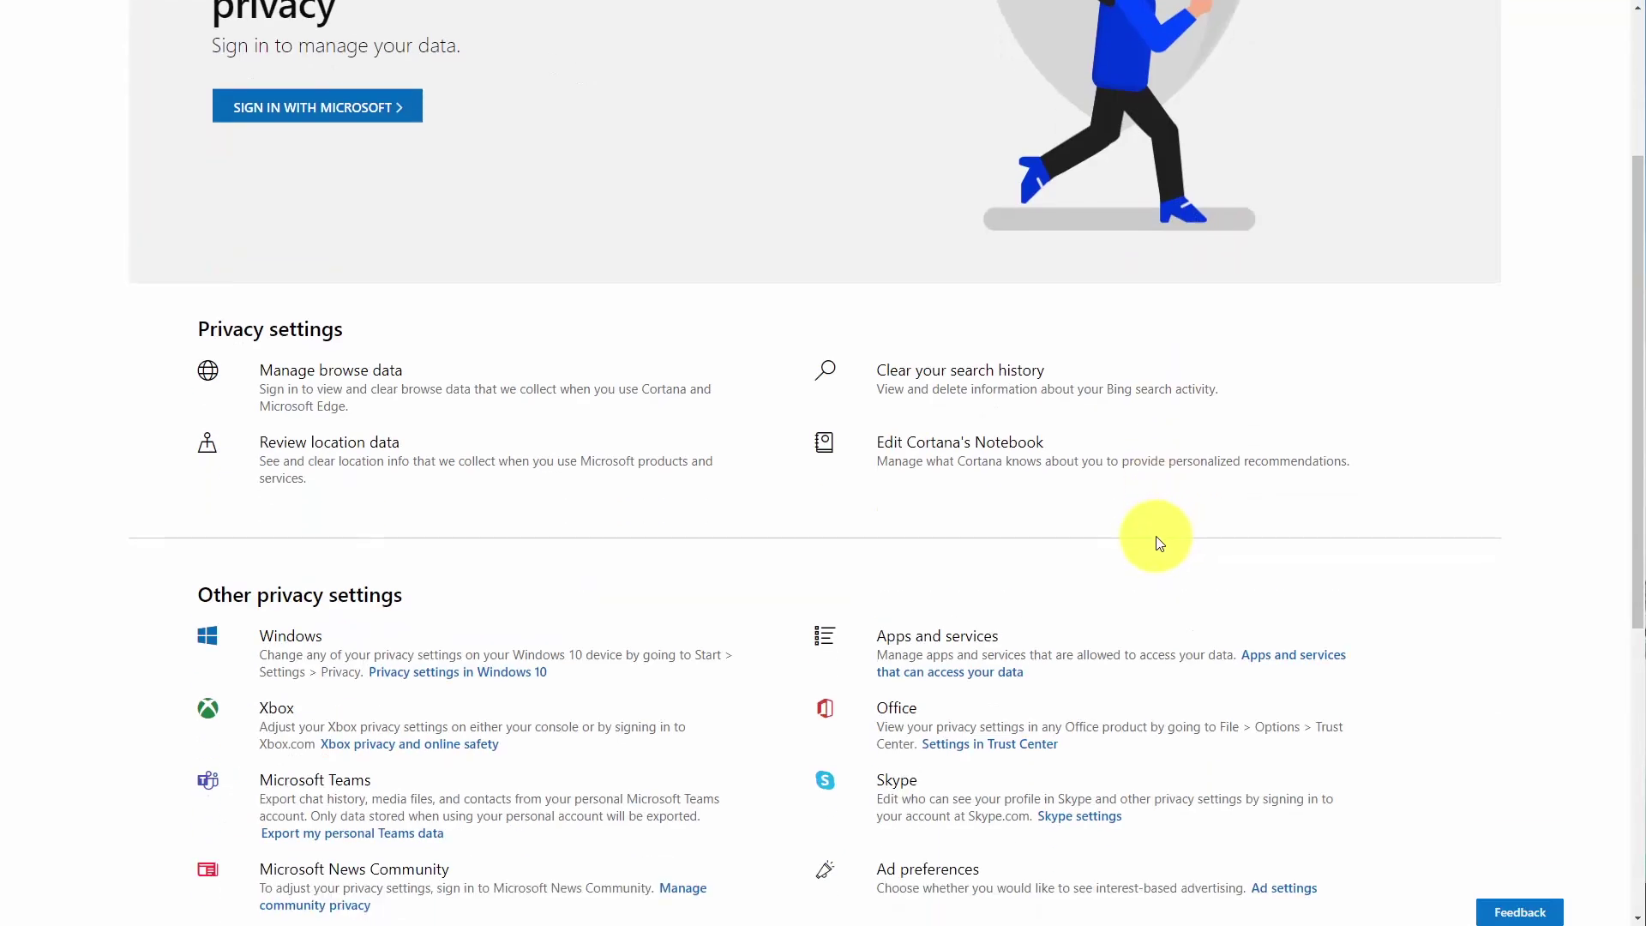
scroll(1152, 559, up, 3)
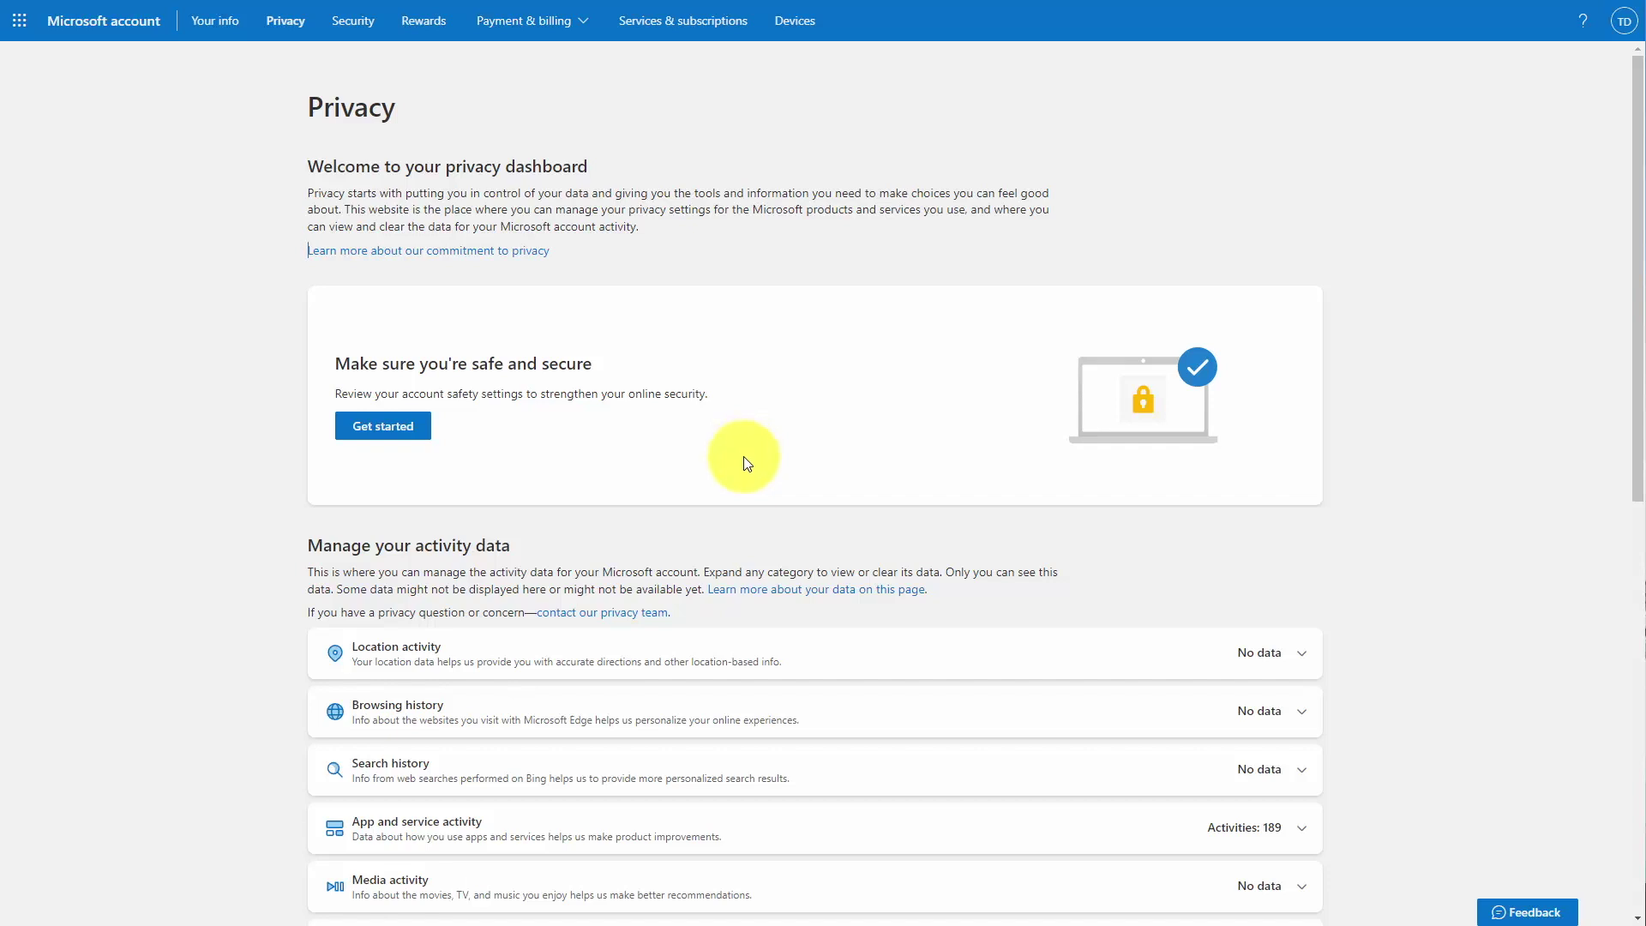
scroll(746, 463, down, 3)
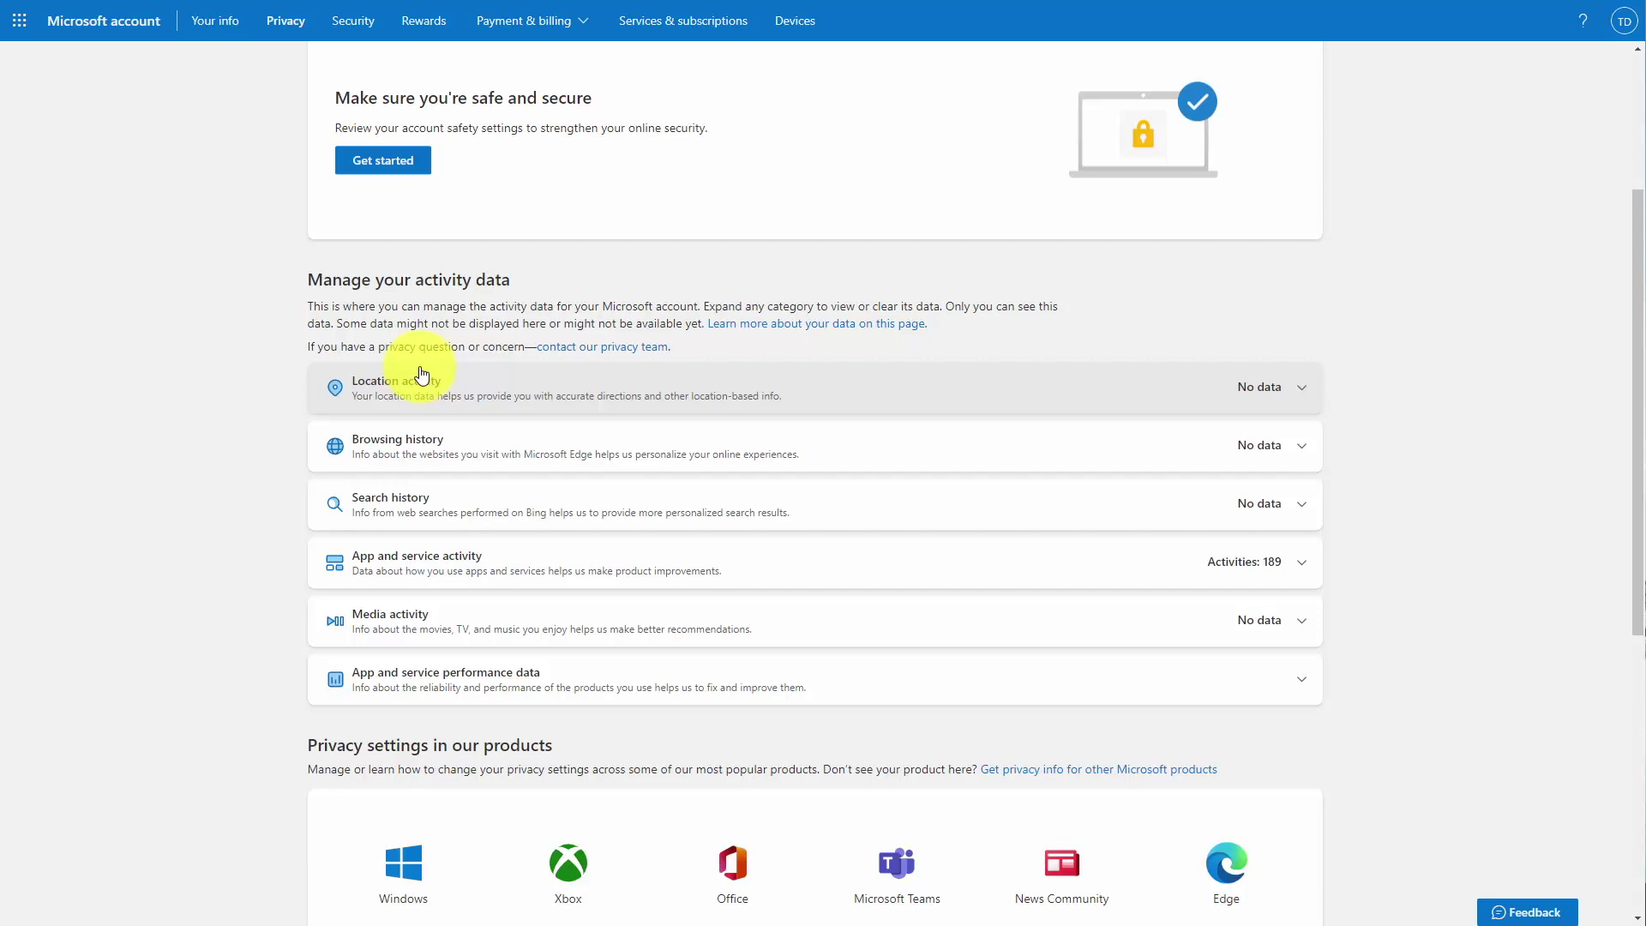
Look through the Microsoft account's personal info, privacy, security, rewards, services and subscriptions, and devices pages
click(214, 24)
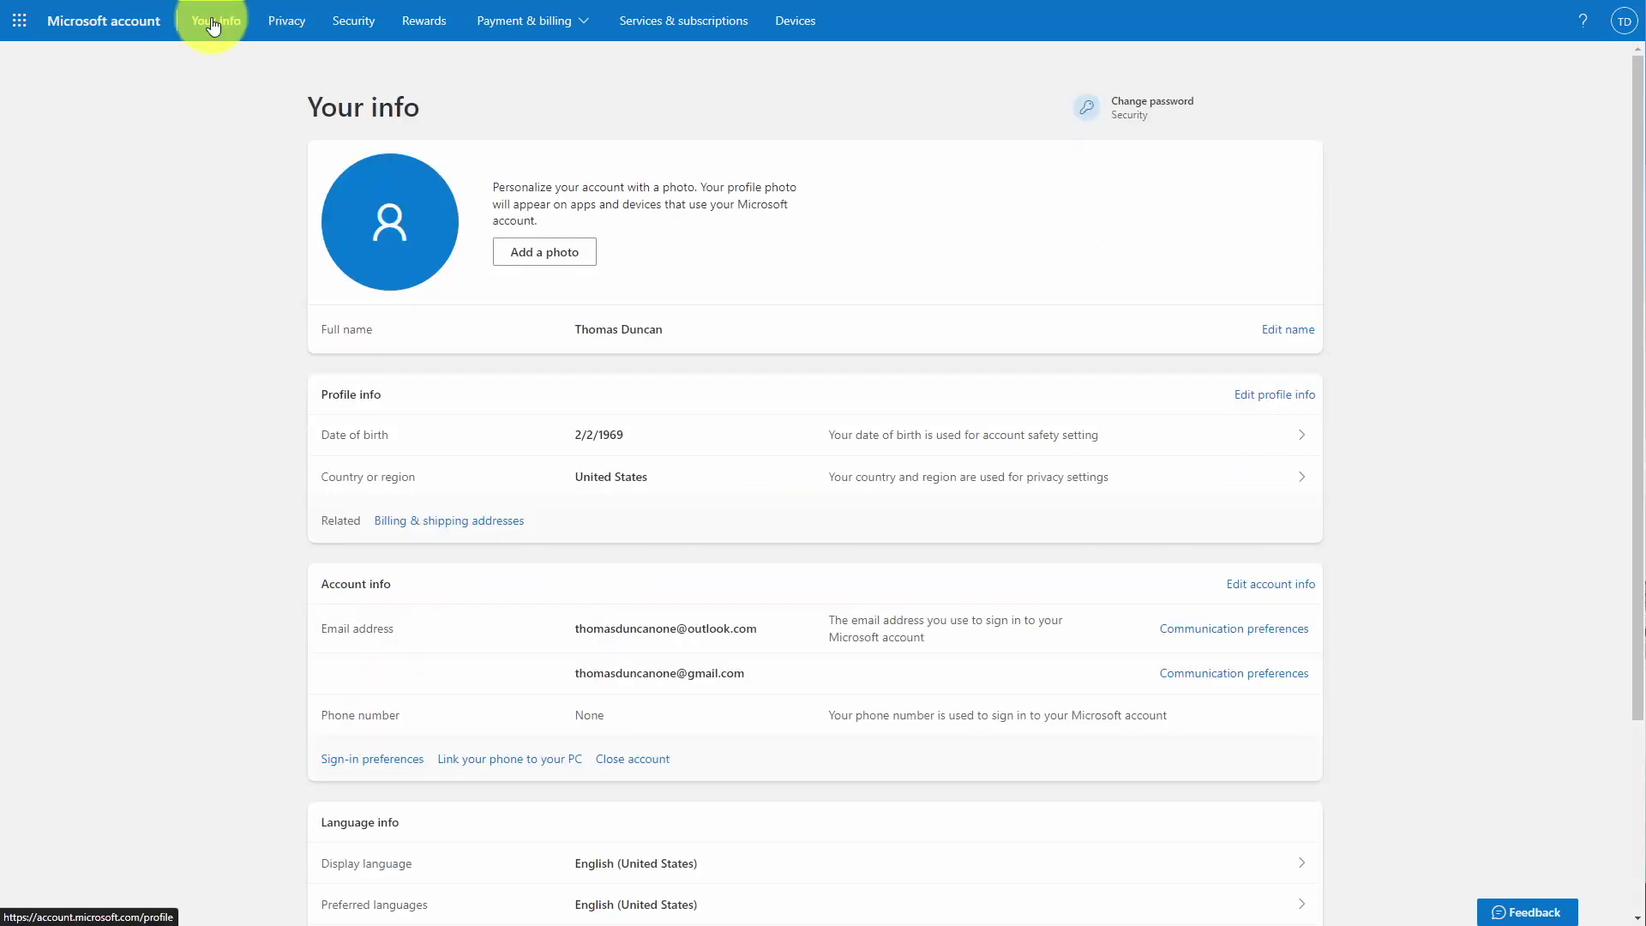
click(293, 19)
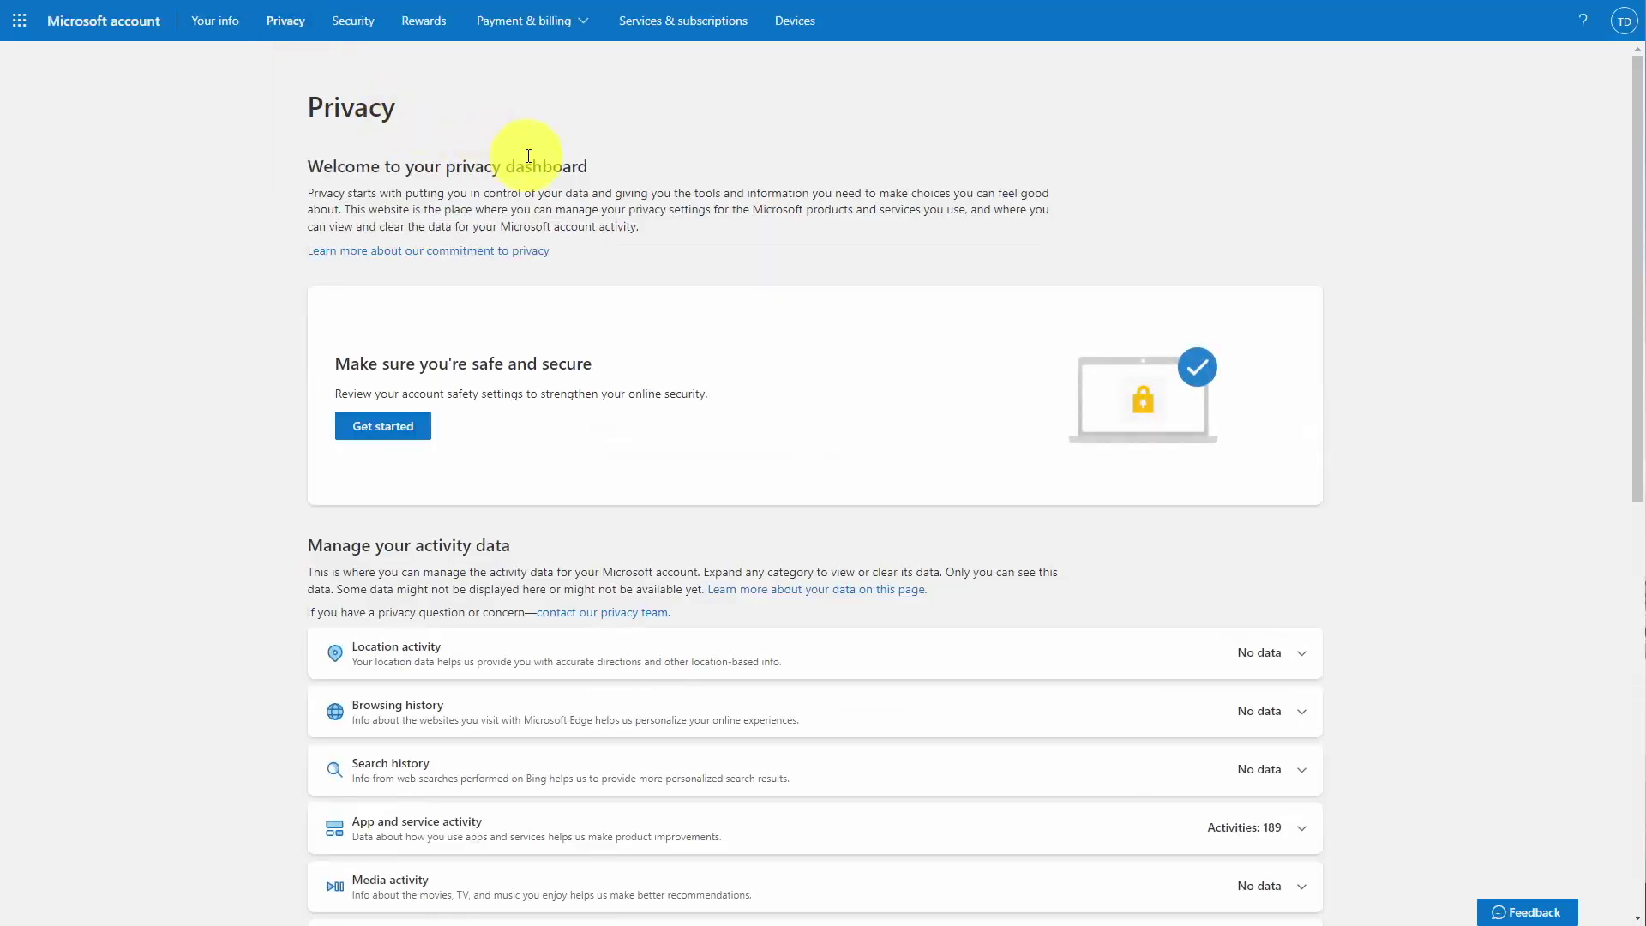
click(351, 24)
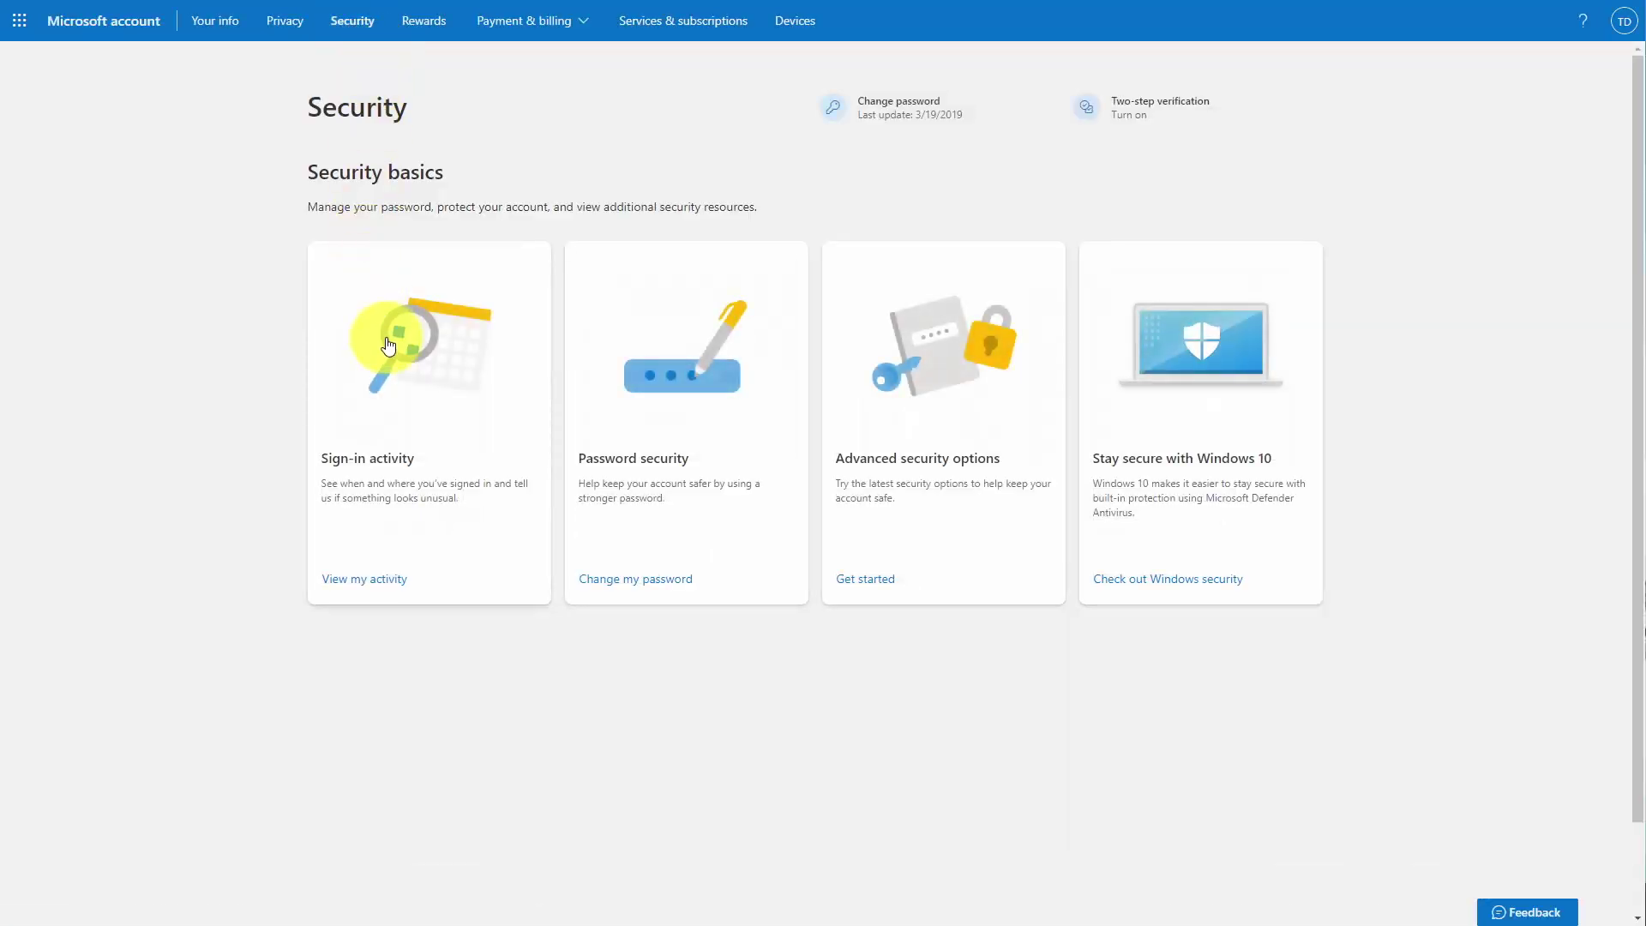
click(424, 27)
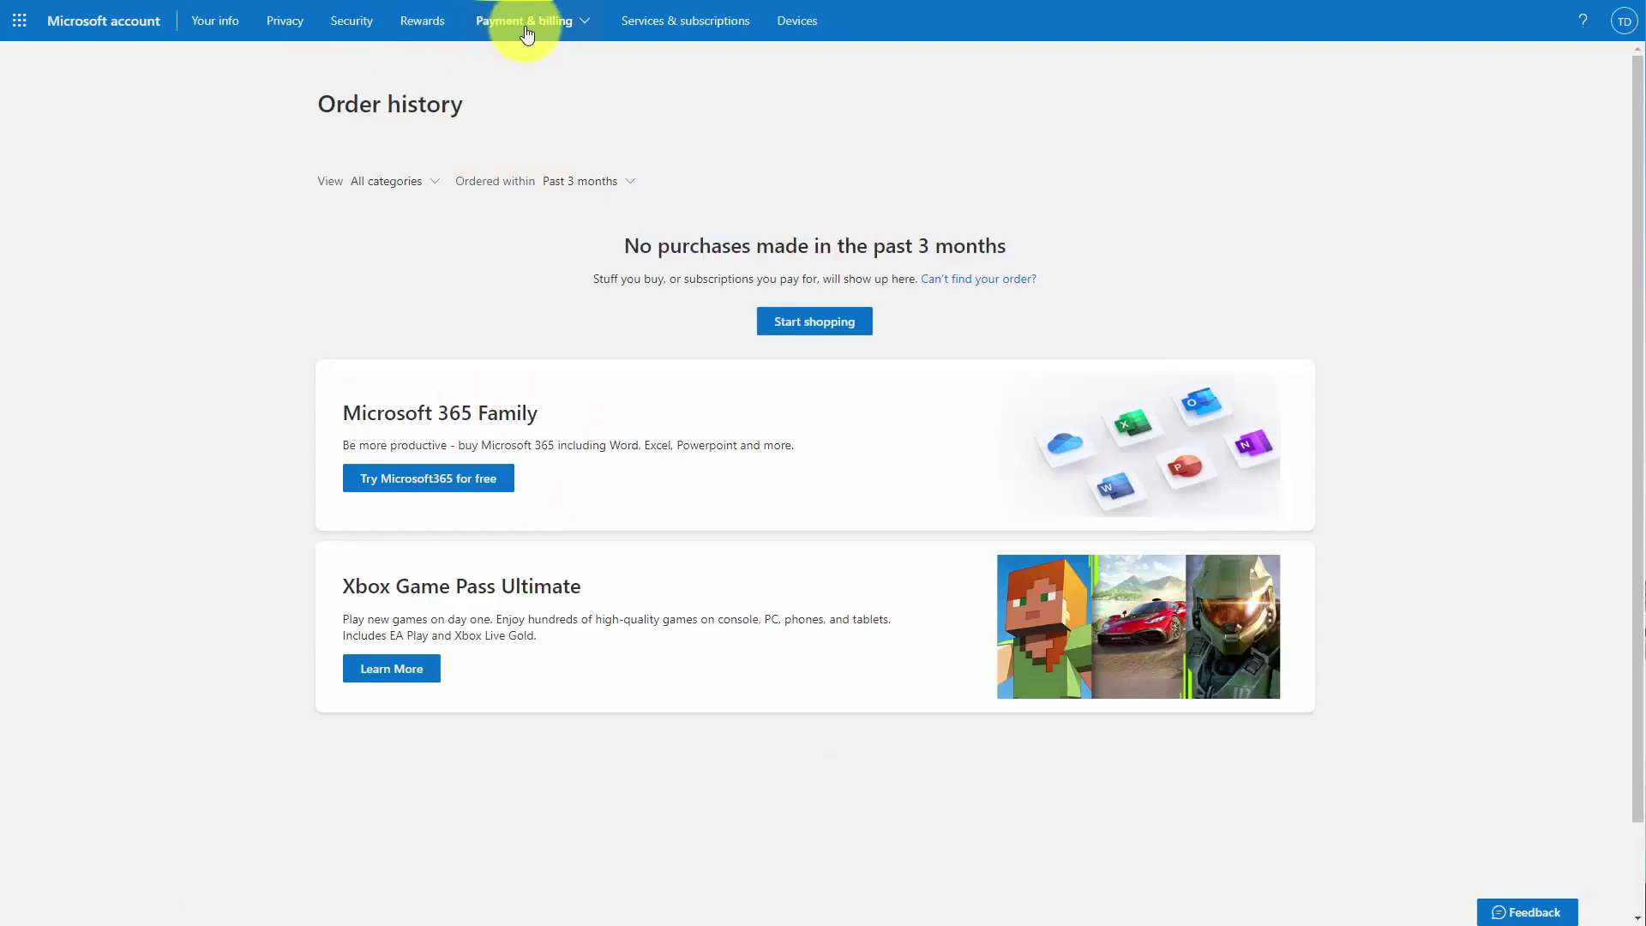
click(679, 34)
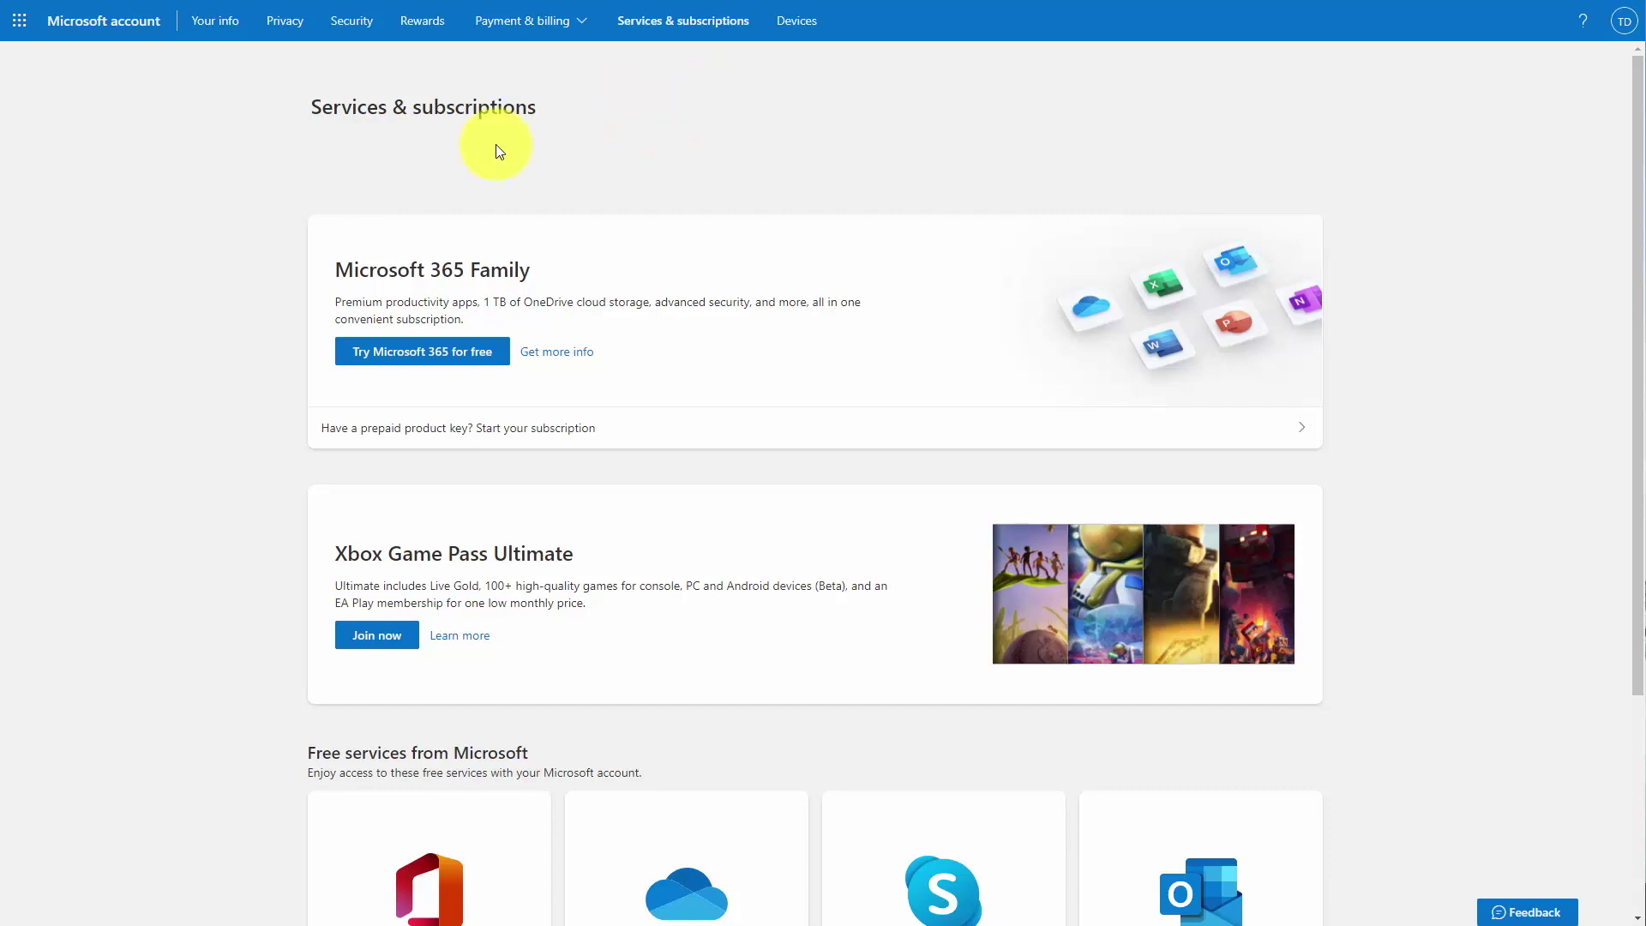
click(796, 28)
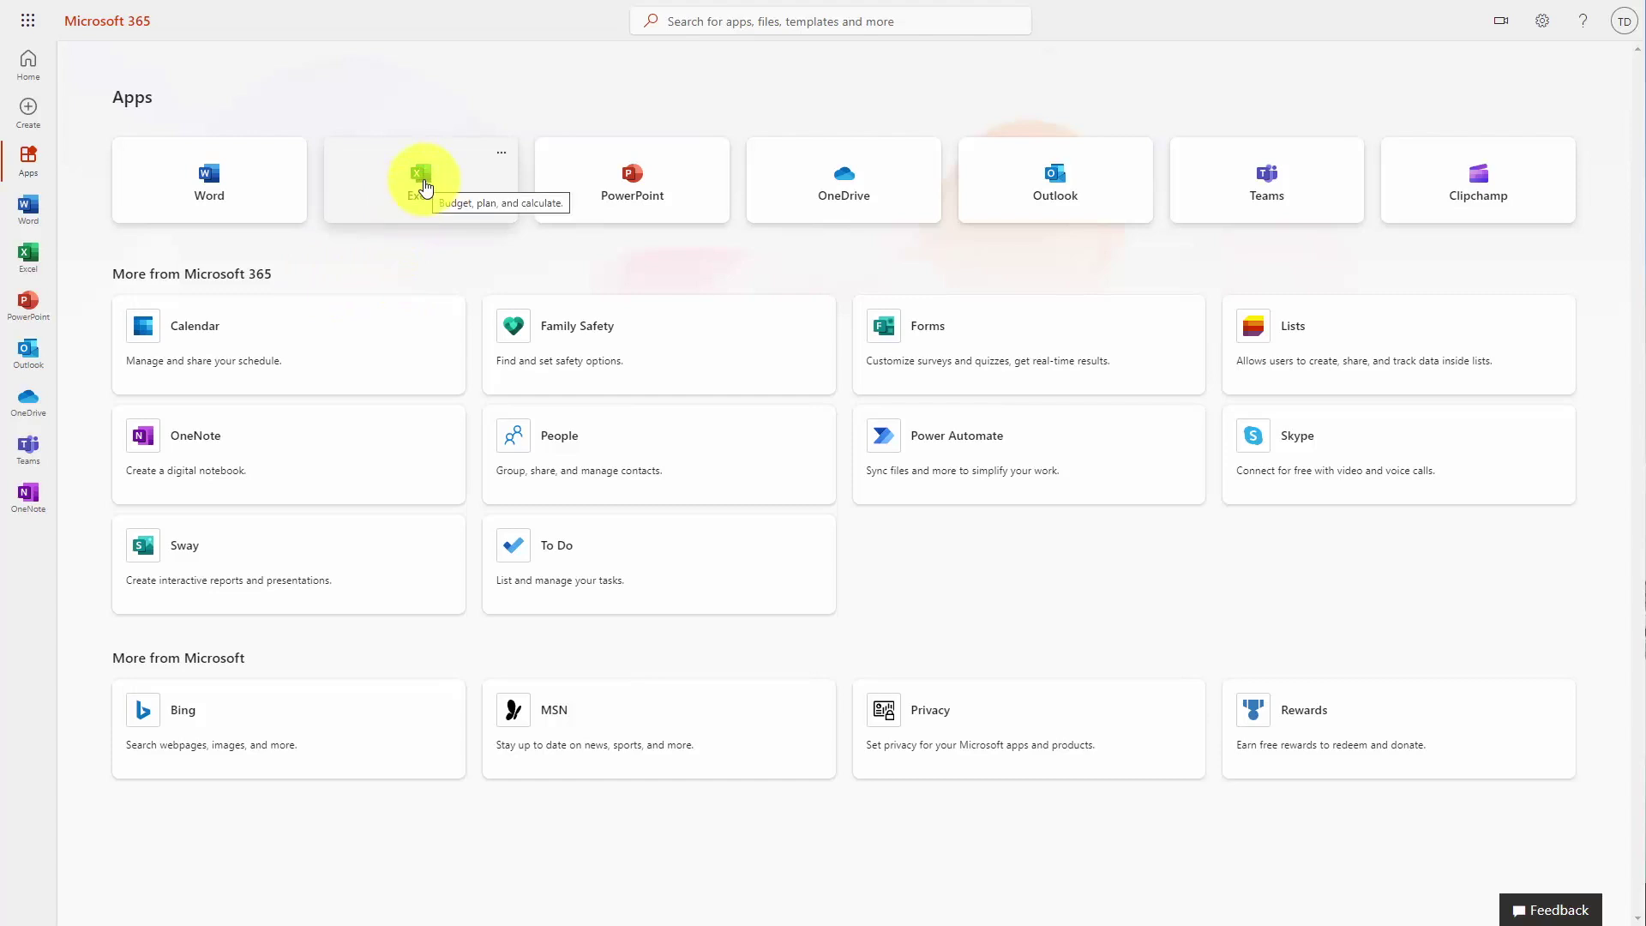
Switch to Excel from the app list, browse the full template gallery, and create a new blank workbook
click(426, 187)
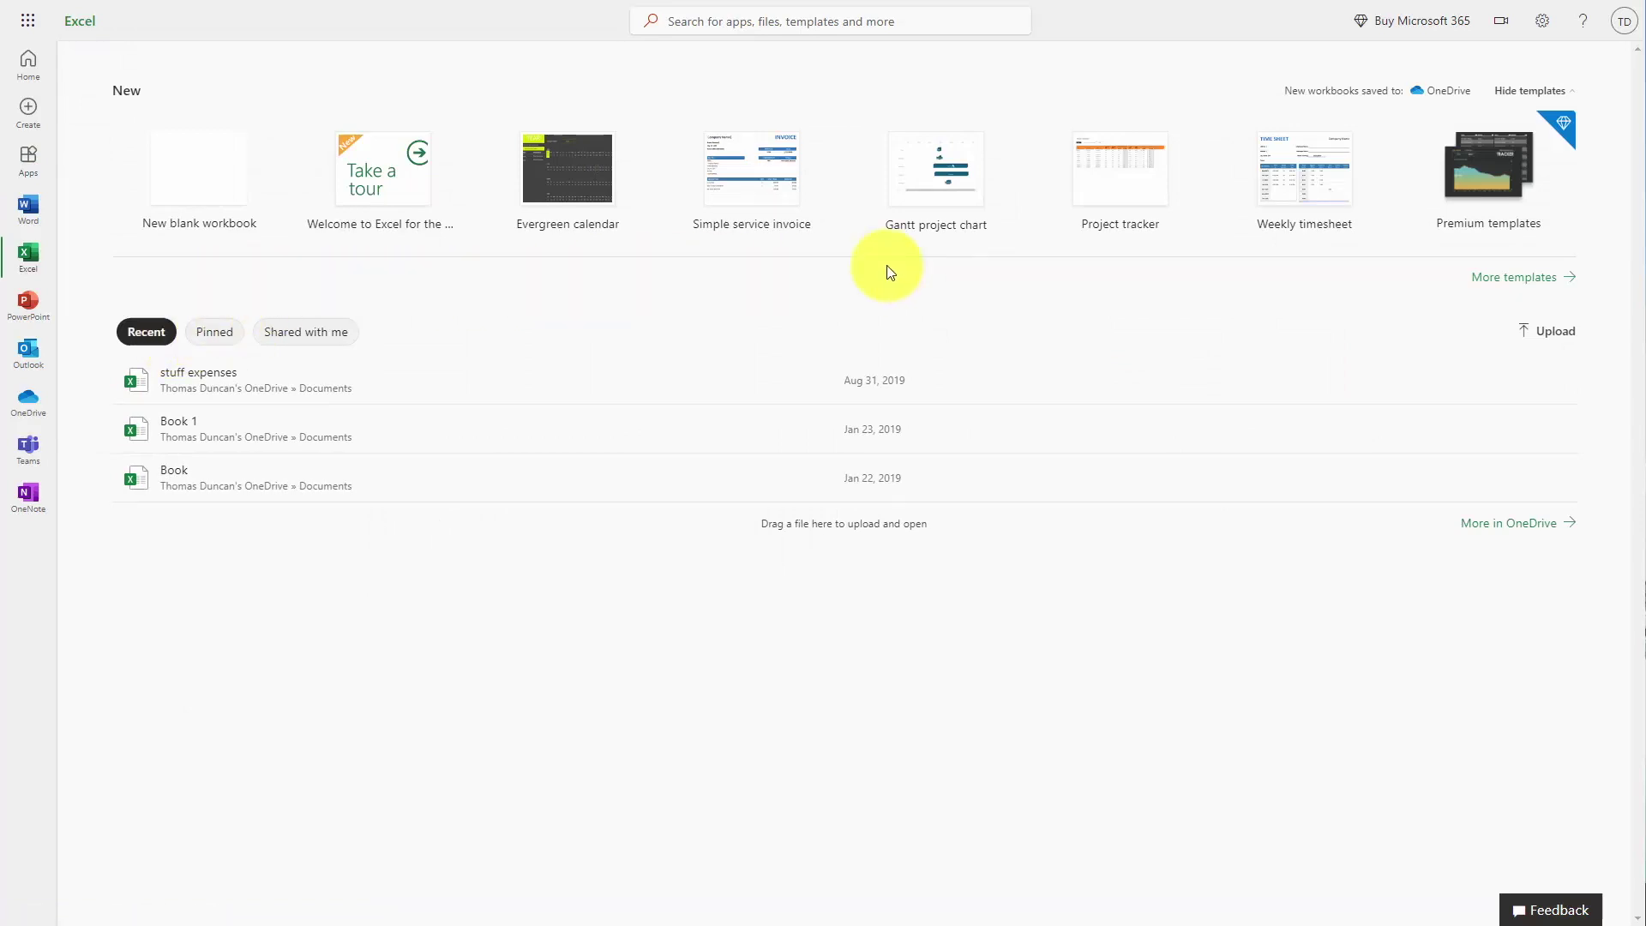
click(1496, 277)
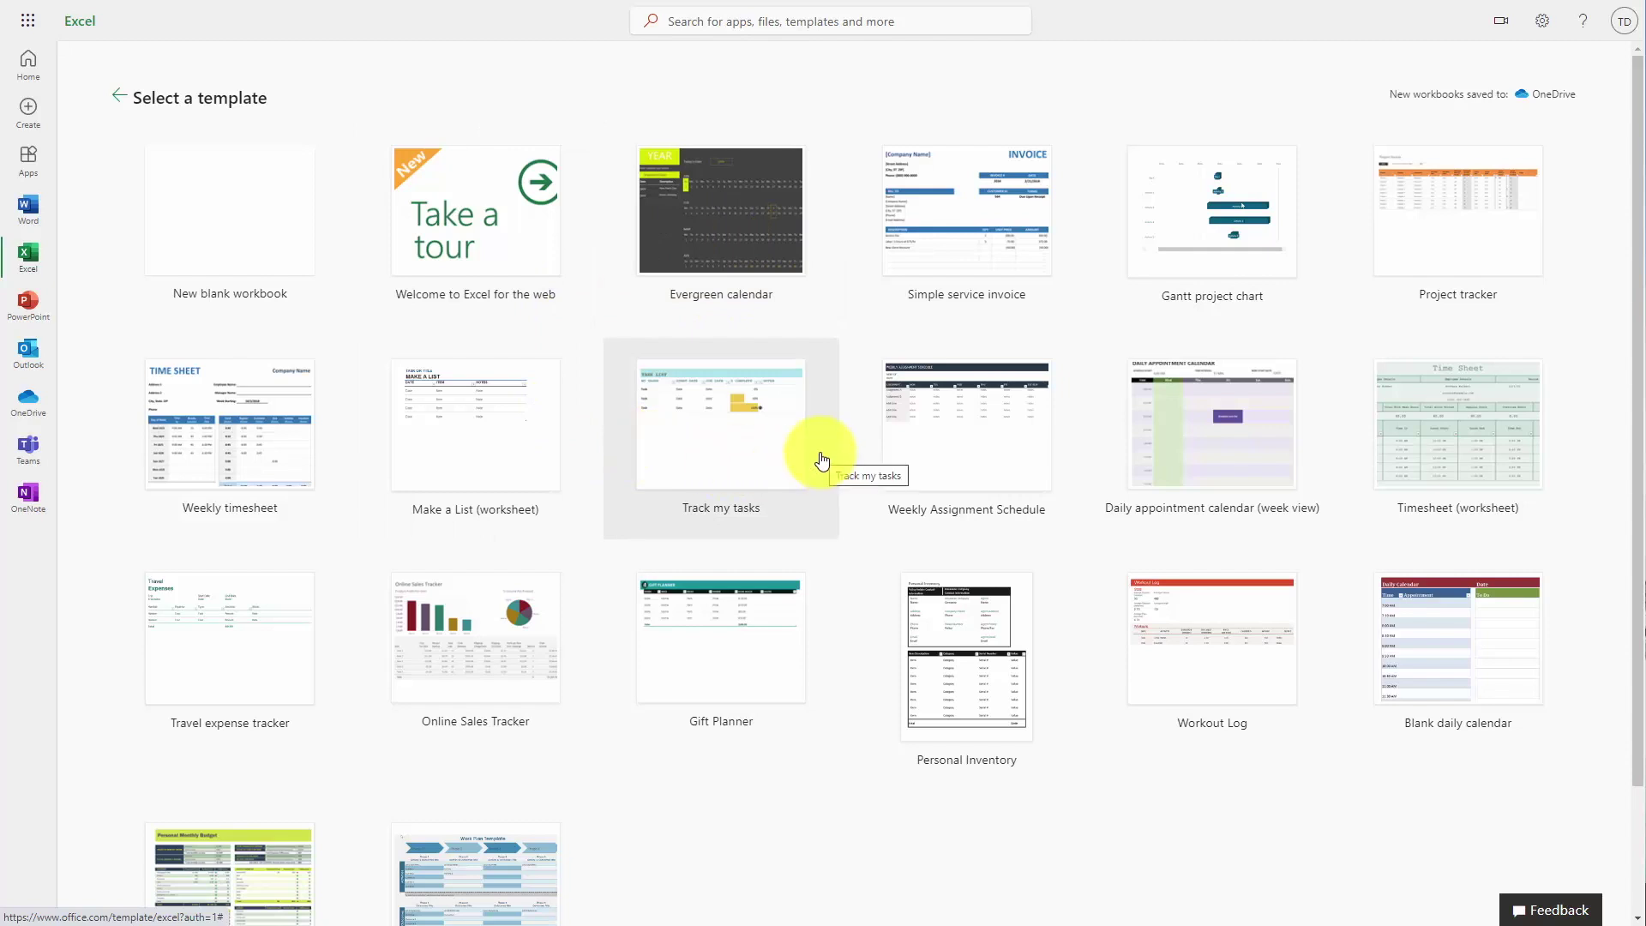
click(231, 217)
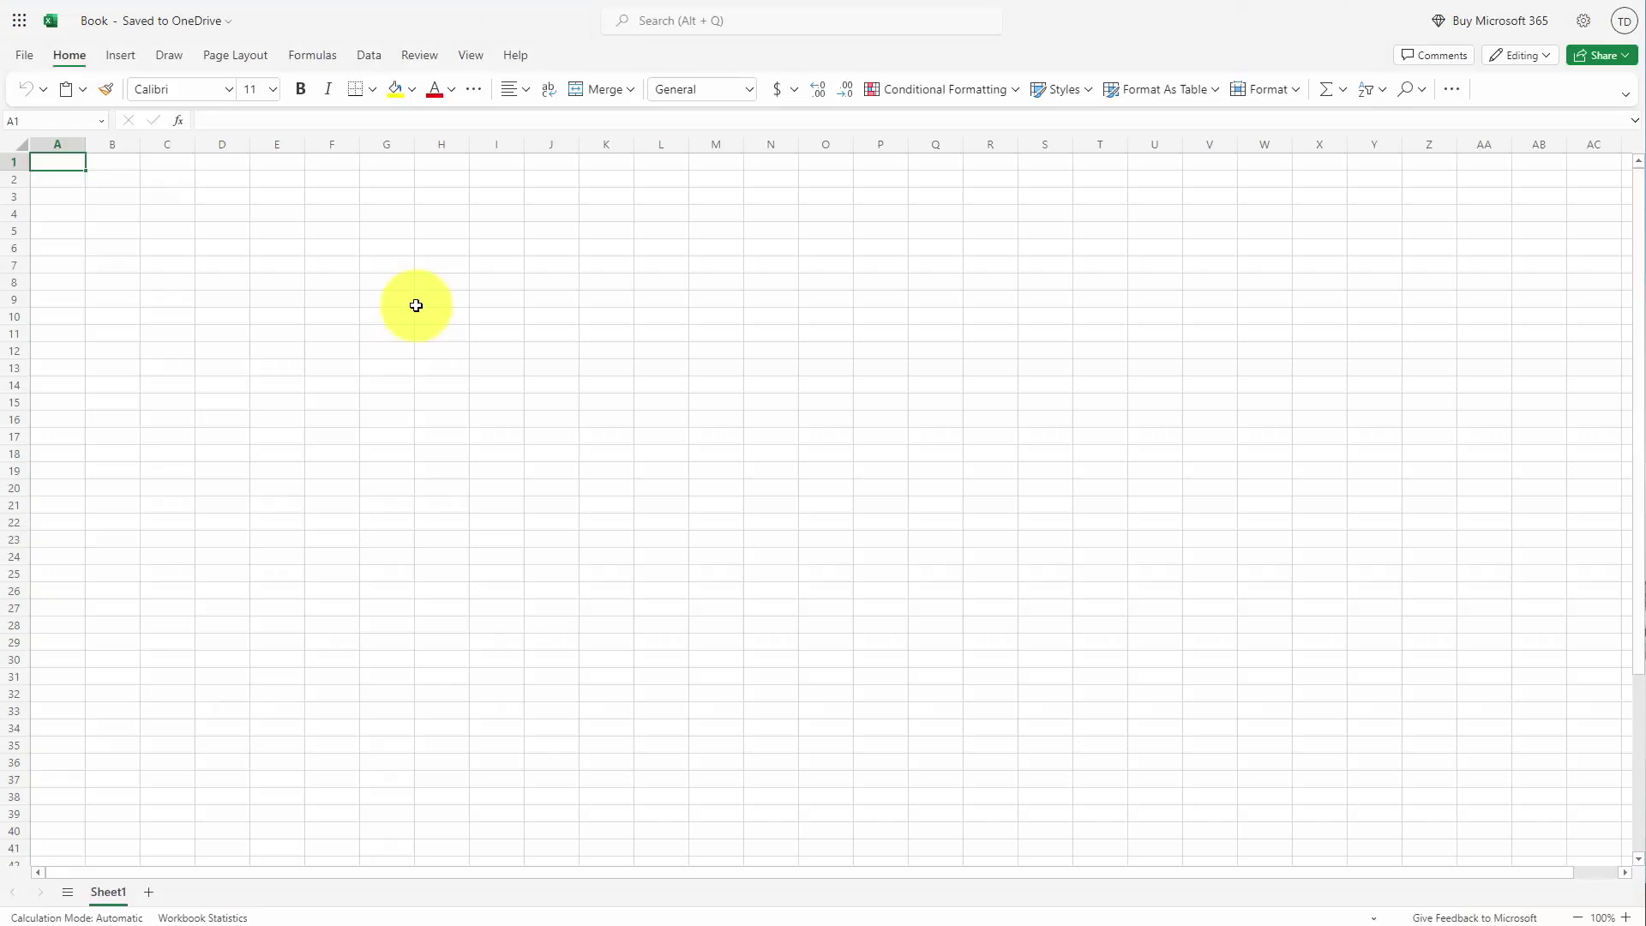
Look over Excel's file options and recent workbooks, and the home and data tools of the blank workbook
click(24, 55)
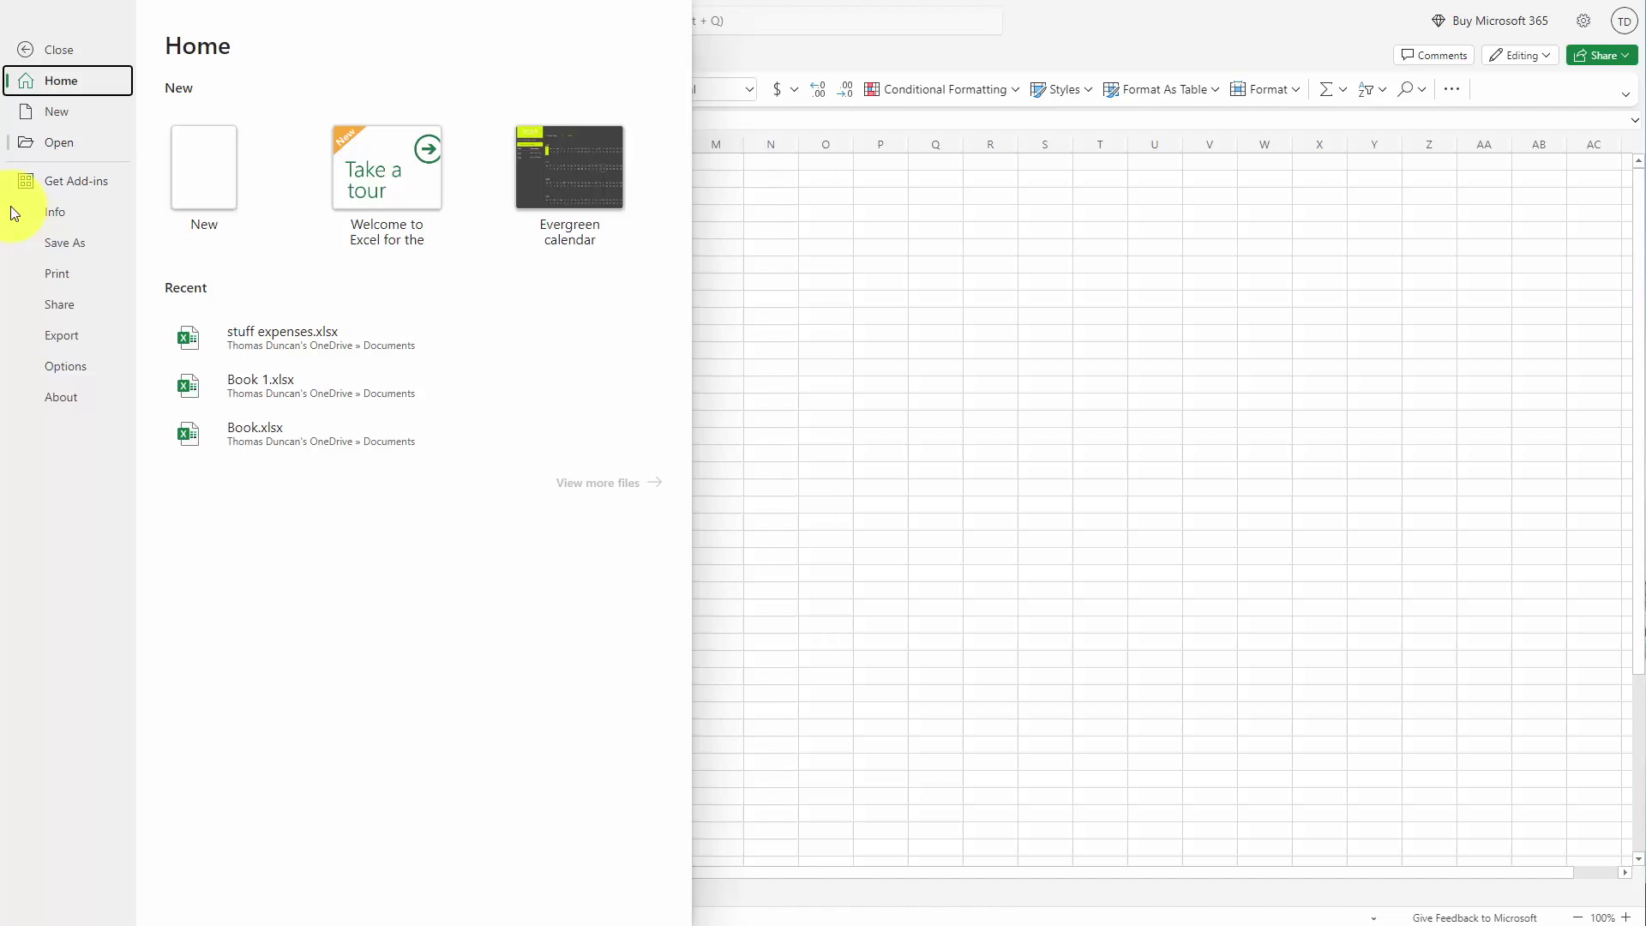
key(ctrl+o)
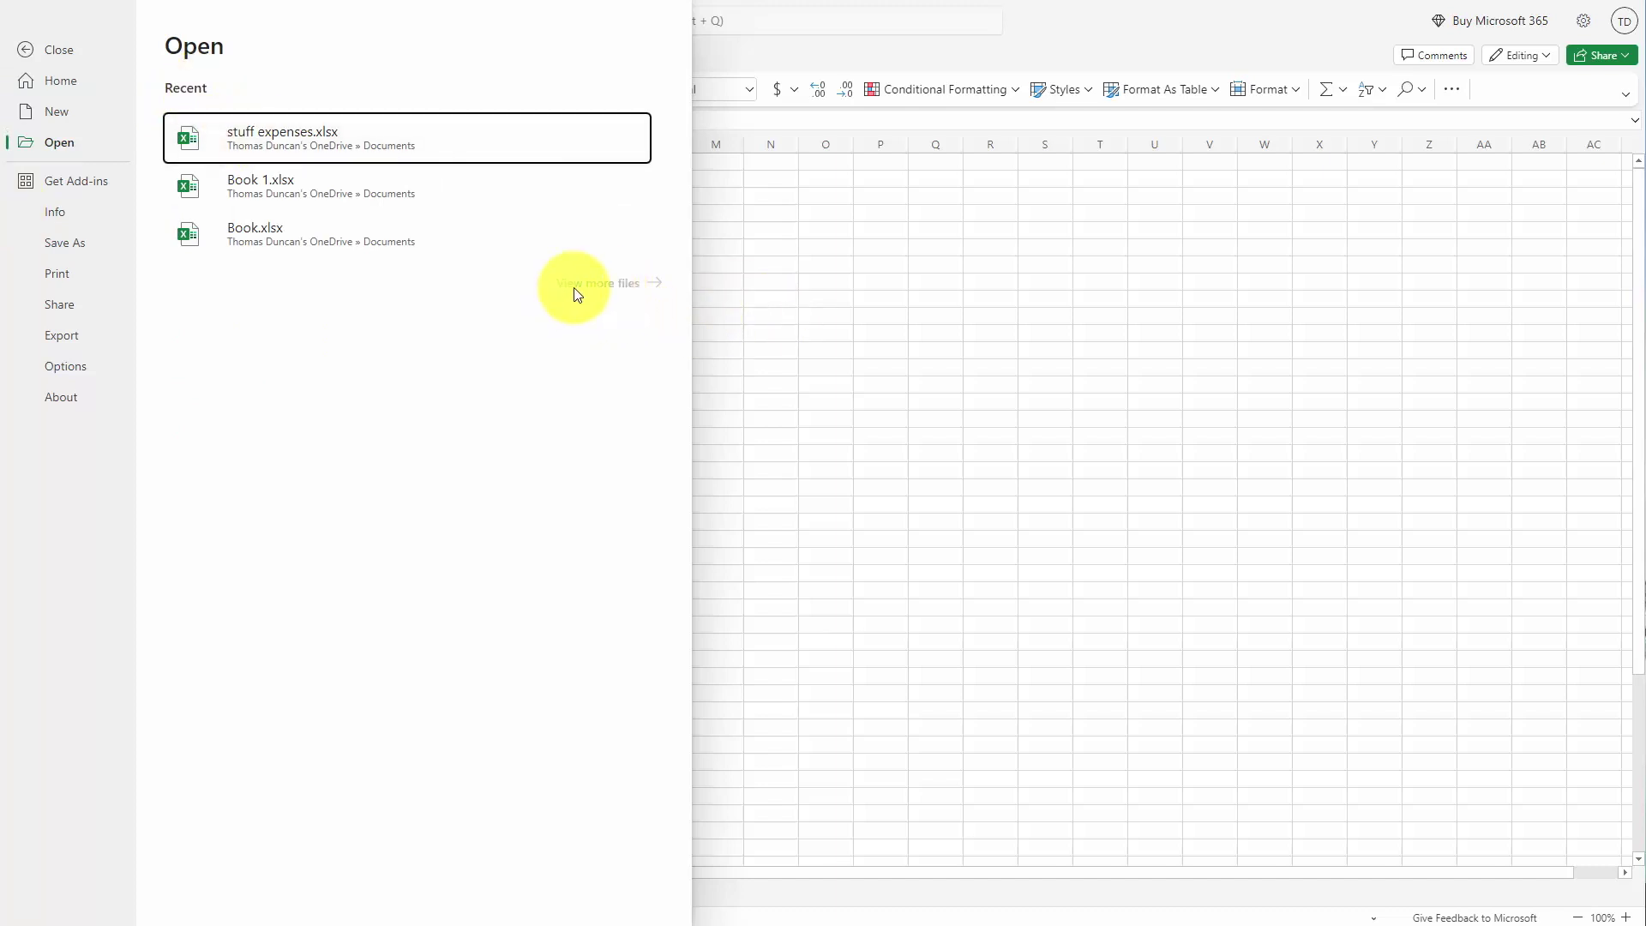
key(Escape)
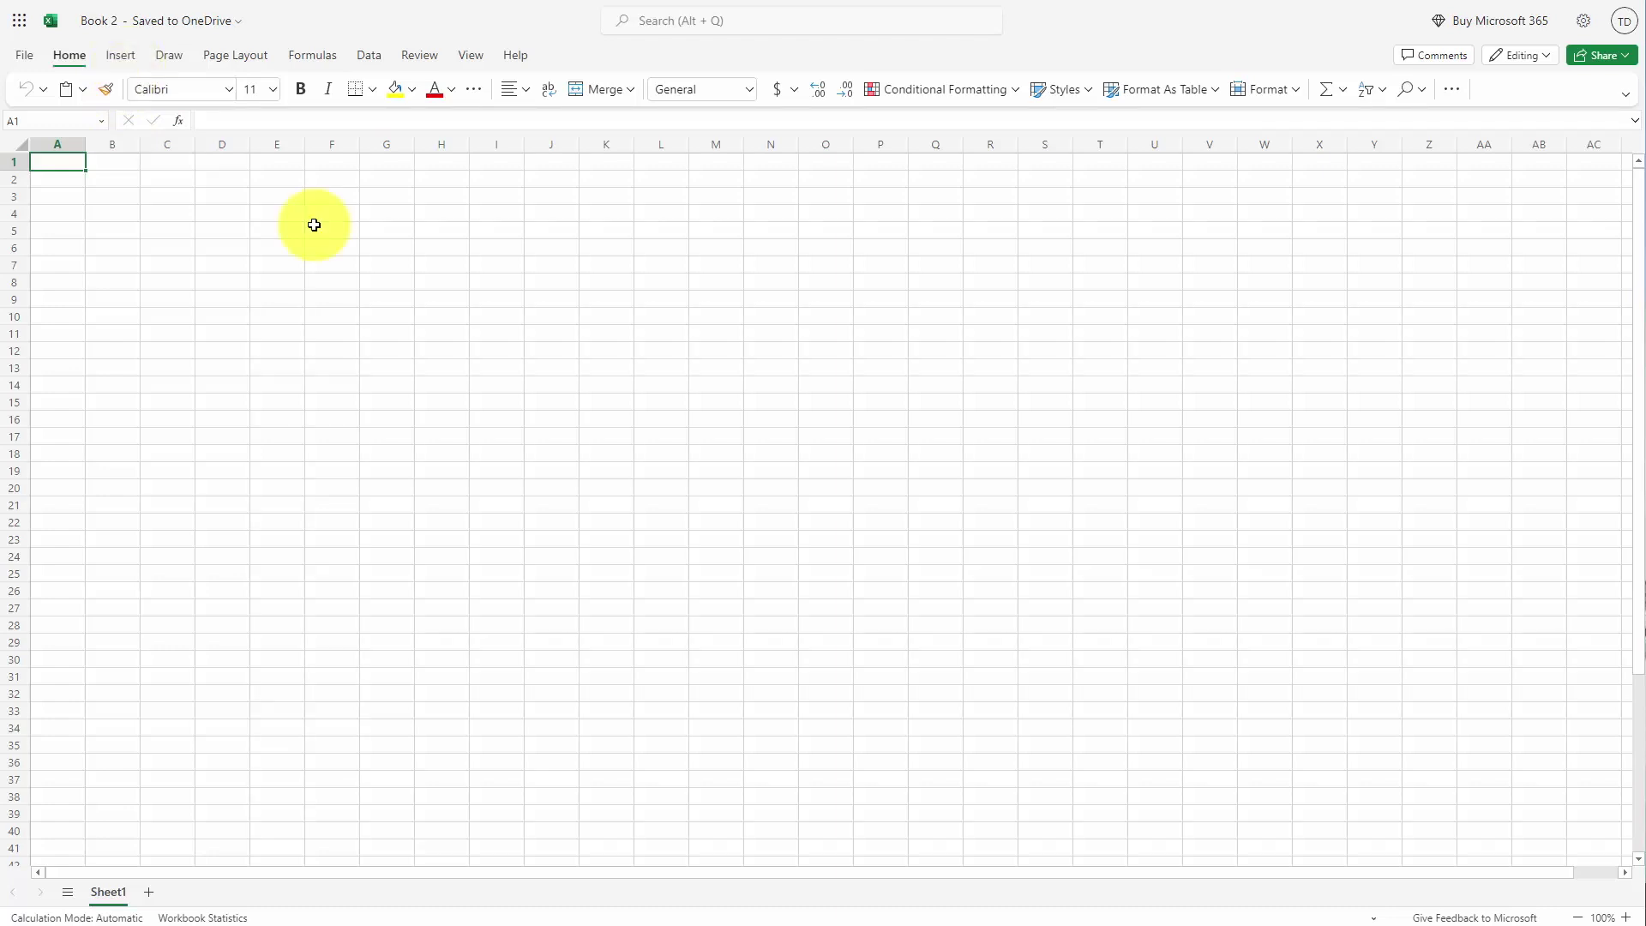
key(shift+F3)
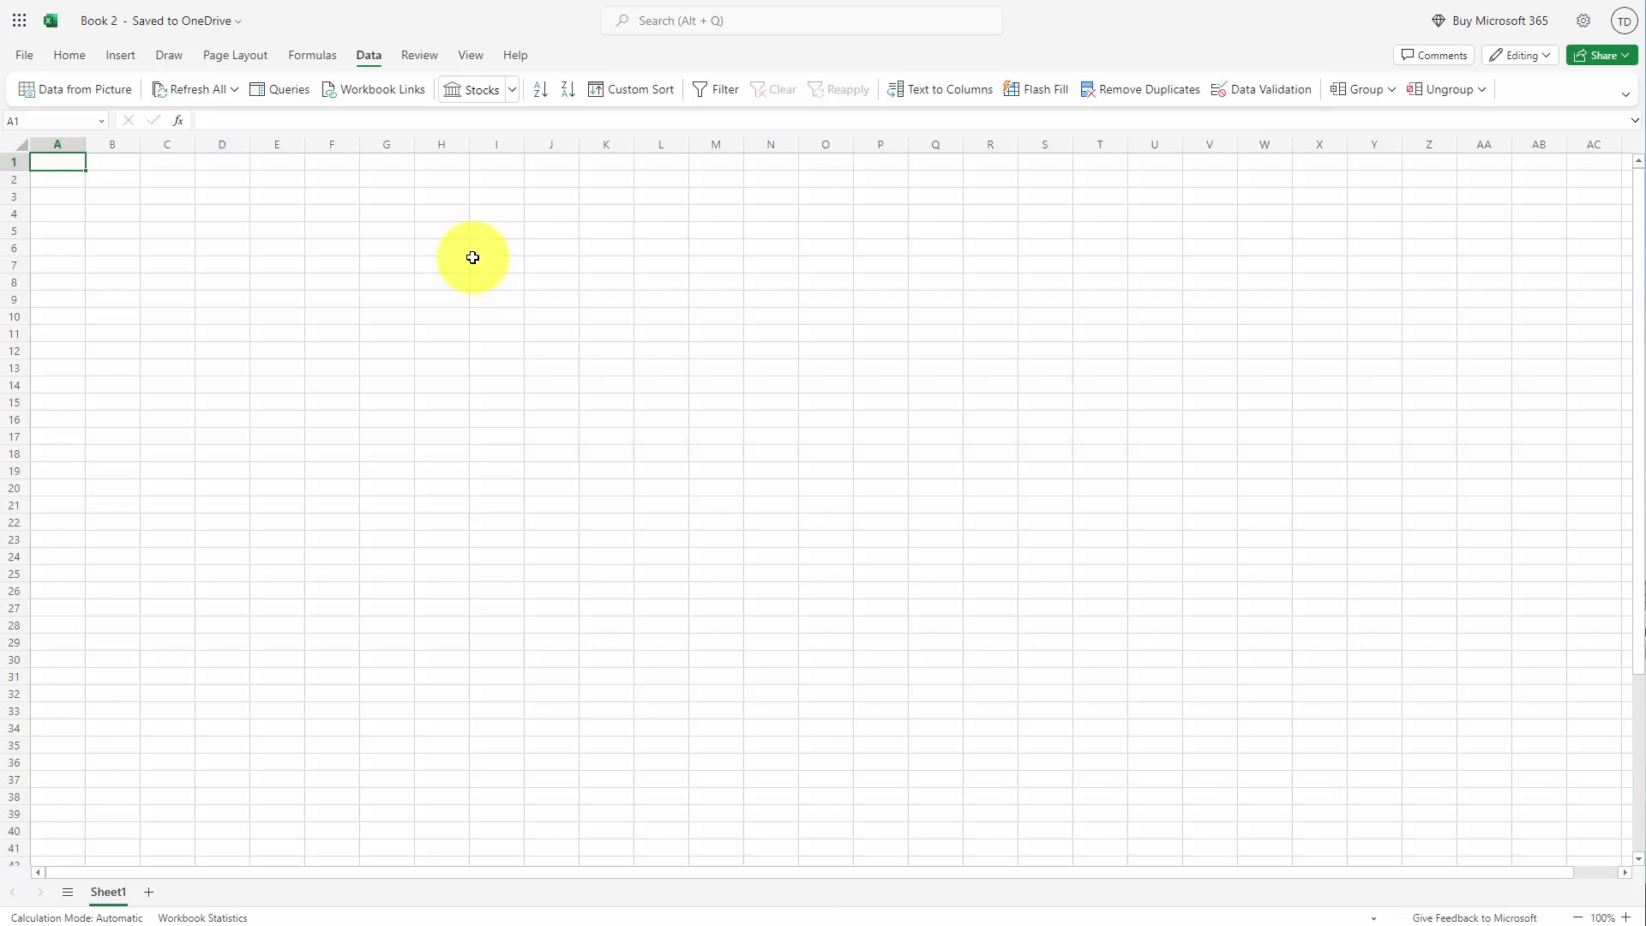
click(69, 55)
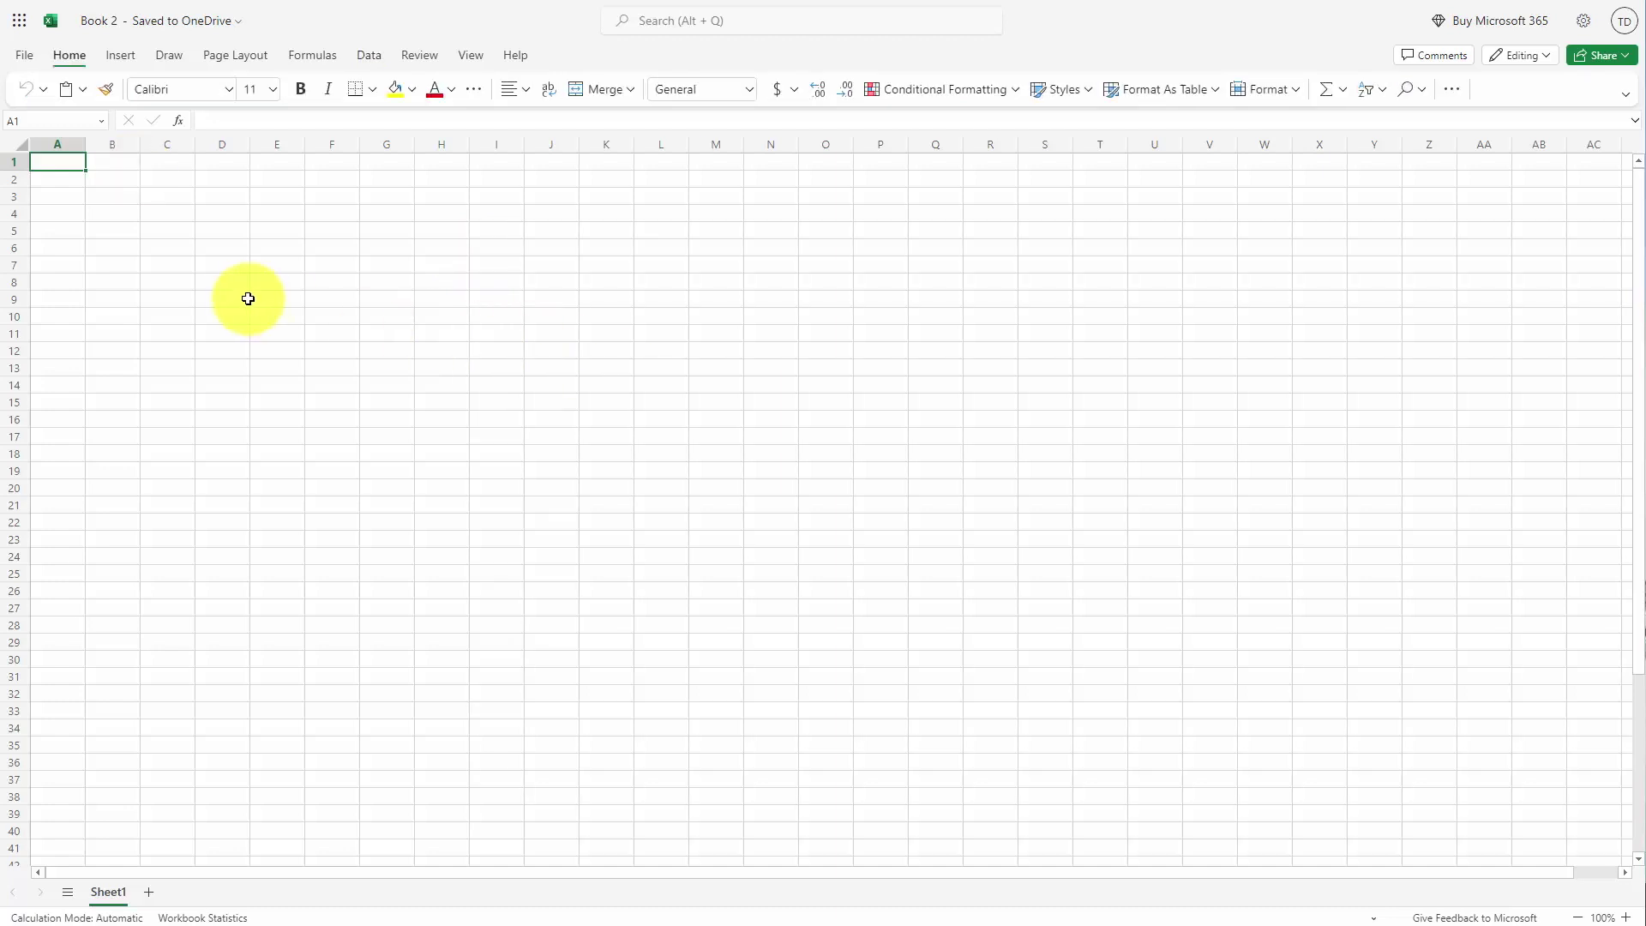
click(23, 57)
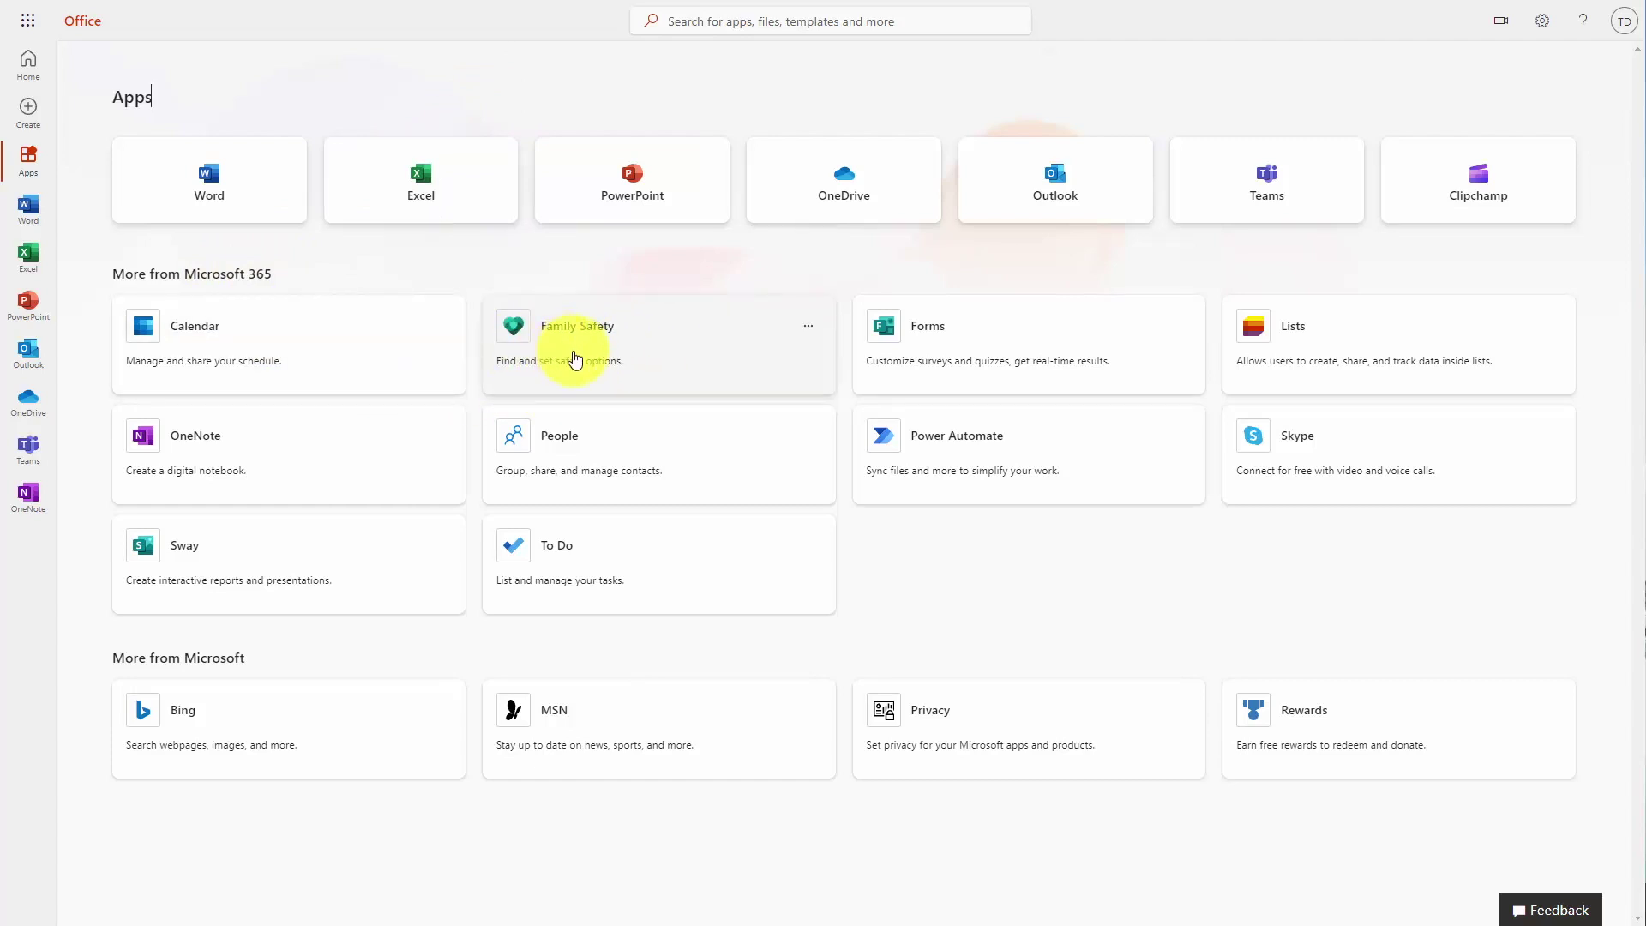
Switch to Family Safety from the app list and look through its family features, from location and calendar to activity reporting
click(574, 359)
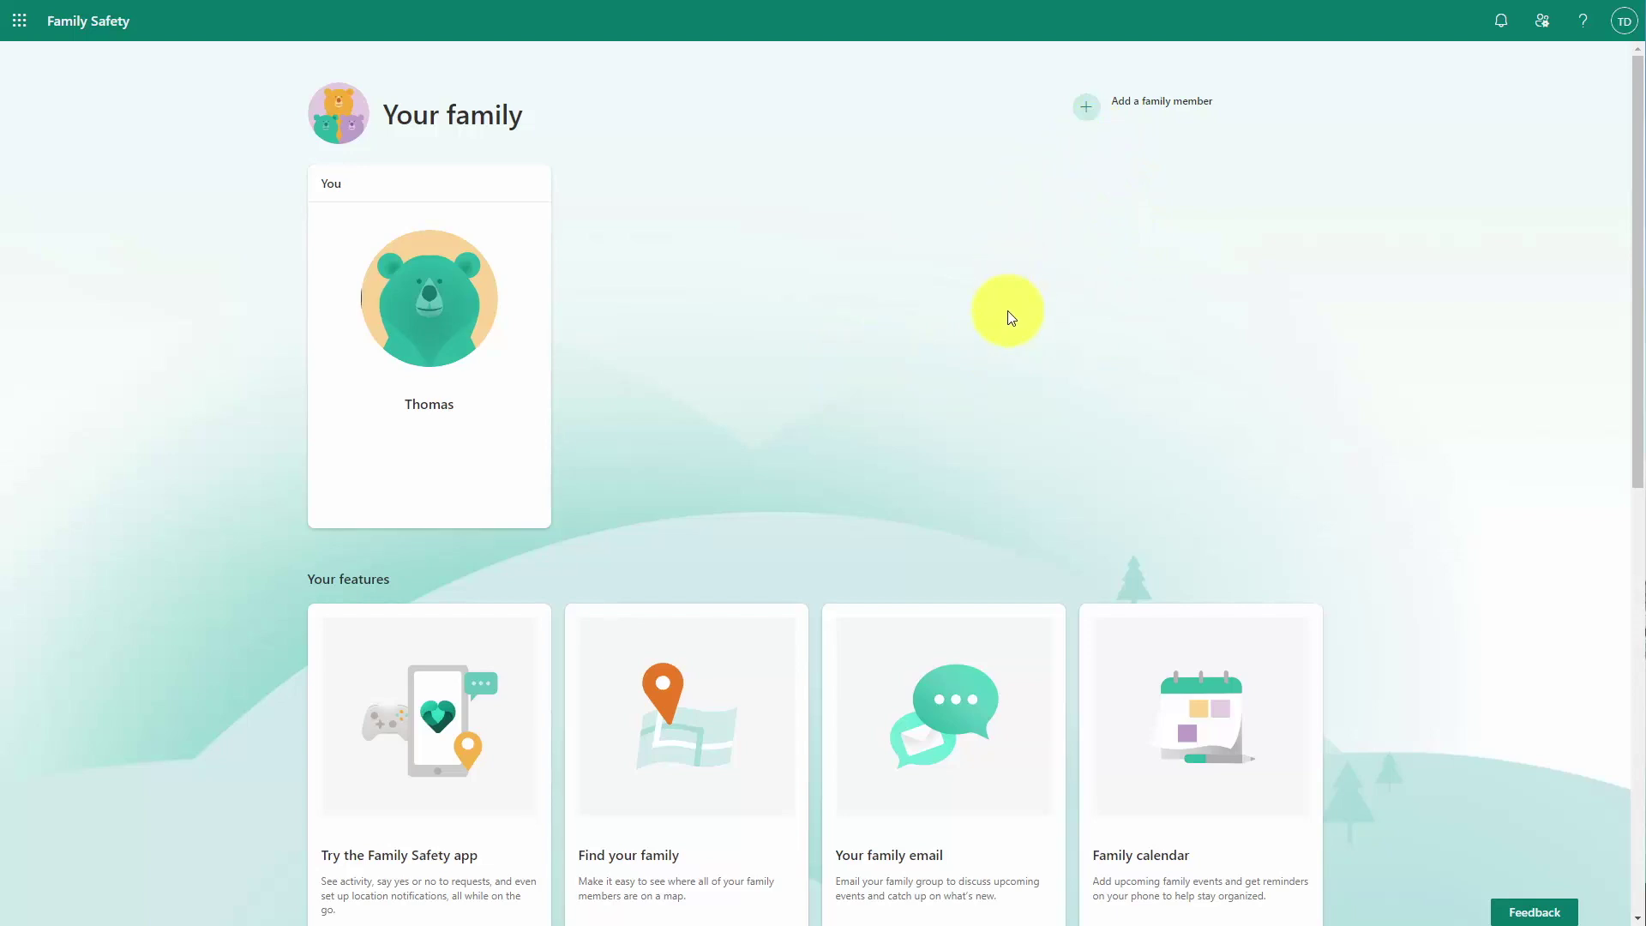
scroll(1010, 317, down, 5)
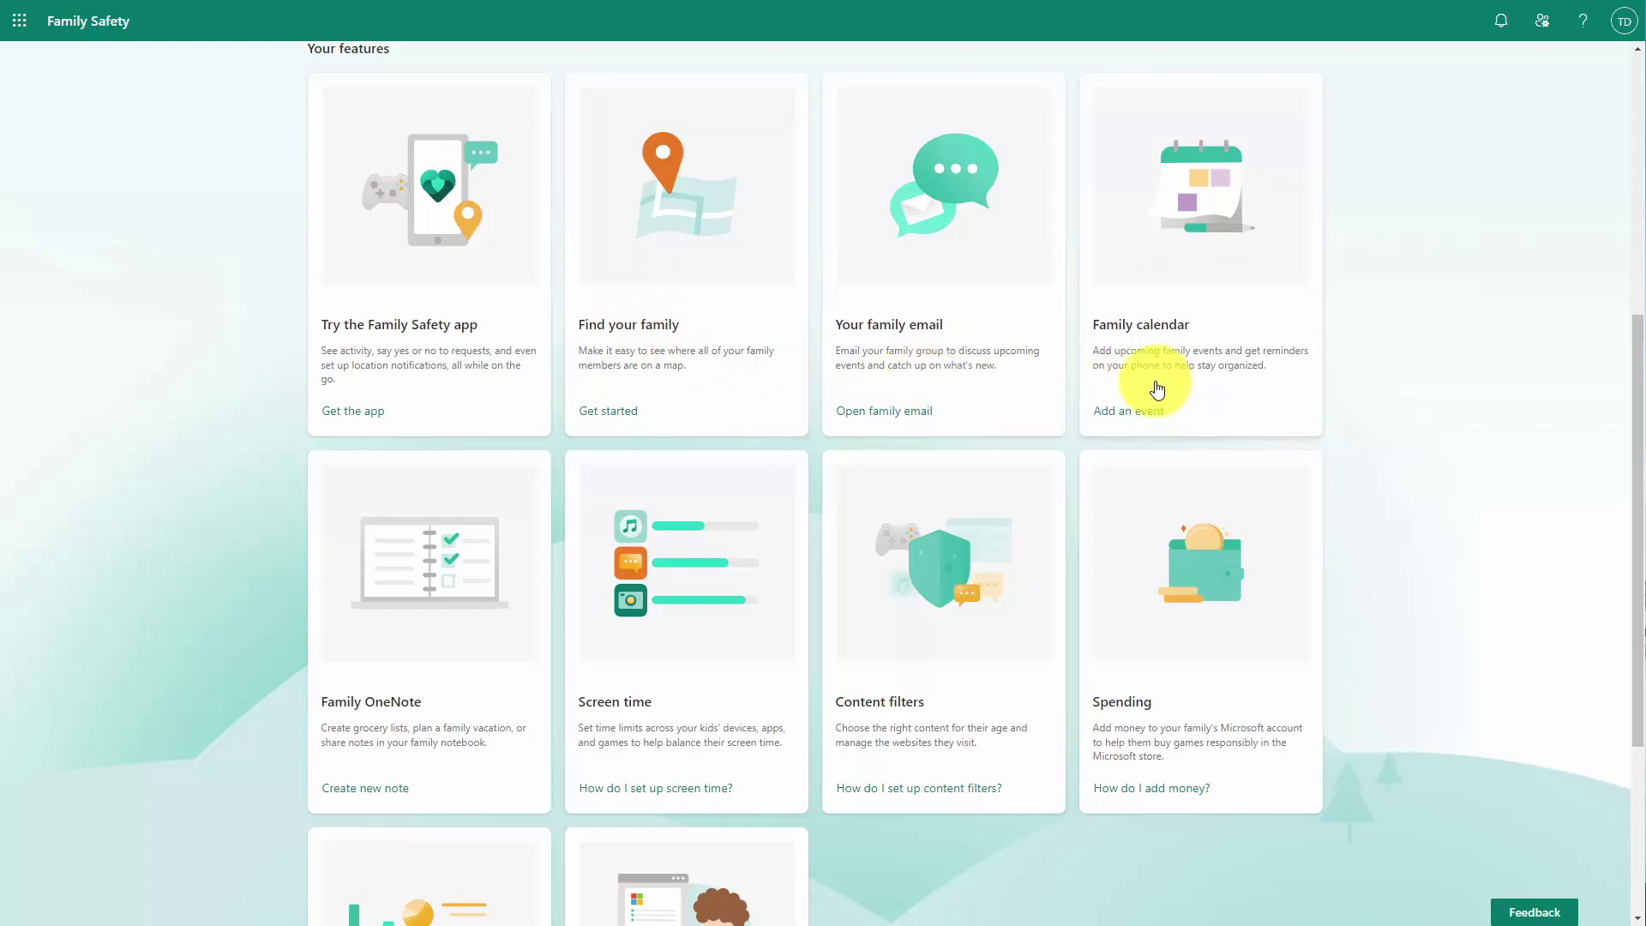
scroll(1163, 390, down, 3)
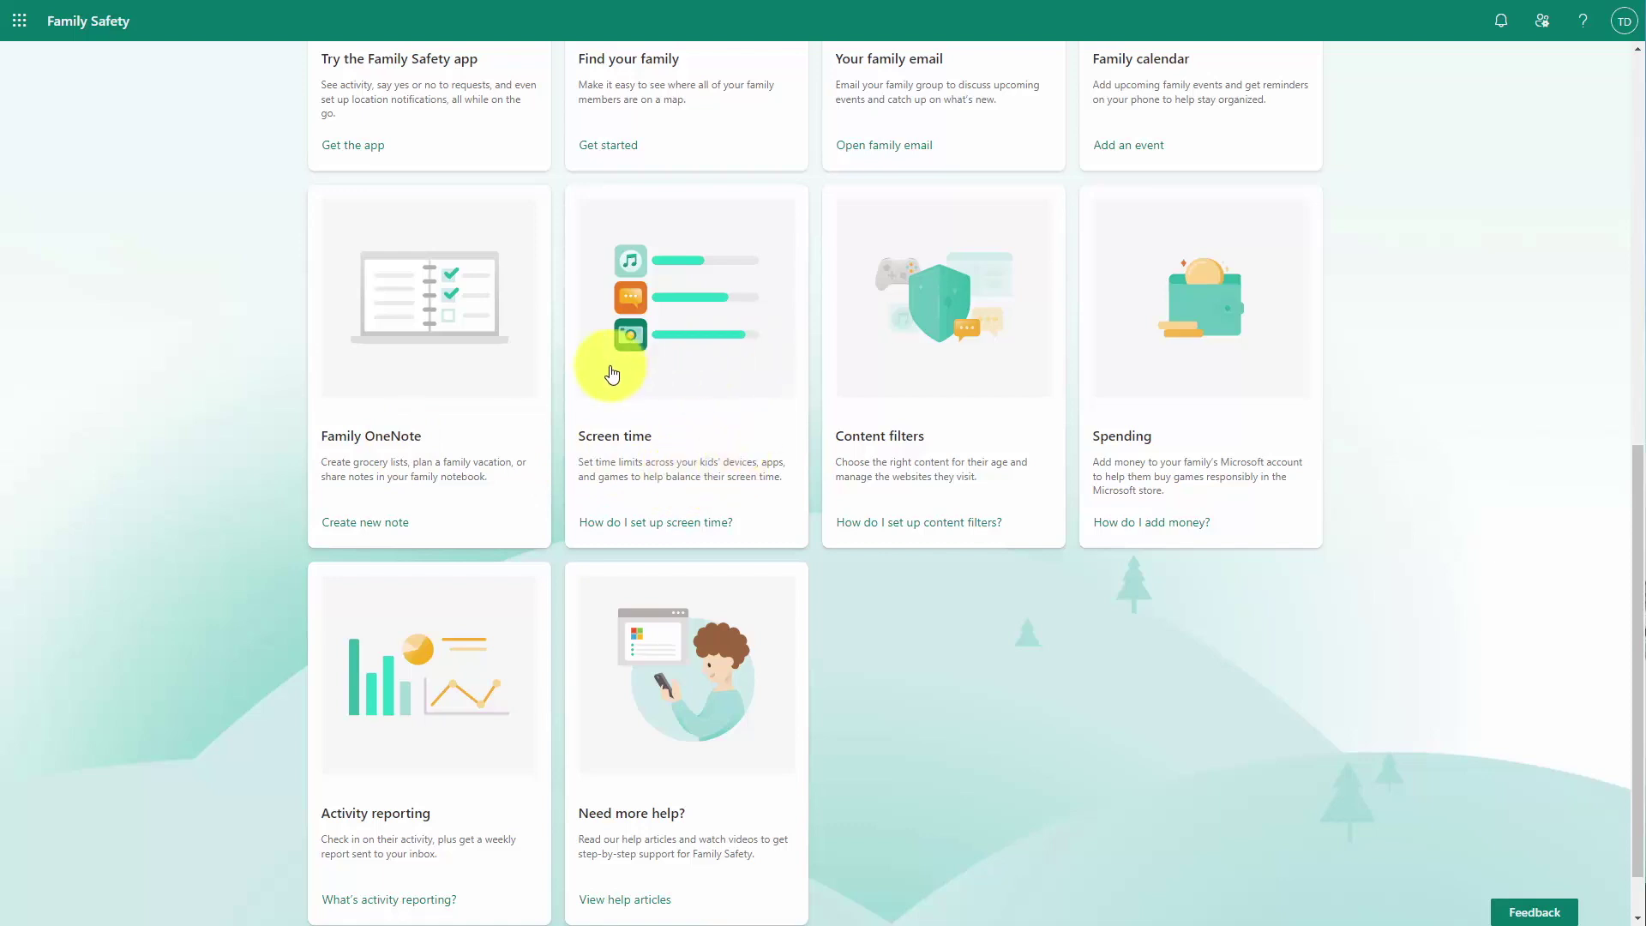
scroll(617, 395, down, 1)
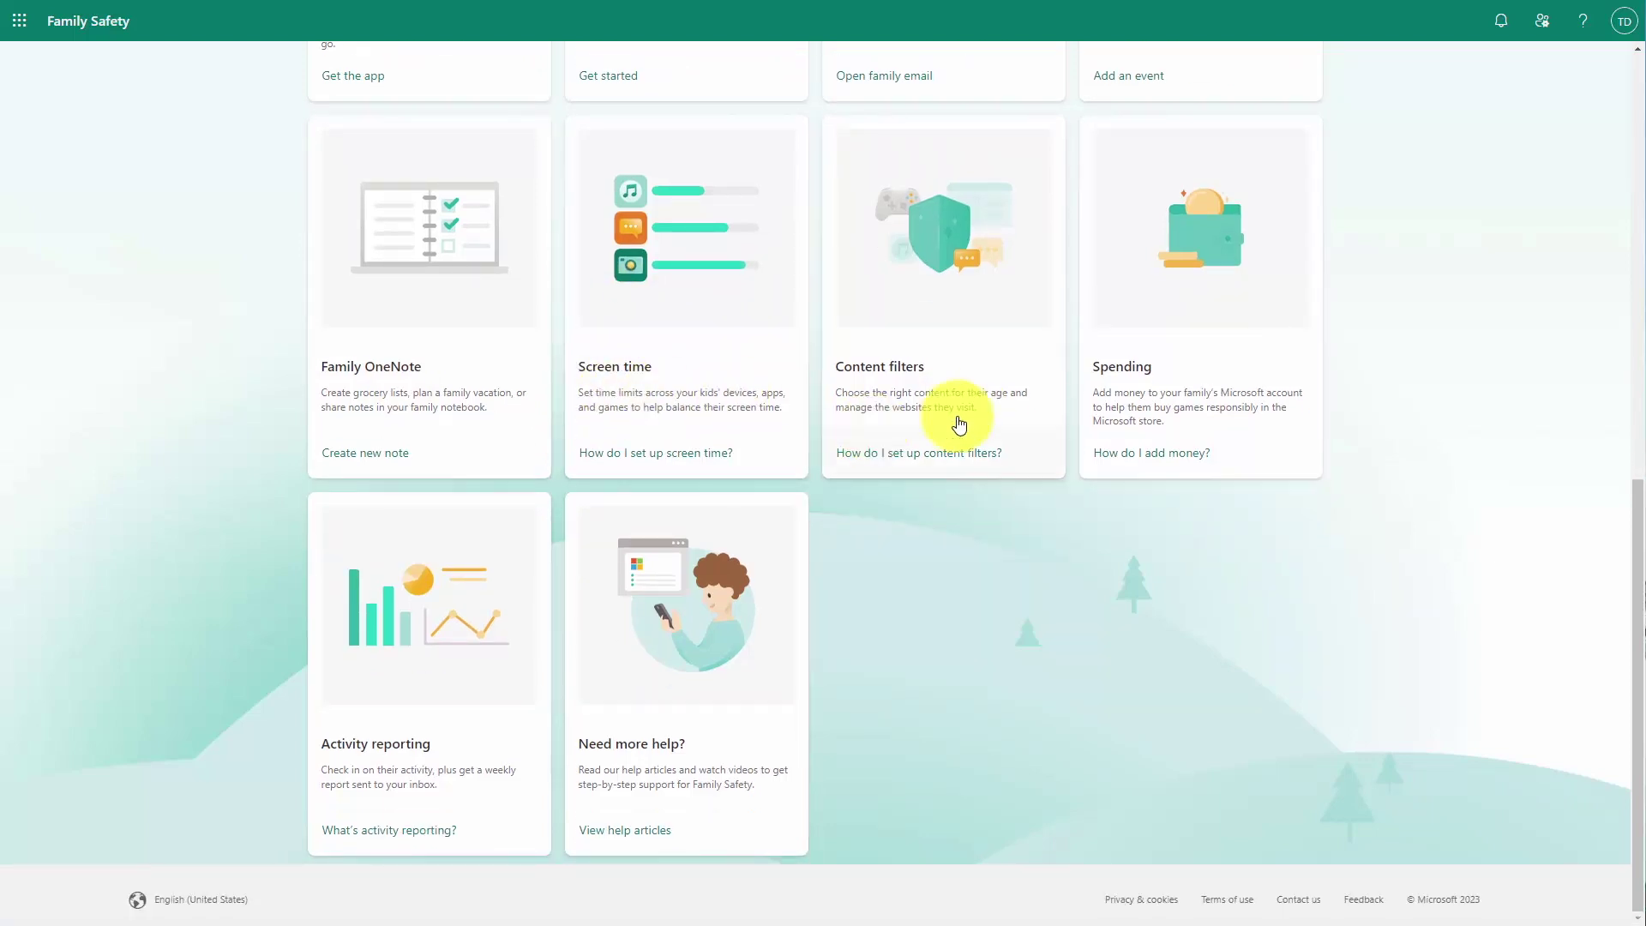